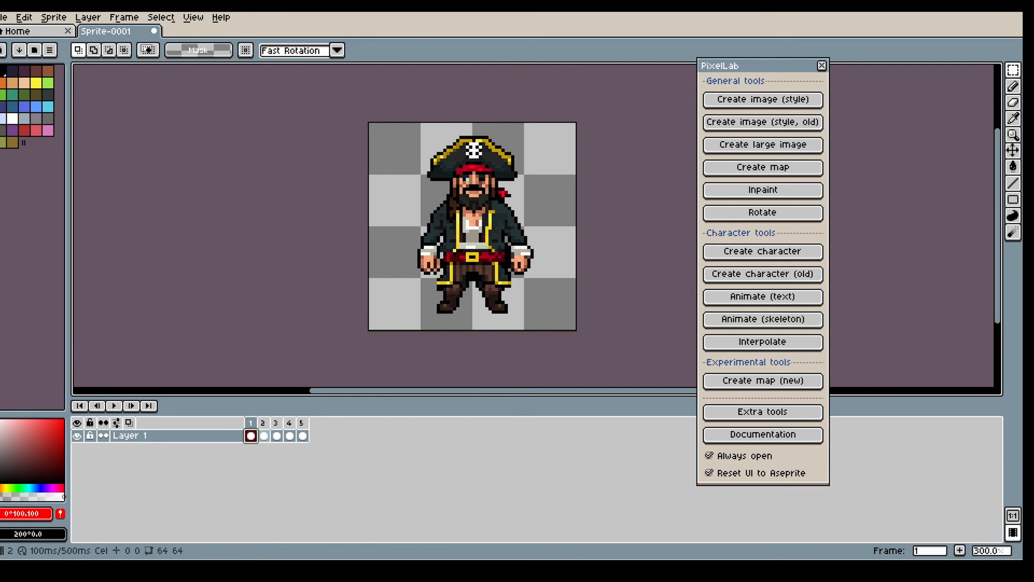
- Set frames 2 to 5 as a loop section in the timeline
left_click_drag(264, 433, 302, 428)
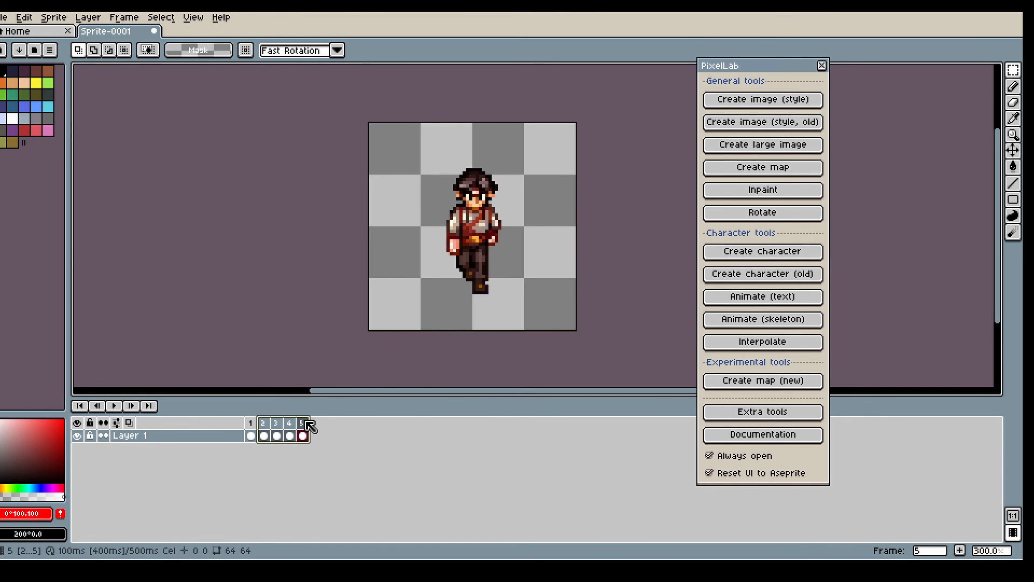
right_click(309, 425)
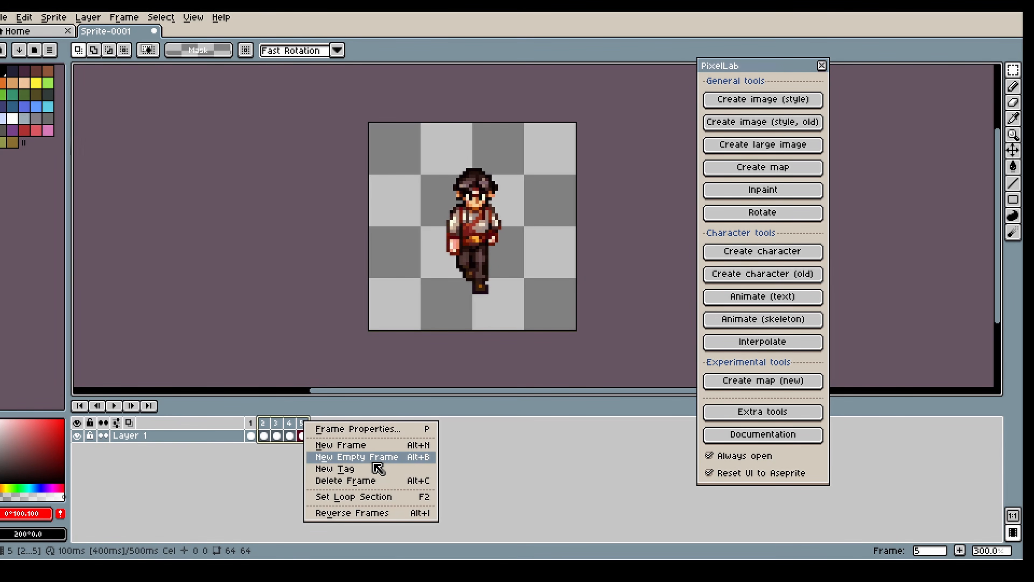
left_click(368, 497)
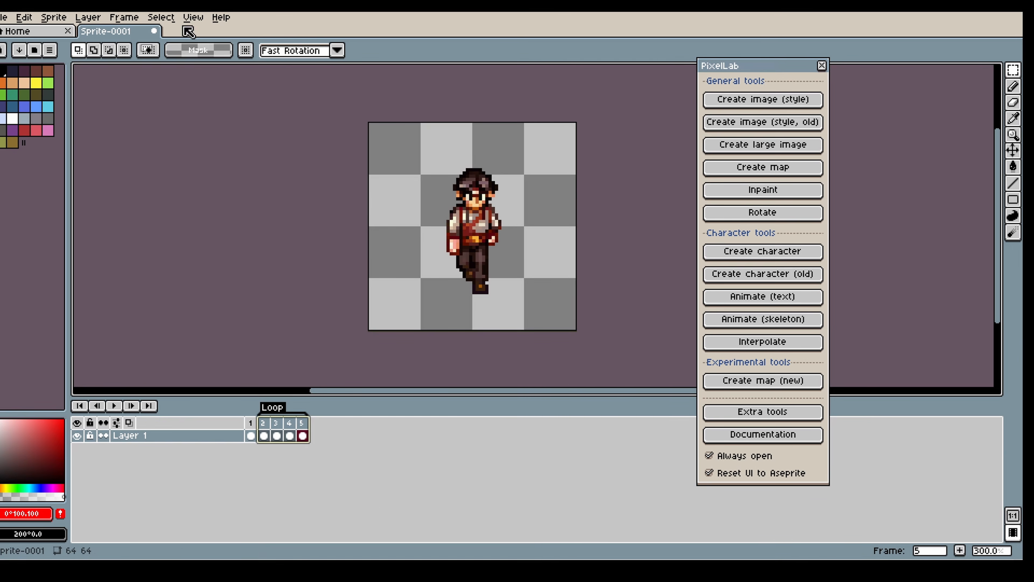
- Set the duration of all frames to 150 milliseconds and play the looped animation
left_click(124, 18)
left_click(204, 165)
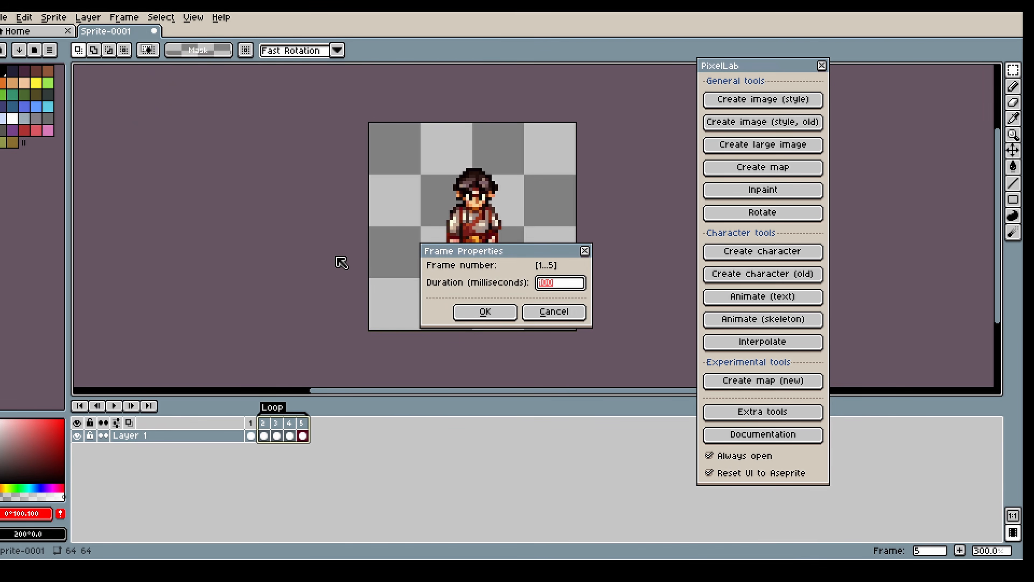
type("150")
left_click(468, 313)
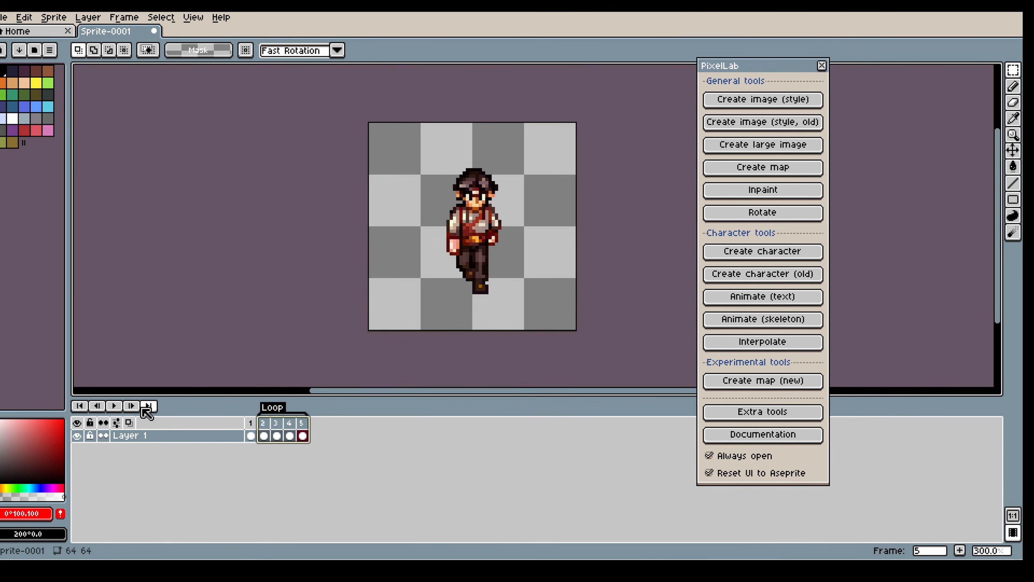
left_click(118, 409)
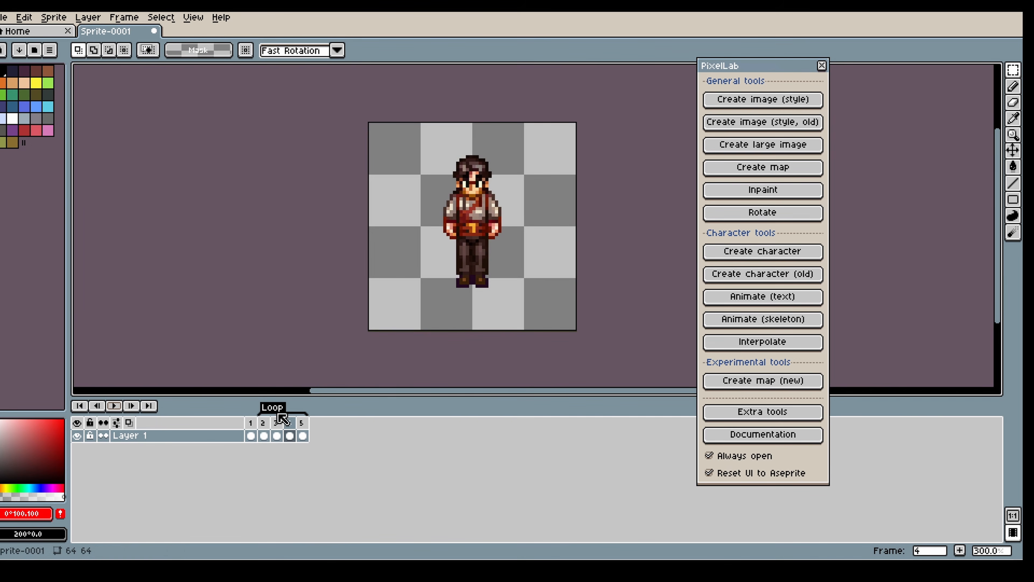
- On the pirate in frame 1, open skeleton animation in animation-to-animation mode and set the pirate as the reference
left_click(250, 422)
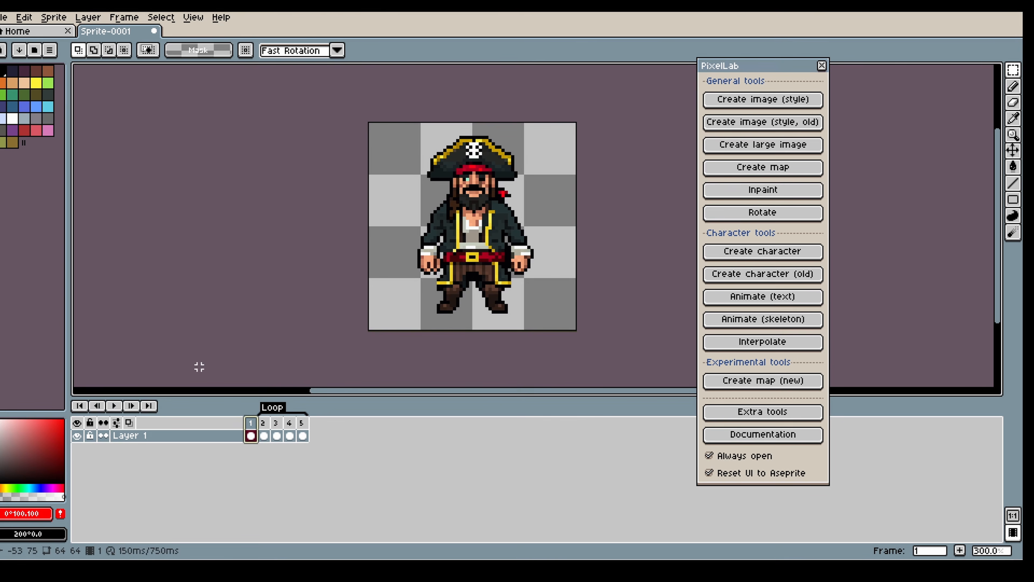
left_click(760, 326)
left_click(526, 317)
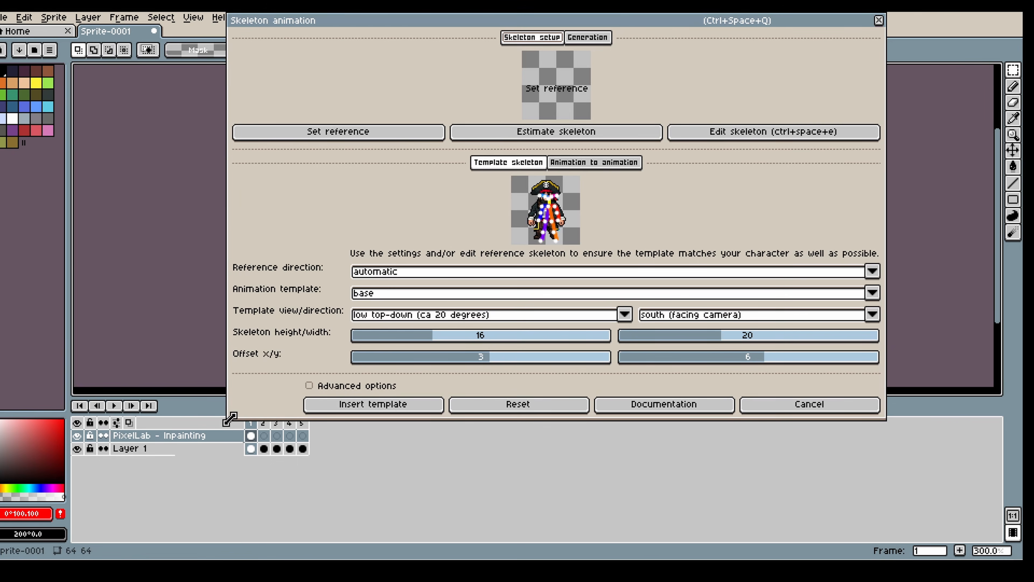
left_click_drag(618, 18, 735, 25)
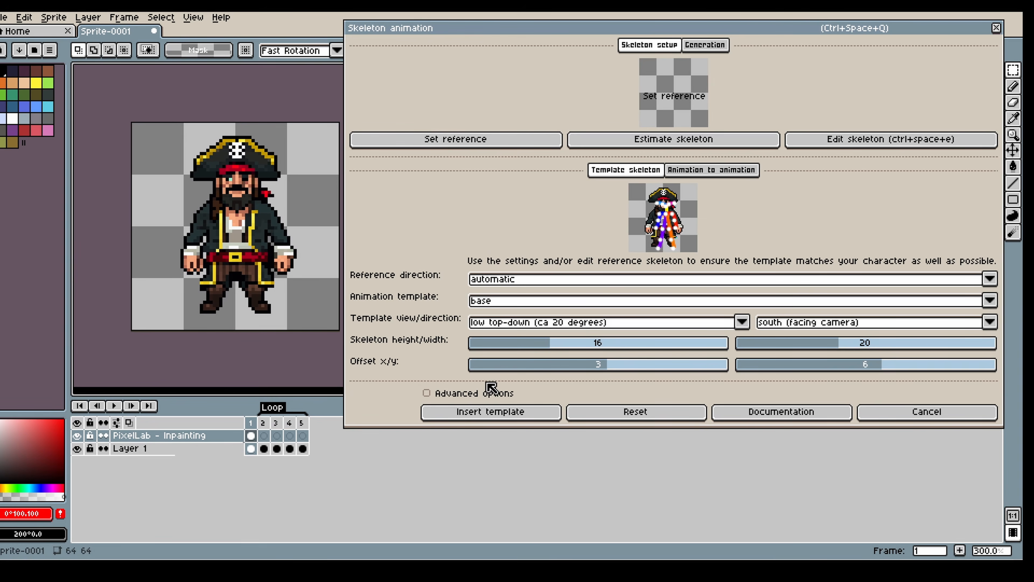
left_click(703, 173)
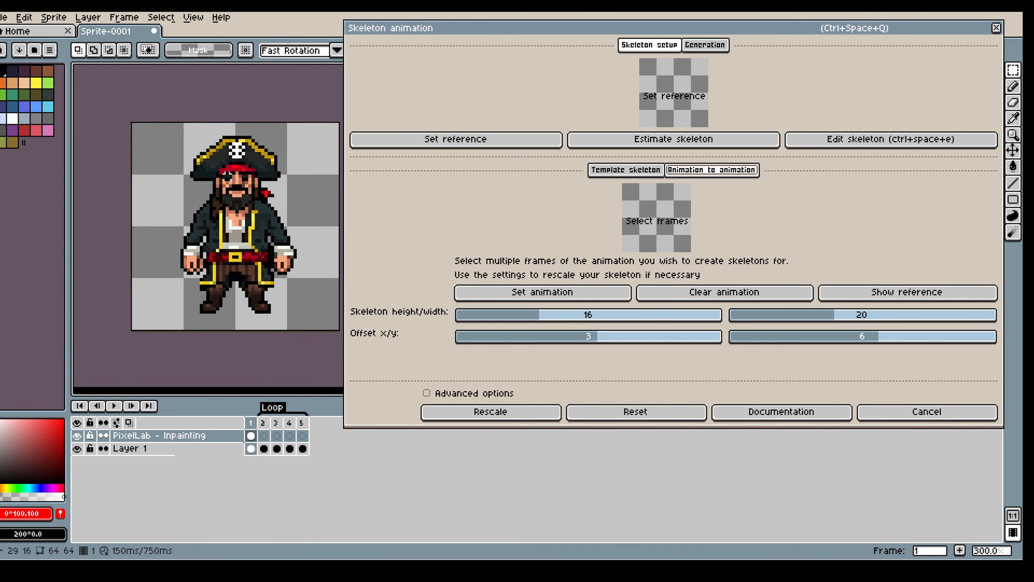
left_click(472, 144)
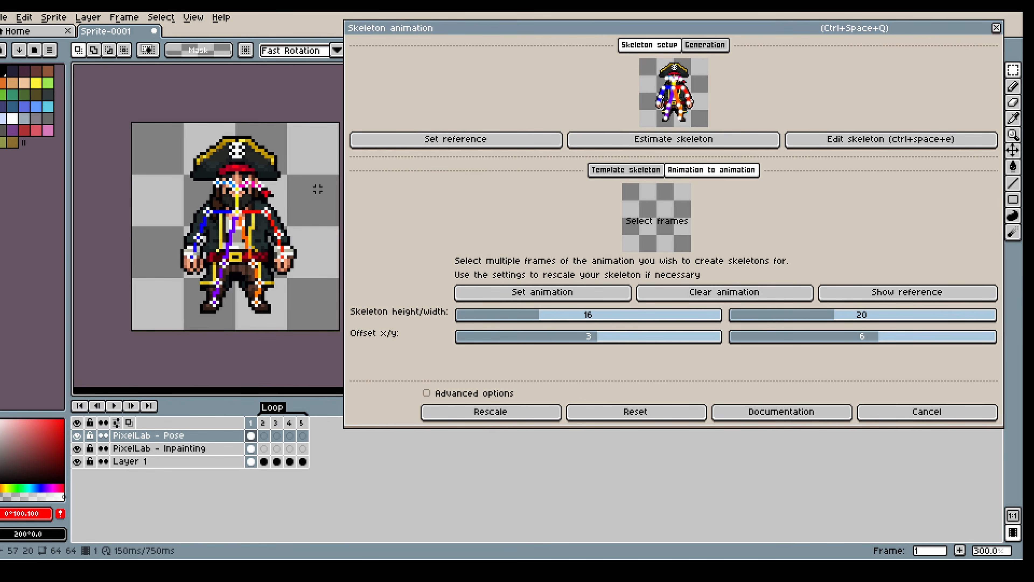
- Edit the reference skeleton, lowering both hand joints slightly to fit the pirate's hands
left_click(857, 143)
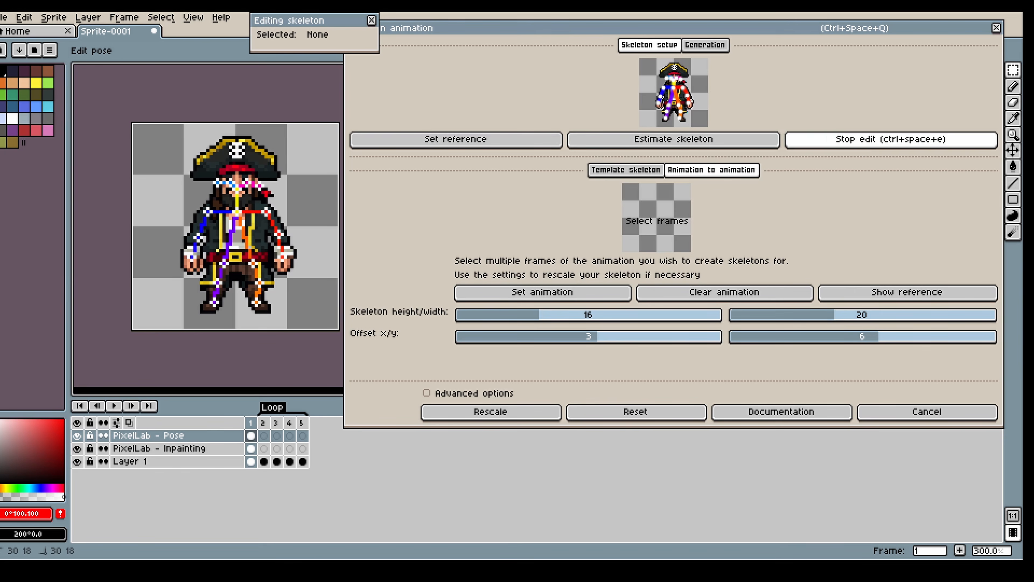
left_click(259, 189)
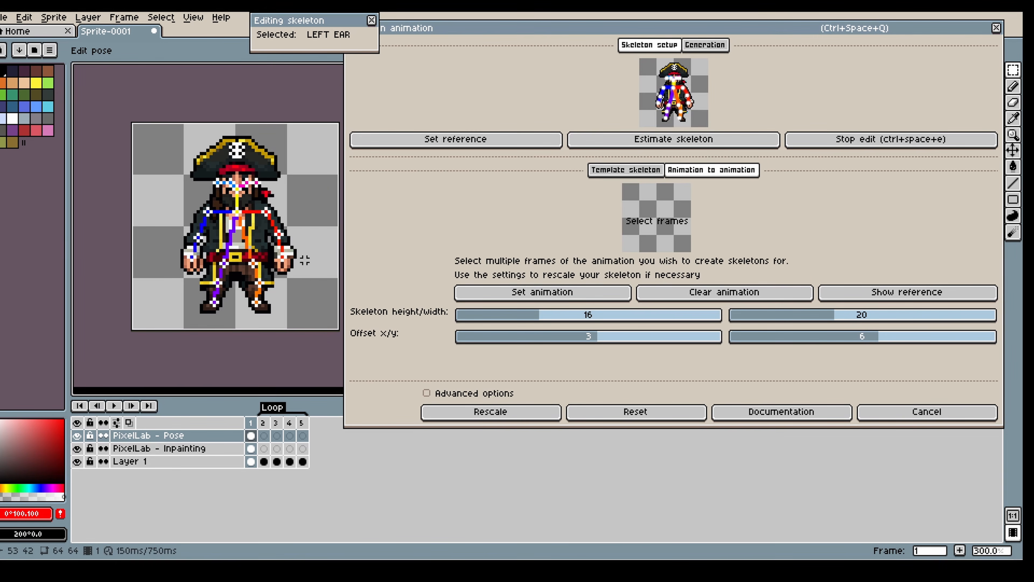
left_click(281, 259)
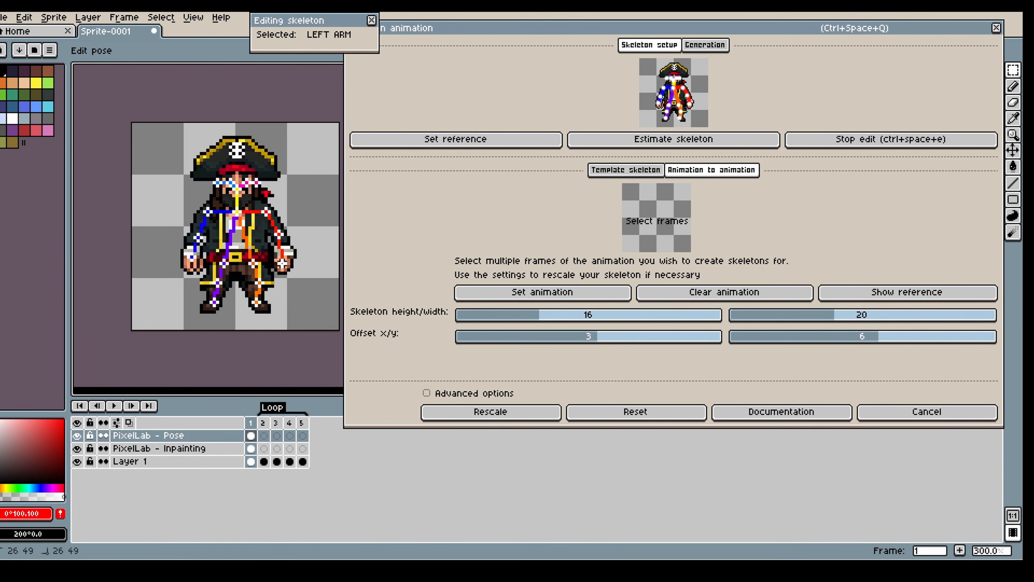
left_click_drag(191, 257, 192, 264)
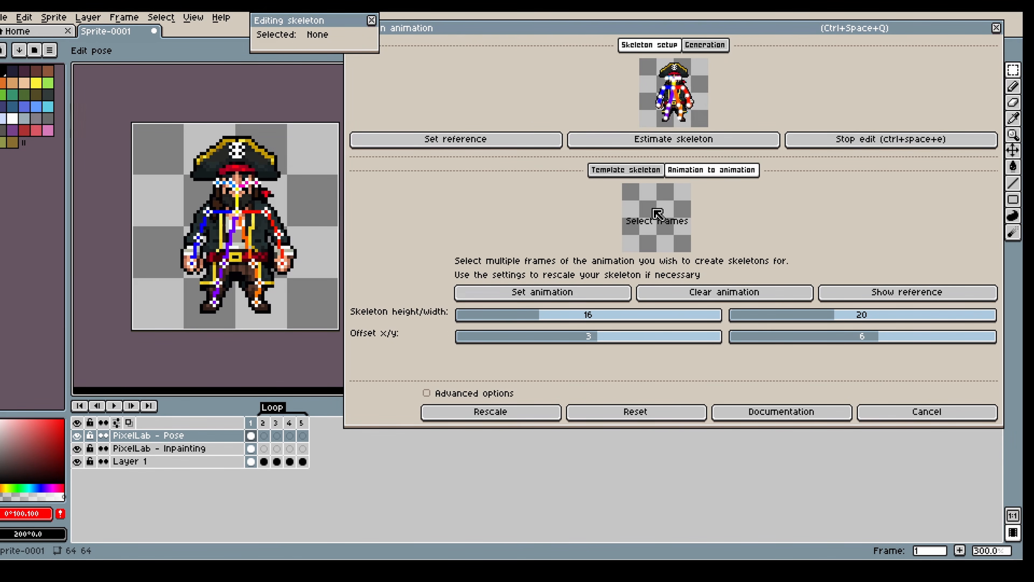
- Set frames 2 to 5 as the source animation for the skeletons
left_click_drag(267, 428, 304, 428)
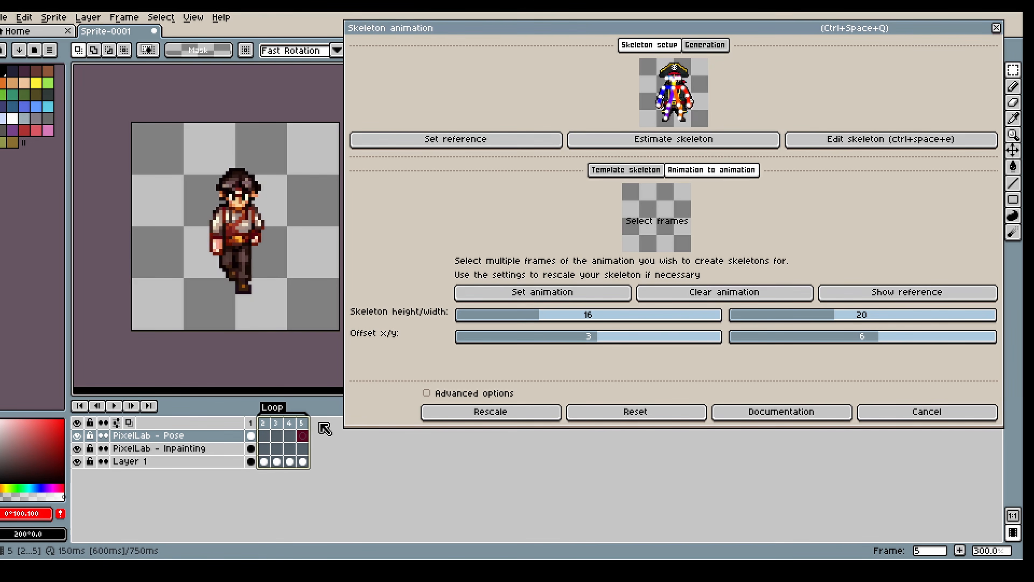
left_click(566, 297)
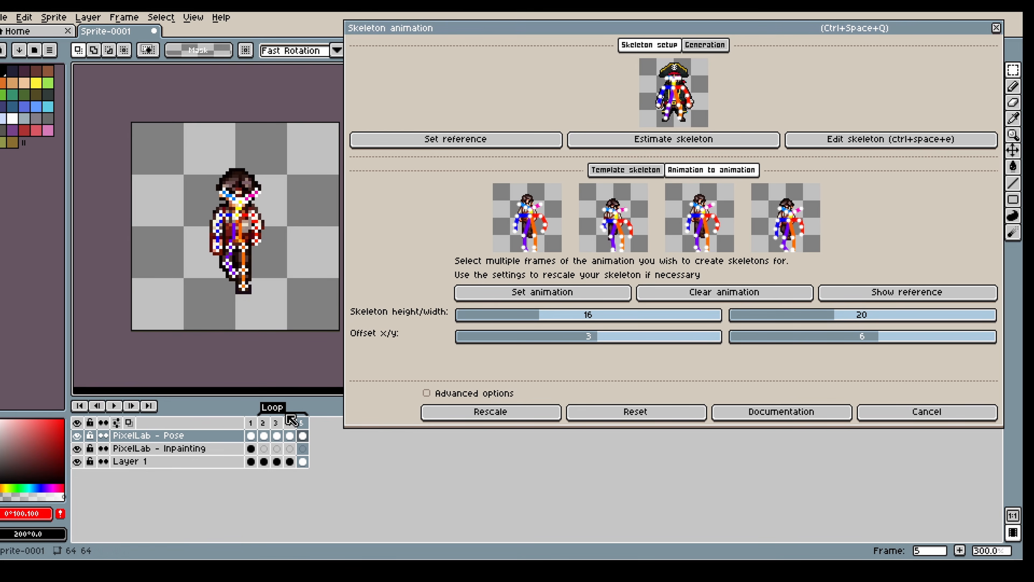
- Check the estimated skeletons on frames 2, 3 and 4
left_click(289, 423)
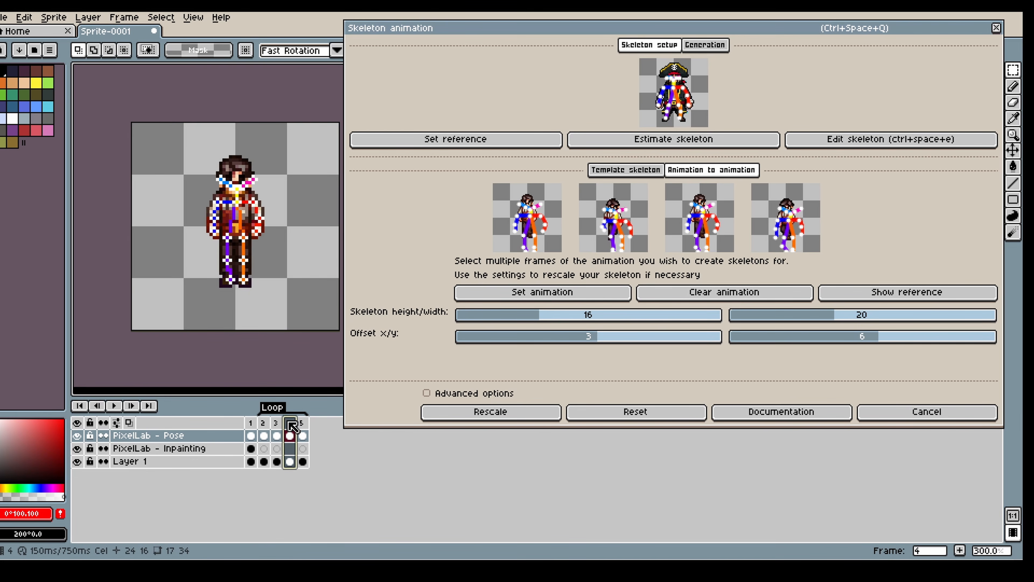
left_click(272, 429)
left_click(263, 425)
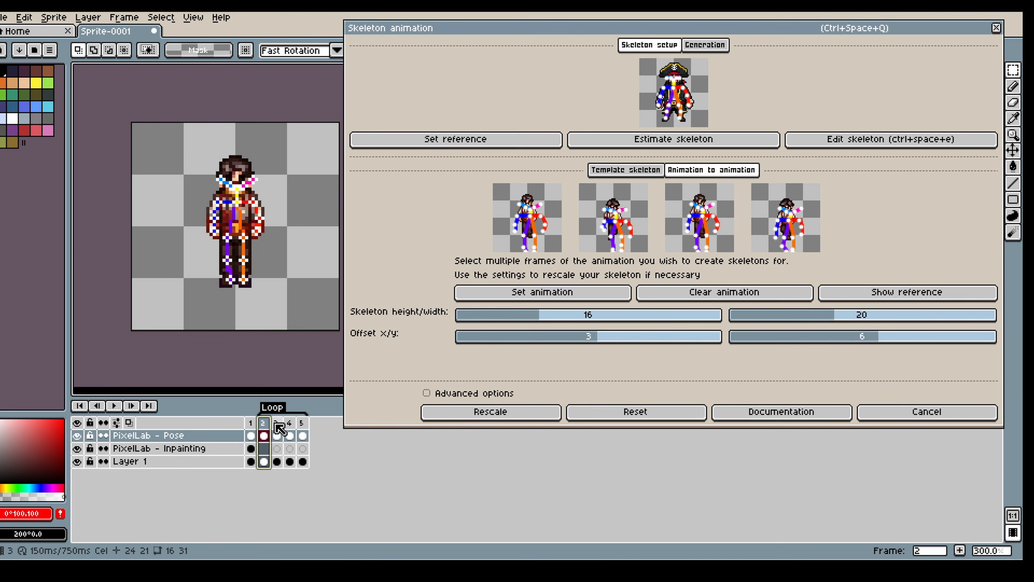
left_click(277, 425)
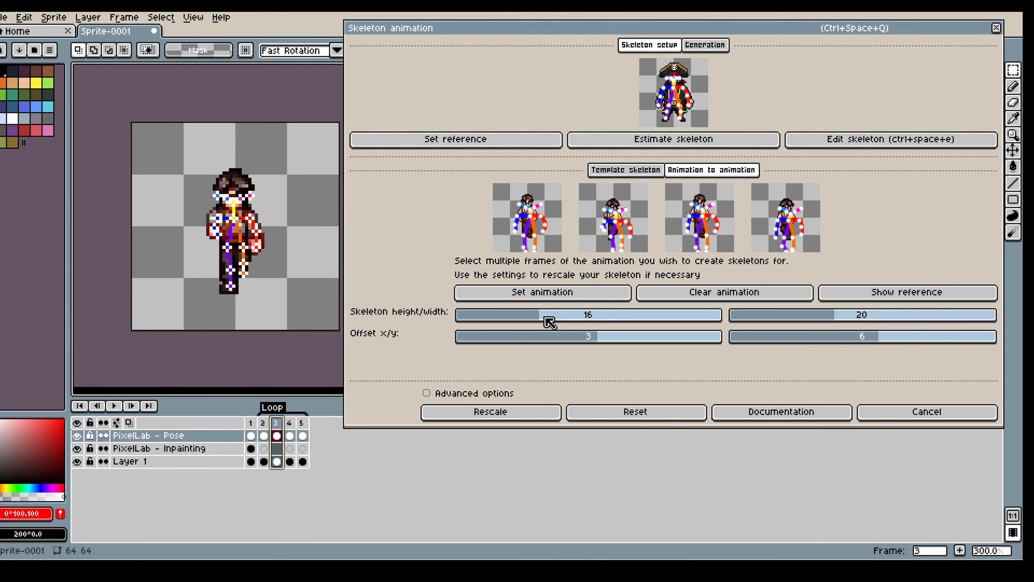
- Set the skeleton height to 12, the width to 18 and the x offset to 1
left_click_drag(549, 318, 525, 319)
left_click_drag(825, 317, 824, 318)
mouse_move(588, 348)
left_mouse_down()
mouse_move(611, 340)
mouse_move(591, 341)
left_mouse_up()
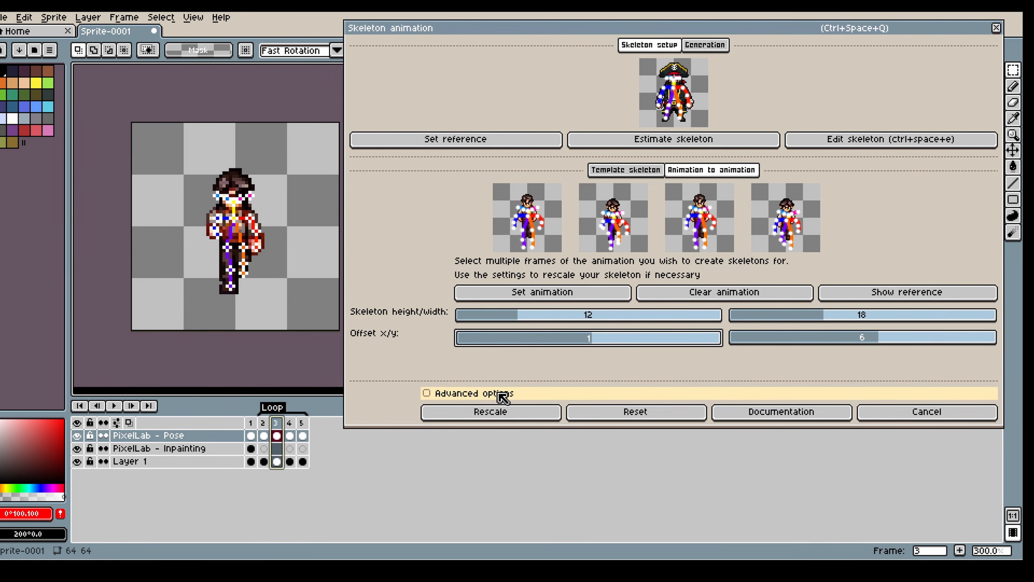
- Show the advanced options and set the fixed head to always copy from the reference
left_click(487, 393)
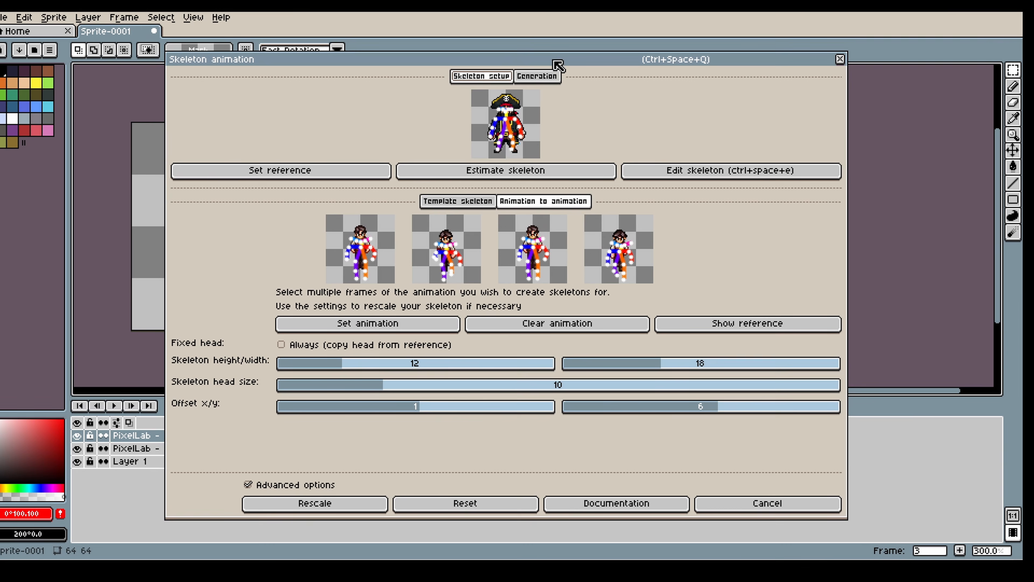
left_click_drag(558, 65, 700, 48)
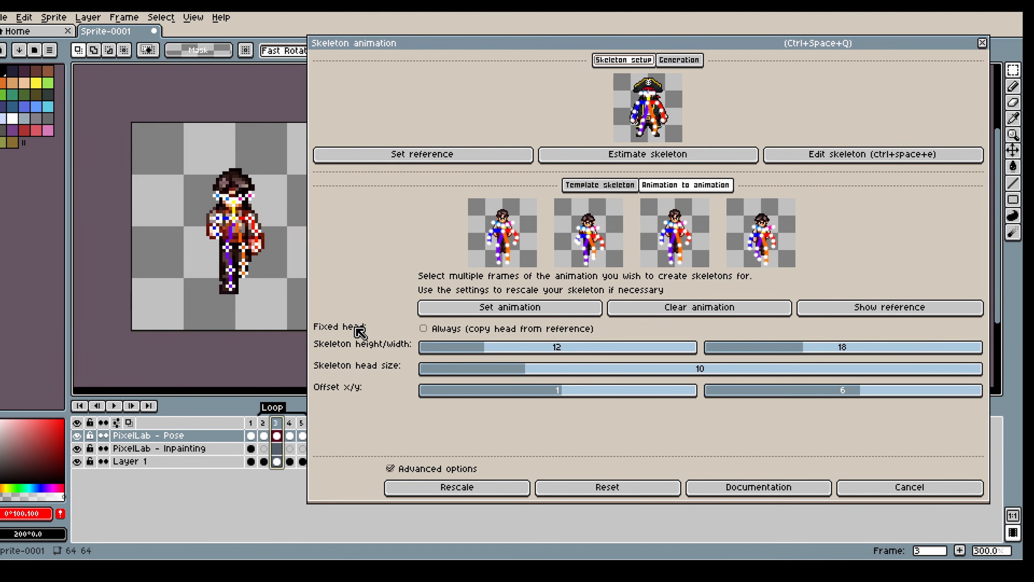
mouse_move(537, 372)
left_mouse_down()
mouse_move(639, 369)
mouse_move(528, 361)
left_mouse_up()
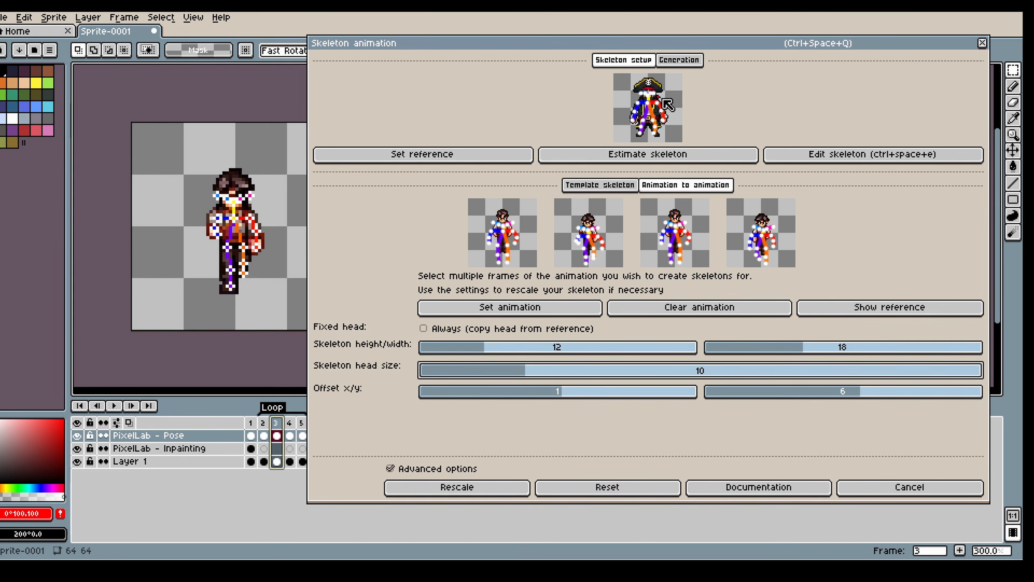
left_click(253, 423)
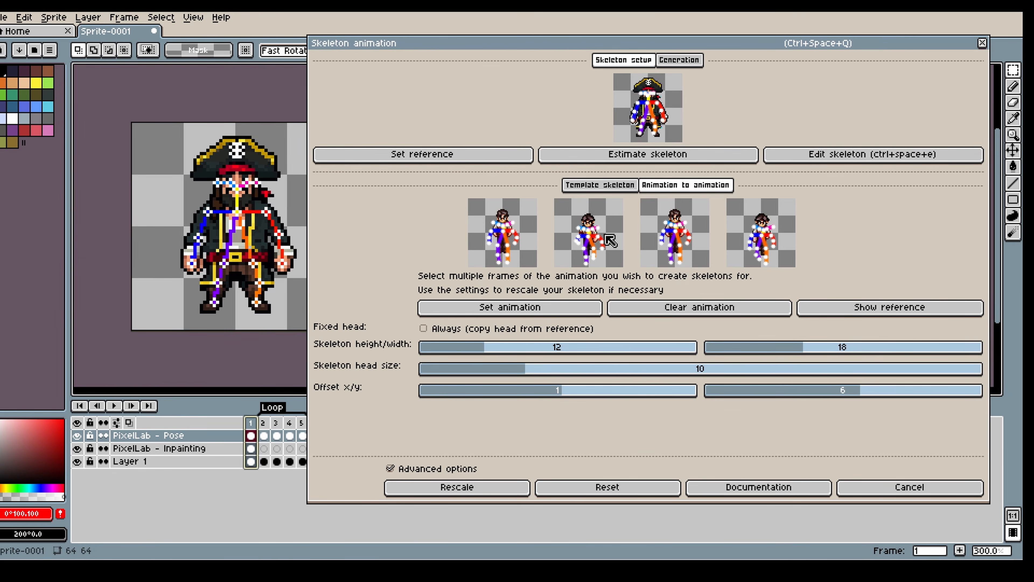
left_click(263, 423)
left_click(473, 330)
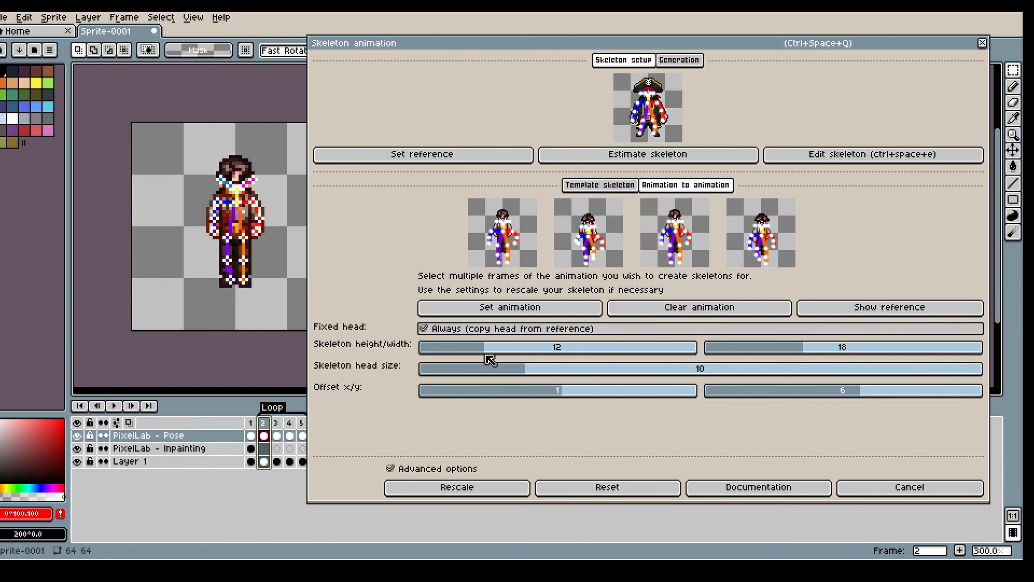
- Set the skeleton width to 19 and both the x and y offsets to 0
left_click_drag(494, 354, 485, 349)
left_click_drag(805, 346, 809, 346)
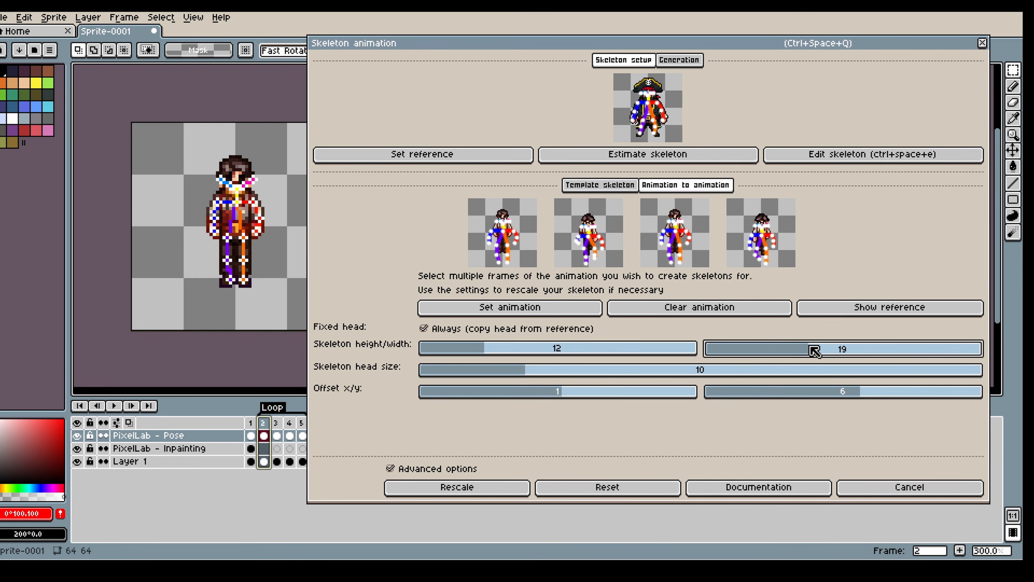
left_click(559, 398)
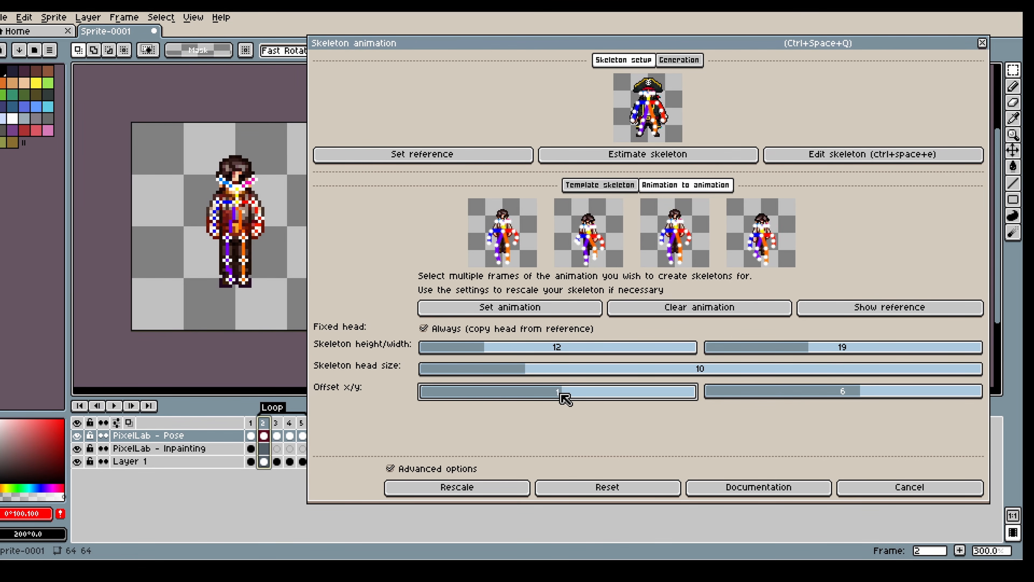
left_click_drag(564, 399, 561, 396)
left_click_drag(870, 396, 847, 396)
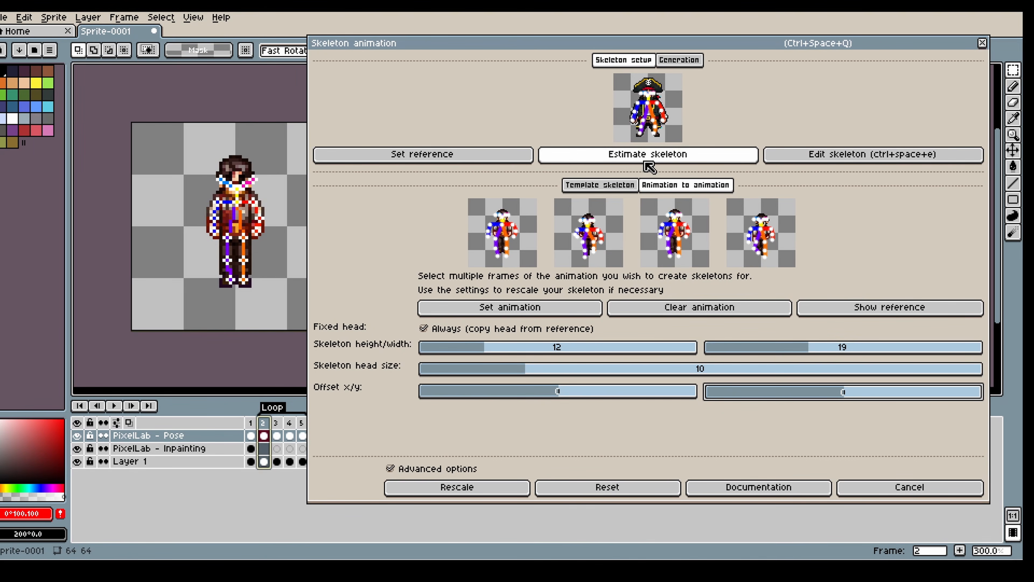
- Show the reference over the animation frames for comparison, hide it again and rescale the skeletons
left_click(861, 313)
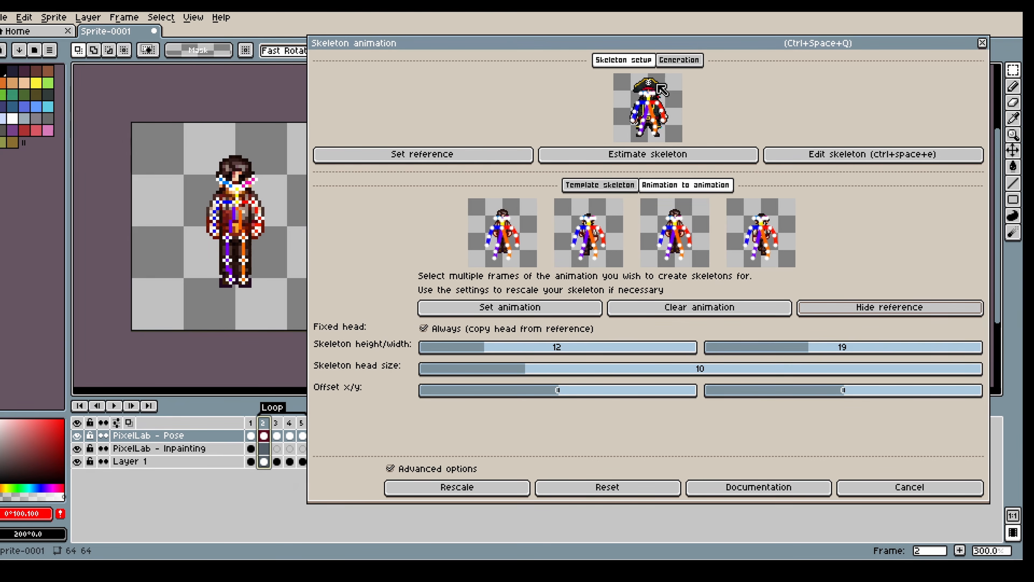
left_click(842, 311)
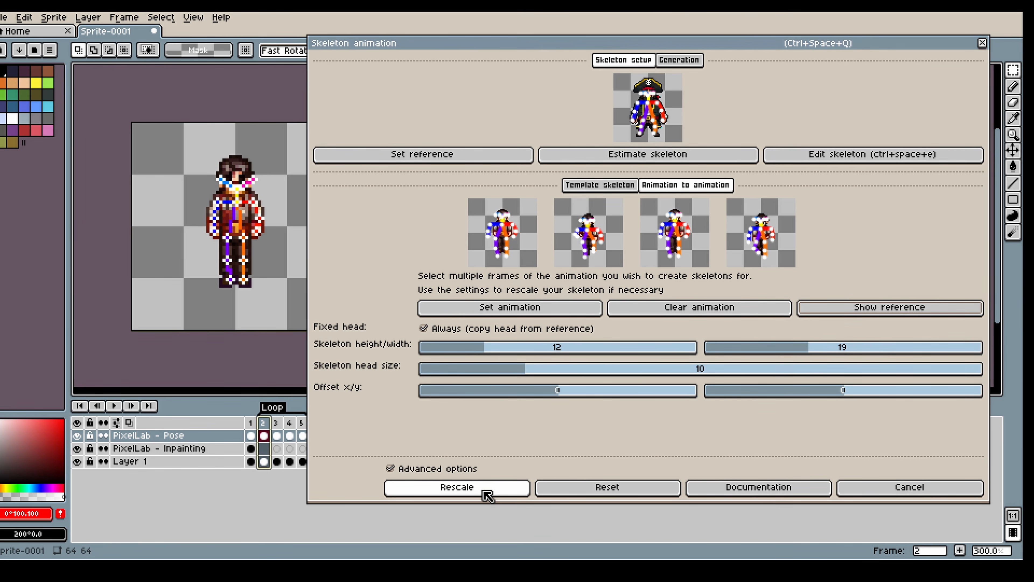
left_click(473, 488)
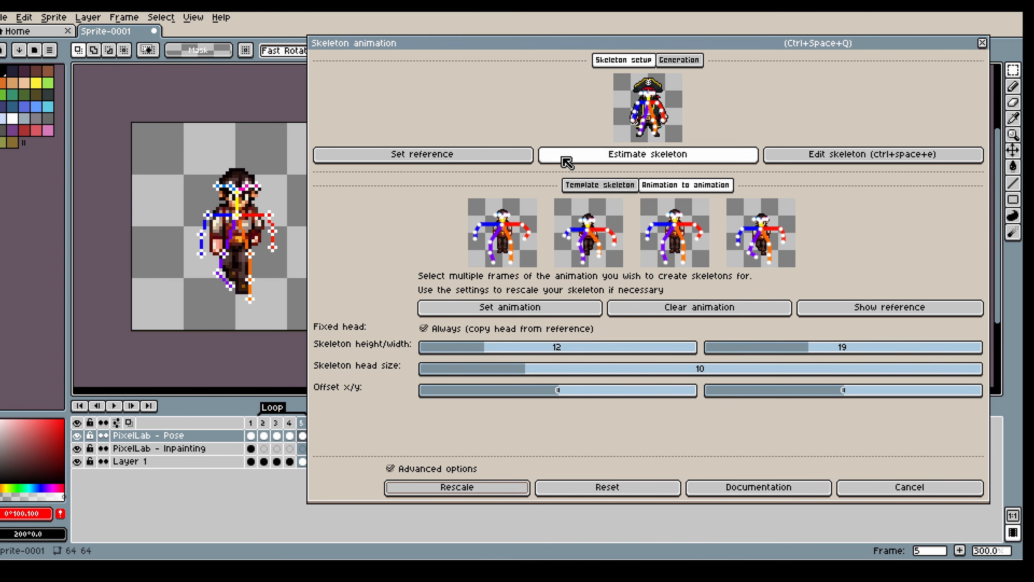
- Reduce the skeleton height to 10 and the skeleton width to 10
left_click_drag(542, 45, 567, 38)
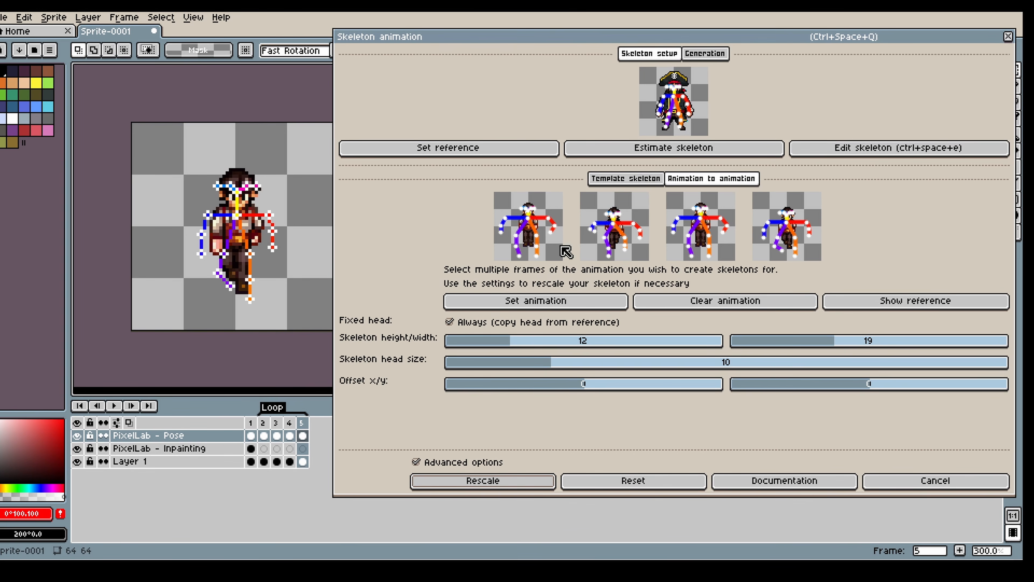
left_click_drag(511, 350, 505, 344)
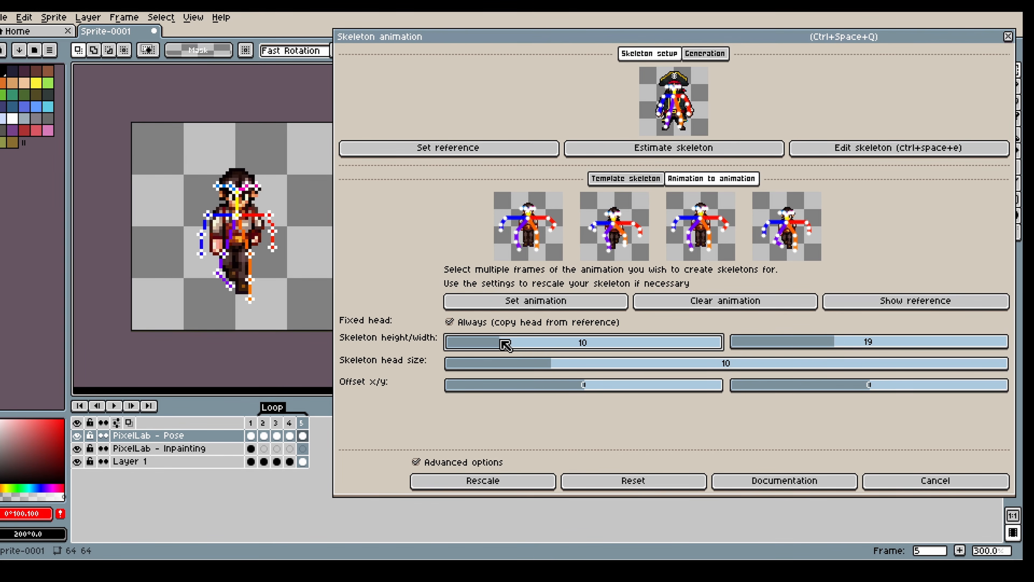
left_click_drag(840, 344, 785, 342)
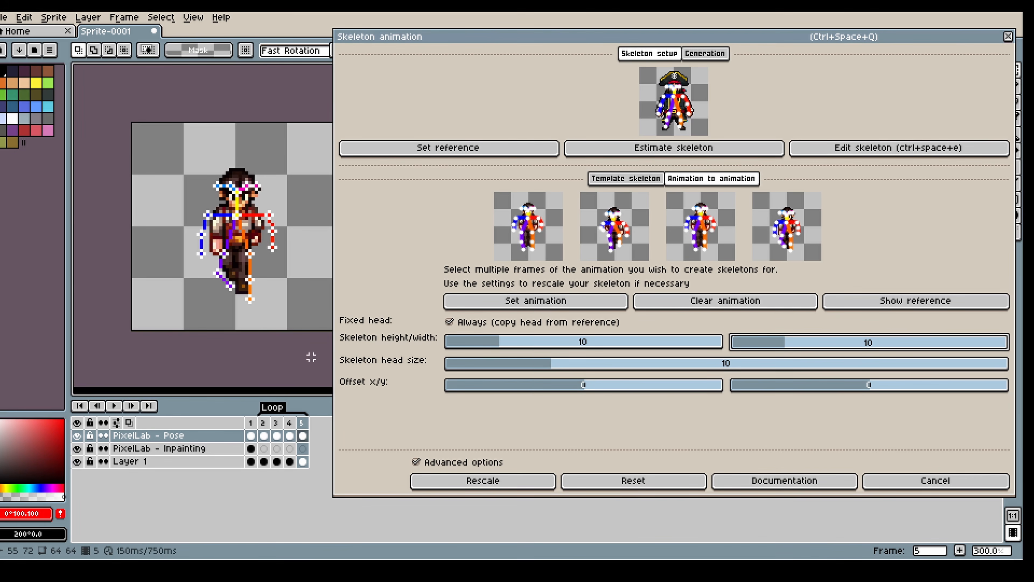
- Compare the skeletons in frames 1 and 2, set the skeleton height to 11 and rescale
left_click(251, 423)
left_click(263, 424)
key("Left")
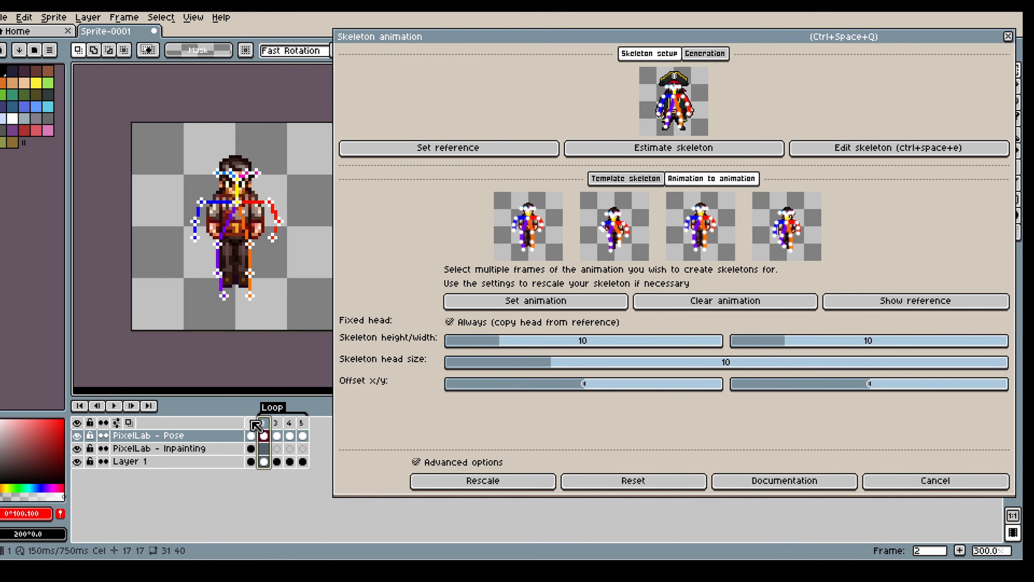
left_click(263, 423)
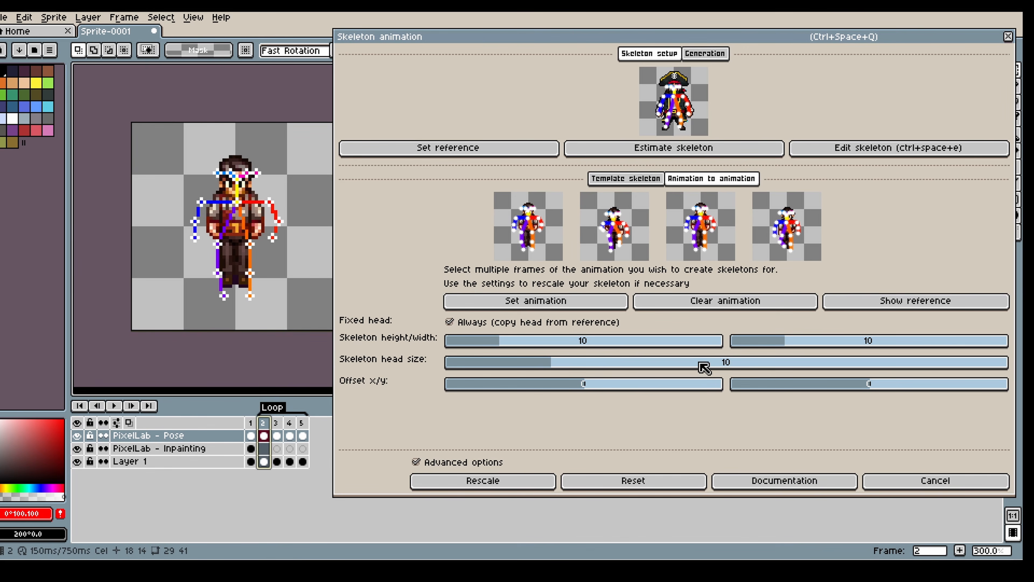
left_click_drag(517, 343, 509, 341)
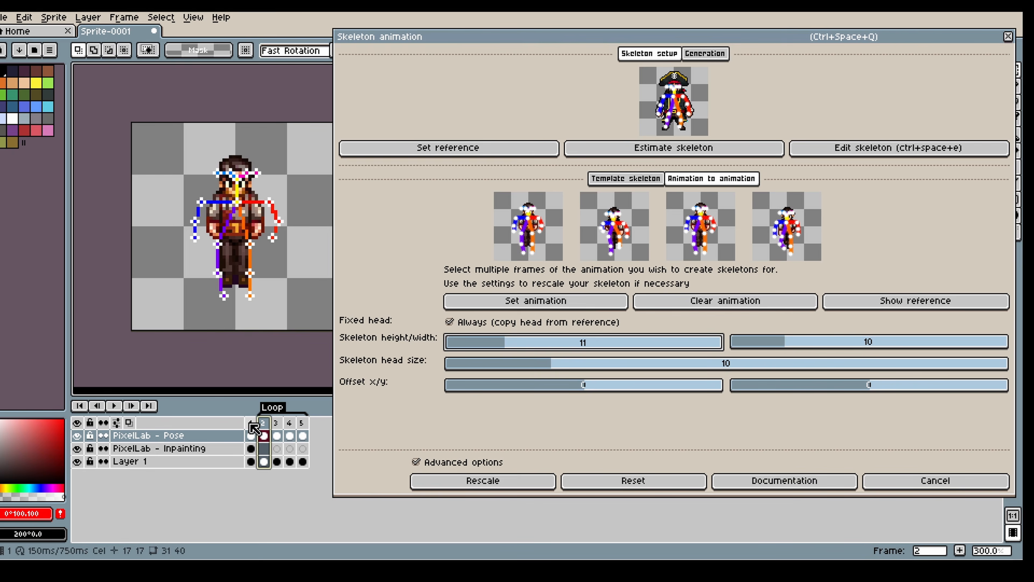
left_click(477, 479)
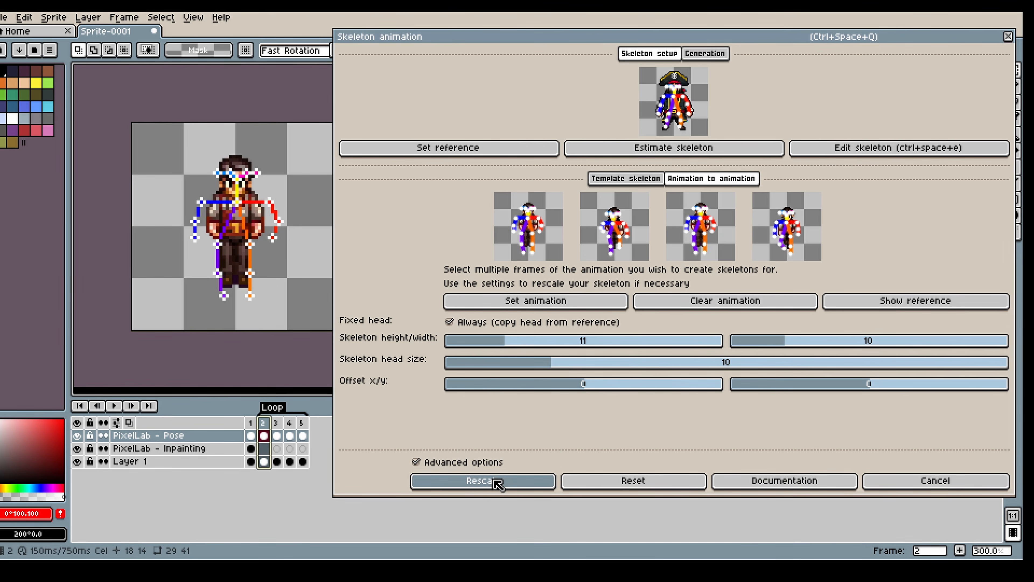
- Alternate between frames 1 and 2 to compare the rescaled skeleton's proportions and position with the pirate's reference skeleton
left_click(253, 421)
left_click(264, 422)
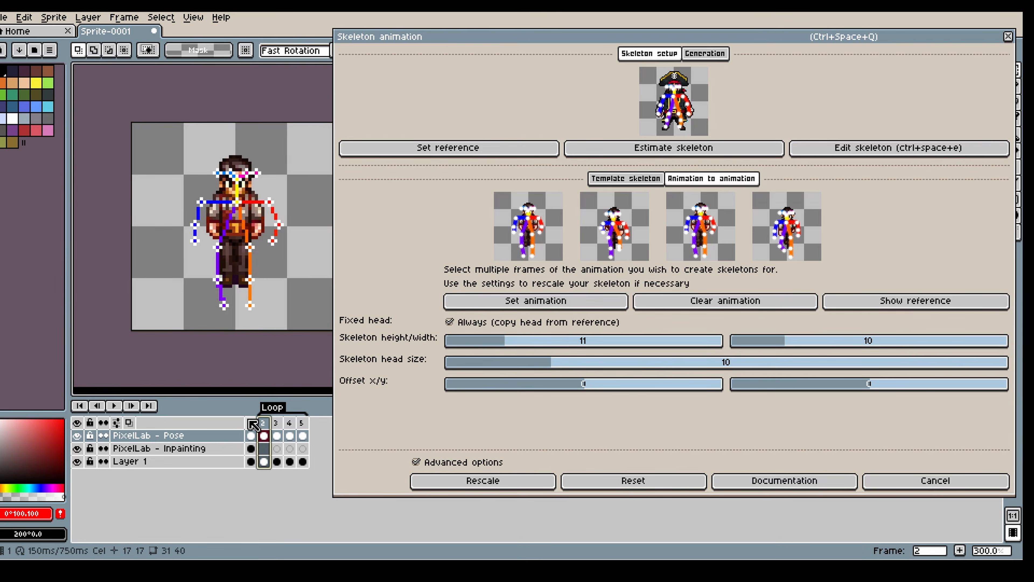
left_click(253, 421)
left_click(264, 422)
left_click(252, 421)
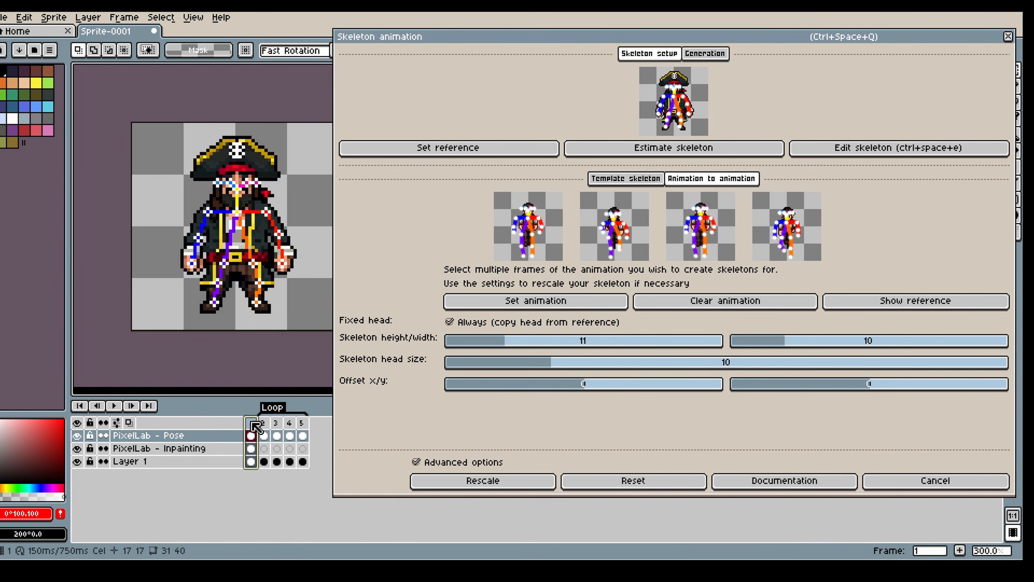
left_click(265, 422)
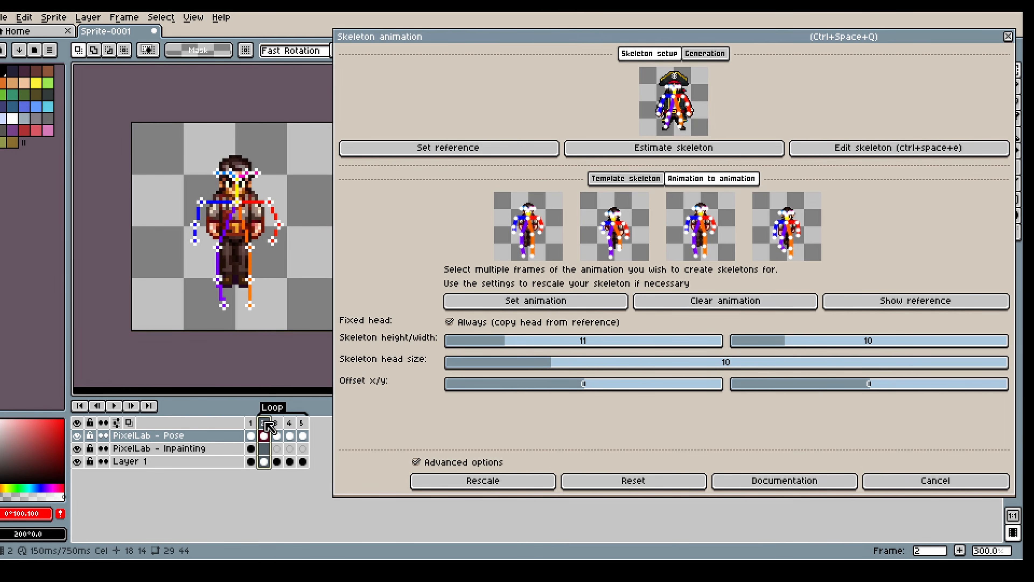
left_click(251, 428)
left_click(264, 429)
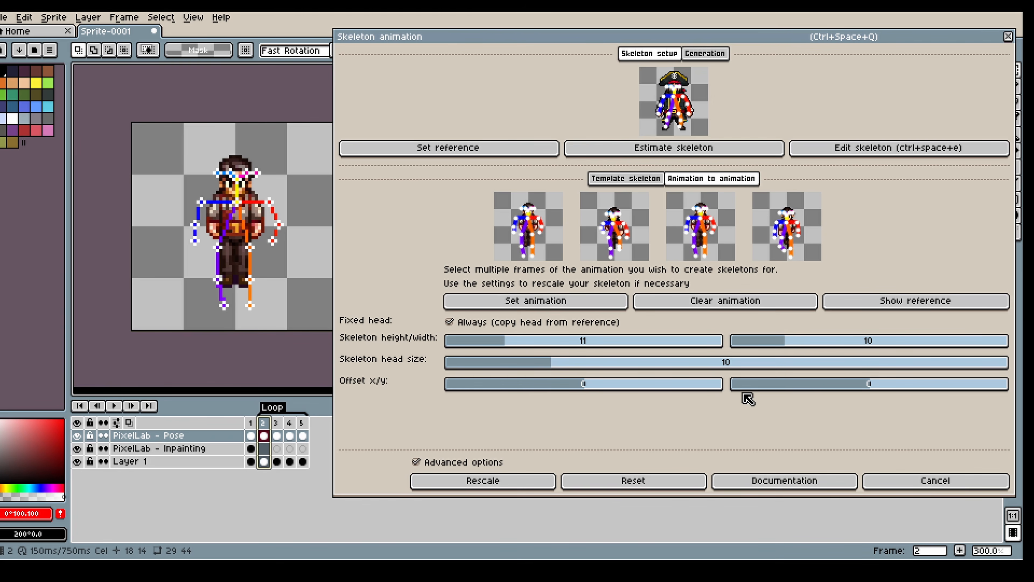
- Rescale the skeletons with height 9, x offset 0 and y offset 2, and check the result in frames 2 and 3
left_click(580, 387)
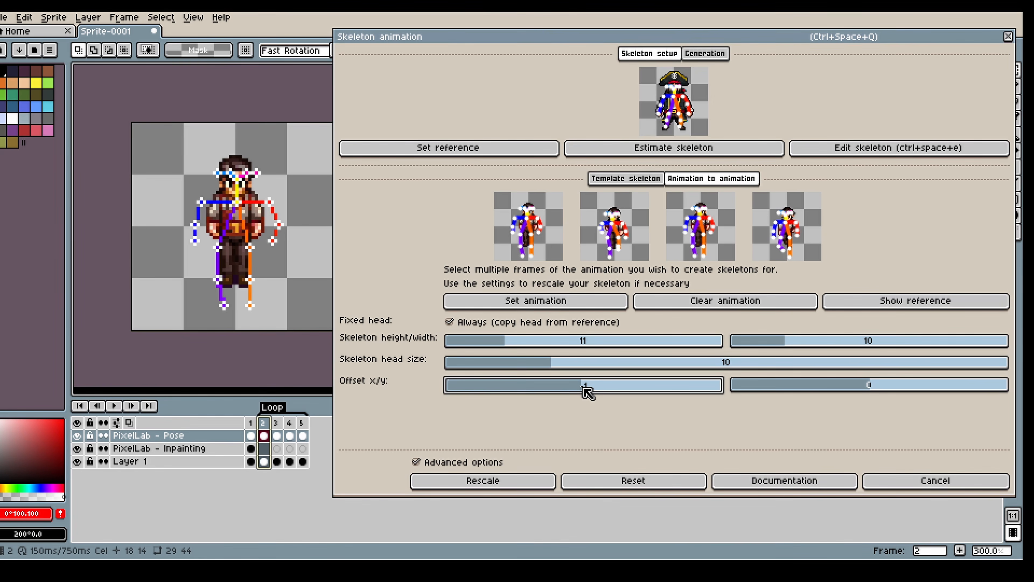
left_click_drag(587, 393, 591, 392)
left_click(878, 391)
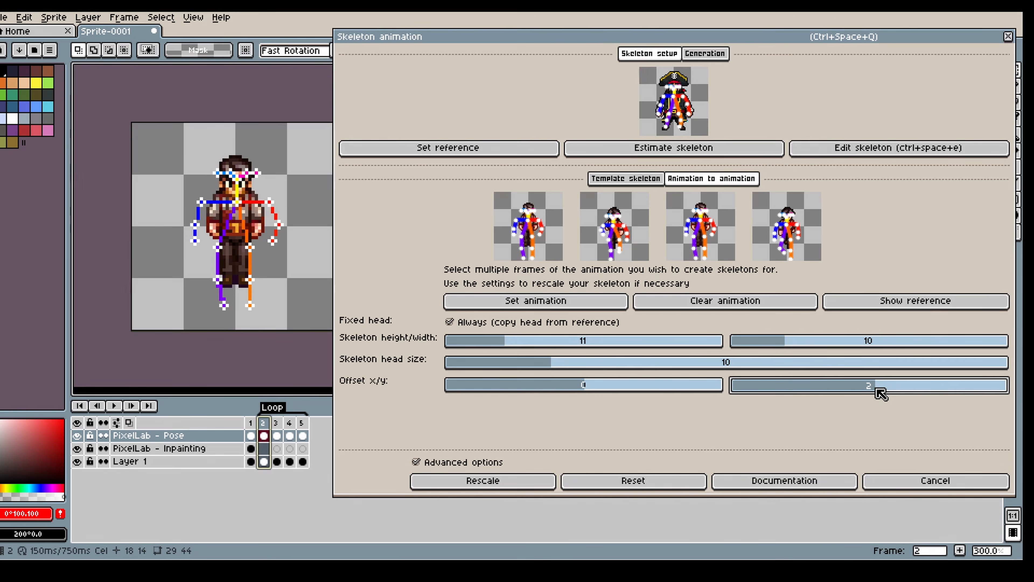
left_click_drag(550, 348, 500, 344)
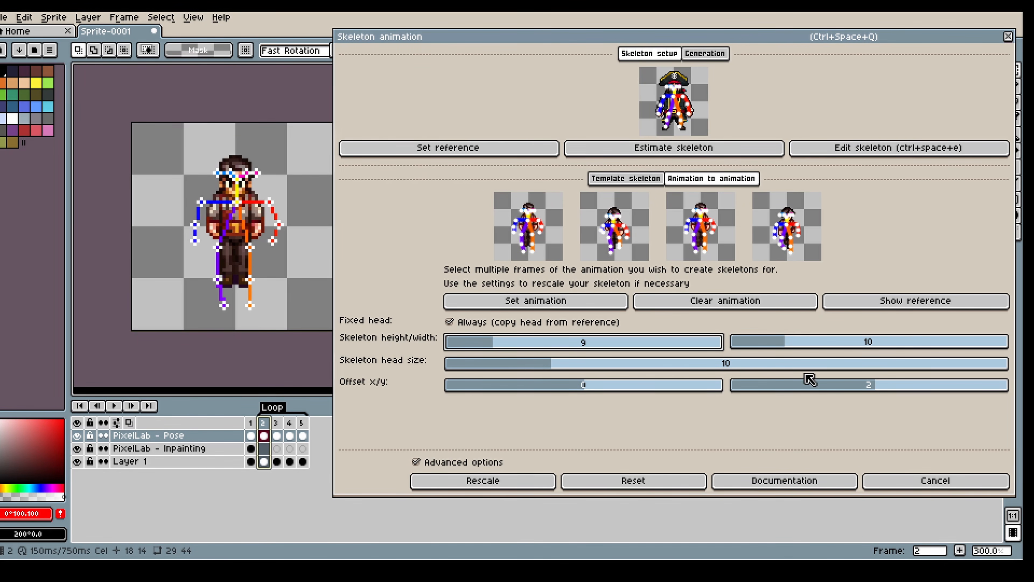
left_click(495, 485)
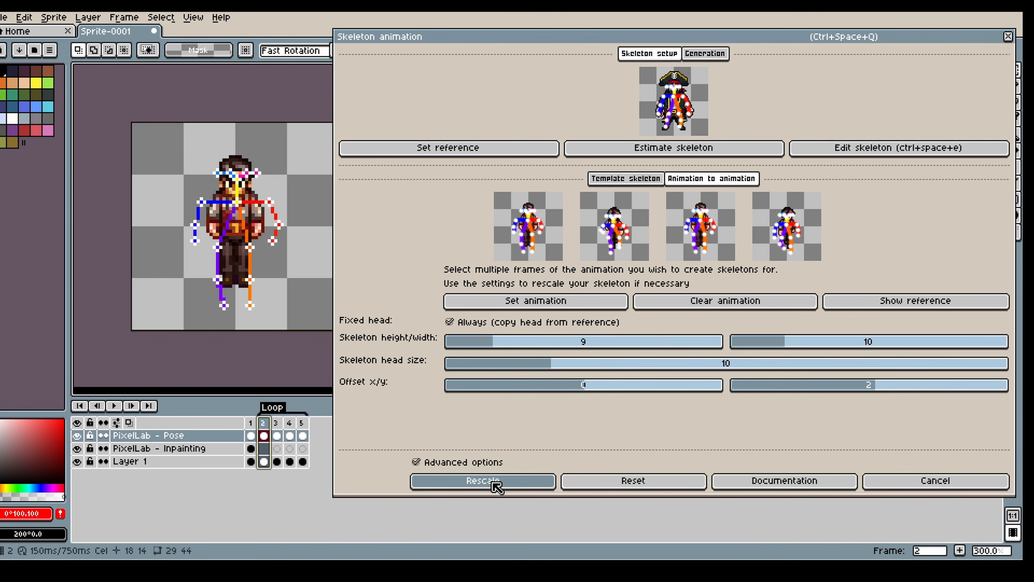
left_click(250, 423)
left_click(262, 424)
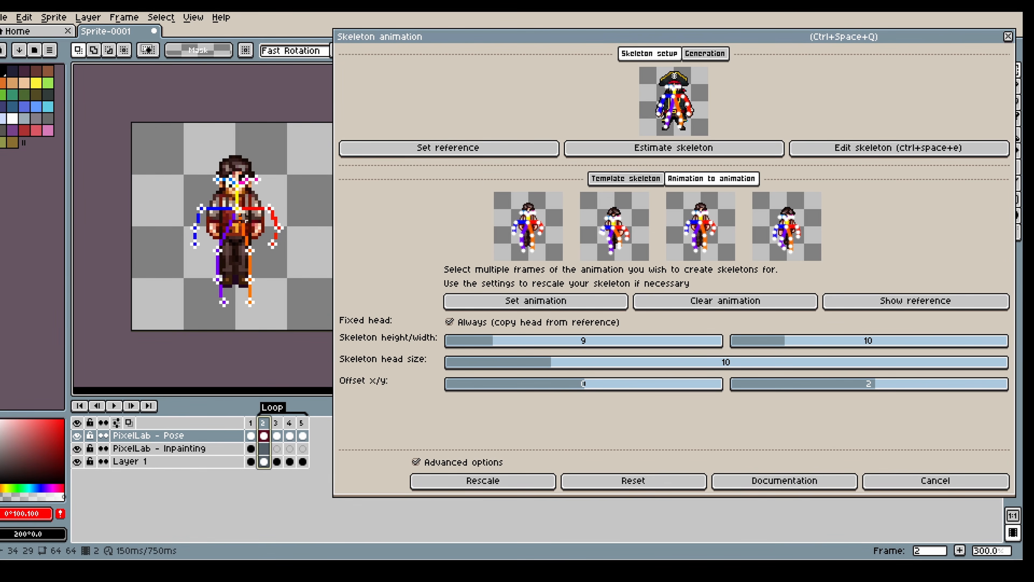
left_click(278, 425)
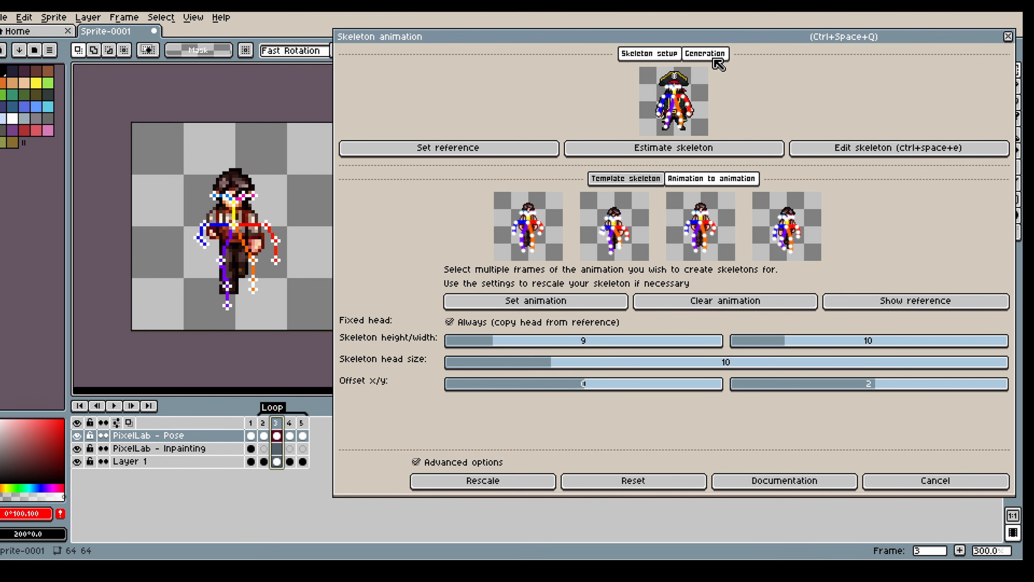
- Show the generation settings, review the animation frames and select frame 1 as the frozen frame for generating three frames
left_click(705, 54)
left_click_drag(685, 48, 762, 36)
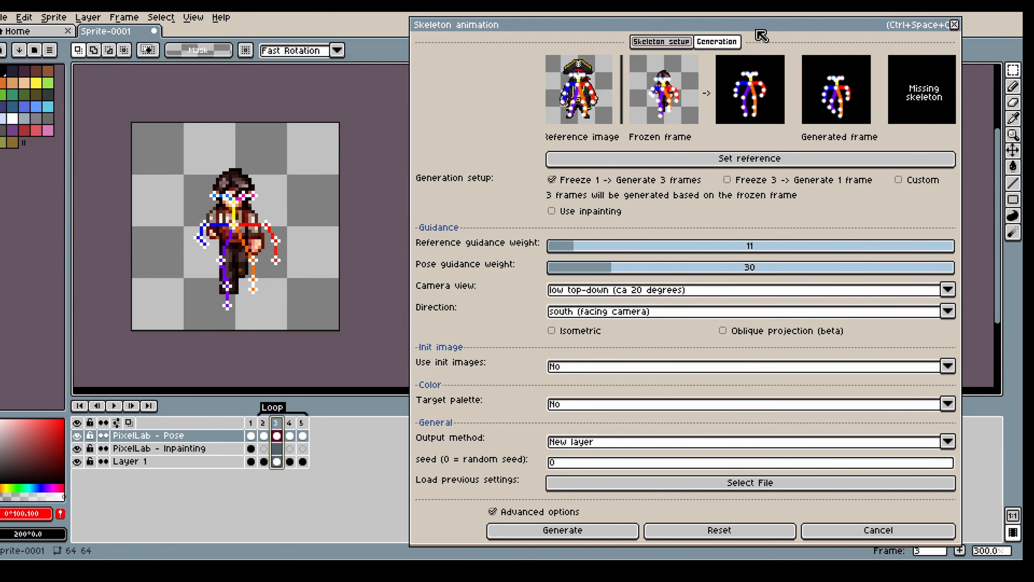
left_click(252, 425)
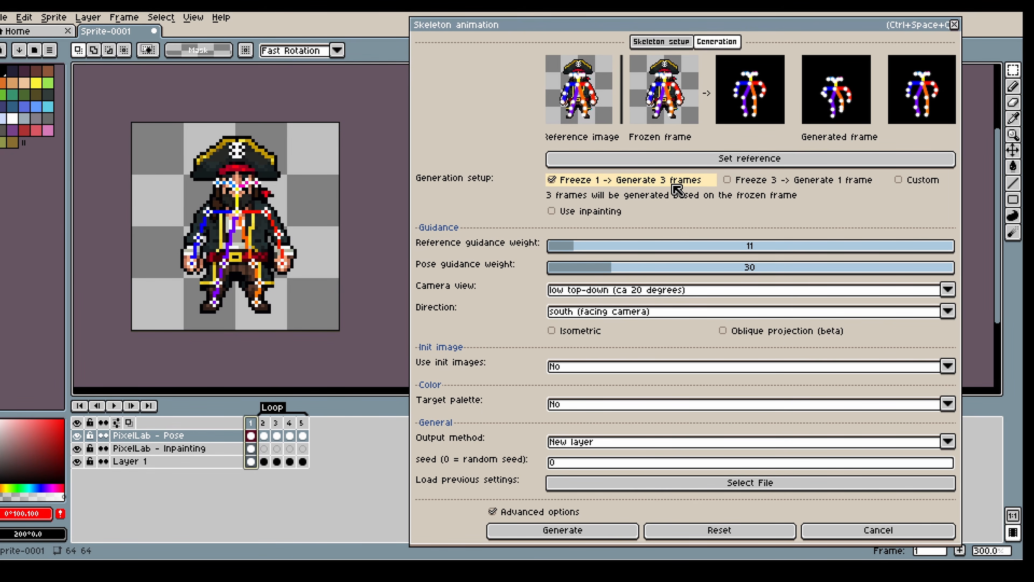
left_click(265, 424)
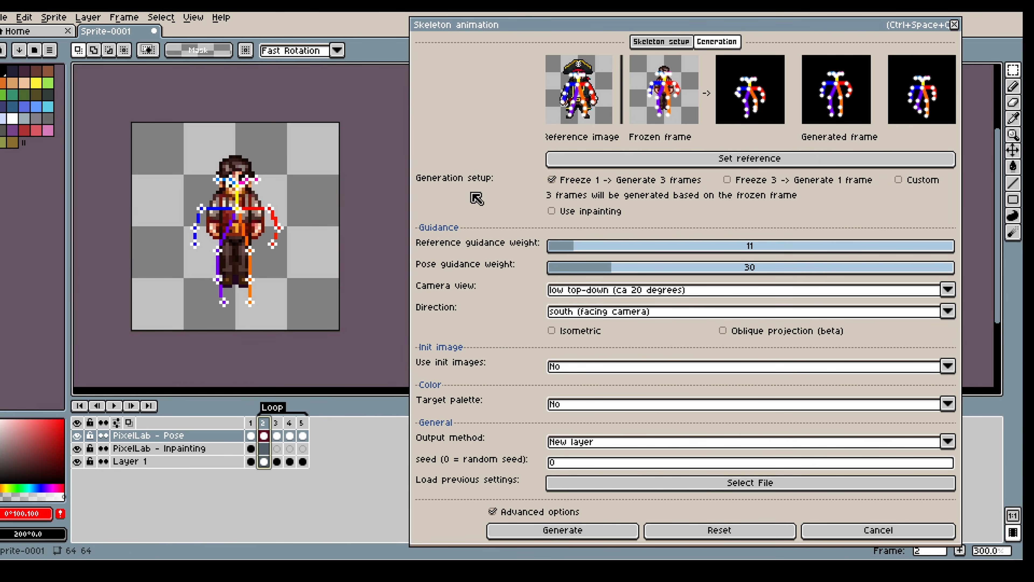
left_click(250, 433)
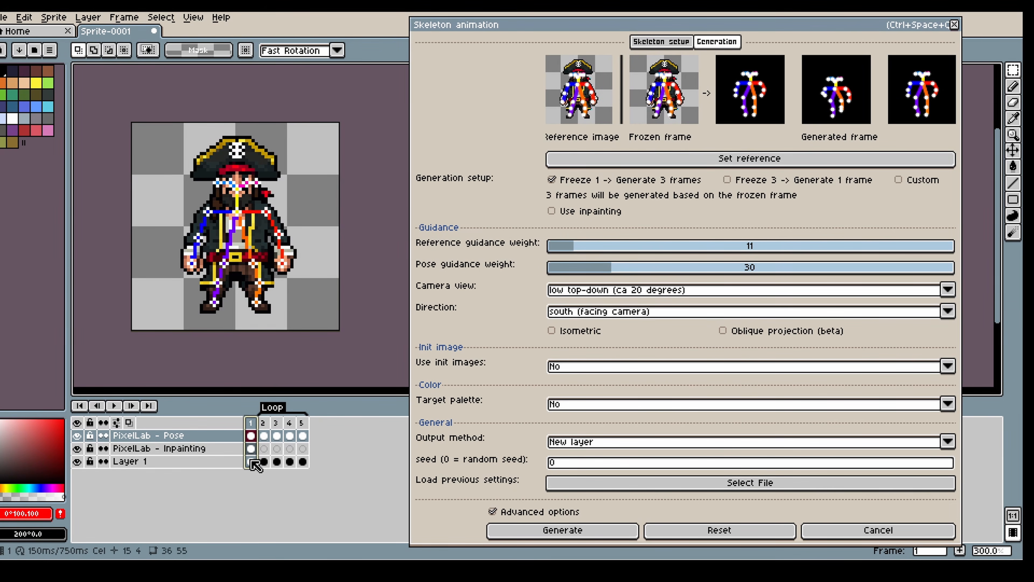
left_click_drag(414, 127, 408, 126)
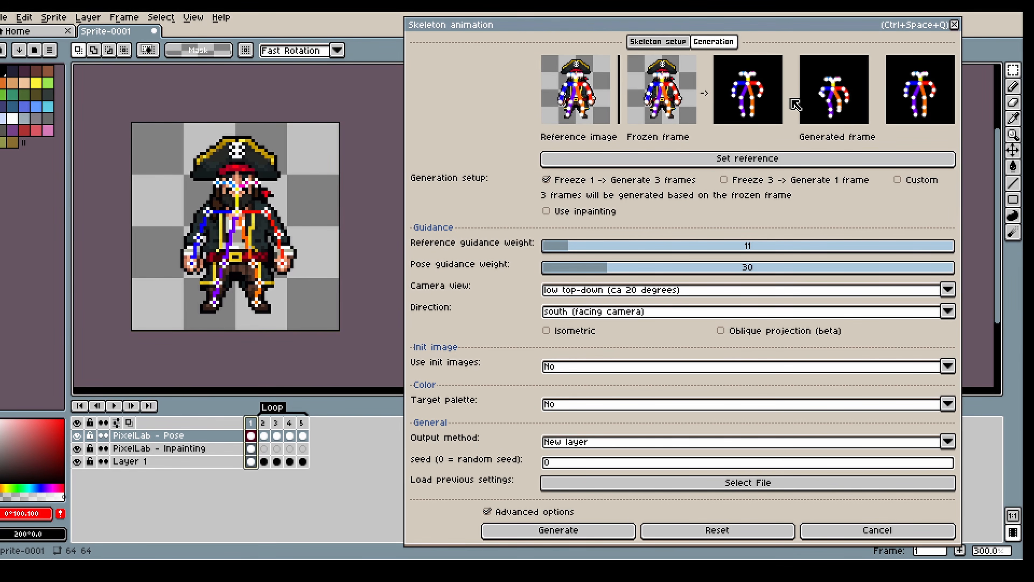
left_click(277, 424)
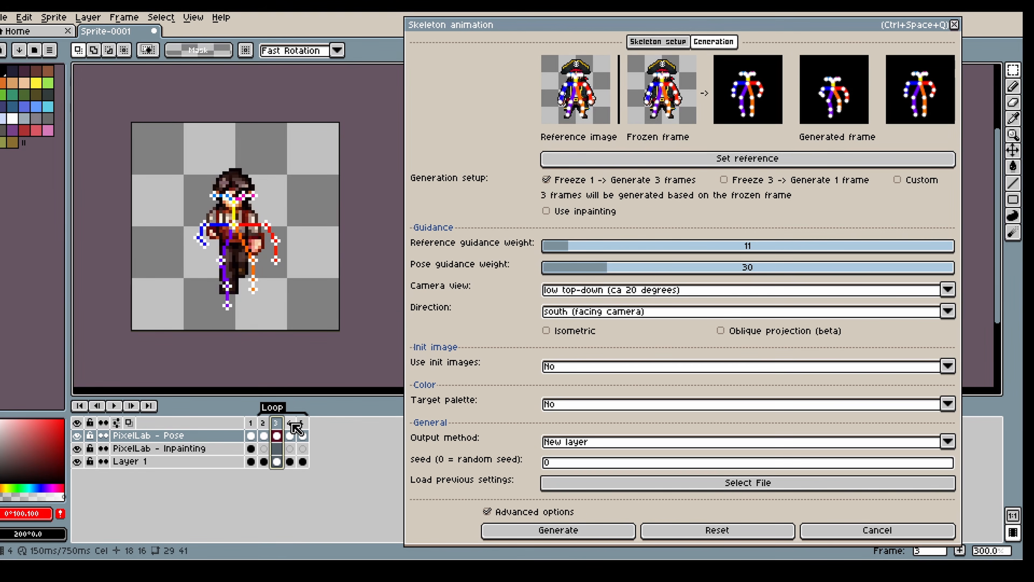
left_click(292, 424)
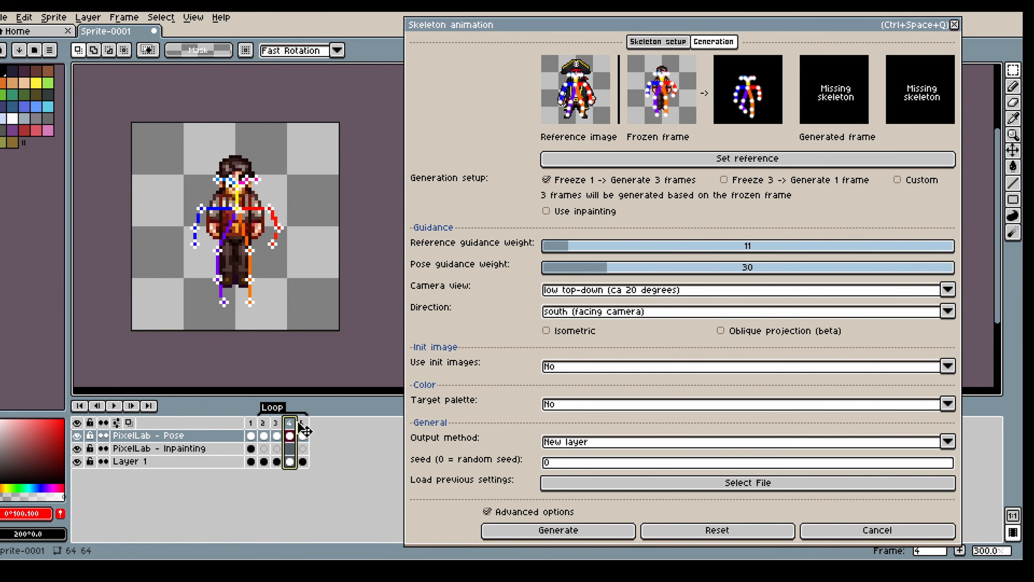
left_click(263, 424)
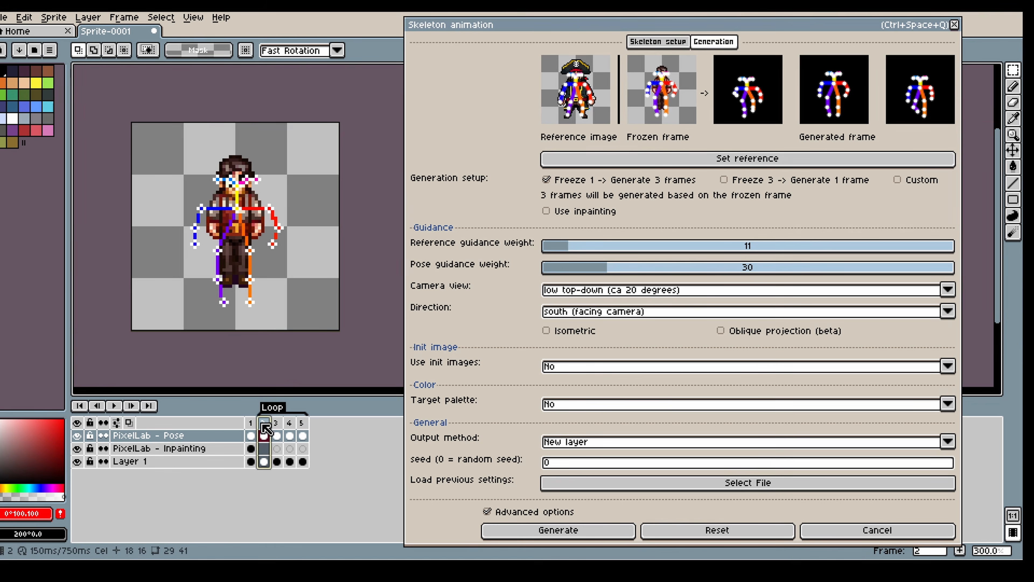
left_click(252, 424)
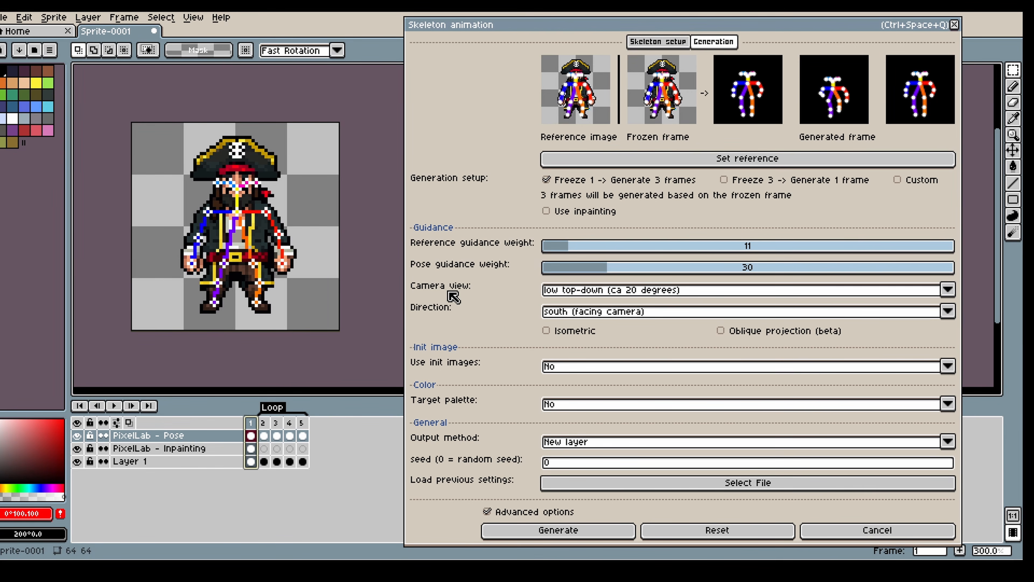
- Set the camera view to sidescroller (eye level), hide the advanced options and generate the frames
left_click(590, 294)
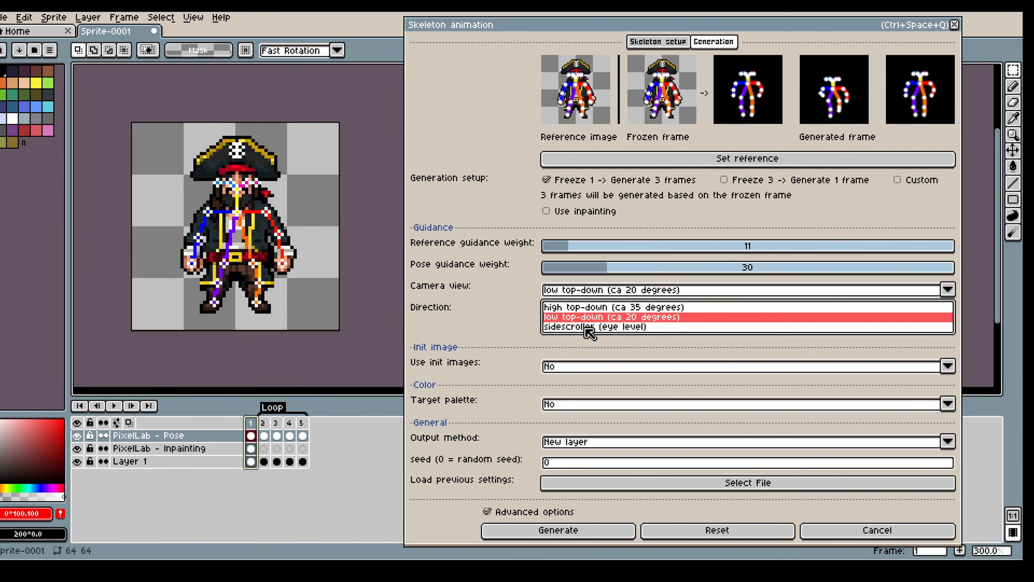
left_click(591, 332)
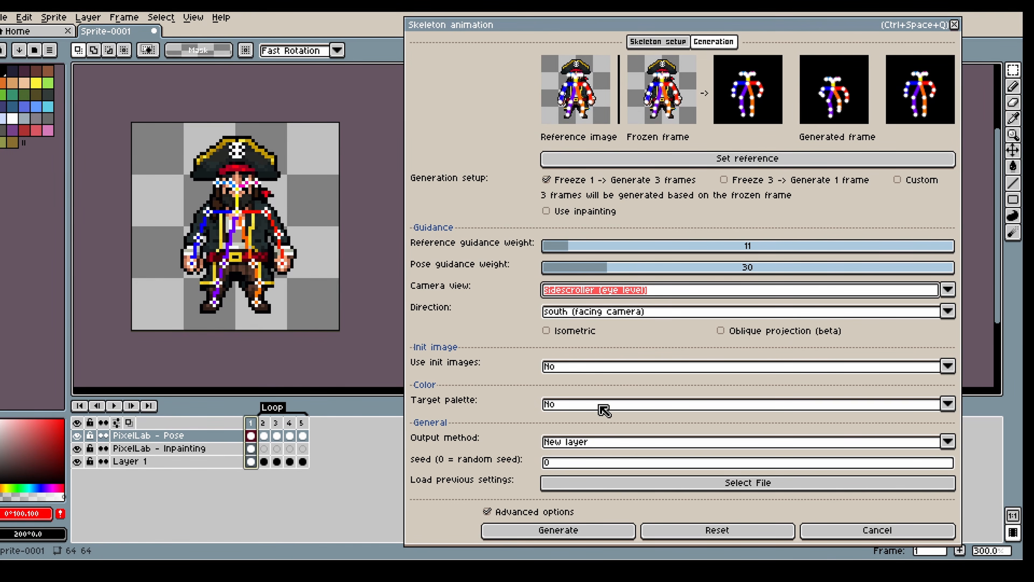
left_click(566, 511)
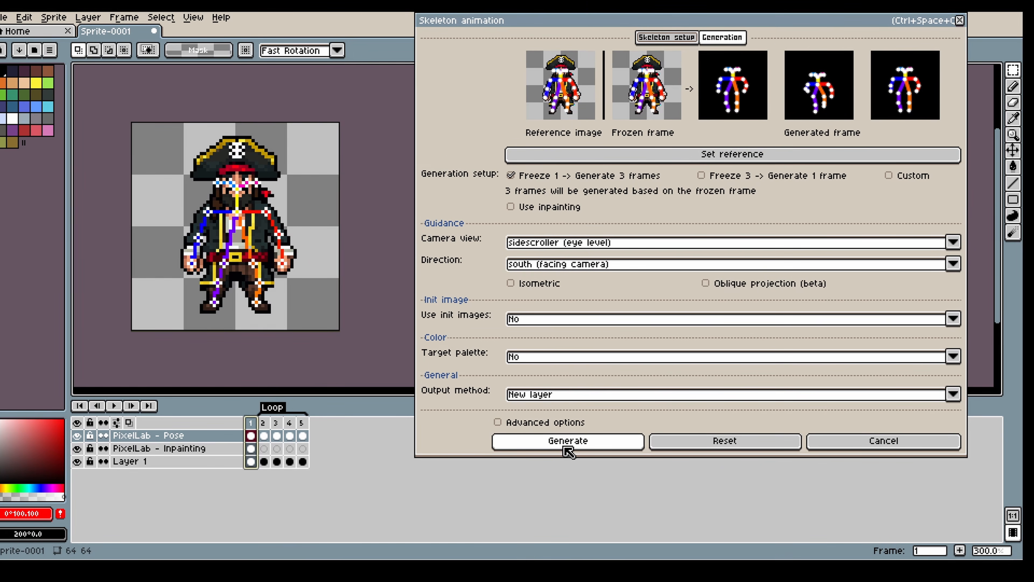
left_click(568, 441)
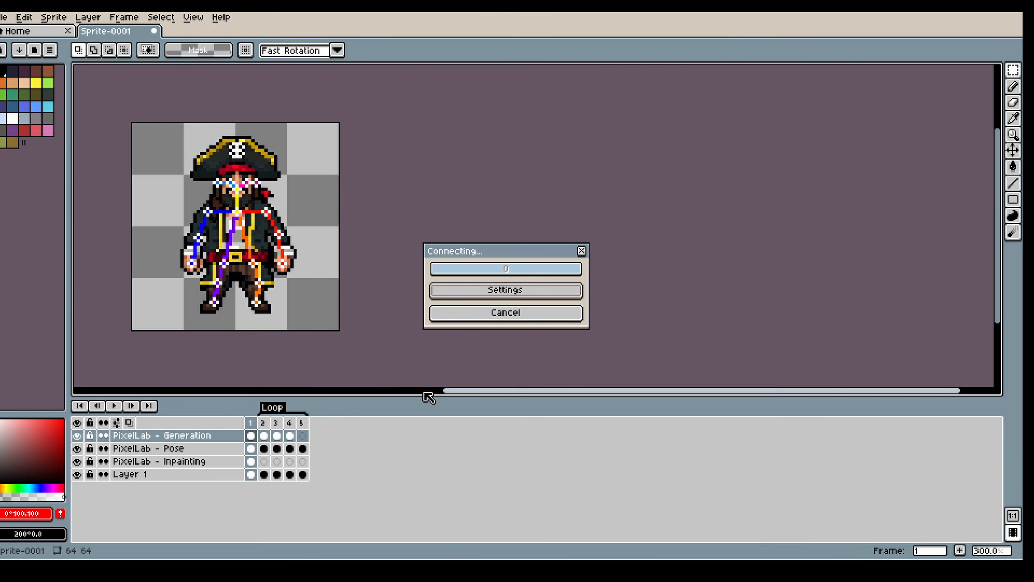
left_click(263, 423)
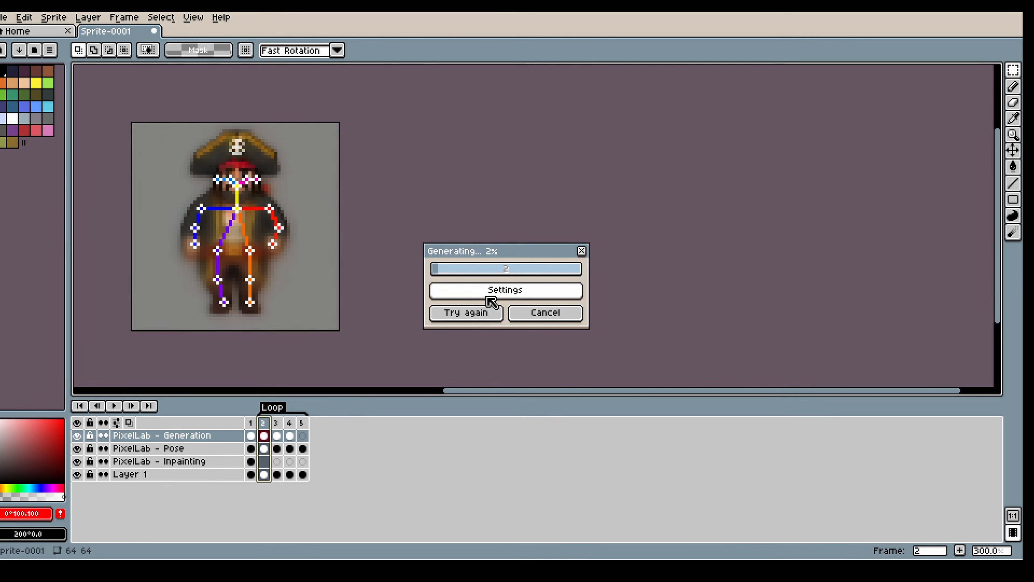
left_click(505, 290)
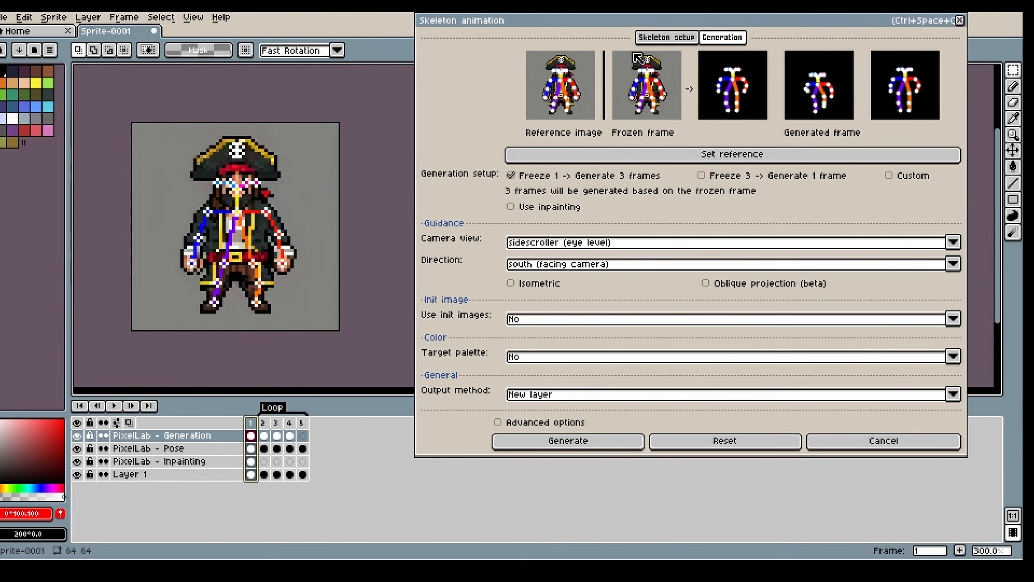
left_click(264, 422)
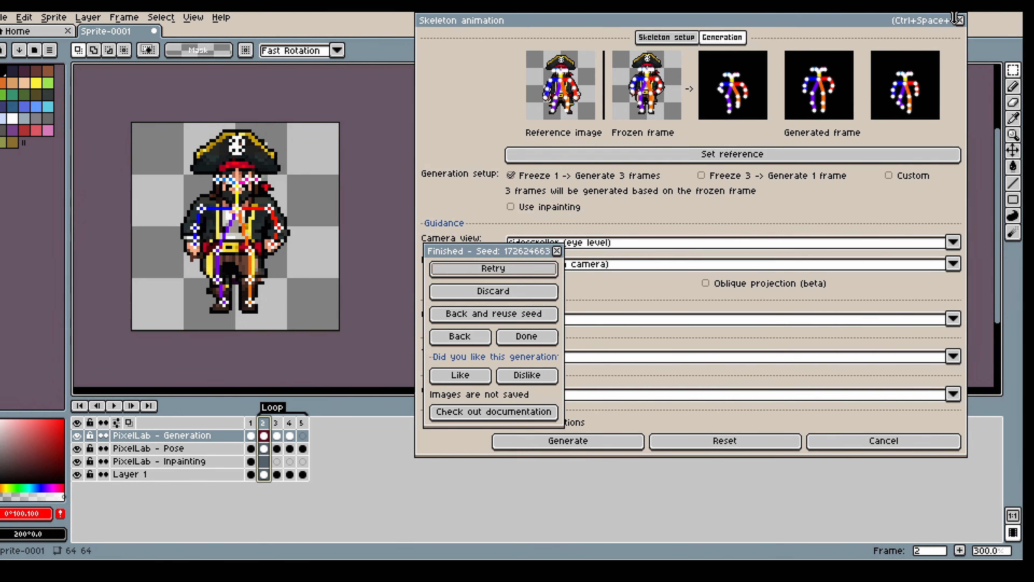
left_click(960, 22)
left_click(863, 440)
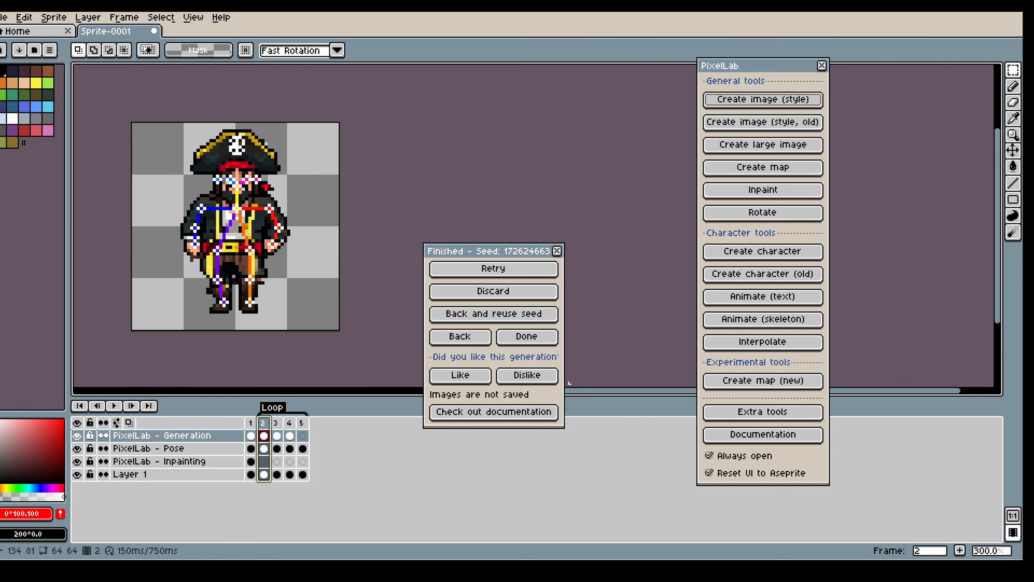
left_click(821, 66)
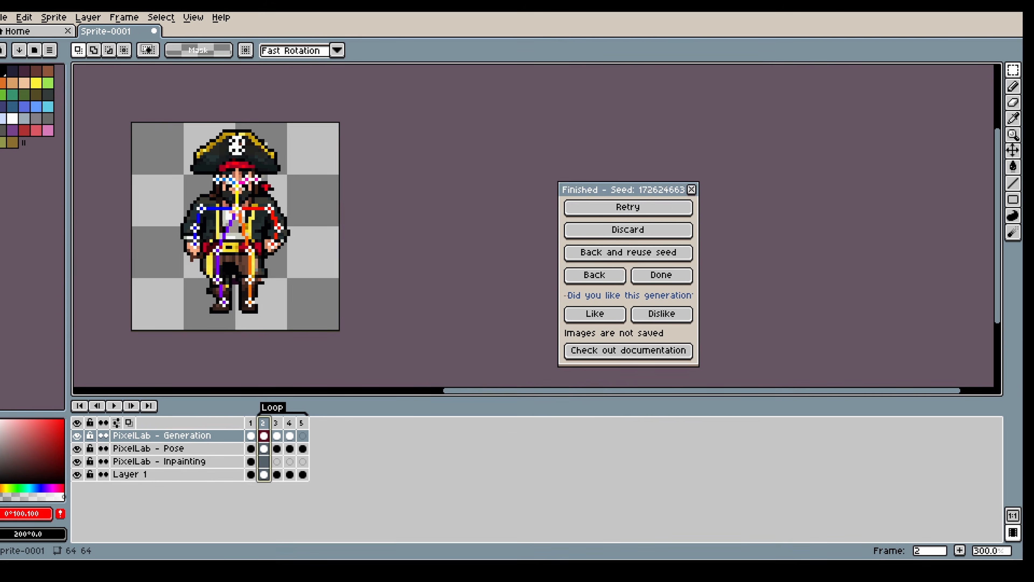
- Review the generated frames 2 to 4, then hide the PixelLab - Pose layer and play the animation
left_click(276, 423)
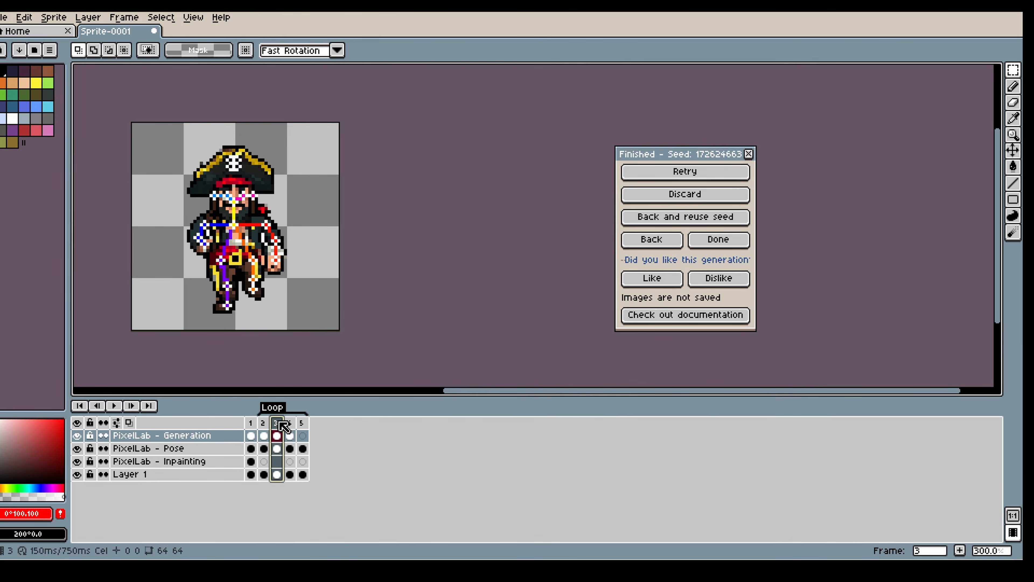
left_click(289, 422)
left_click(276, 423)
left_click(263, 423)
left_click(77, 448)
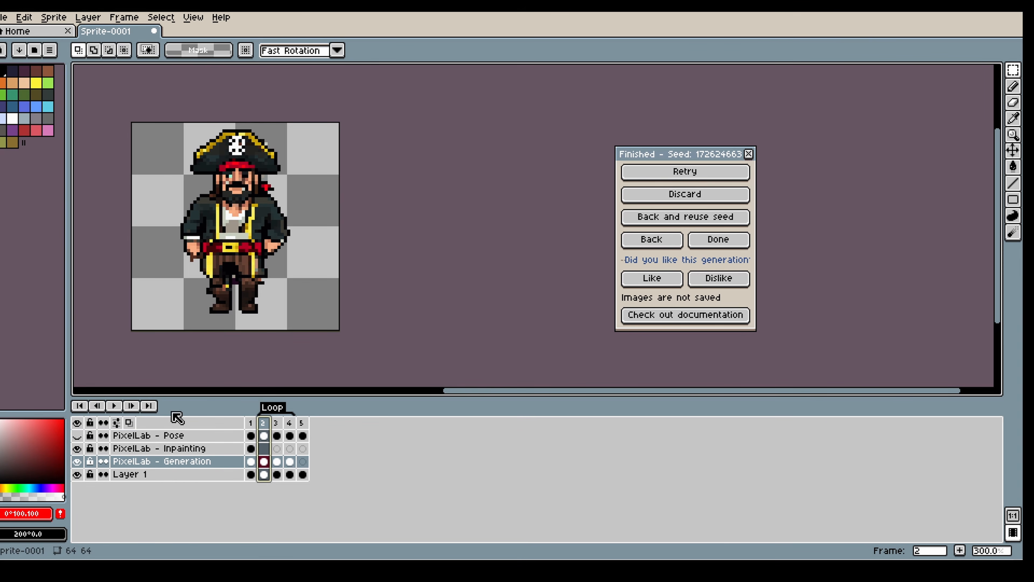
left_click(114, 405)
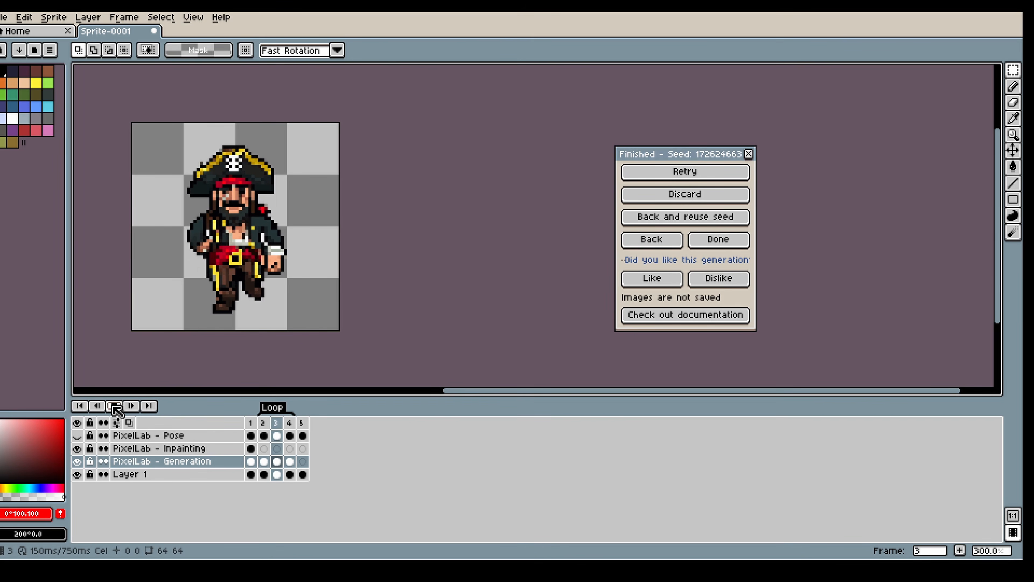
- Stop the animation, show the PixelLab - Pose layer and compare the skeletons in frames 2 to 4
left_click(114, 405)
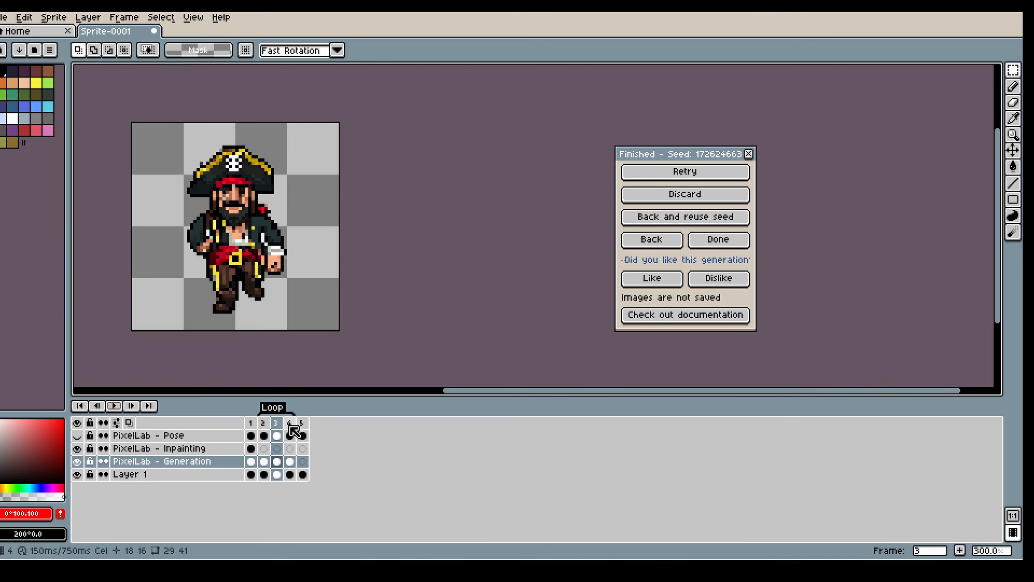
left_click(77, 436)
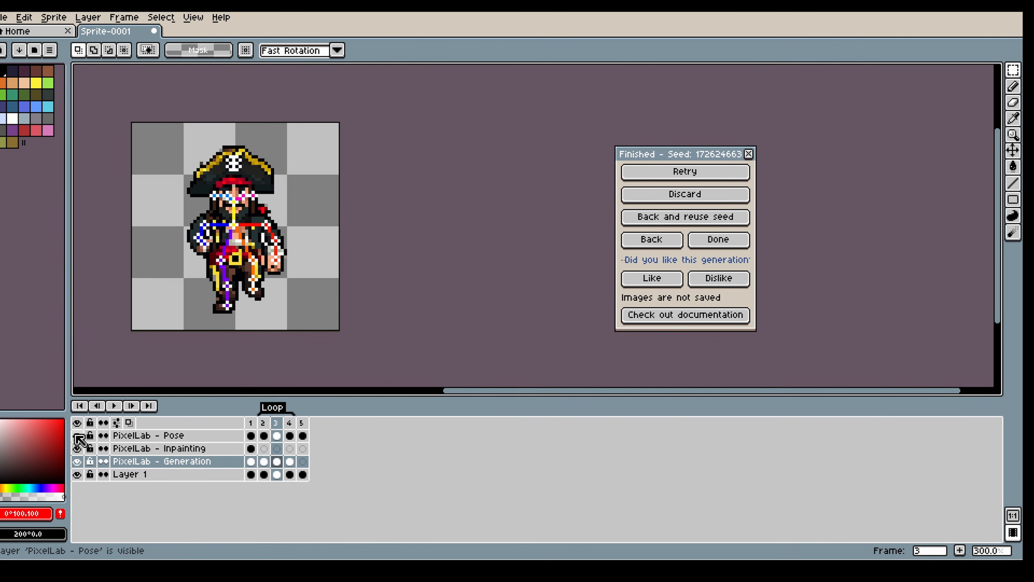
left_click(266, 423)
left_click(278, 423)
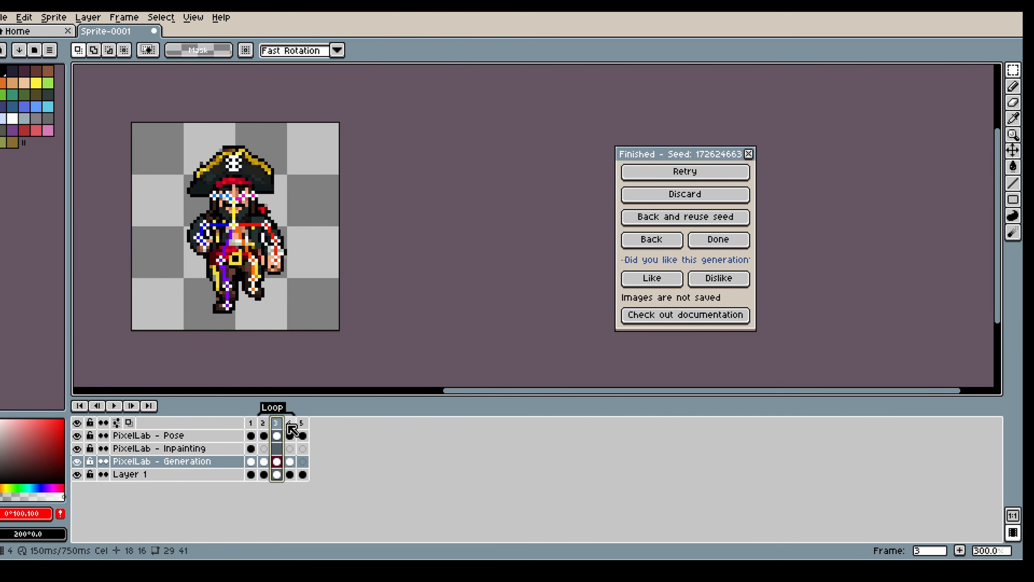
left_click(288, 424)
left_click(280, 423)
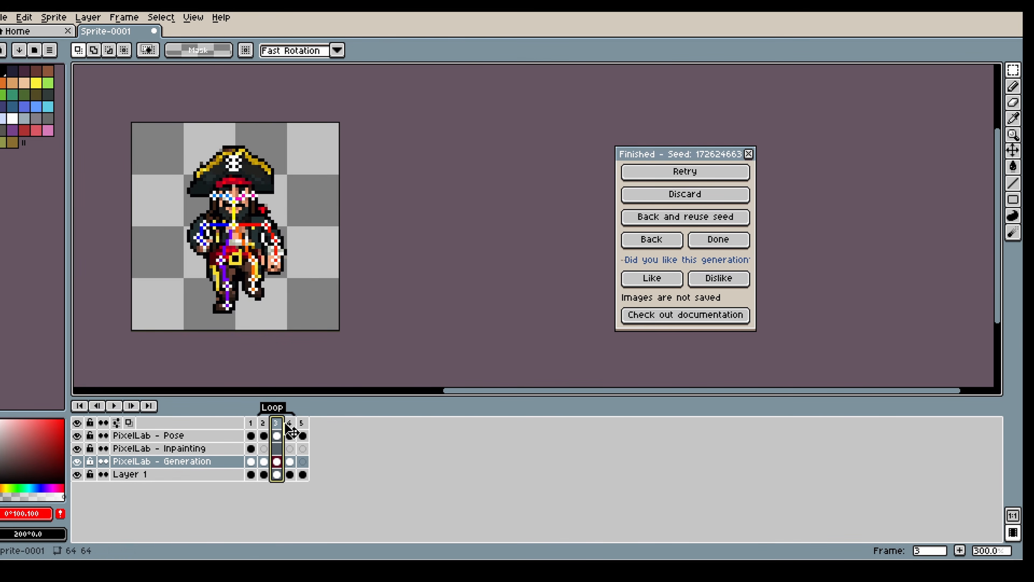
left_click(289, 425)
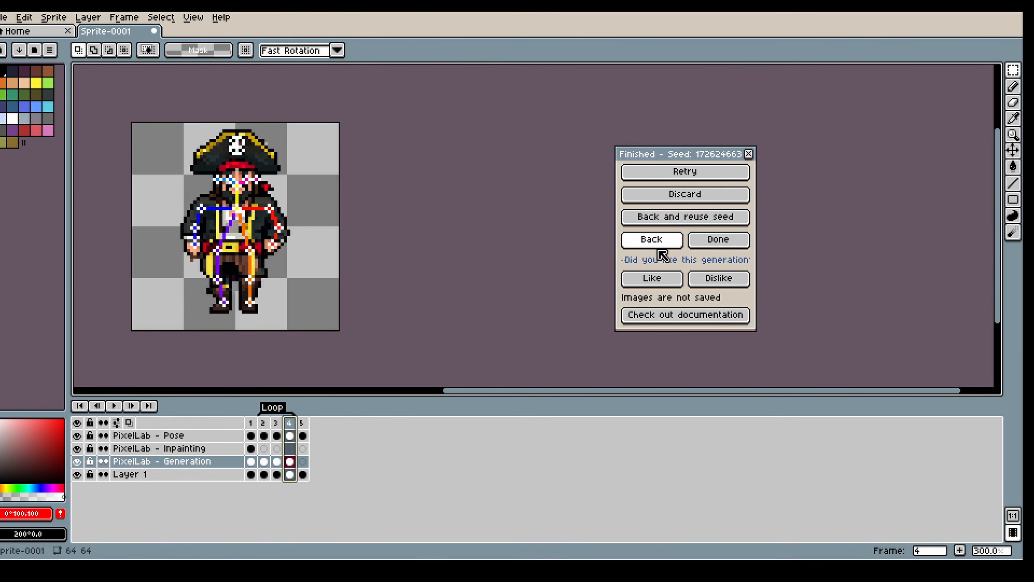
- Leave the finished generation, select frame 3 with the pose layer hidden, and reopen the skeleton setup of Animate (skeleton)
left_click(670, 246)
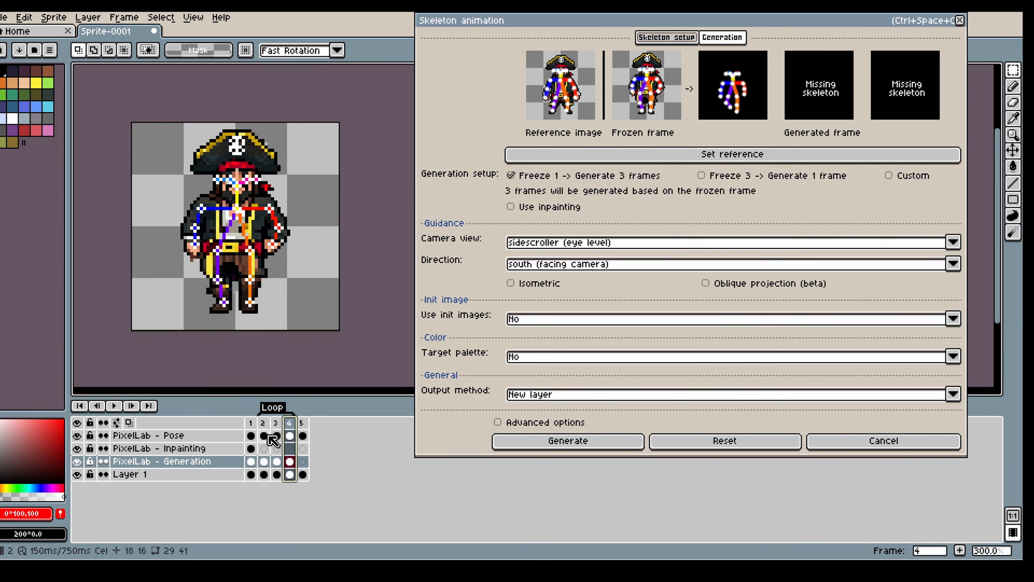
left_click(281, 425)
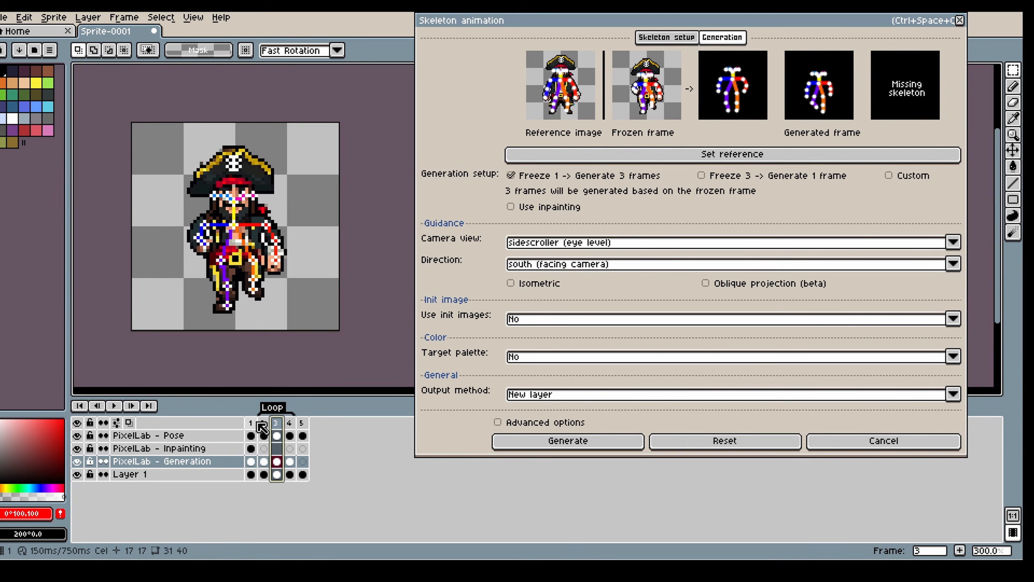
left_click(76, 435)
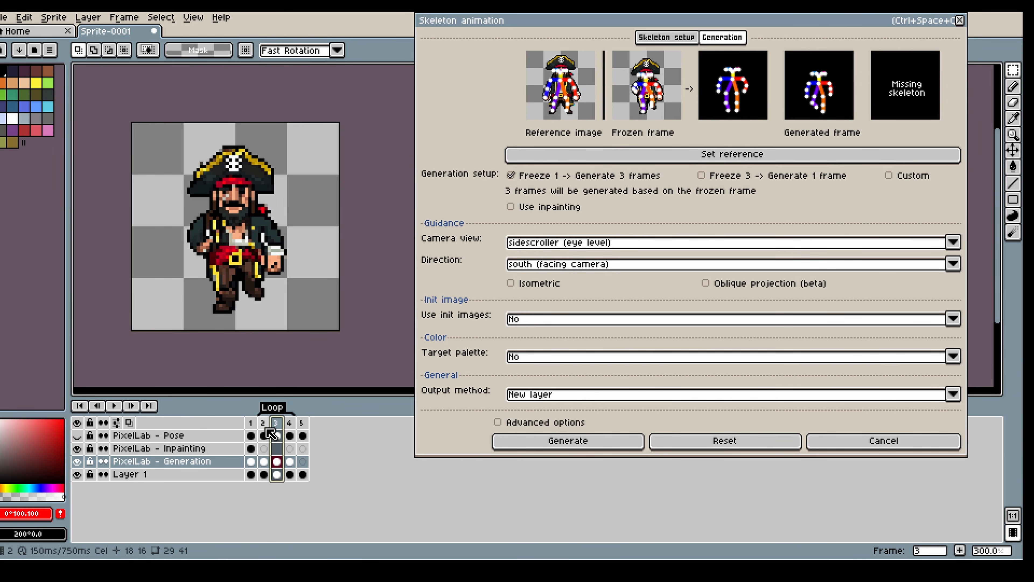
left_click(882, 441)
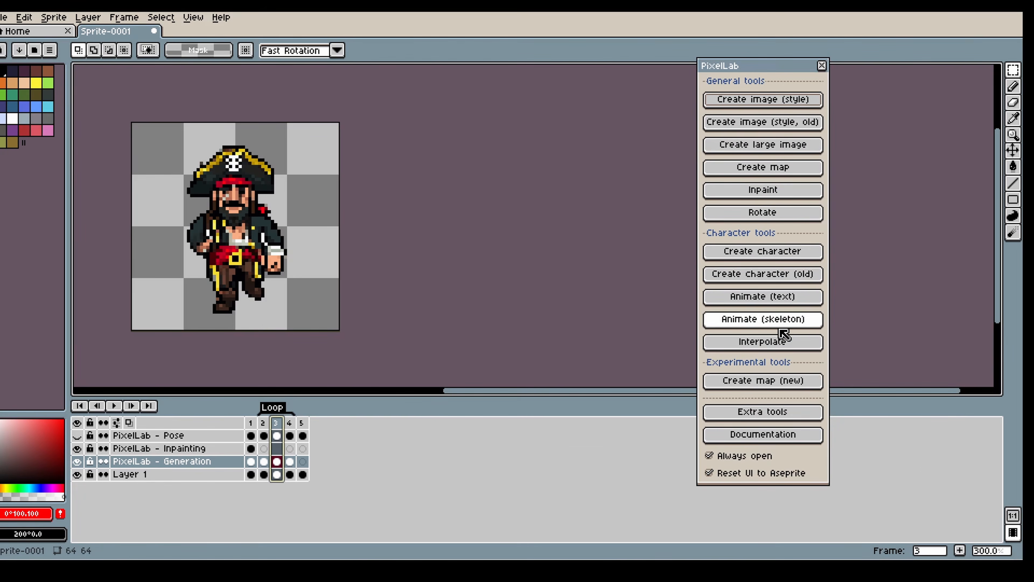
left_click(751, 320)
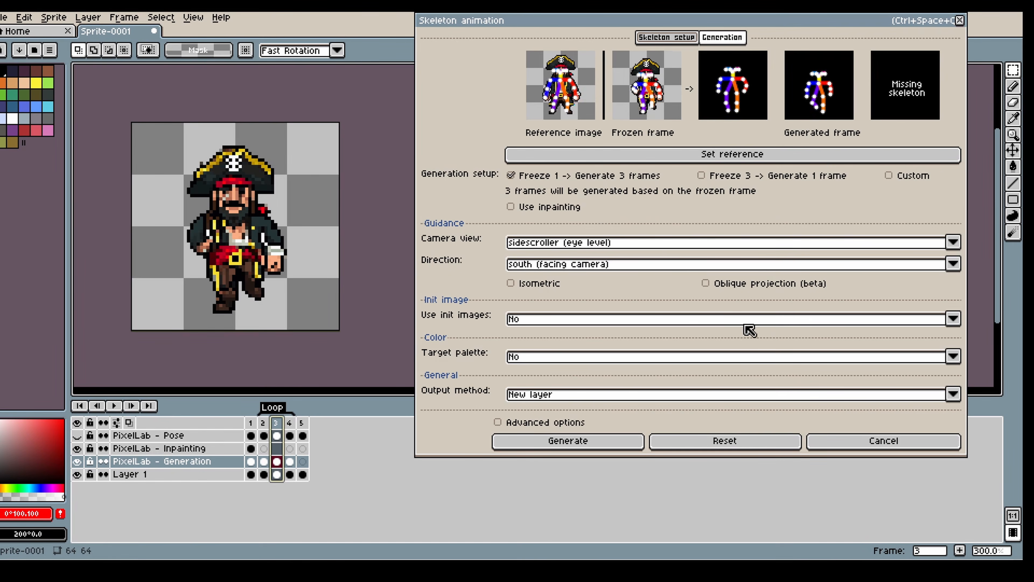
left_click(697, 38)
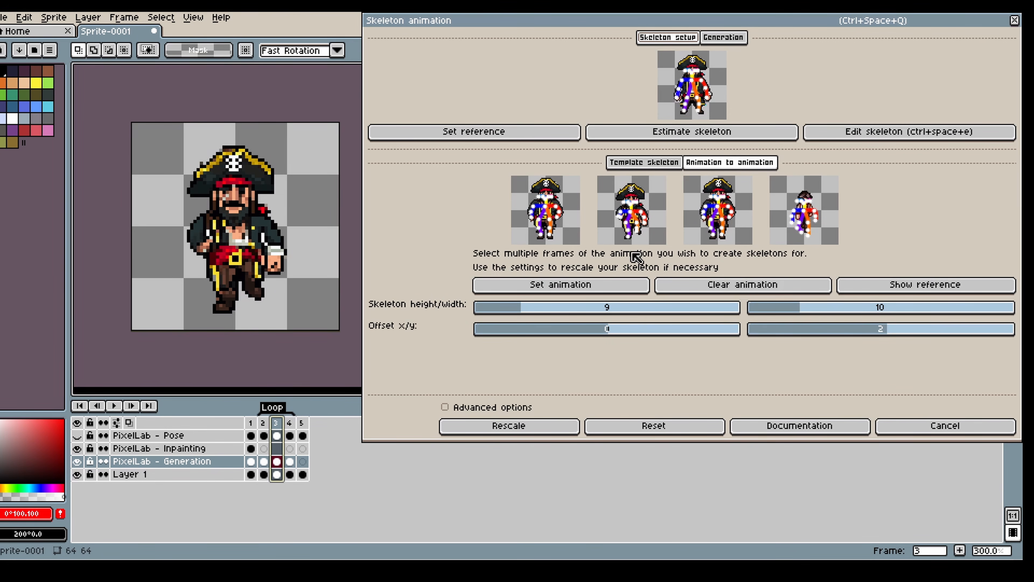
- Clear the selected animation frames and set only frame 3 as the animation for skeleton rescaling
left_click(761, 287)
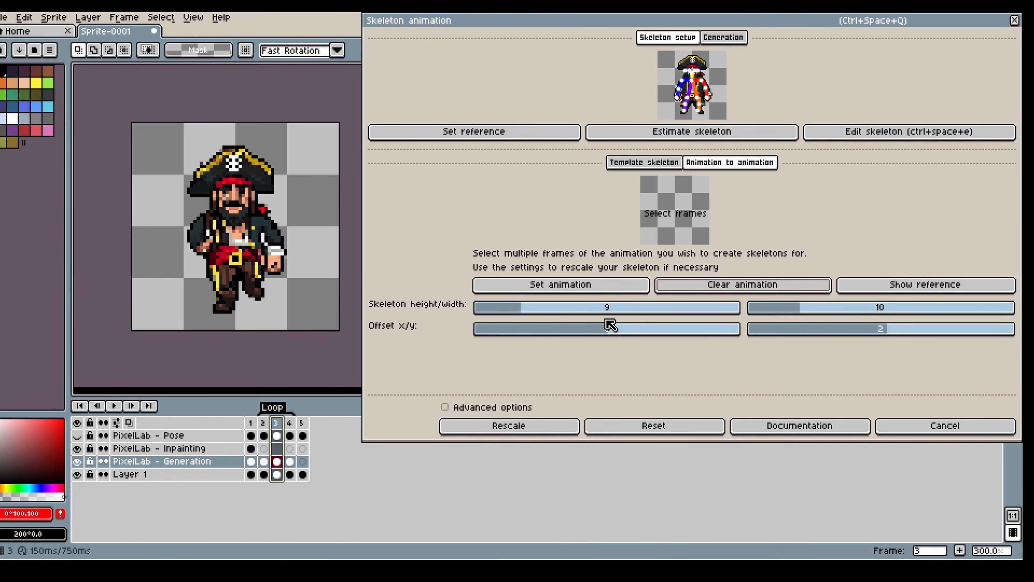
left_click(278, 422)
left_click(580, 288)
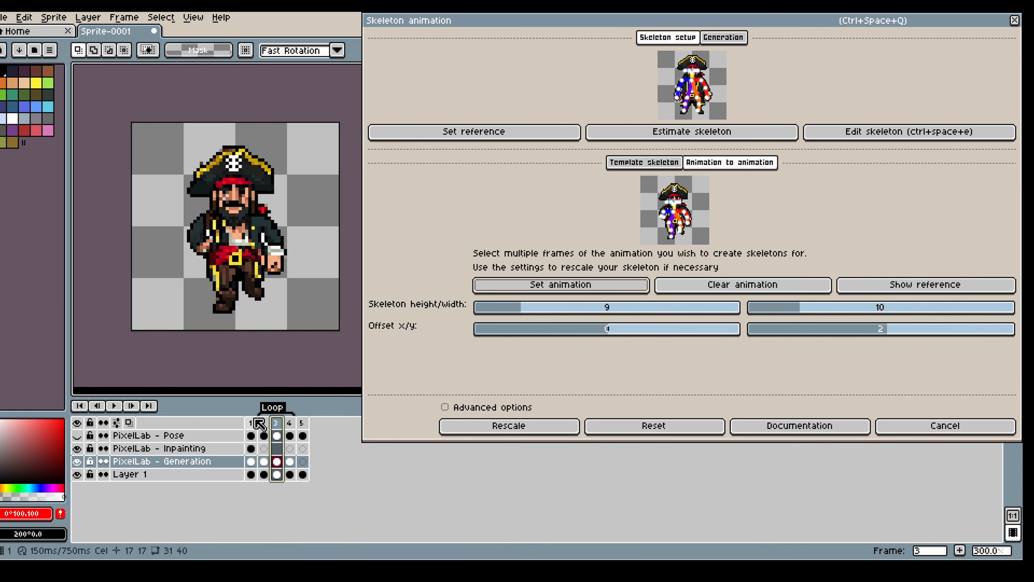
- Rescale frame 3's skeleton with height 12, width 10 and y offset -2
left_click(805, 310)
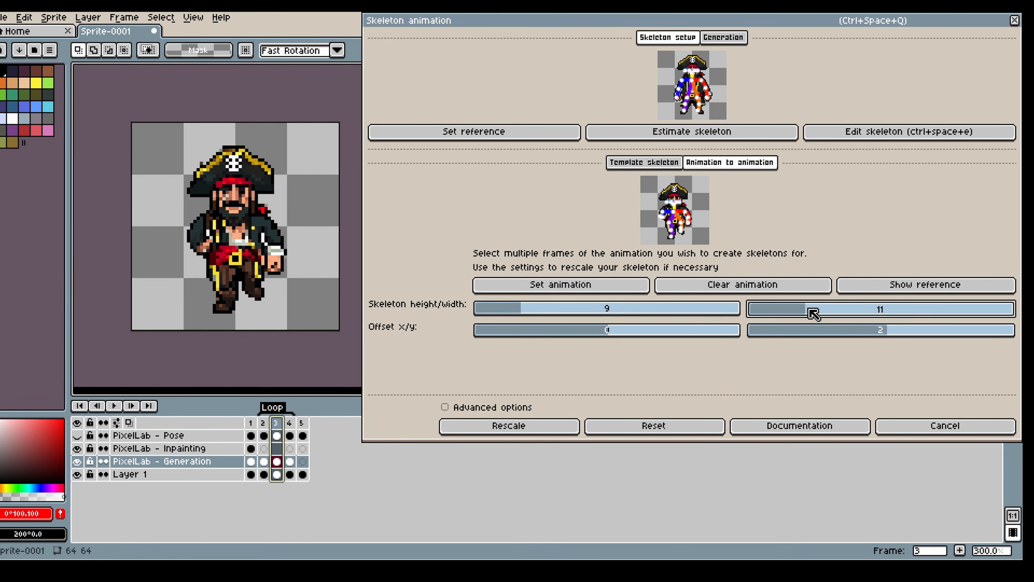
left_click_drag(808, 309, 765, 314)
left_click_drag(539, 317, 541, 316)
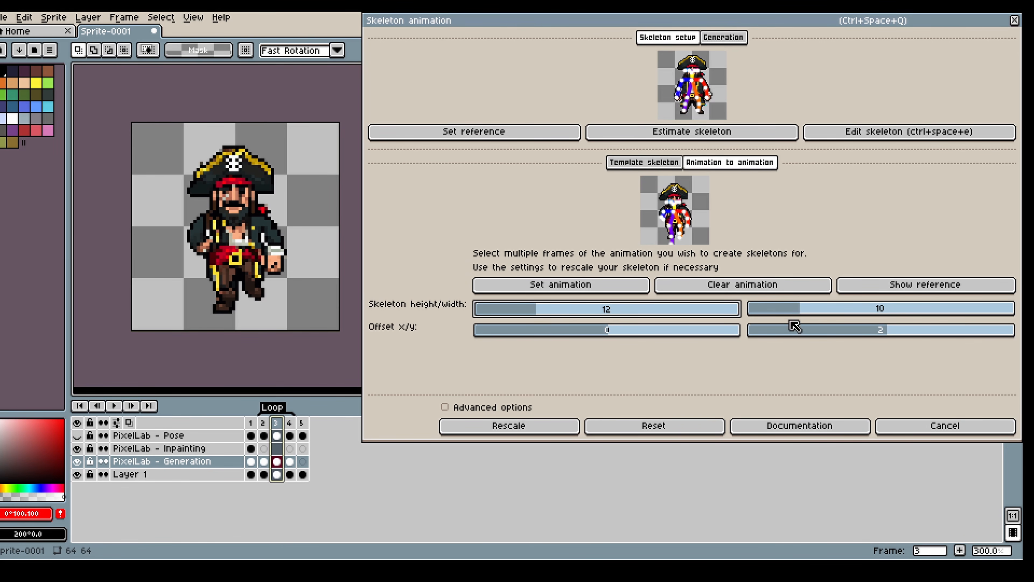
left_click(884, 332)
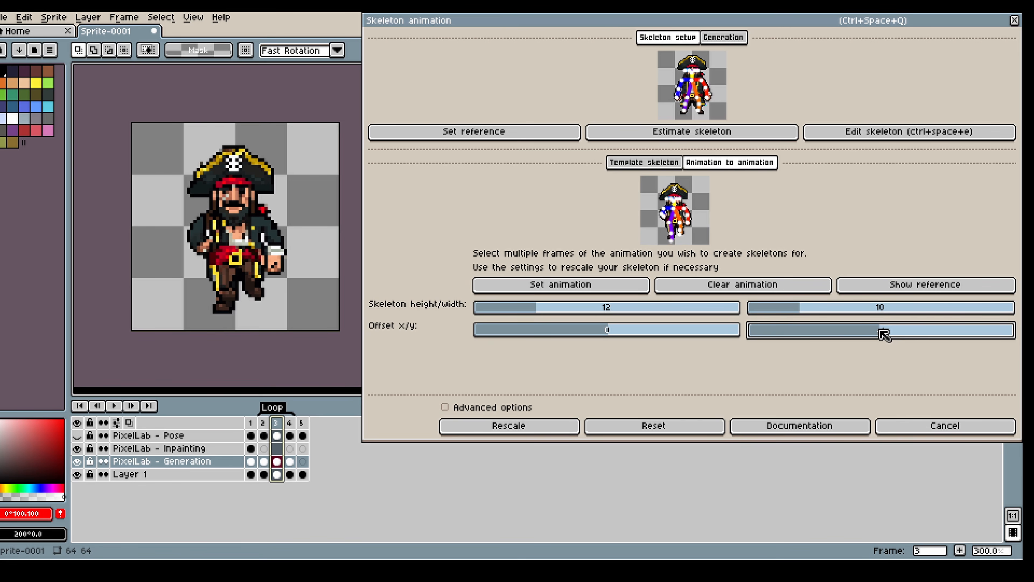
left_click_drag(880, 330, 878, 331)
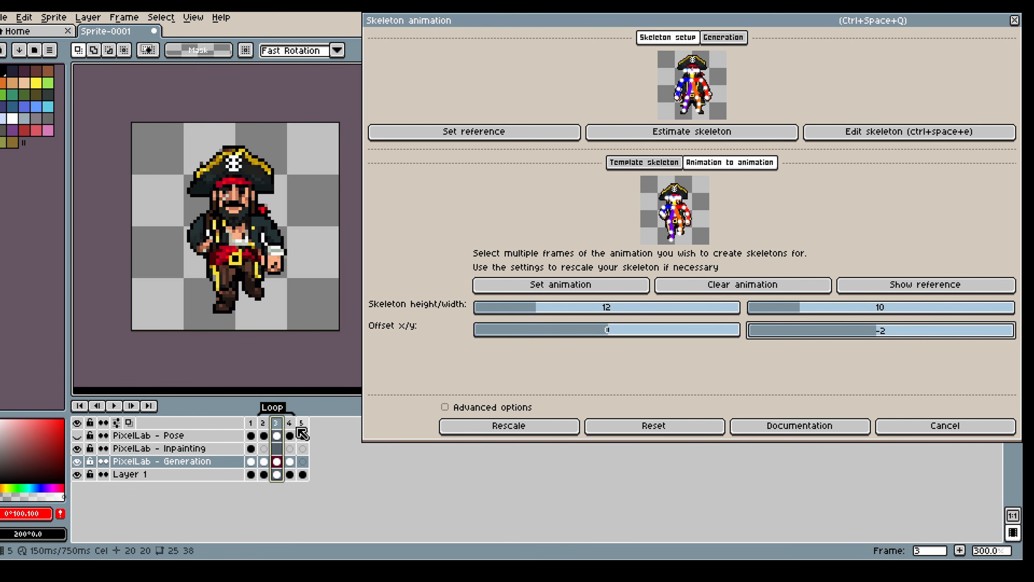
left_click(533, 430)
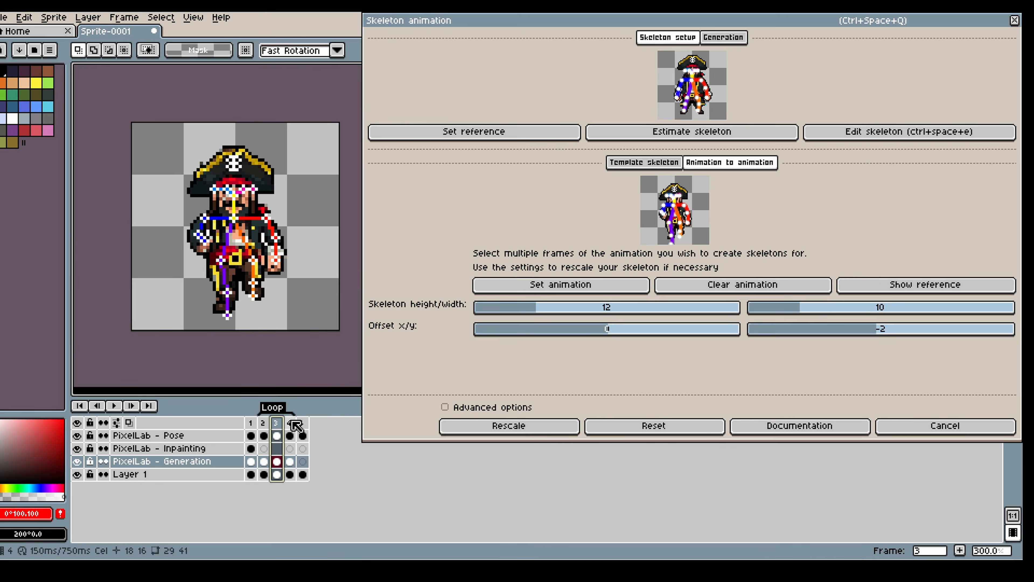
- Show the generation settings, start from frame 1 and set the generation setup to Custom
left_click(724, 38)
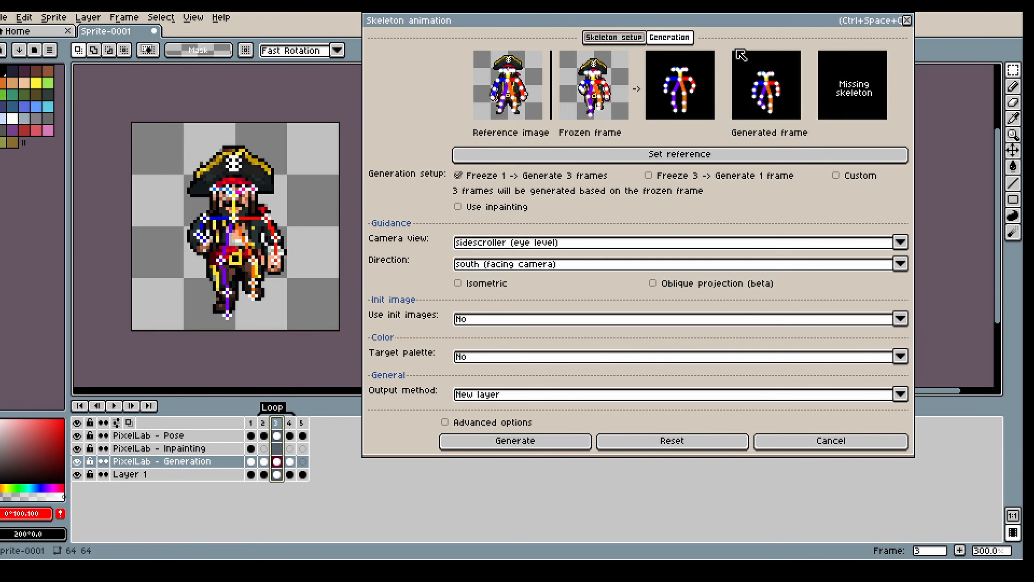
left_click(250, 423)
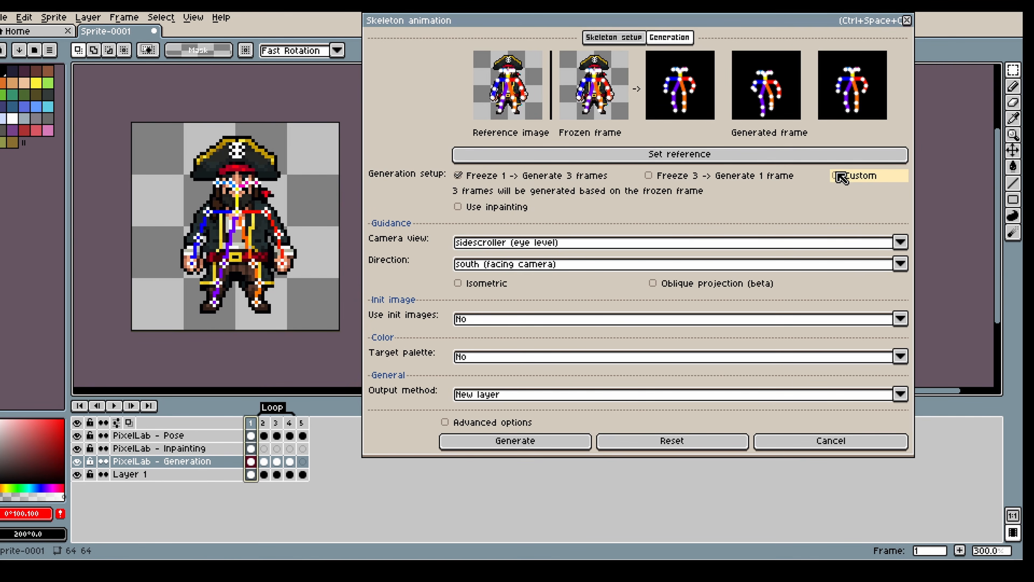
left_click(866, 182)
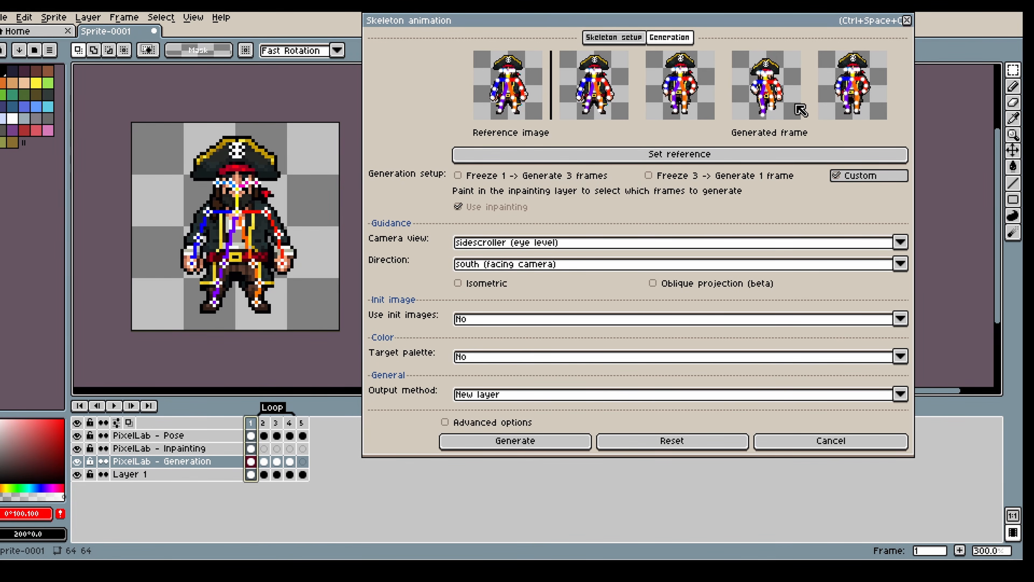
- Fill the whole PixelLab - Inpainting layer with black in frame 3 and return to frame 1 to check the frame previews
left_click(276, 426)
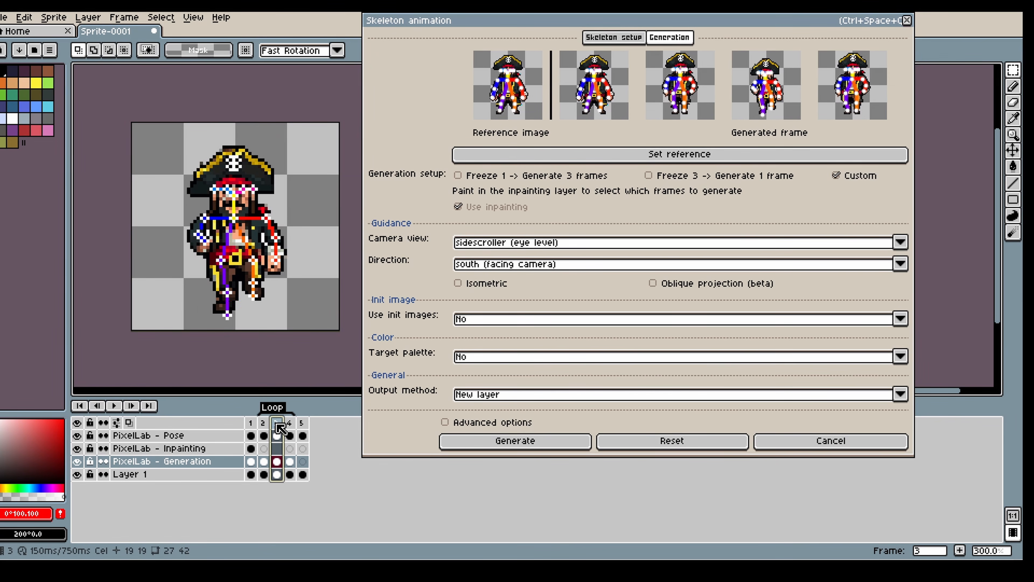
left_click(276, 448)
left_click(12, 480)
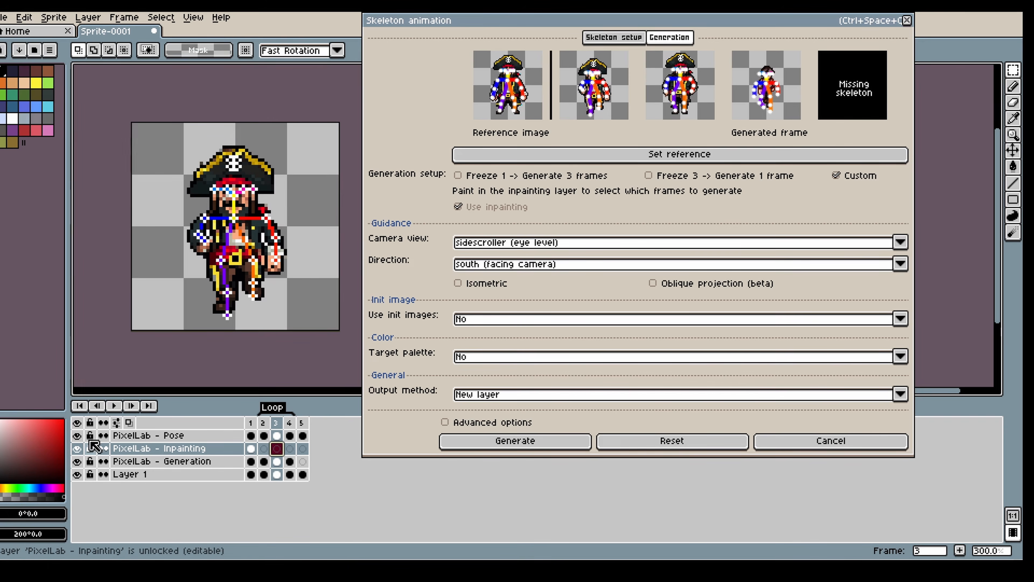
key("g")
left_click(152, 296)
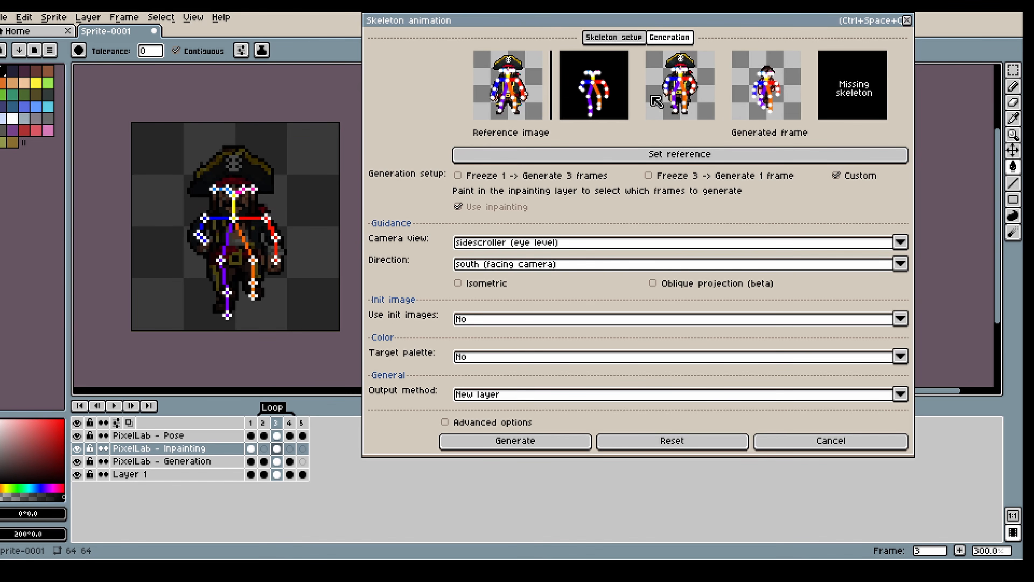
left_click(251, 423)
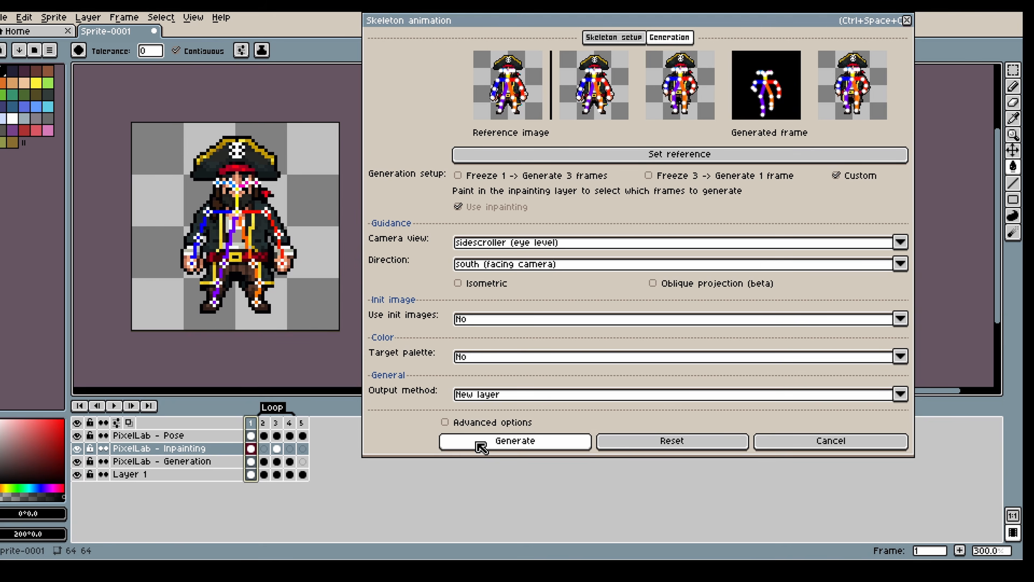
- Select the entire PixelLab - Pose cel in frame 3 and move its skeleton up 3 pixels
left_click(277, 436)
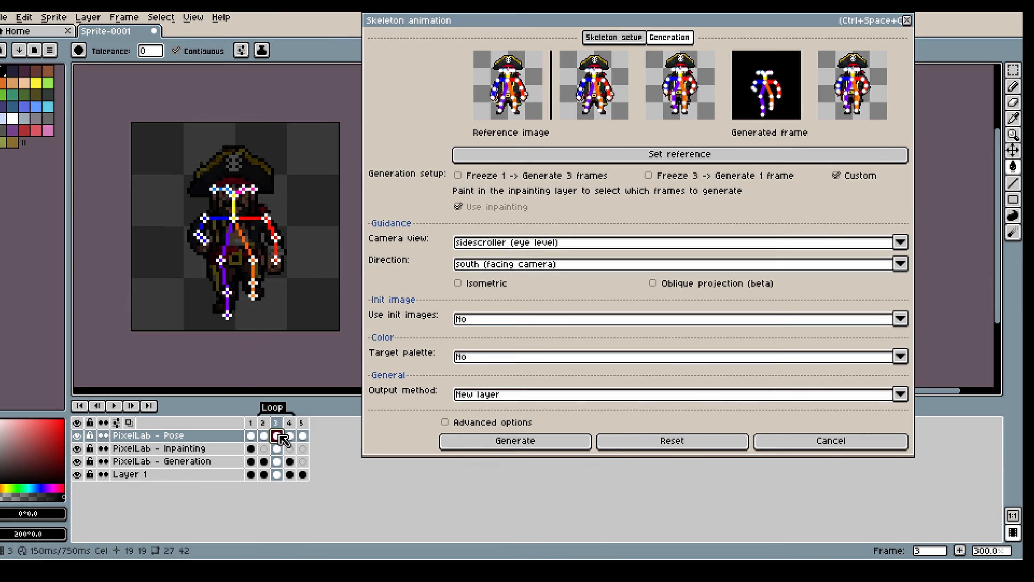
left_click(1013, 71)
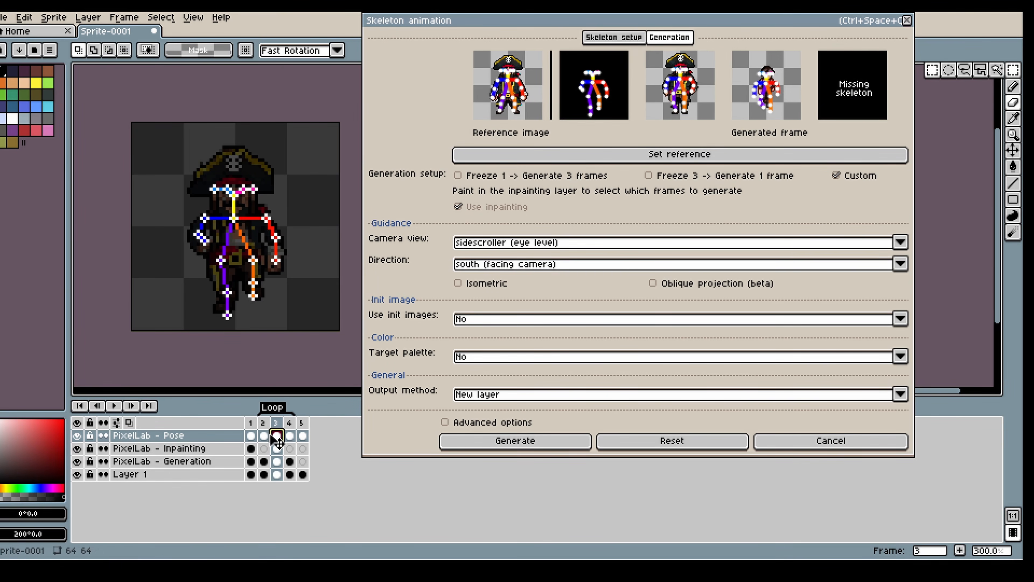
key("ctrl+a")
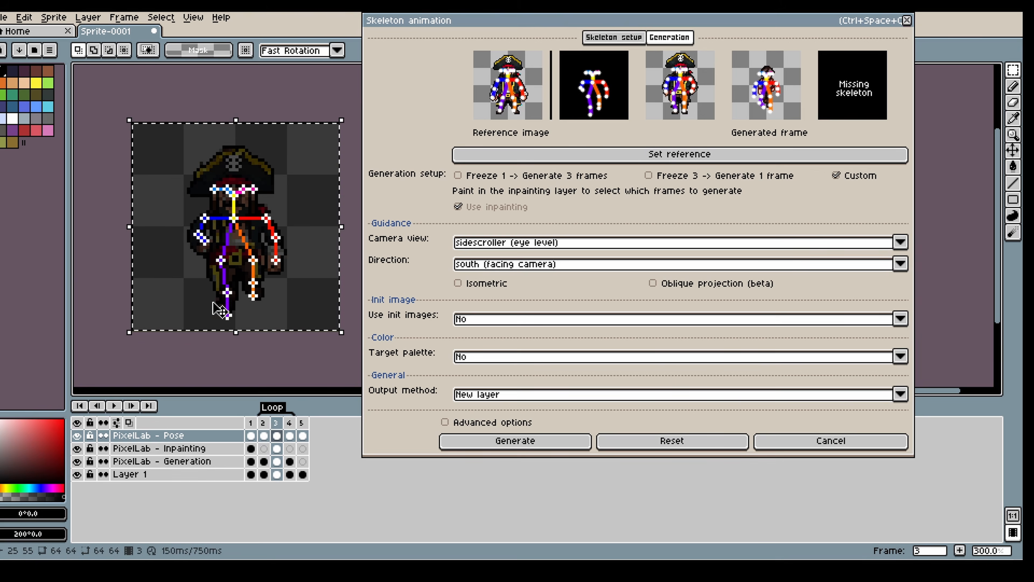
left_click_drag(220, 310, 214, 292)
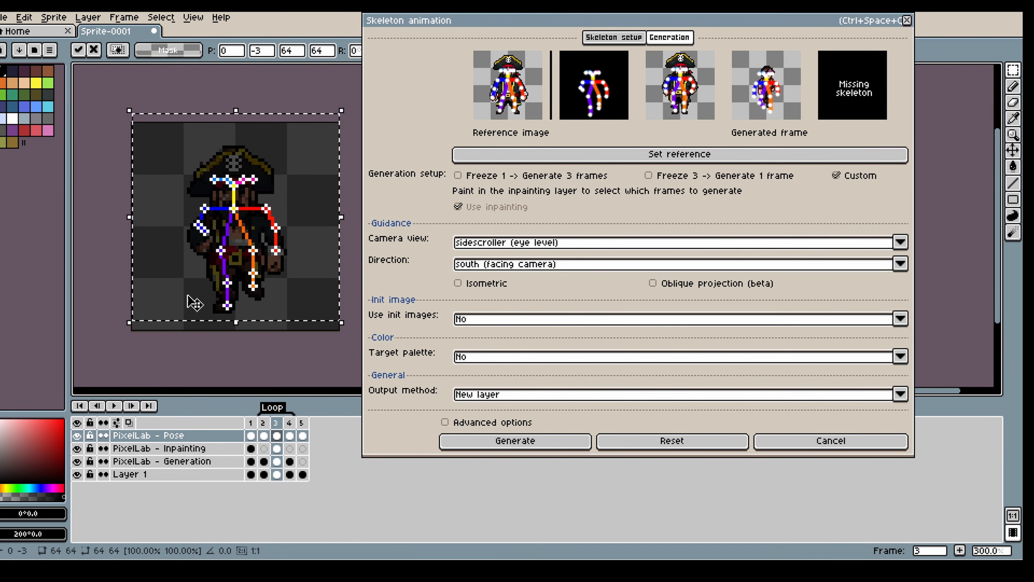
left_click(86, 288)
- Generate the inpainted frame with frame 1 as the starting frame, and check the progress in frames 2 to 4
left_click(250, 423)
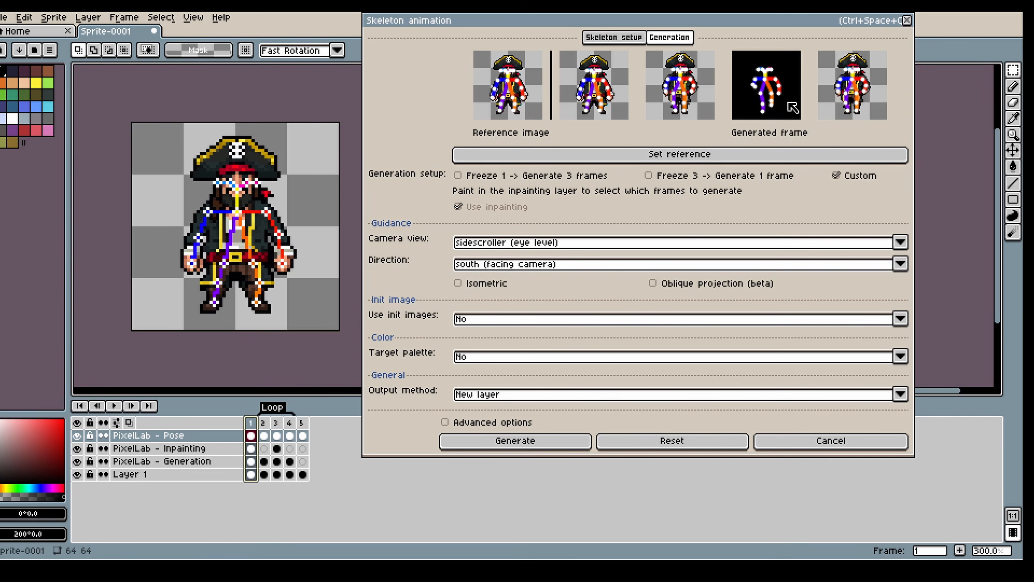
left_click(512, 445)
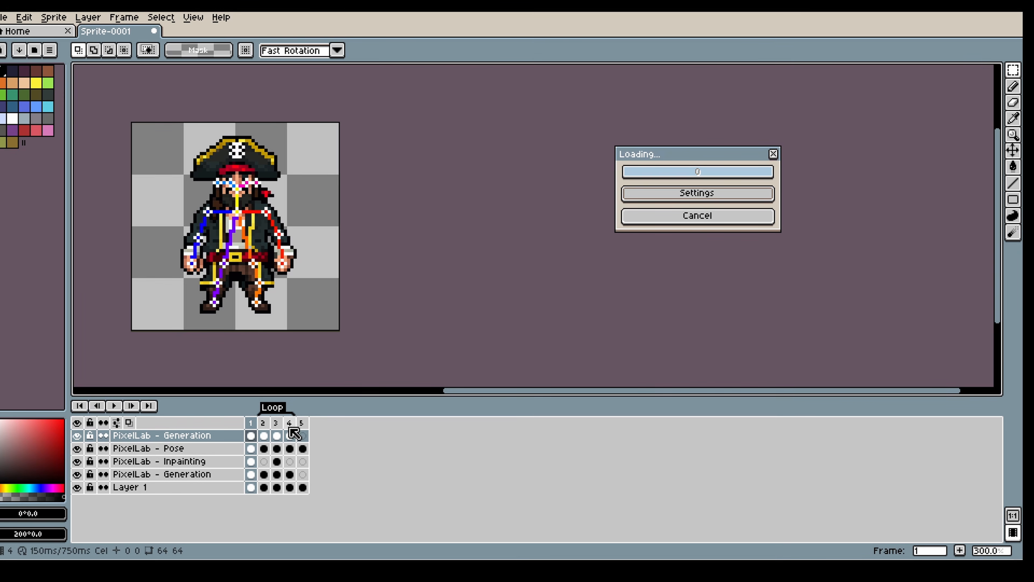
left_click(263, 422)
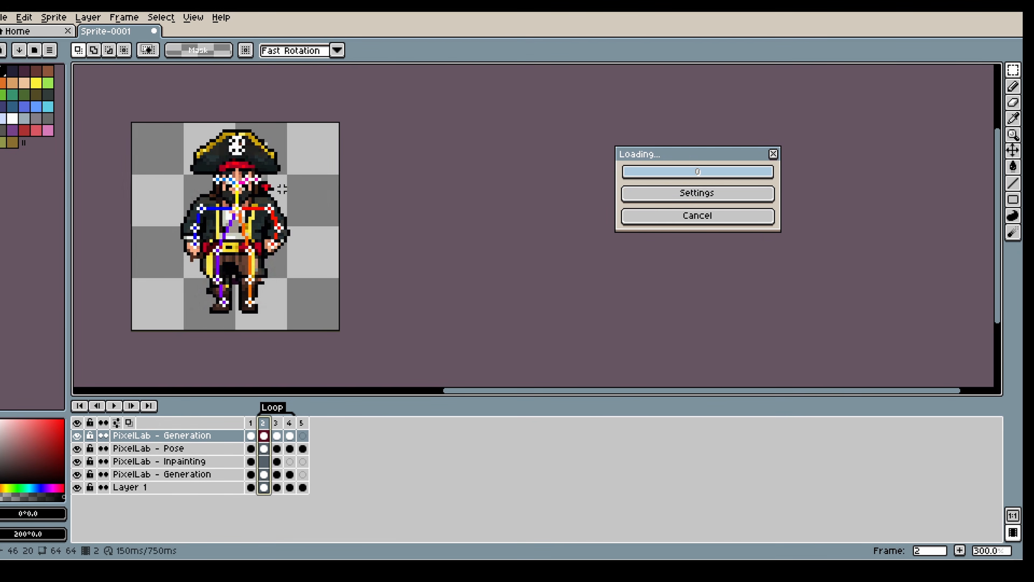
left_click(278, 423)
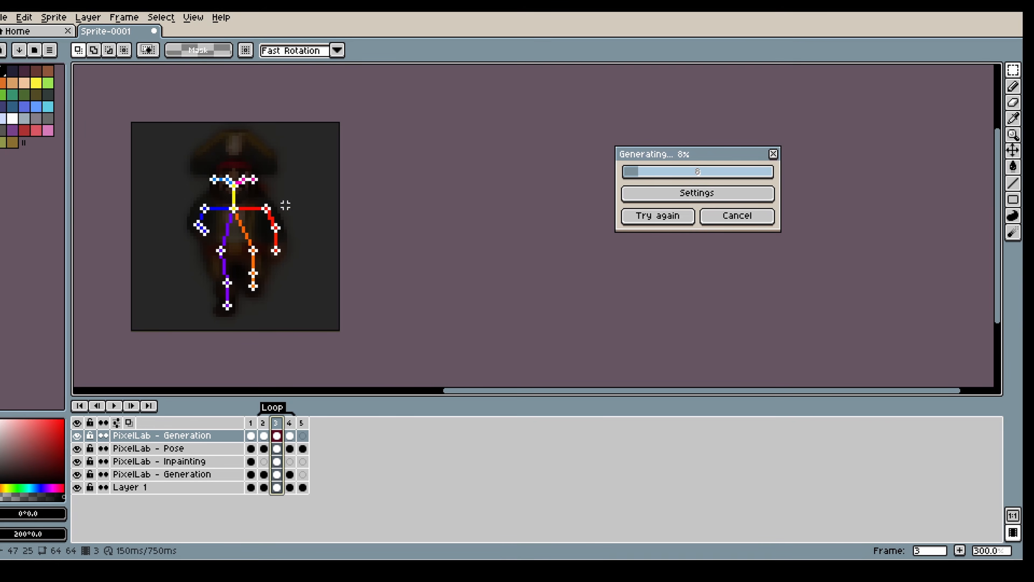
left_click(289, 426)
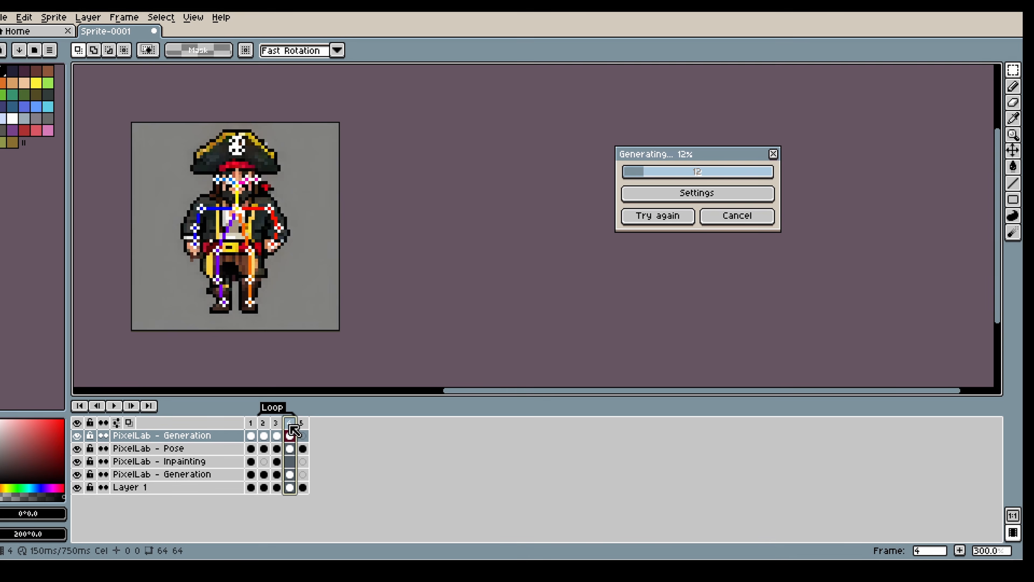
left_click(277, 424)
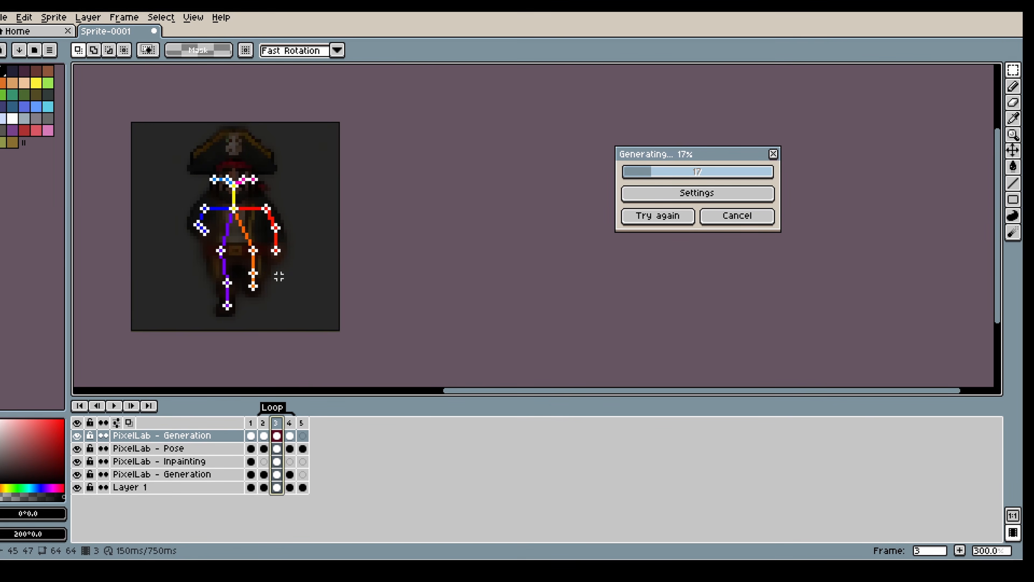
- Hide the PixelLab - Inpainting, Pose and older Generation layers, and compare the new frame 3 generation against the older one
left_click(77, 460)
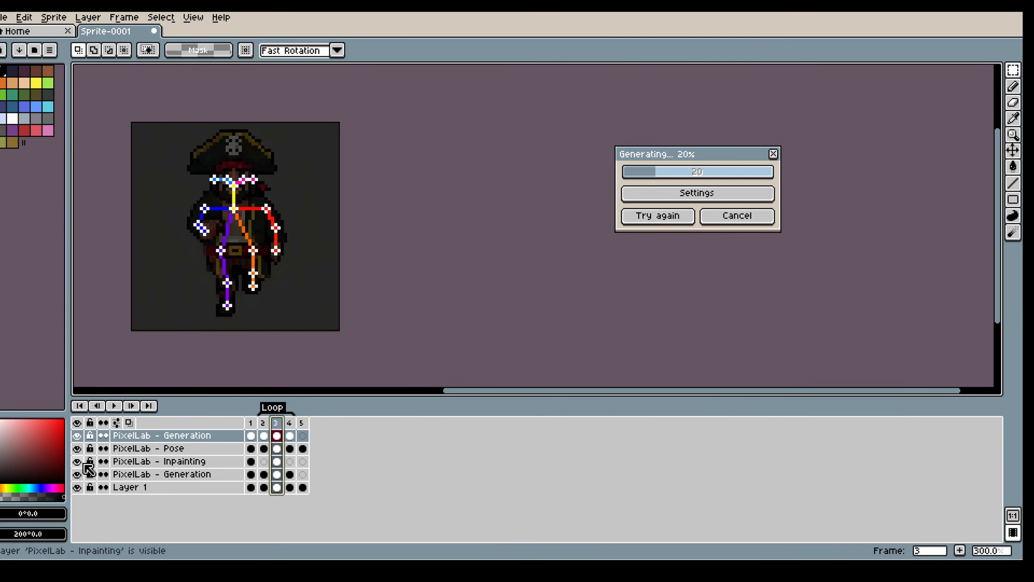
left_click(77, 448)
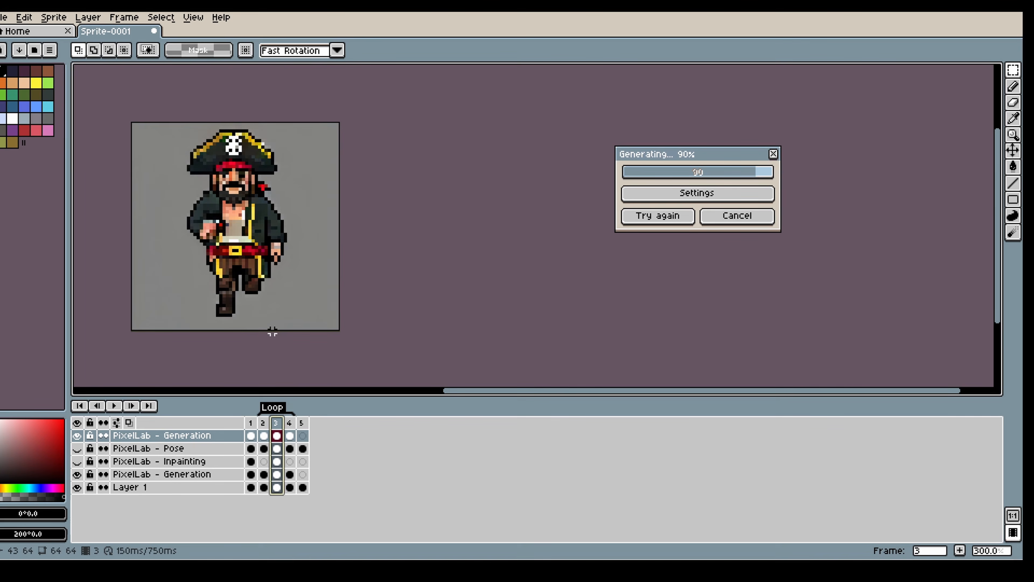
left_click(77, 434)
left_click(77, 435)
left_click(78, 435)
left_click(77, 435)
left_click(77, 435)
left_click(77, 434)
left_click(78, 434)
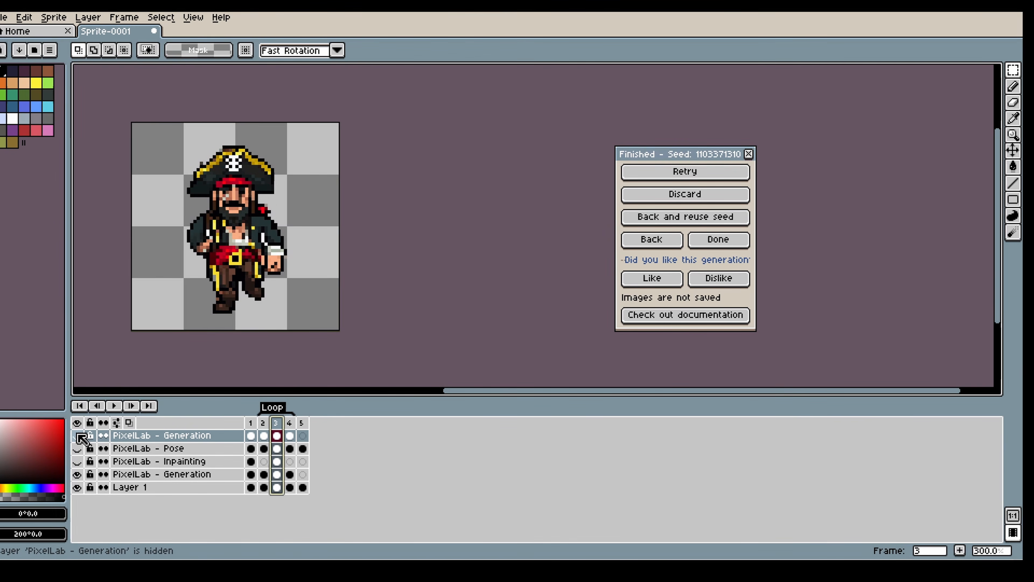
left_click(77, 435)
left_click(77, 474)
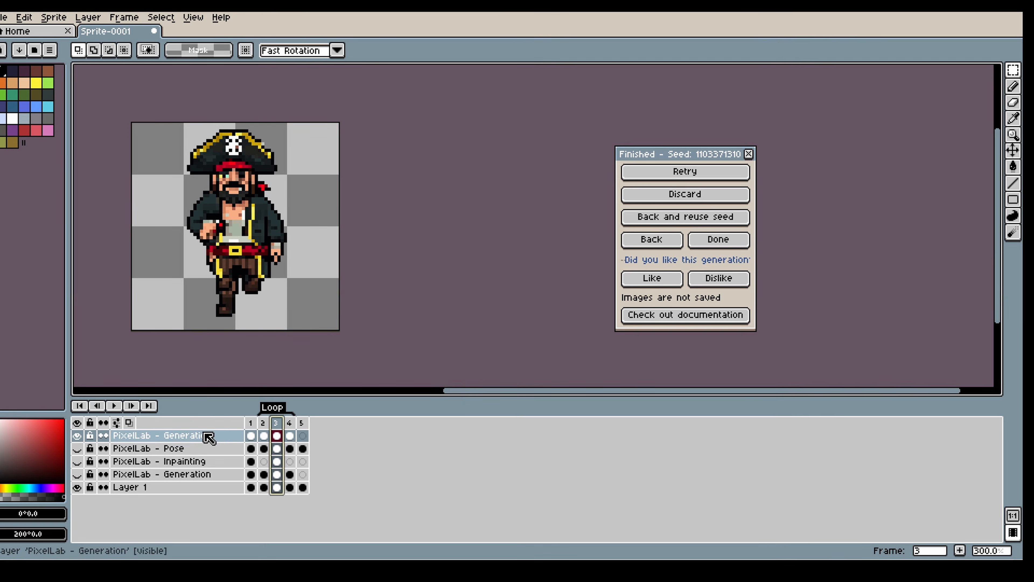
- Play the looped walking animation and check the newly generated frames 2, 3 and 4
left_click(263, 423)
left_click(278, 426)
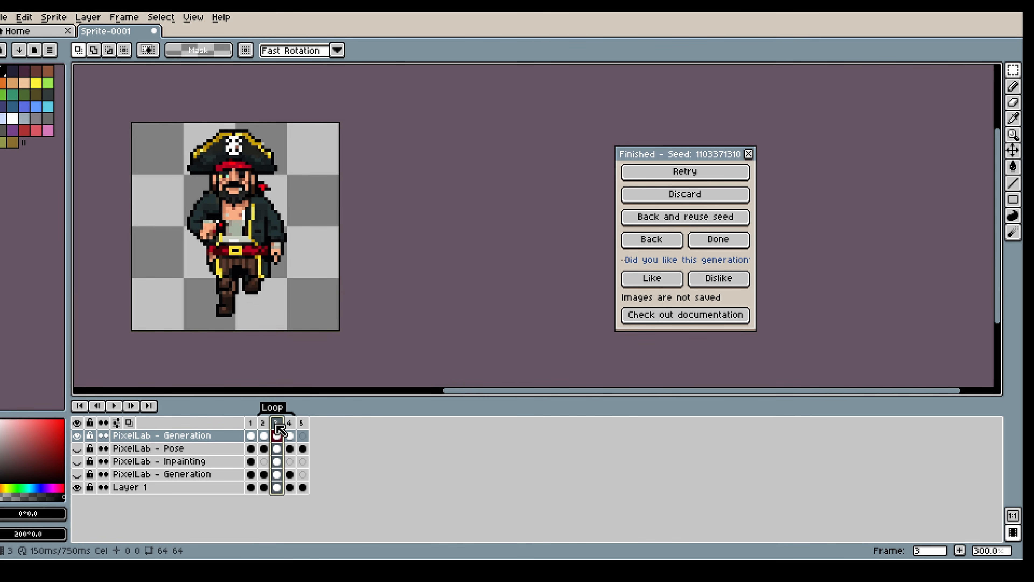
left_click(116, 405)
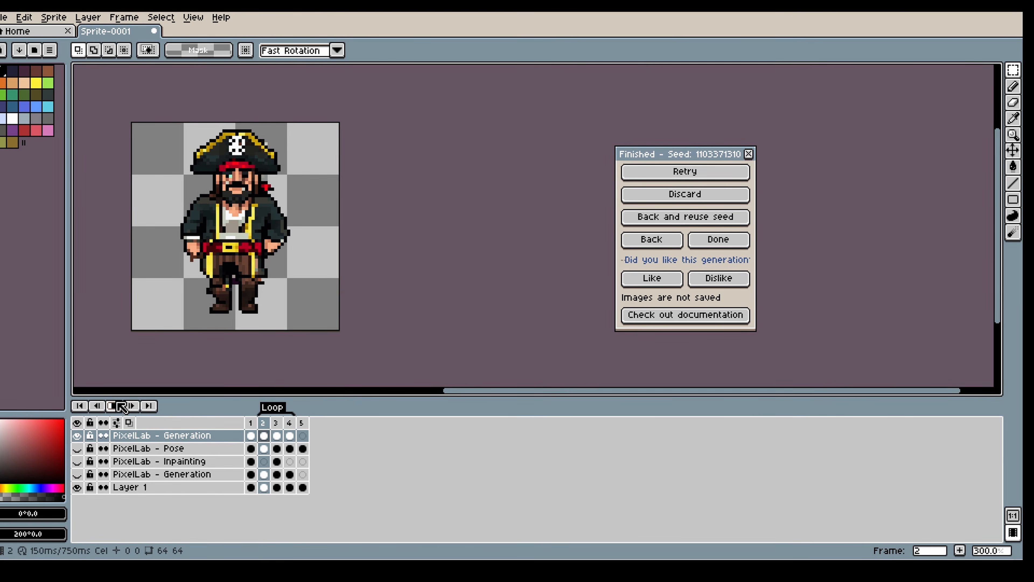
left_click(118, 405)
left_click(289, 424)
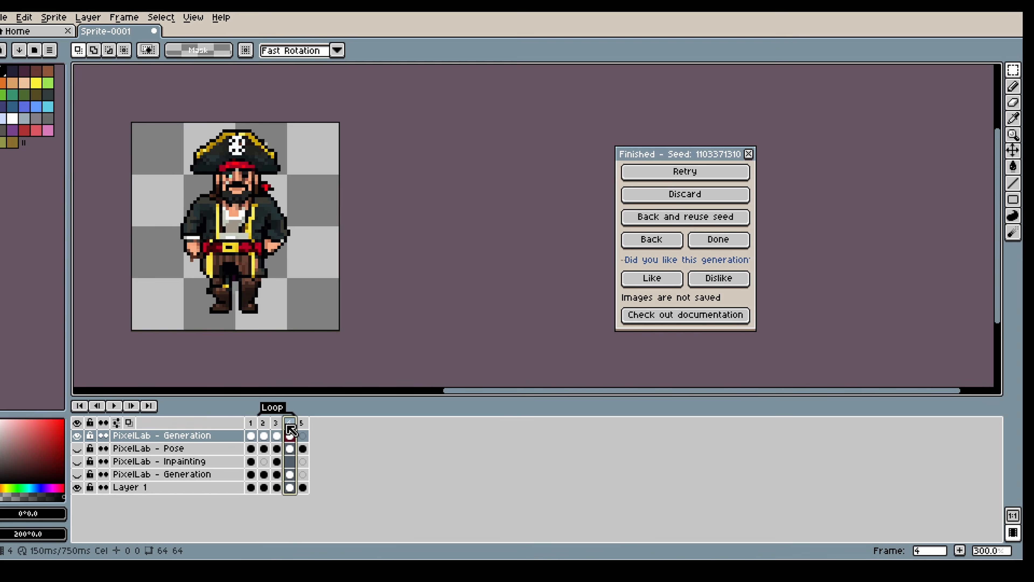
left_click(279, 425)
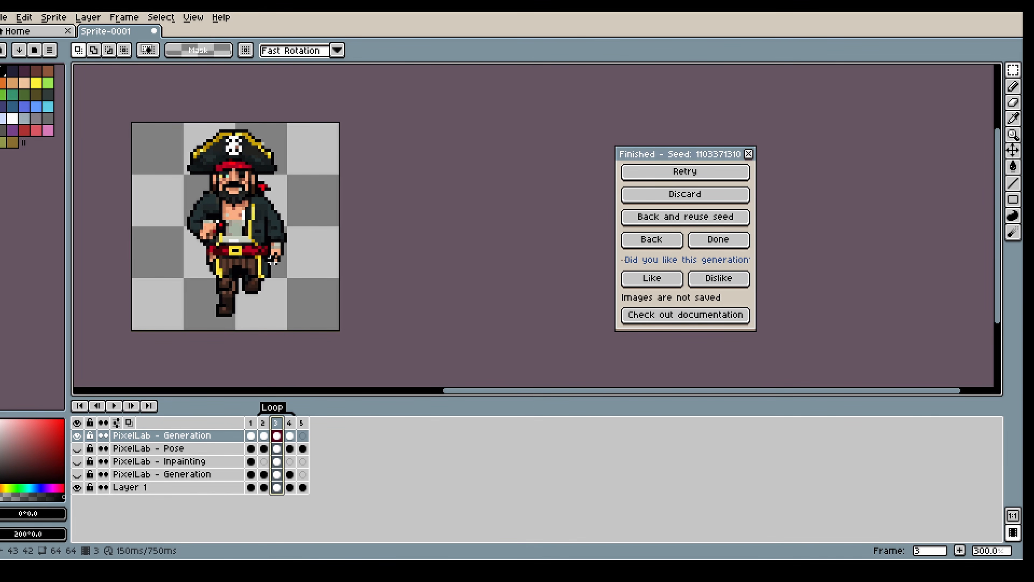
- Go back to the skeleton animation settings and place the new PixelLab - Generation layer below the PixelLab - Inpainting layer
left_click(655, 240)
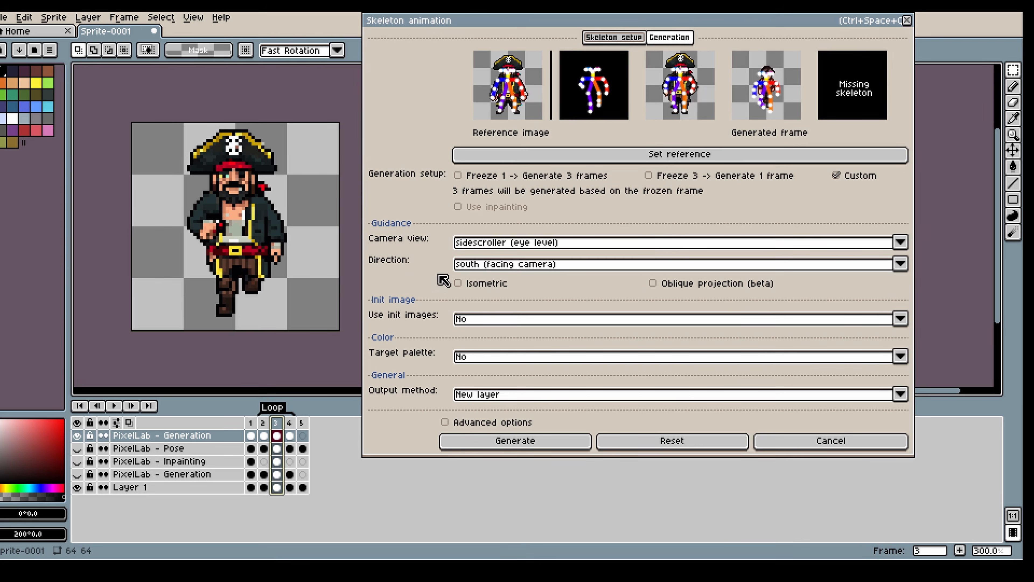
left_click_drag(779, 18, 829, 21)
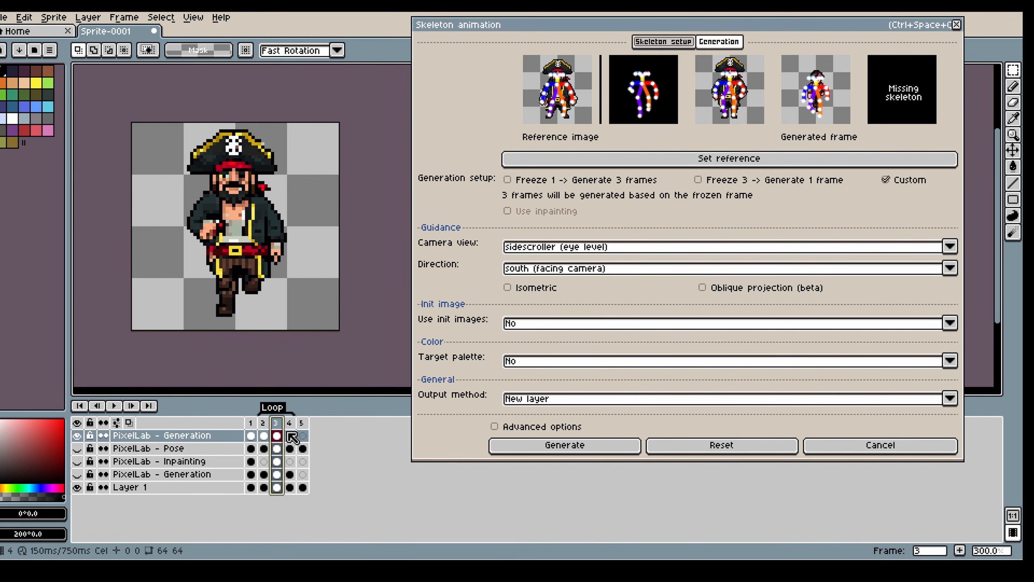
left_click(294, 438)
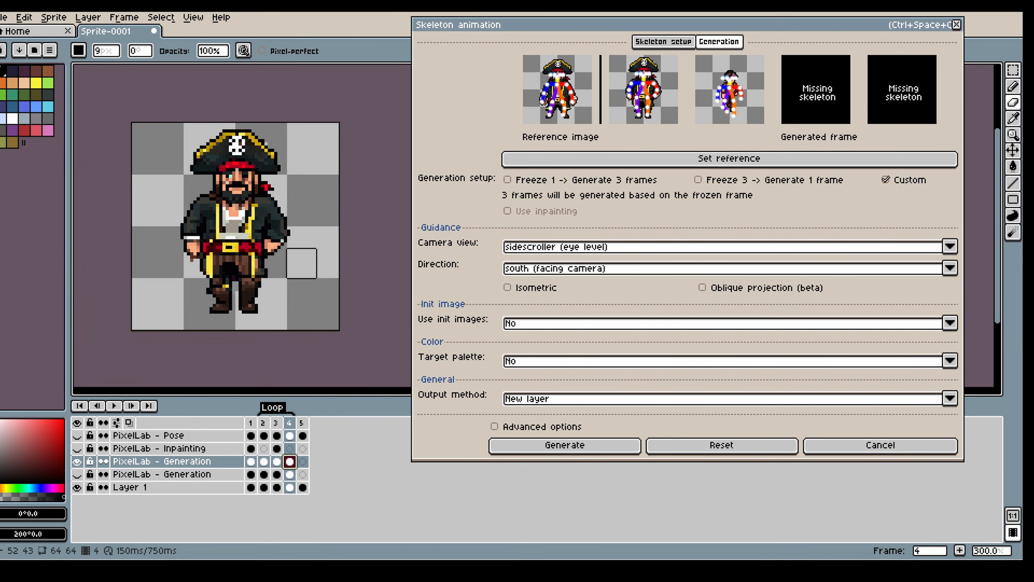
- Show the PixelLab - Inpainting layer and mask frame 2's right-side coat tail with a 7 px pencil, undoing the stroke between the legs
left_click(264, 422)
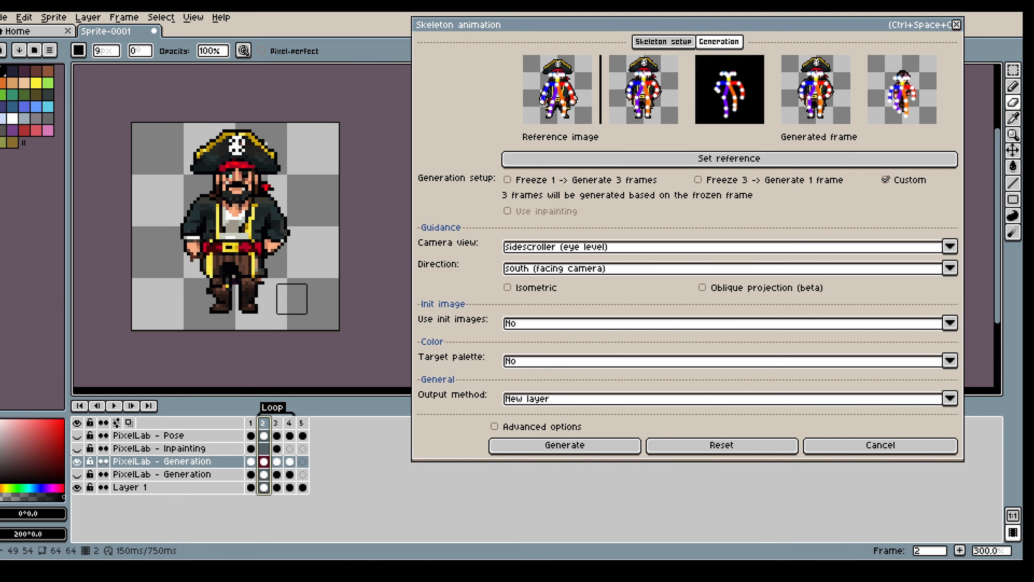
left_click(251, 422)
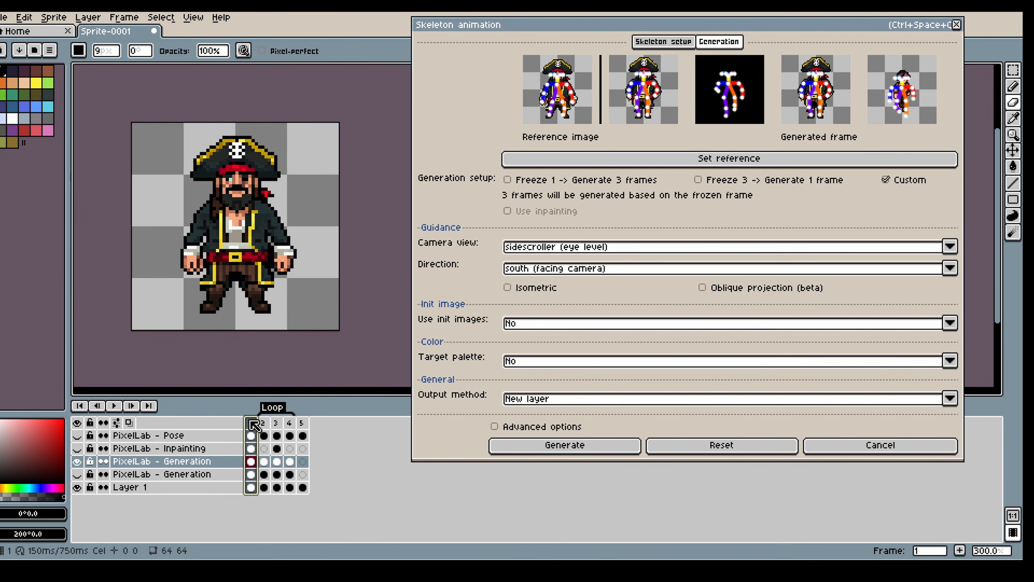
left_click(263, 424)
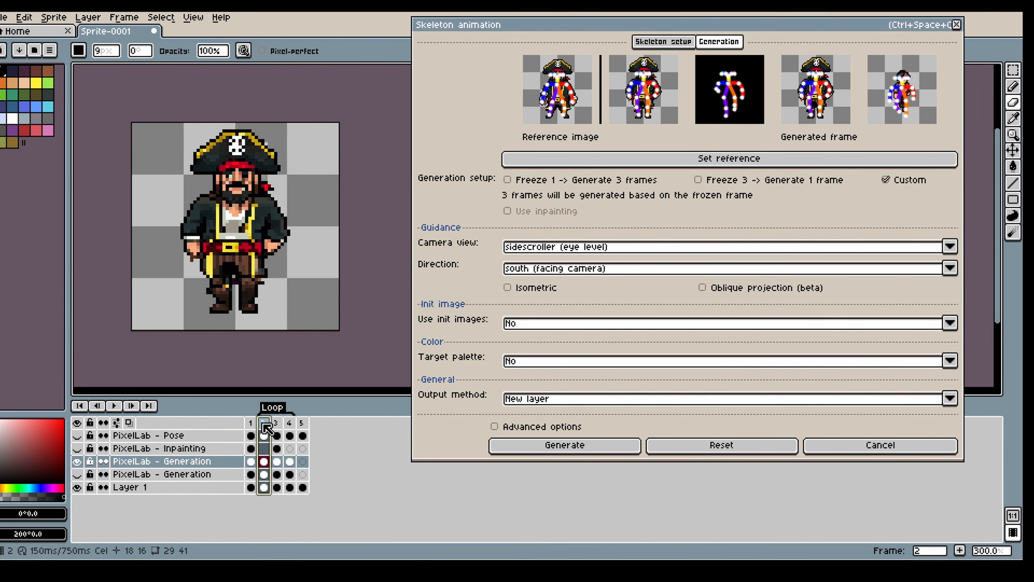
left_click(263, 449)
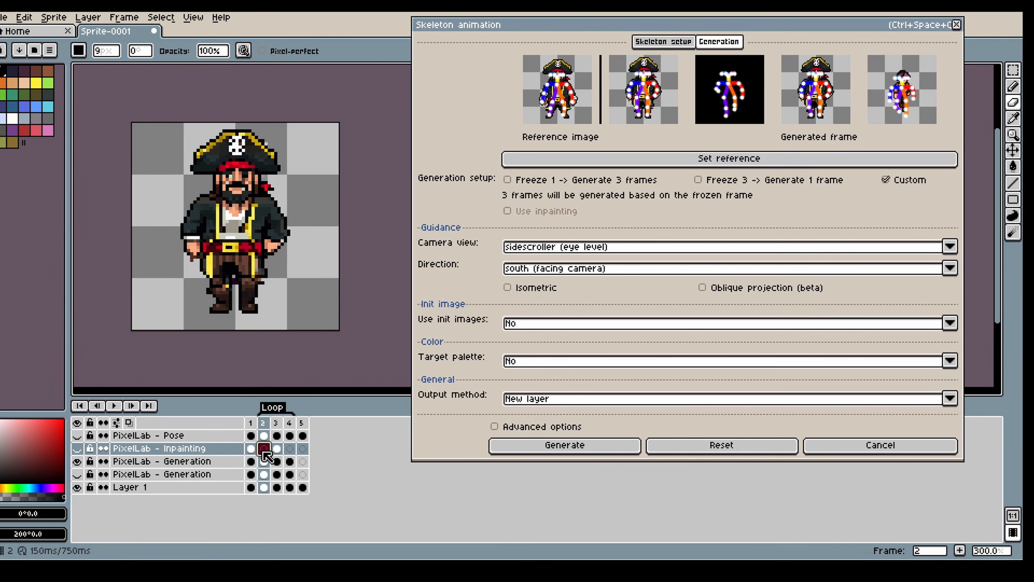
left_click(79, 447)
key("b")
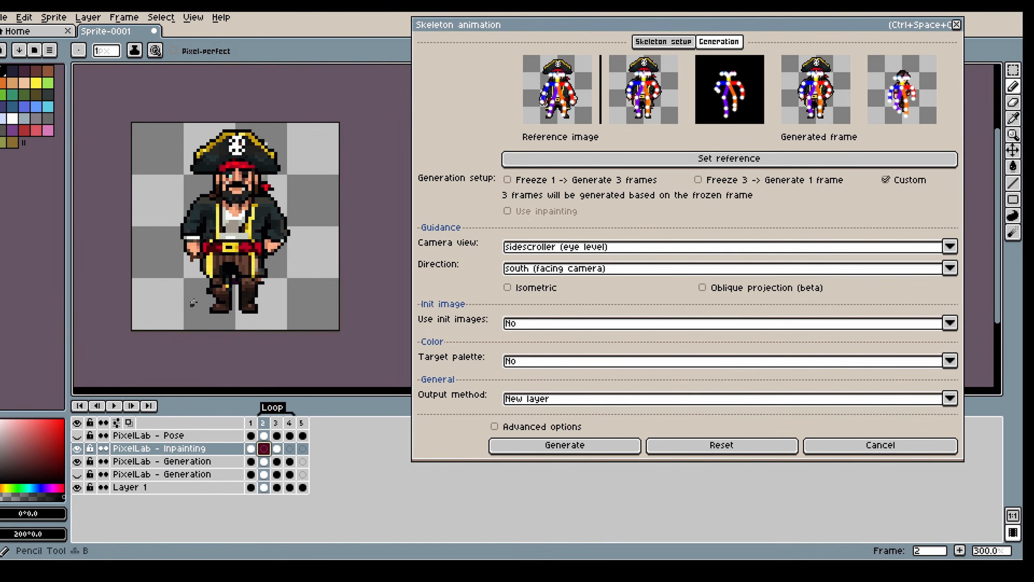
scroll(267, 269, "up", 12)
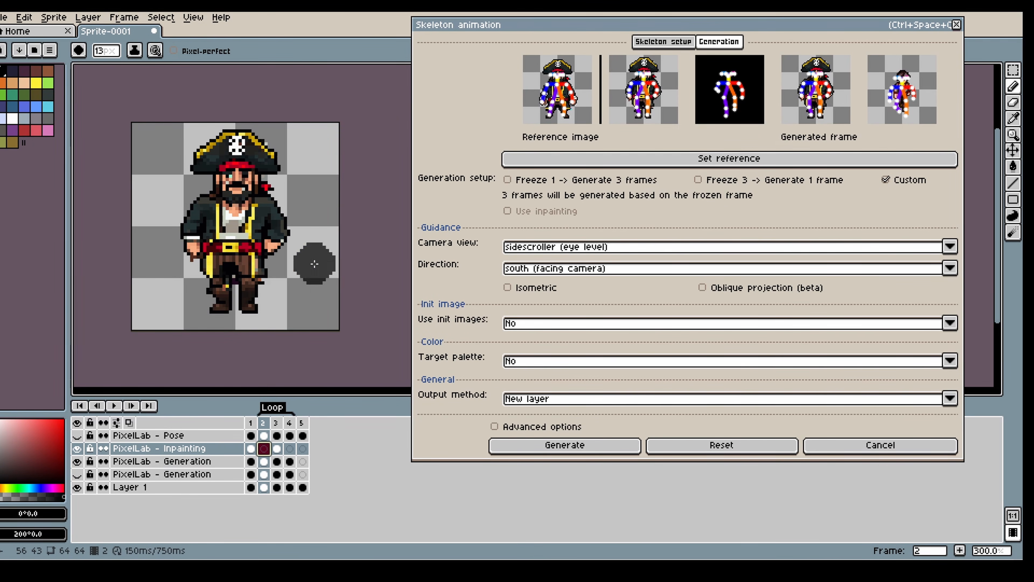
scroll(259, 265, "down", 6)
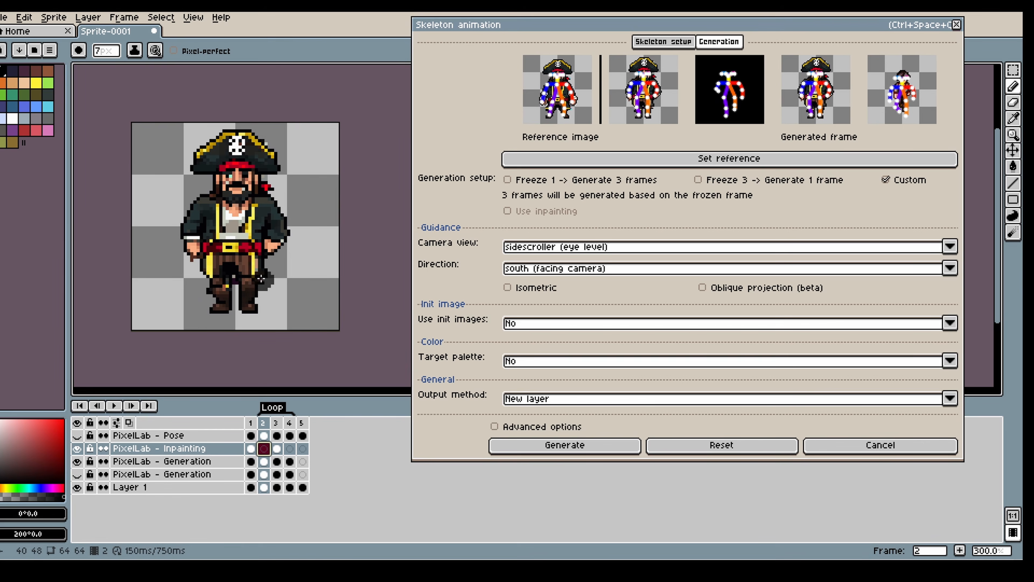
left_click_drag(236, 284, 241, 319)
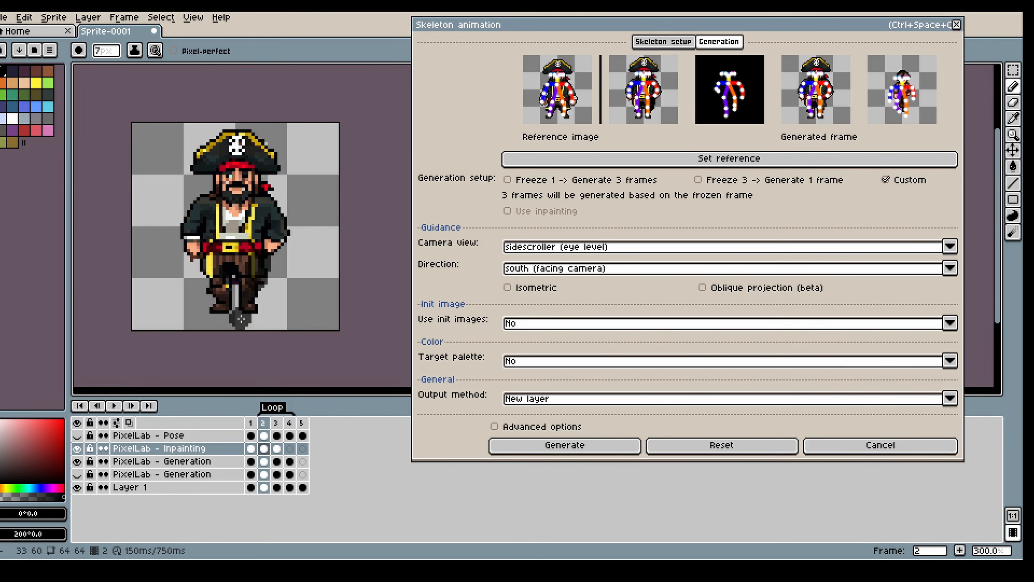
key("ctrl+z")
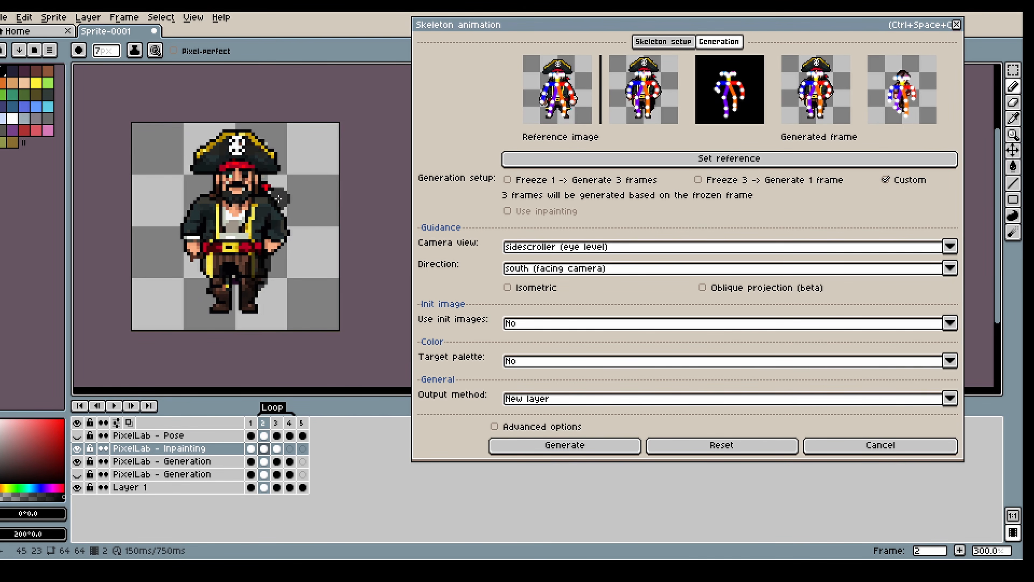
- Replace frame 3's full inpainting mask with spots over both hands, and mask the right-side coat tail in frame 4
left_click(277, 423)
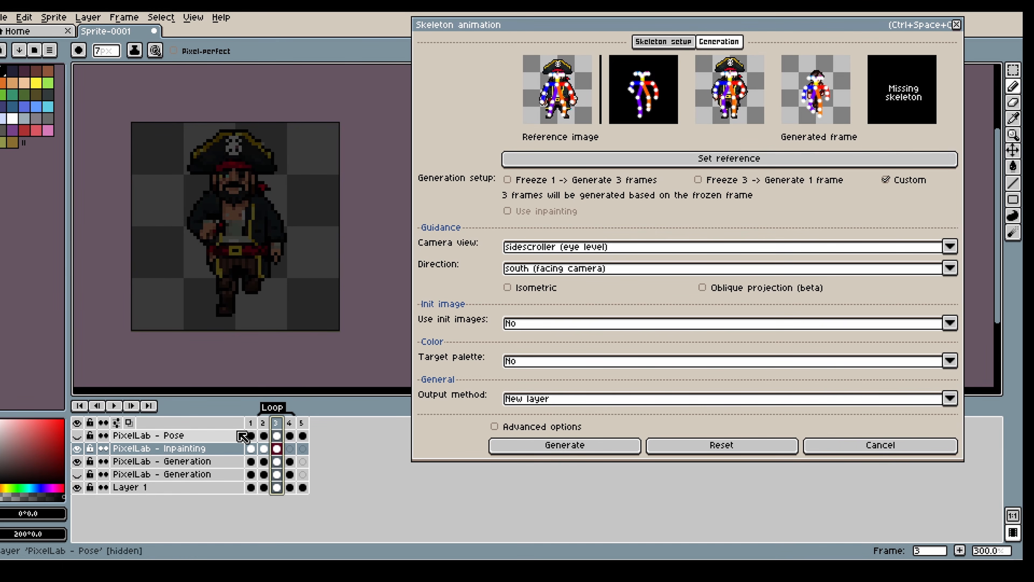
left_click(278, 449)
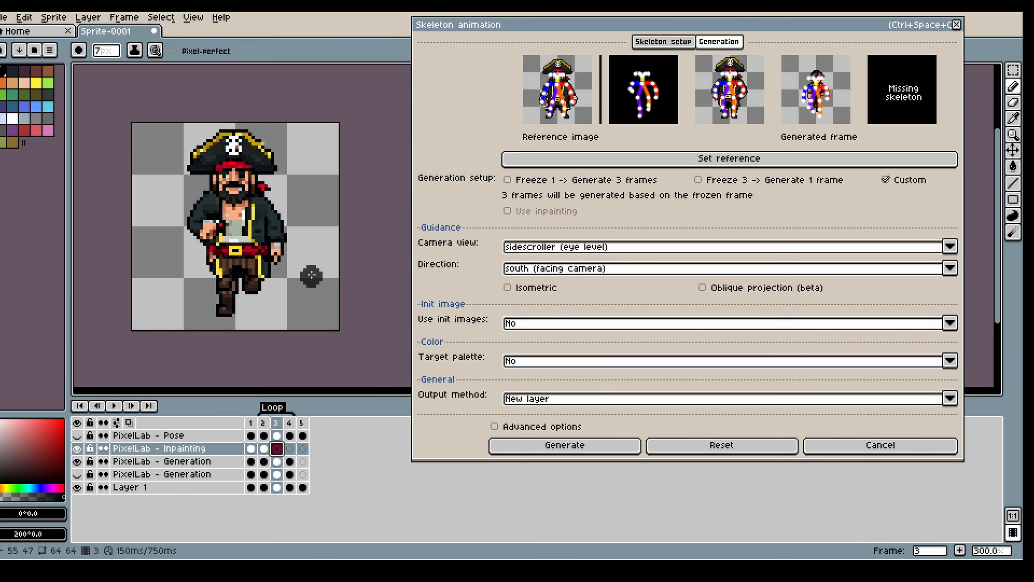
left_click(211, 222)
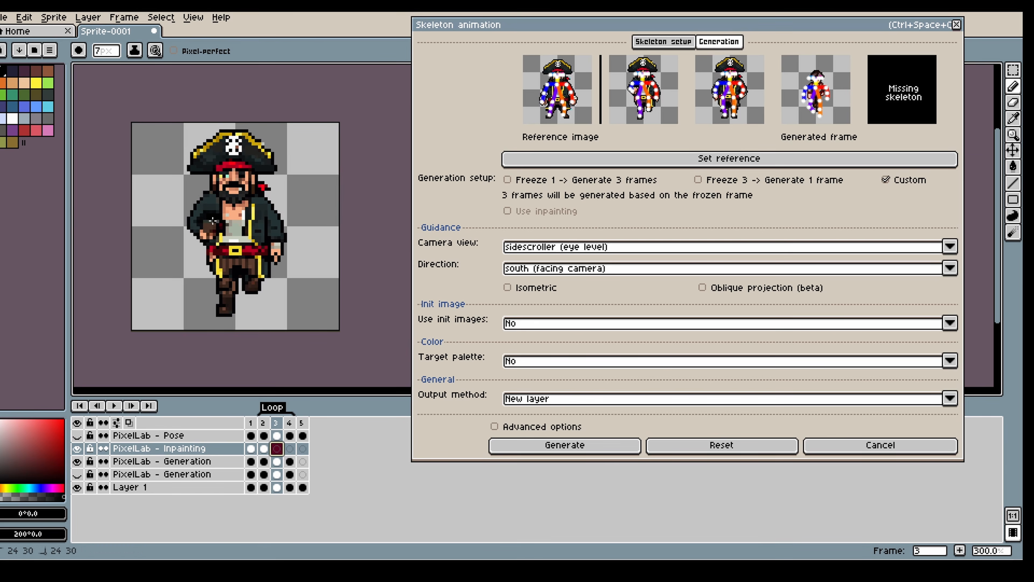
left_click(269, 243)
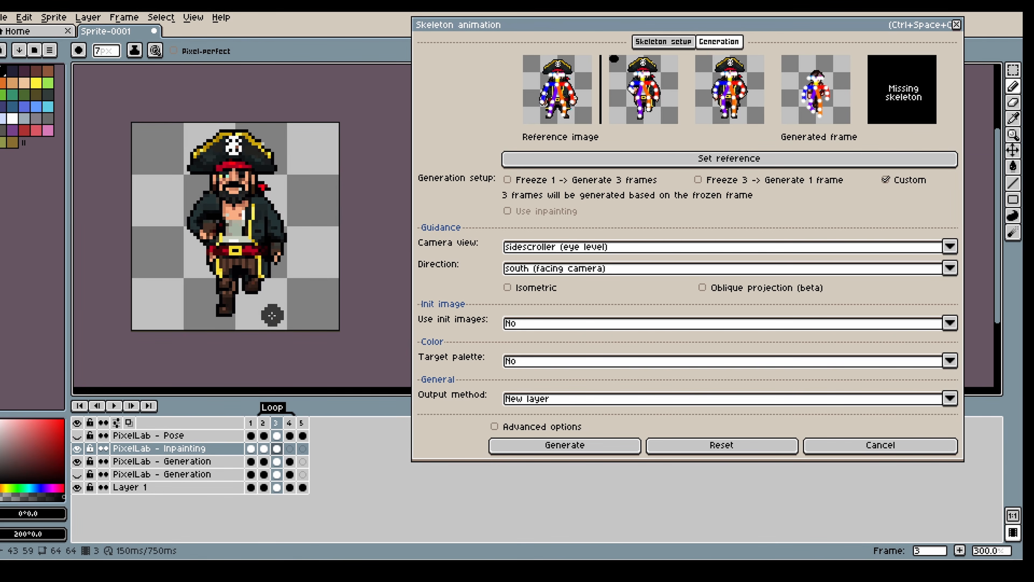
left_click(290, 448)
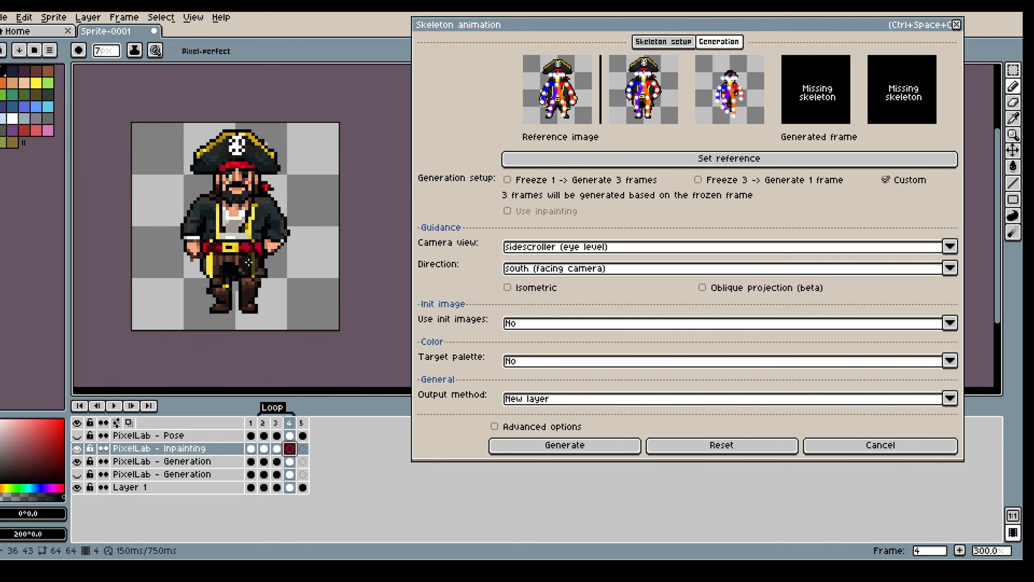
left_click_drag(258, 264, 256, 268)
- Erase the stray pixels between the pirate's legs on frame 4 of the visible PixelLab - Generation layer with a 1 px eraser
key("e")
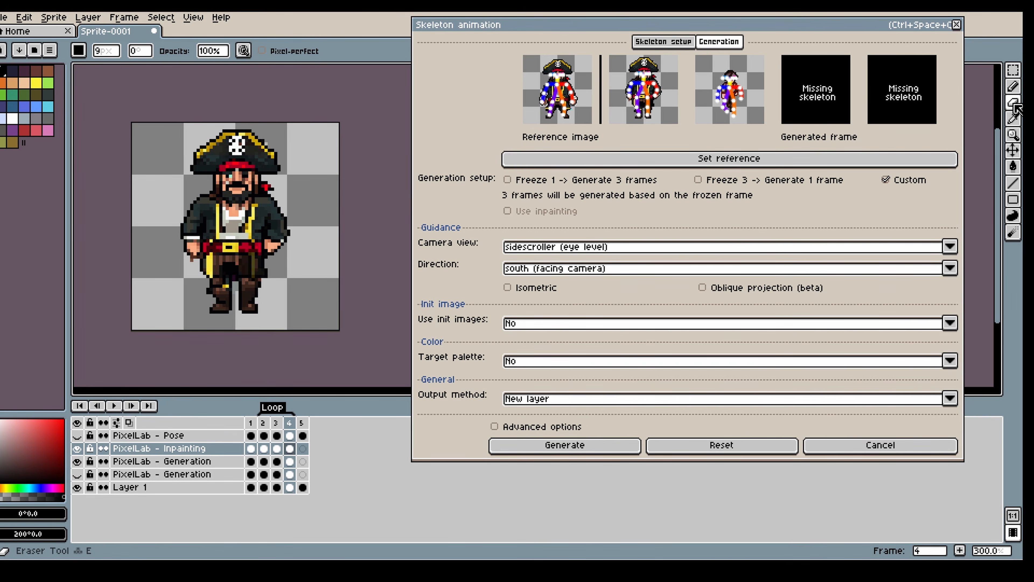
left_click(234, 289)
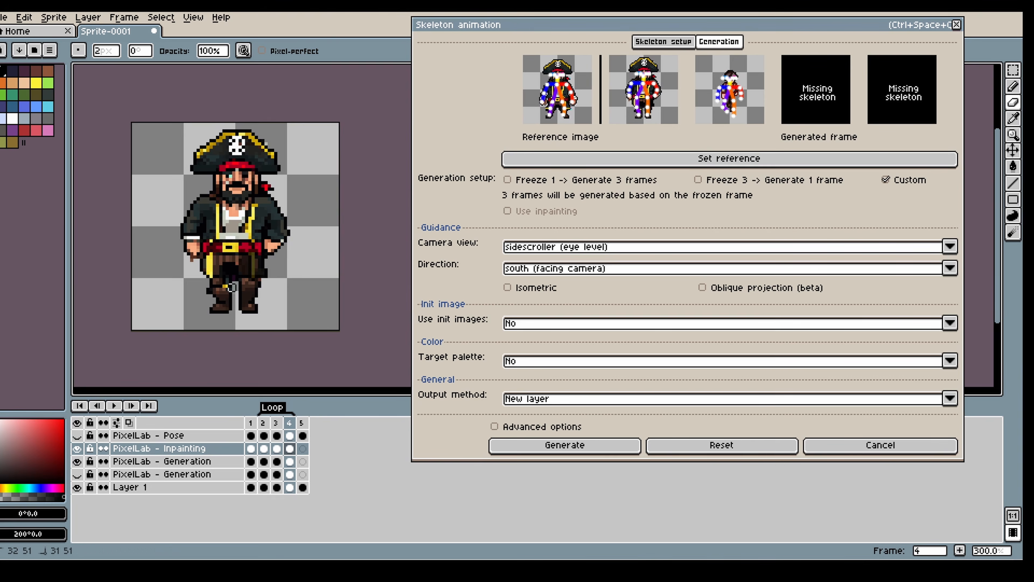
scroll(234, 282, "down", 1)
left_click(234, 277)
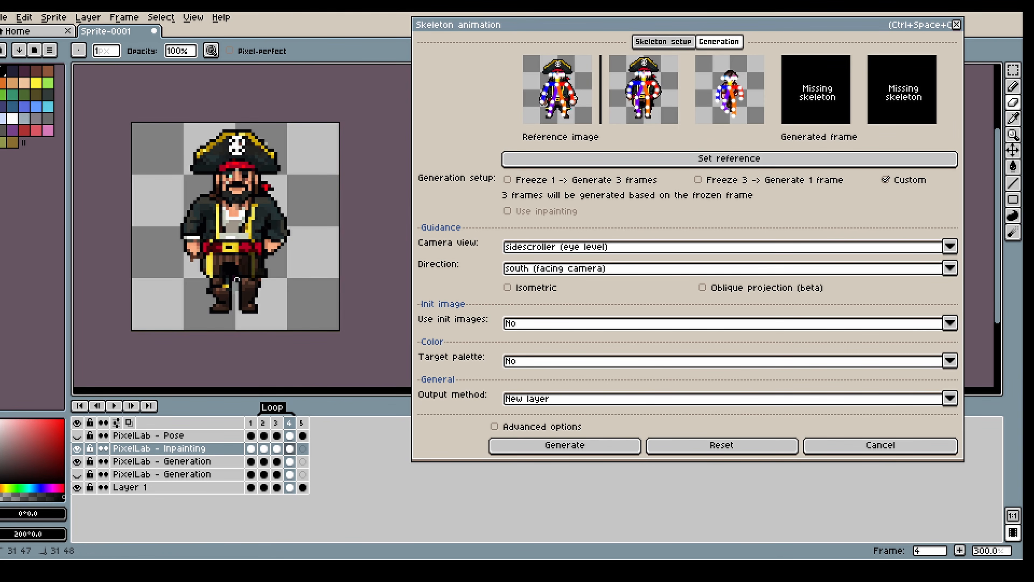
left_click(289, 461)
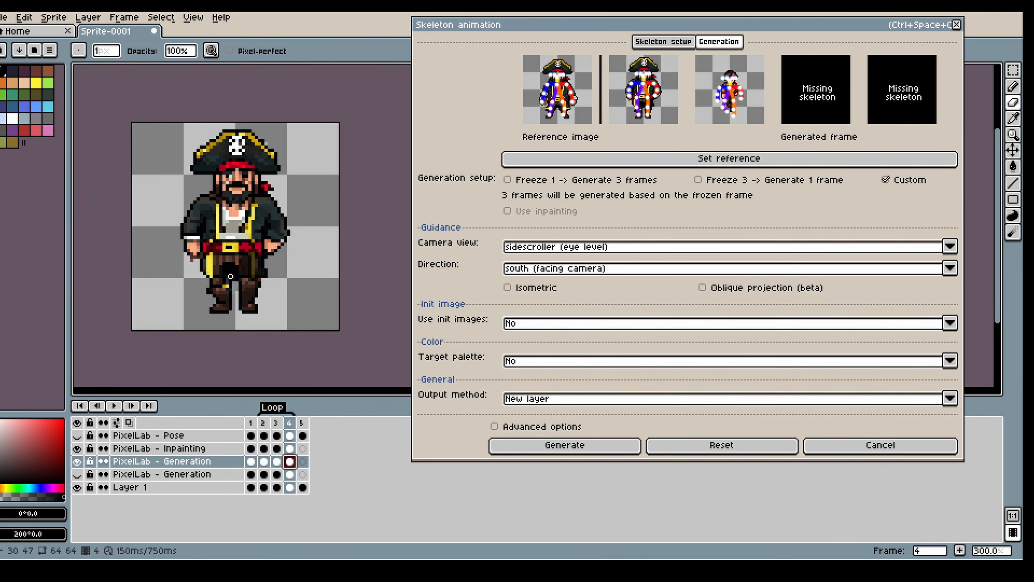
left_click_drag(234, 276, 234, 280)
scroll(261, 274, "up", 1)
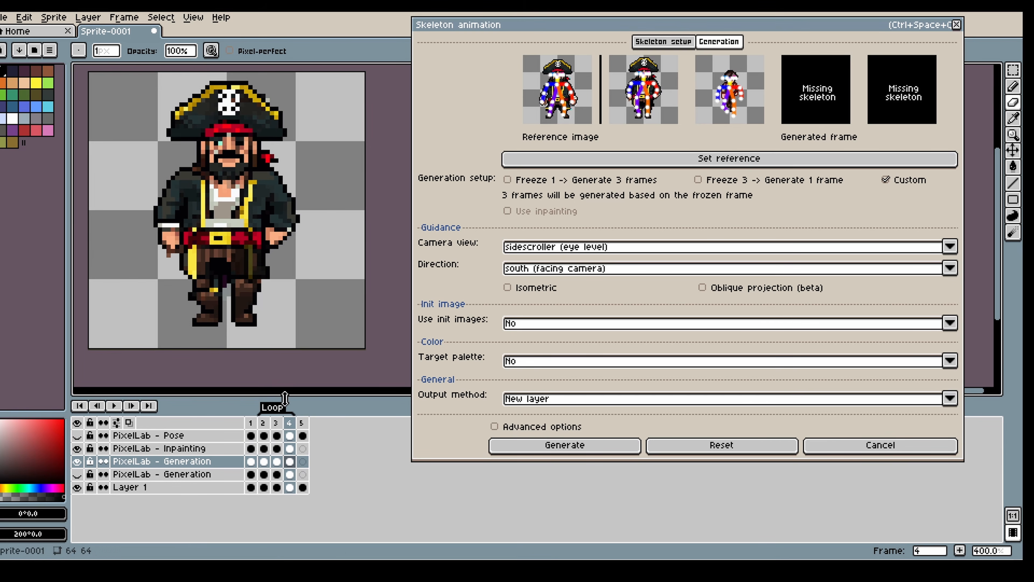
- Hide Layer 1 and erase the stray pixels between the pirate's legs on the visible PixelLab - Generation layer in frame 2
left_click(75, 489)
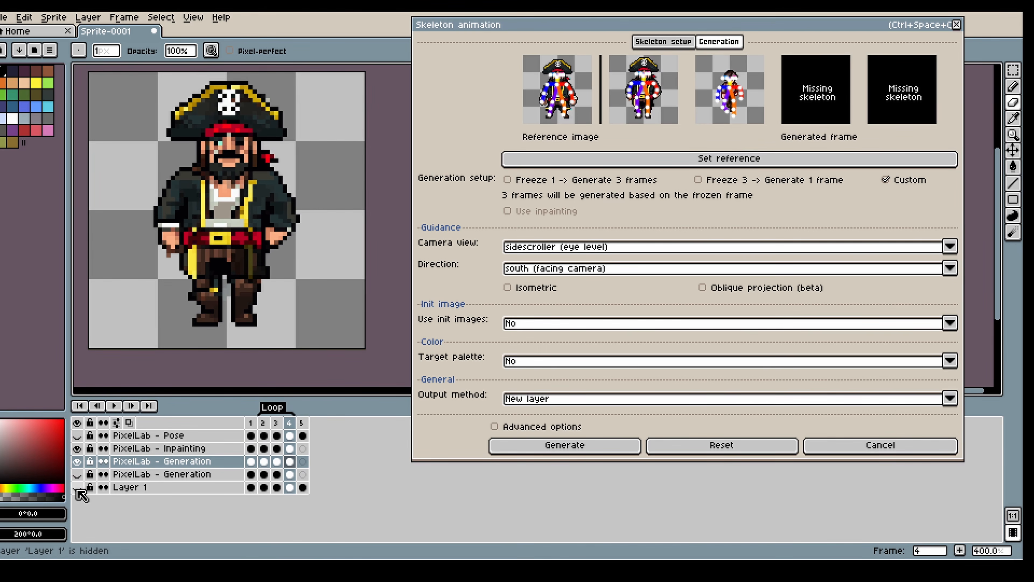
left_click(278, 424)
left_click(263, 423)
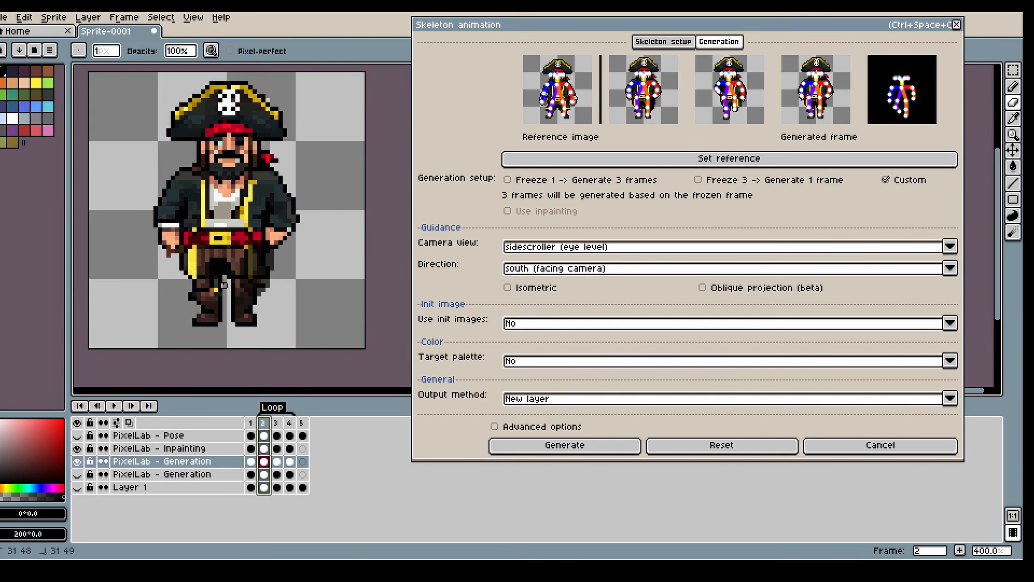
left_click_drag(225, 285, 224, 282)
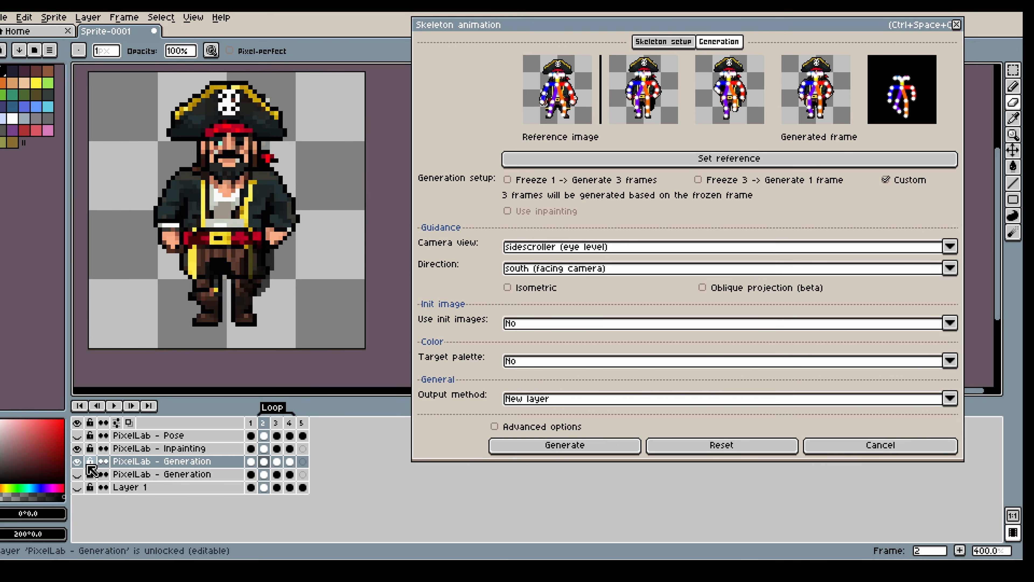
- Mask both of the pirate's hands in frame 3 of the PixelLab - Inpainting layer with the 7 px pencil
left_click(252, 462)
left_click(266, 488)
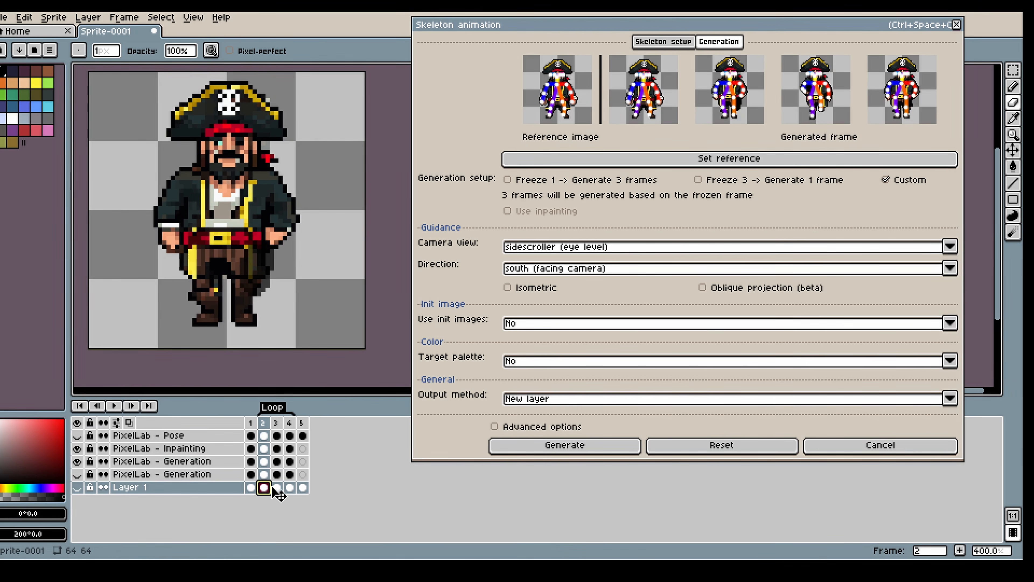
left_click(277, 488)
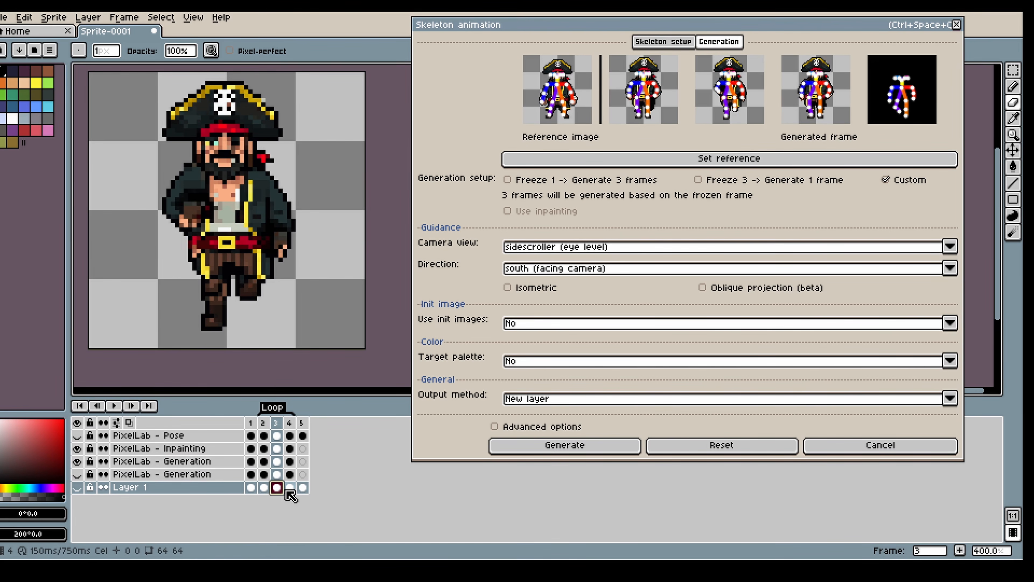
left_click(289, 488)
left_click(278, 488)
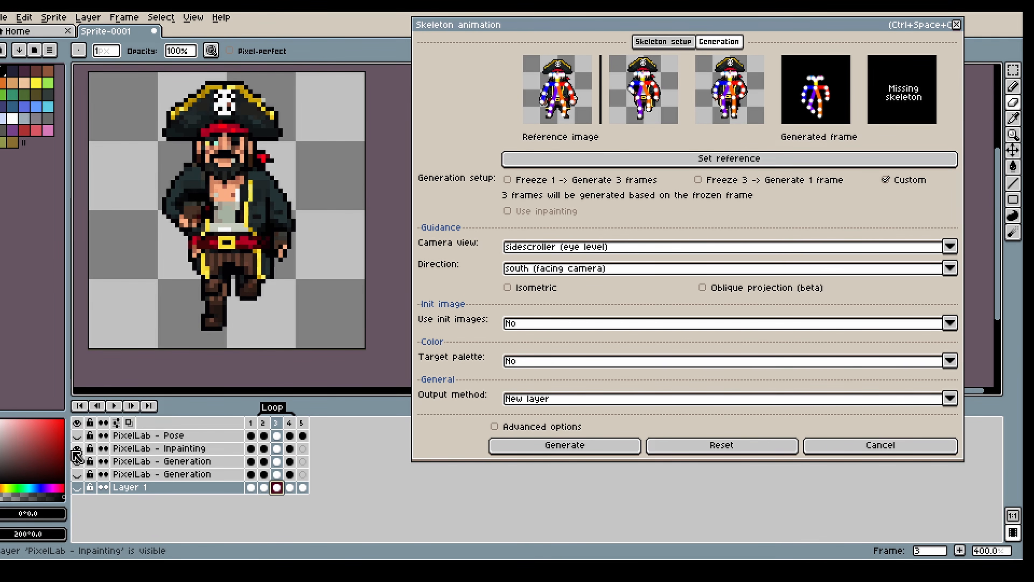
left_click(277, 448)
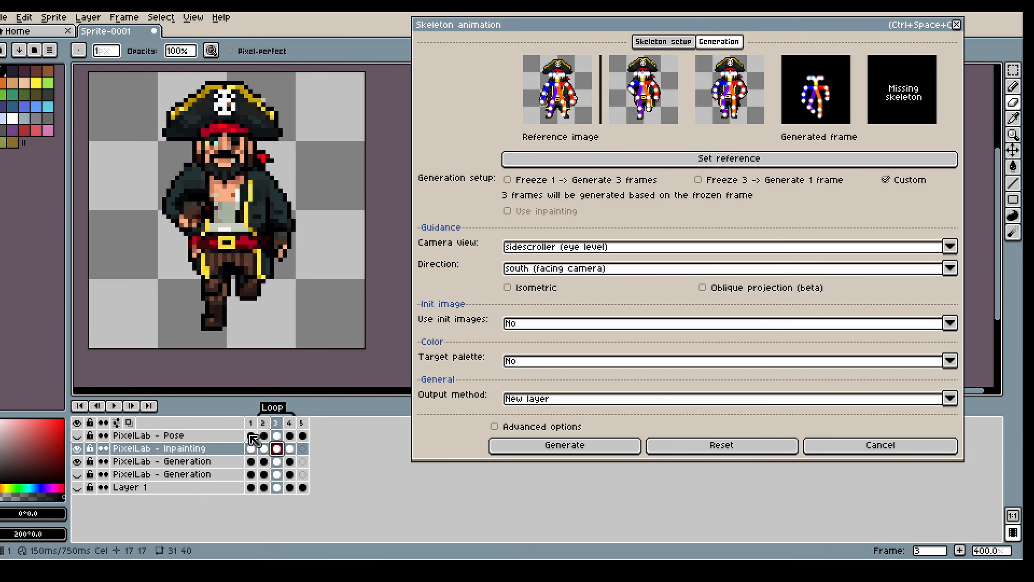
key("b")
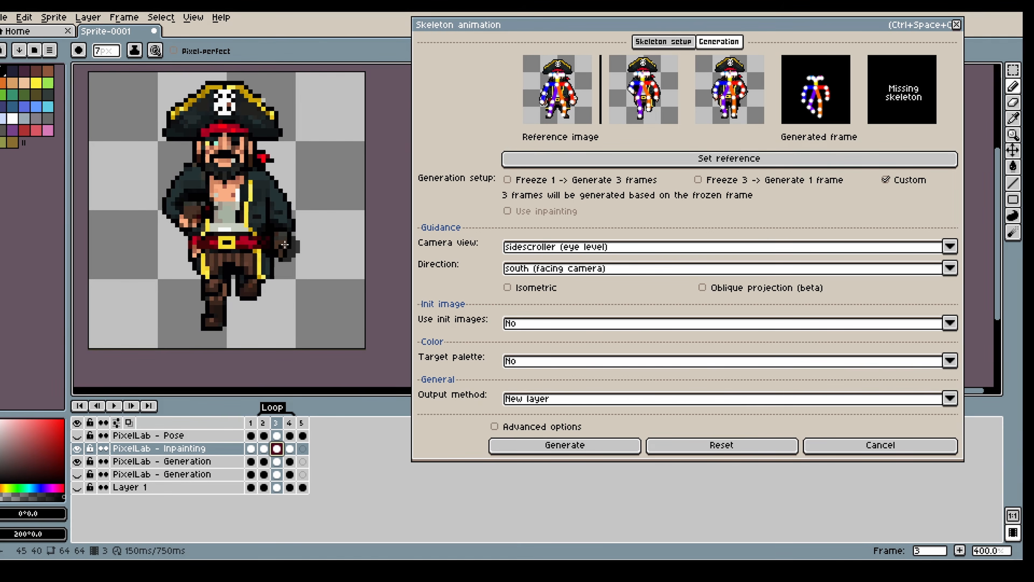
left_click_drag(285, 244, 281, 250)
left_click_drag(202, 217, 194, 216)
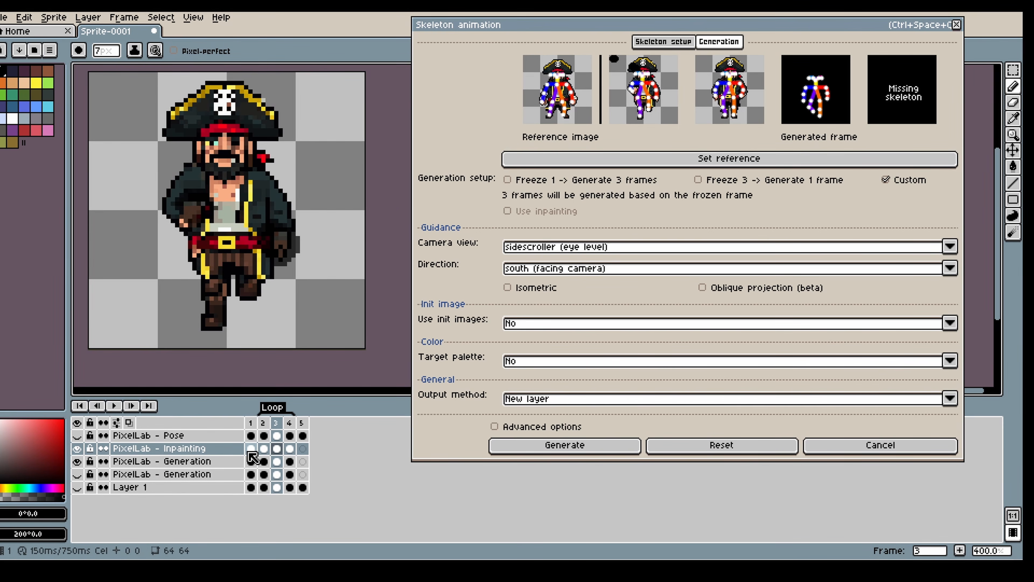
- Generate the masked frames with frame 1 as the starting frame and open frame 3 of the result
left_click(252, 424)
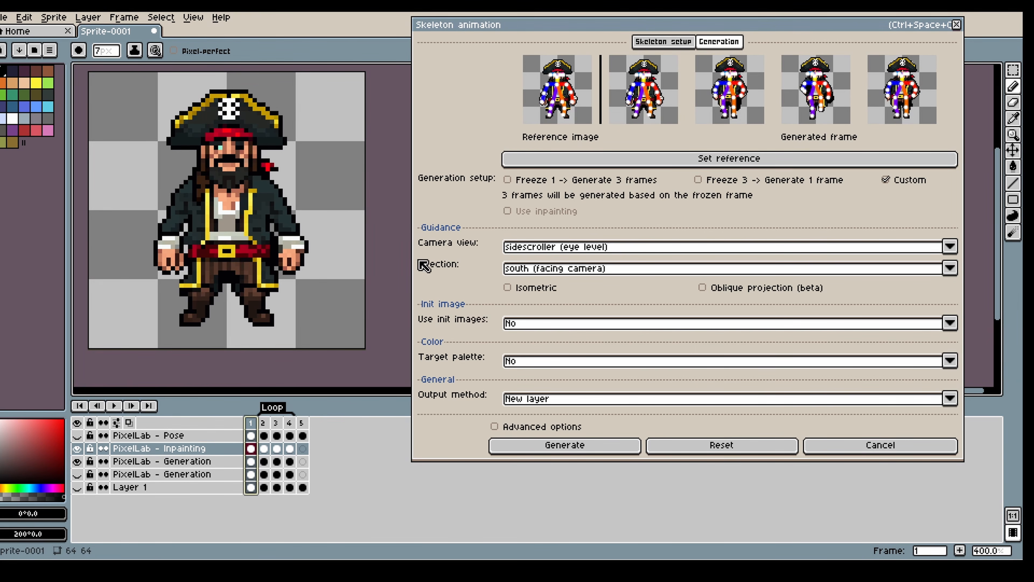
left_click(543, 450)
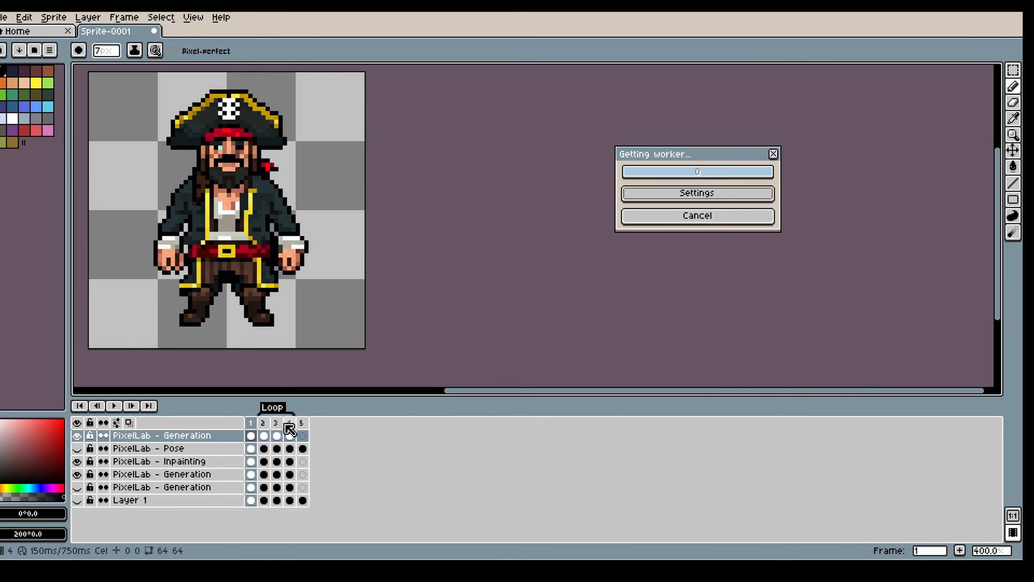
left_click(278, 423)
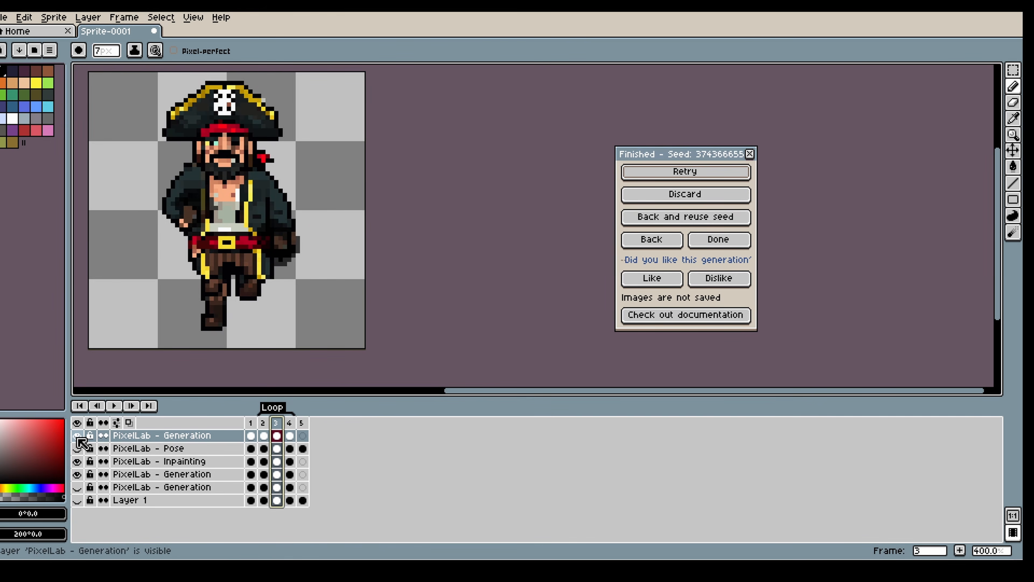
- Hide the PixelLab - Inpainting and previous PixelLab - Generation layers, and place the new generation layer directly below the inpainting layer
left_click(77, 461)
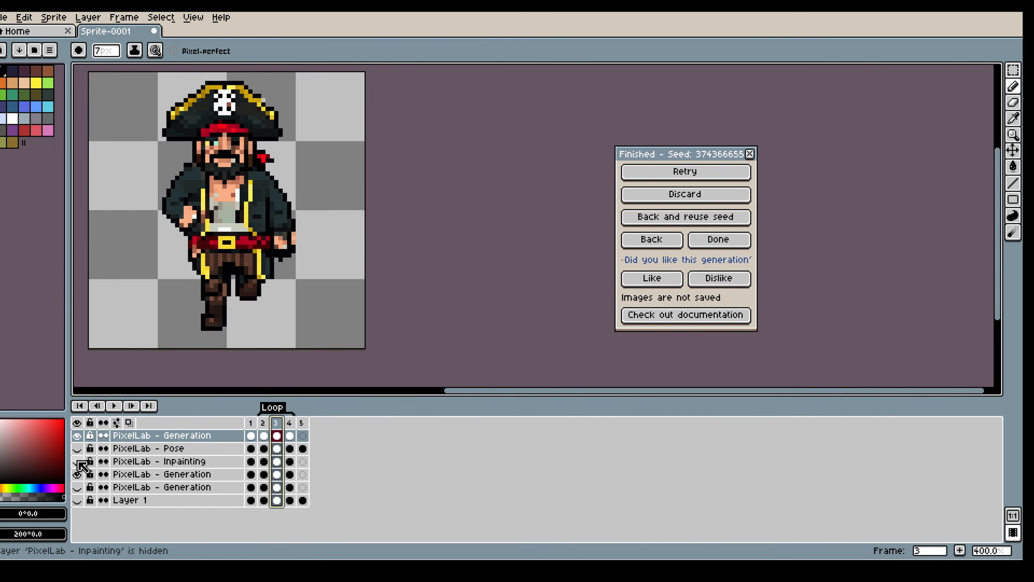
left_click(289, 423)
left_click(1013, 119)
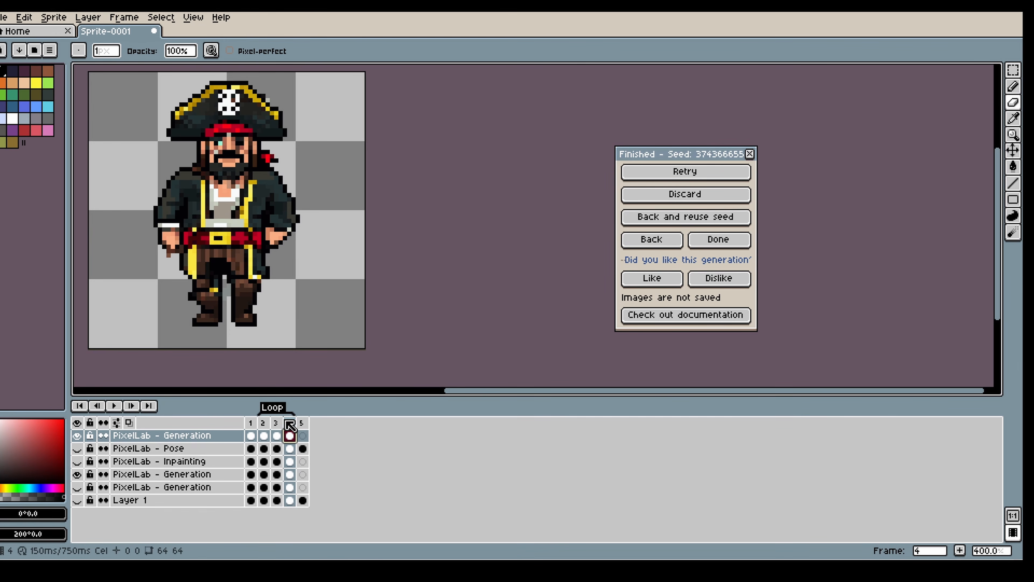
left_click(77, 474)
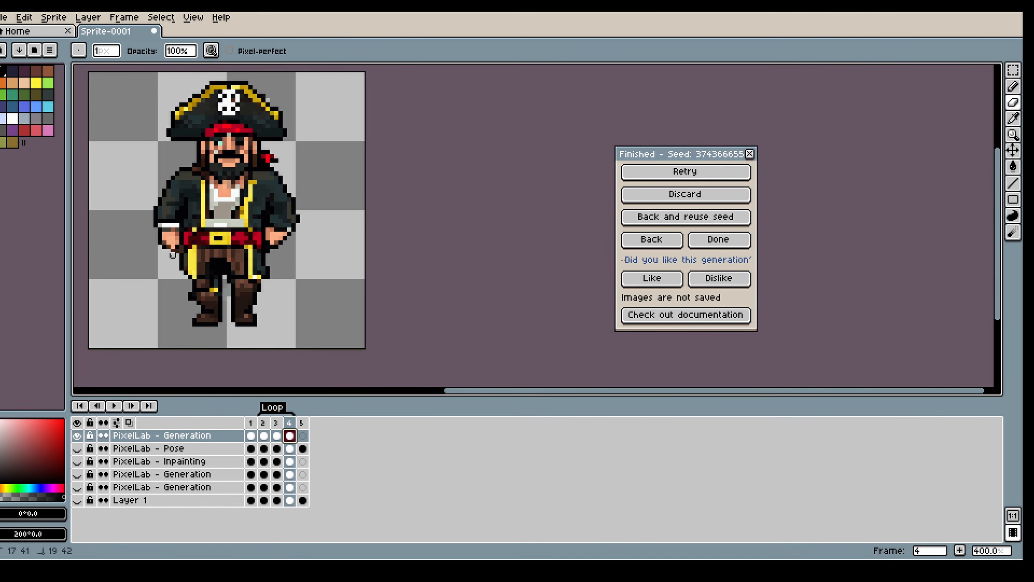
key("ctrl+z")
- Retouch the right-side sleeve cuff in frame 4 with the sampled dark coat colours #0a080a and #232e2f
key("i")
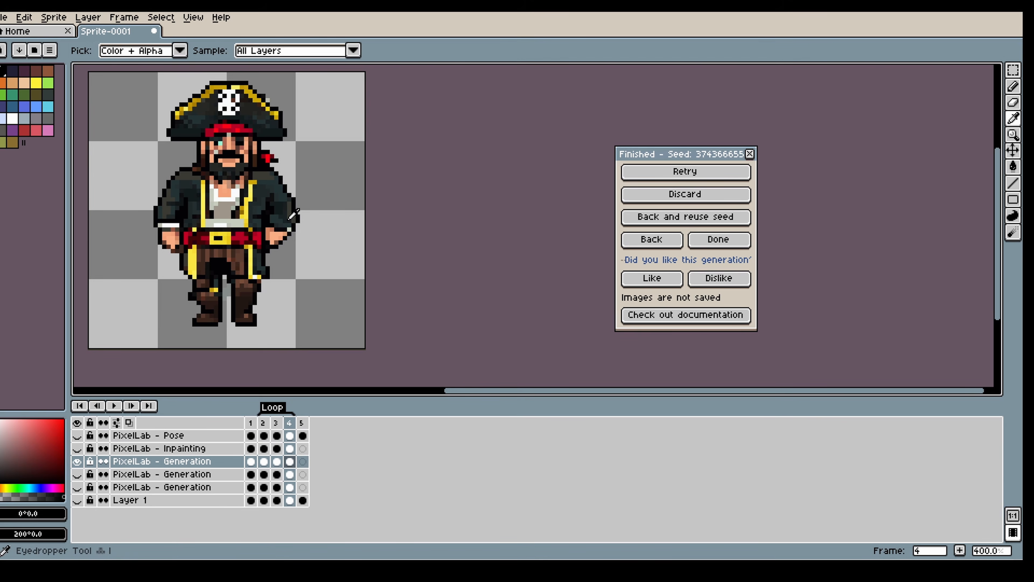
left_click(288, 225)
key("b")
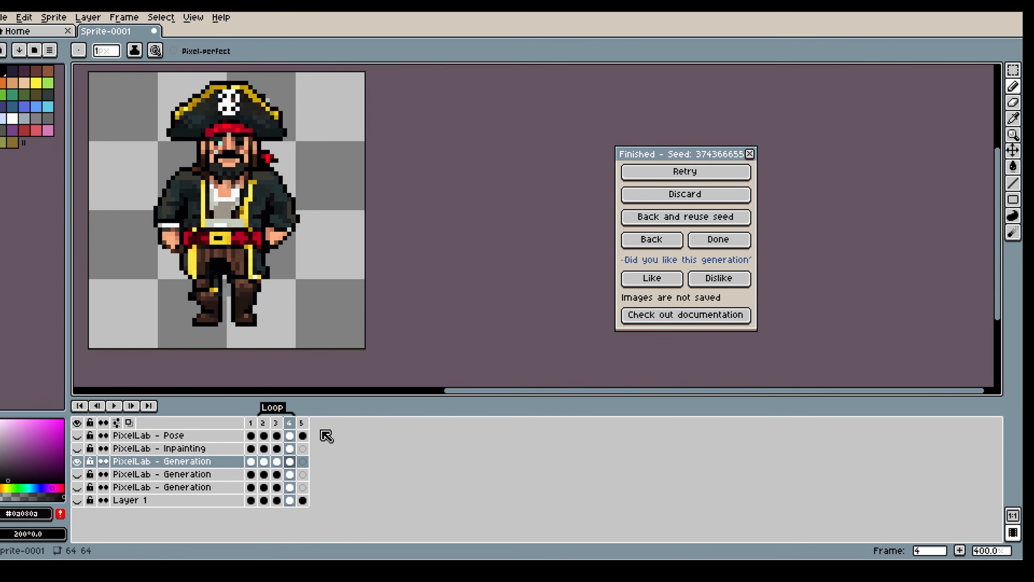
left_click(290, 461)
scroll(313, 211, "up", 3)
key("i")
left_click(387, 237)
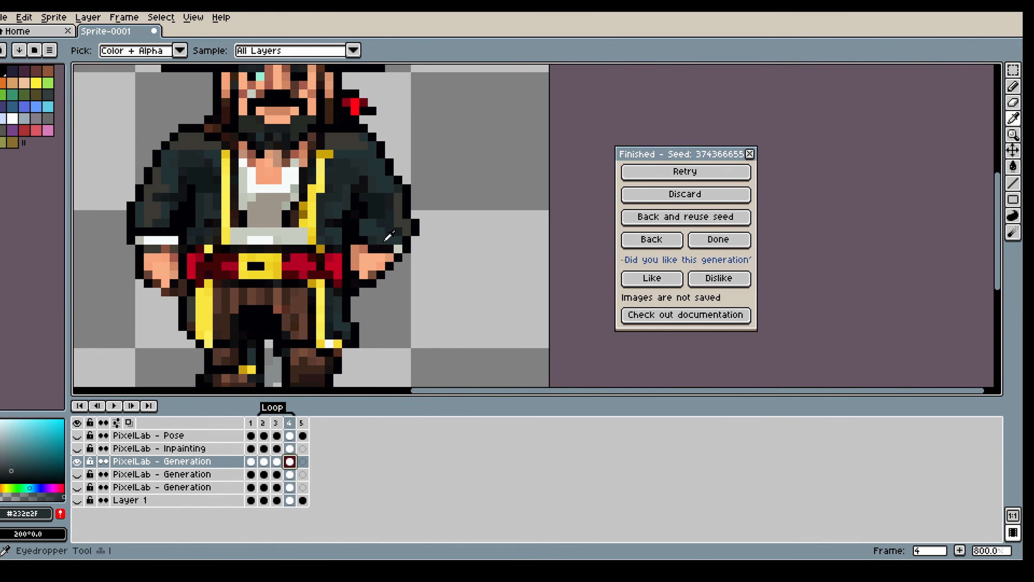
key("b")
scroll(288, 178, "down", 3)
scroll(287, 178, "up", 2)
- Sample the skin colour #f8ad82, cover the yellow pixel beside frame 3's eye and clean up the edge of the right-side hand
key("i")
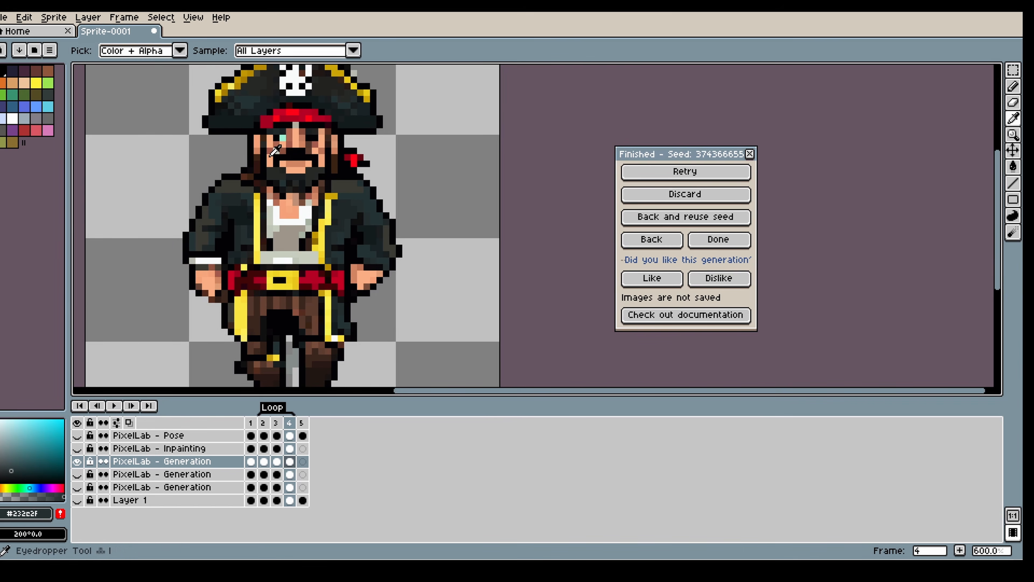
left_click(271, 156)
key("b")
key("Left")
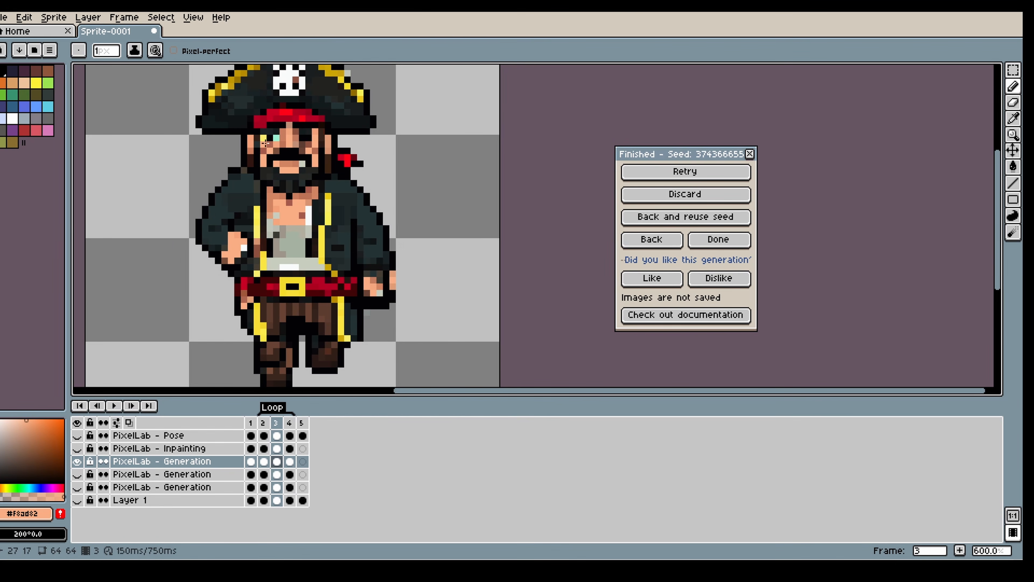
mouse_move(379, 281)
left_mouse_down()
mouse_move(380, 292)
mouse_move(374, 280)
mouse_move(392, 242)
left_mouse_up()
left_click(1013, 104)
key("i")
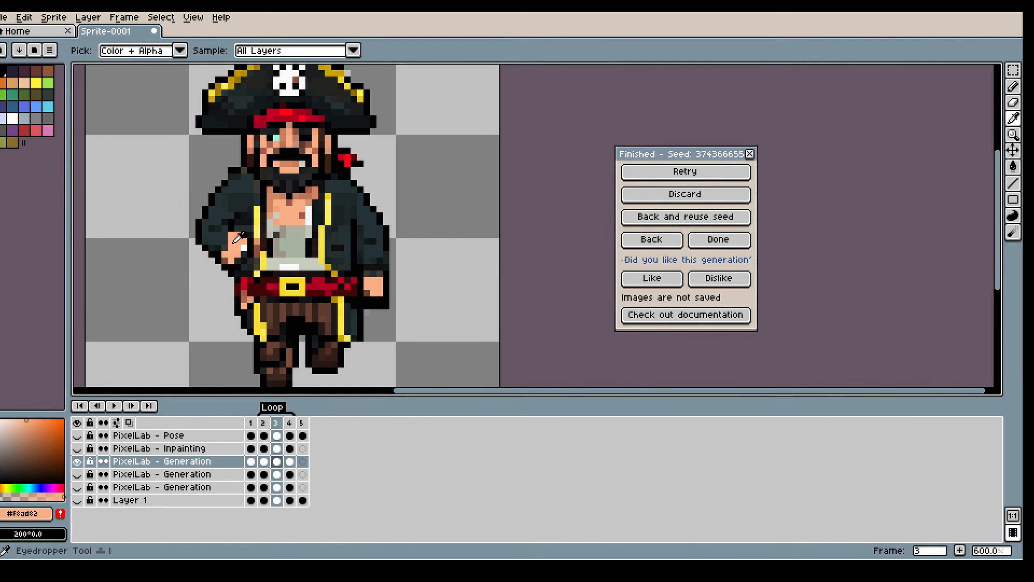
key("b")
- Retouch the stray light pixels at the right-side cuff and hand in frame 2 with sampled colours #0a080a and #f8ad82
left_click(263, 423)
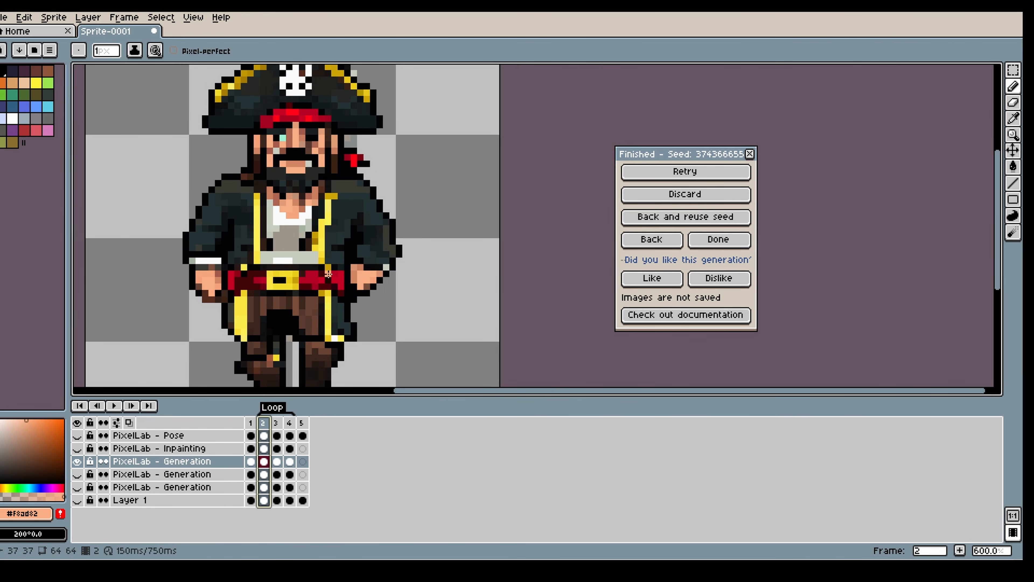
key("i")
left_click(379, 267)
key("b")
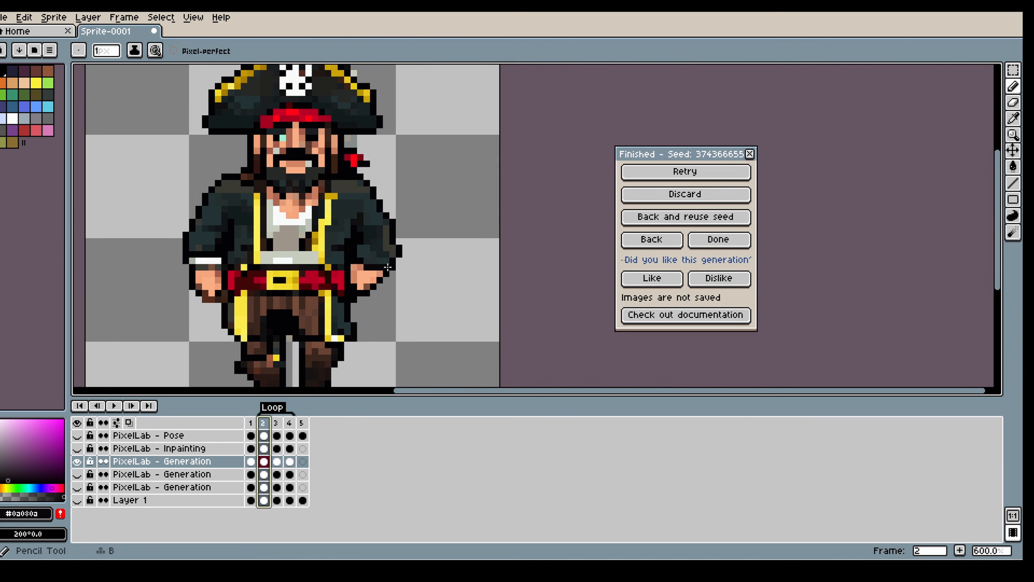
left_click(386, 267)
key("i")
scroll(260, 286, "down", 1)
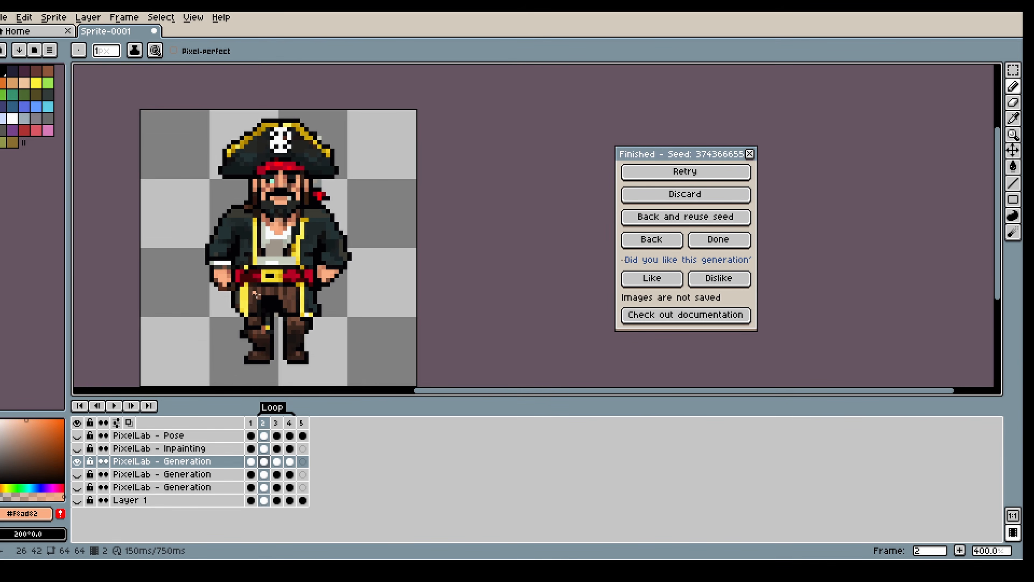
- Replace the yellow pixels on frame 2's left-side leg with the sampled browns #9f573a and #53372c
scroll(260, 320, "up", 1)
left_click(260, 320)
key("b")
left_click(267, 321)
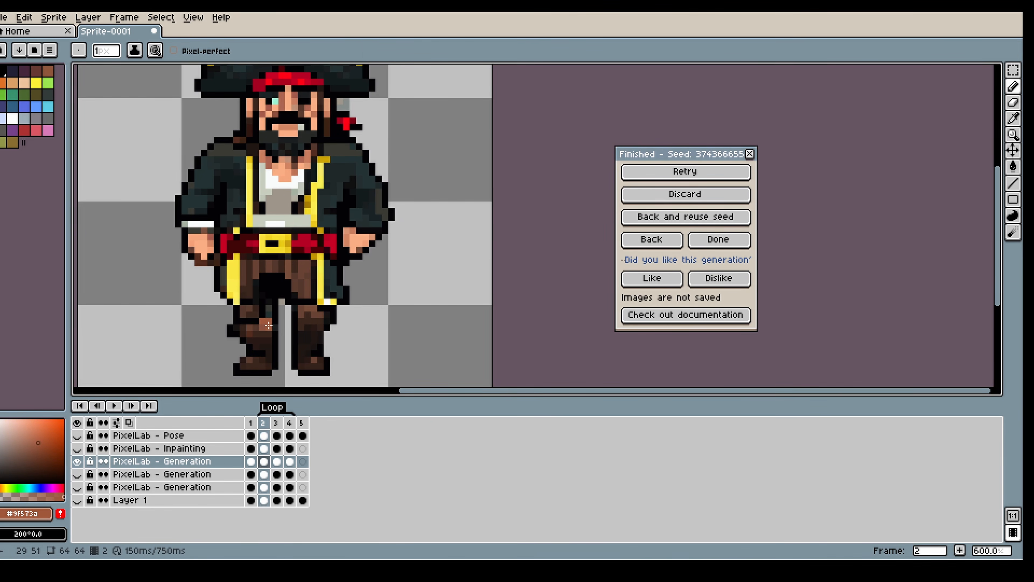
key("i")
left_click(267, 326)
key("b")
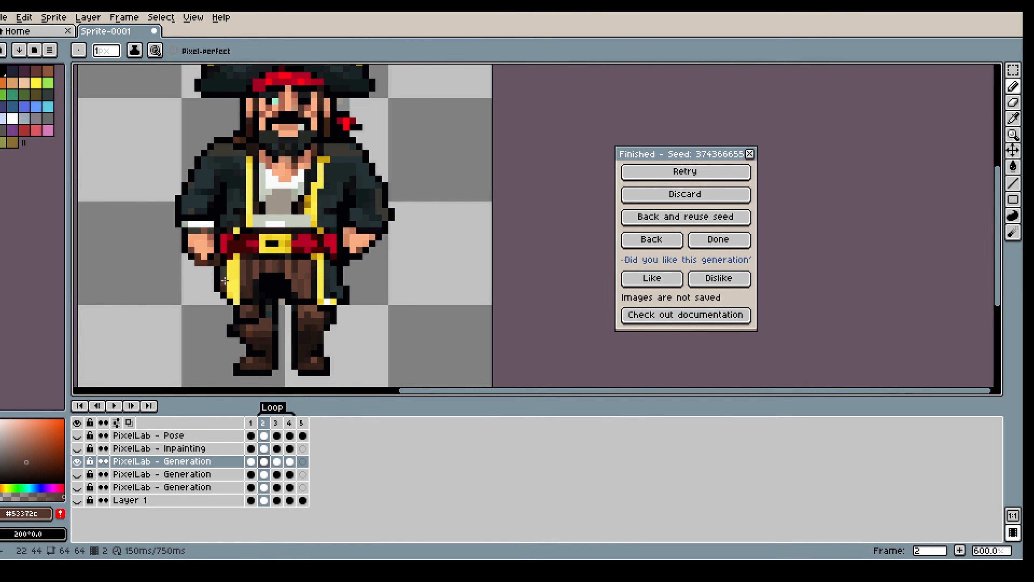
- Touch up the left-side hand's outline in frame 2 with #030204 and the face with the skin colour #f8ad82
key("i")
left_click(194, 231)
key("b")
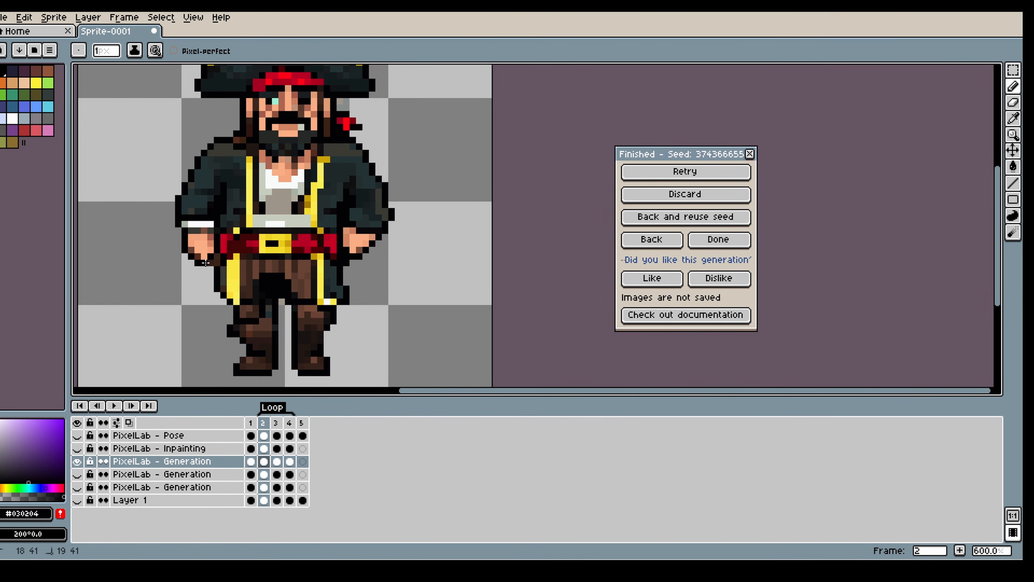
scroll(343, 248, "down", 1)
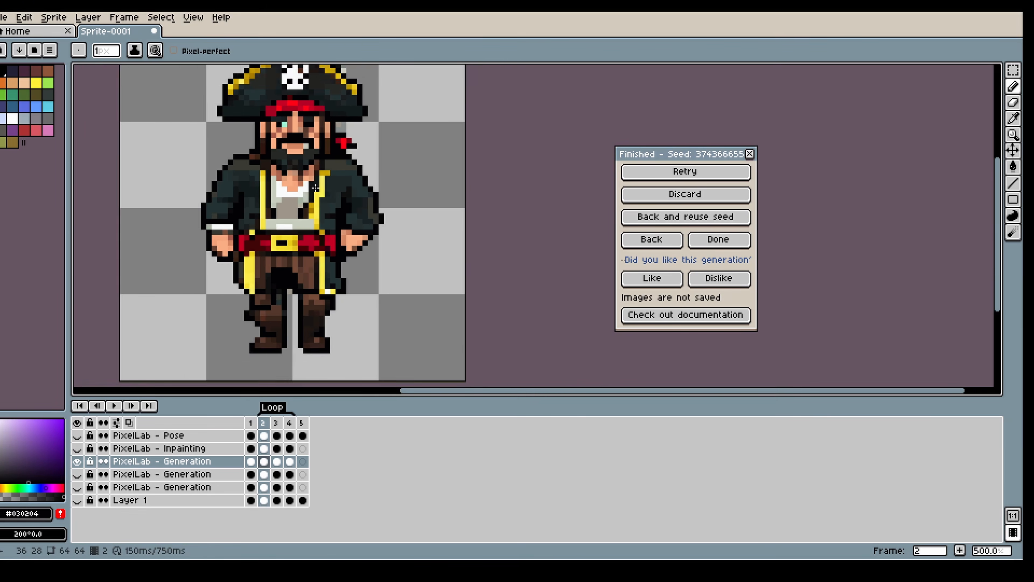
scroll(316, 188, "up", 2)
key("i")
left_click(303, 169)
key("b")
scroll(303, 169, "down", 3)
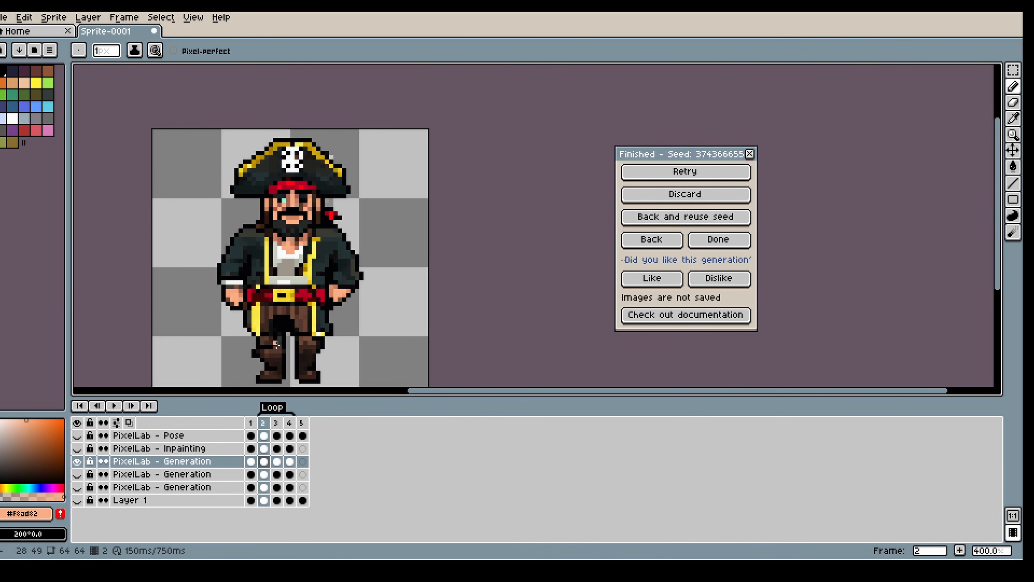
- Return to the skeleton animation settings, choose Freeze 3 -> Generate 1 frame, and select frame 2 as the first frozen frame
left_click(250, 422)
left_click(276, 422)
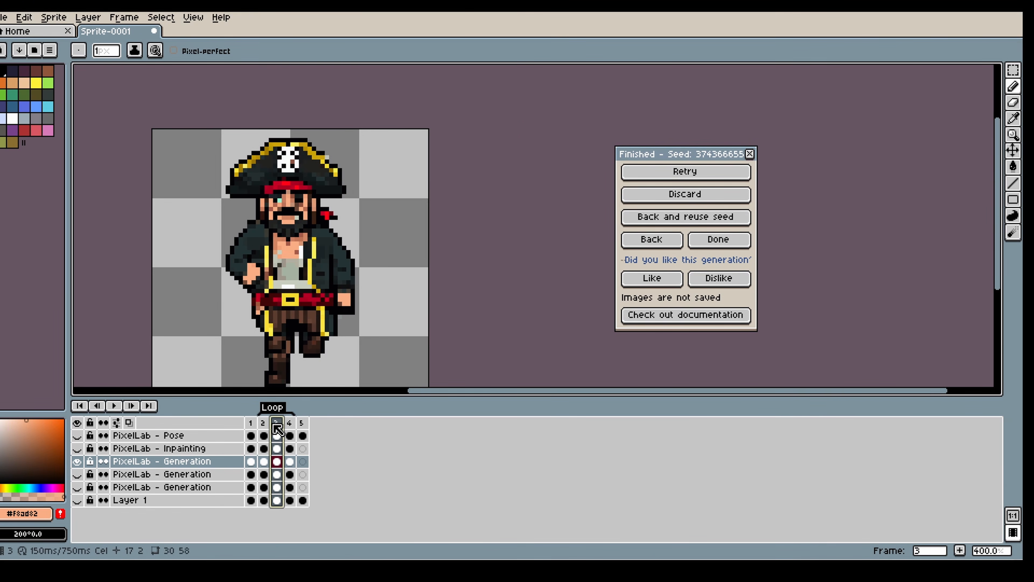
key("Right")
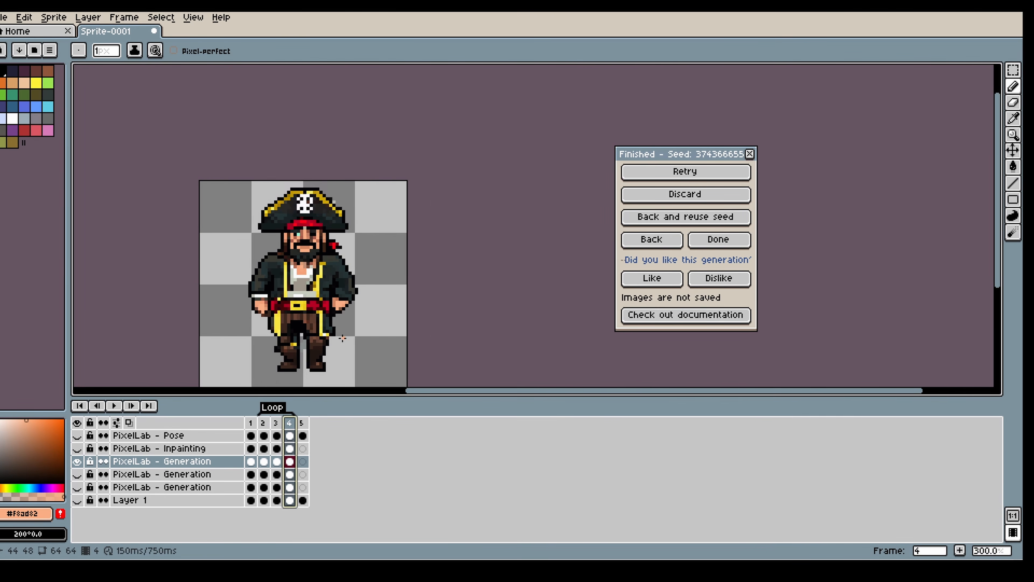
left_click(649, 239)
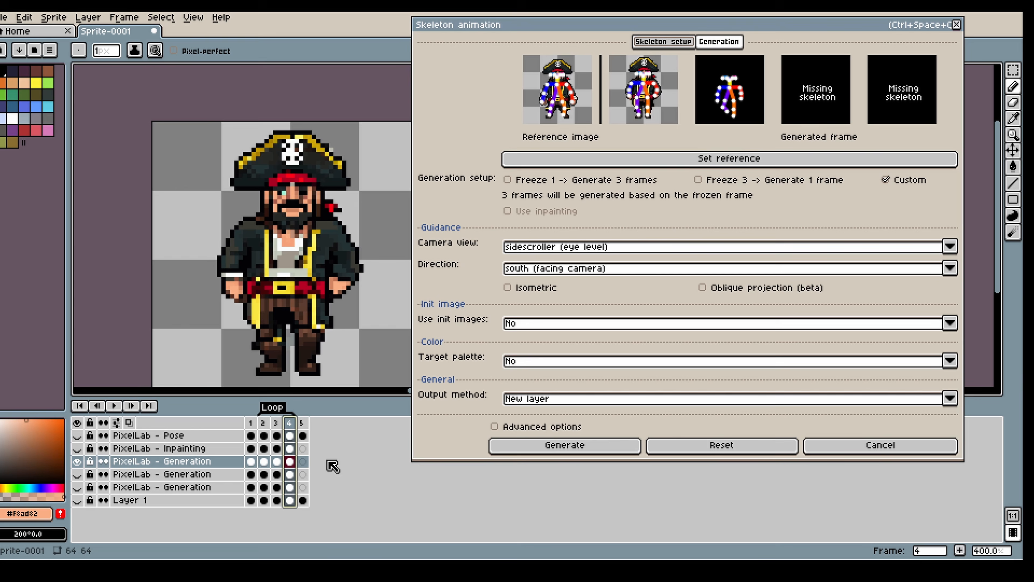
left_click(263, 423)
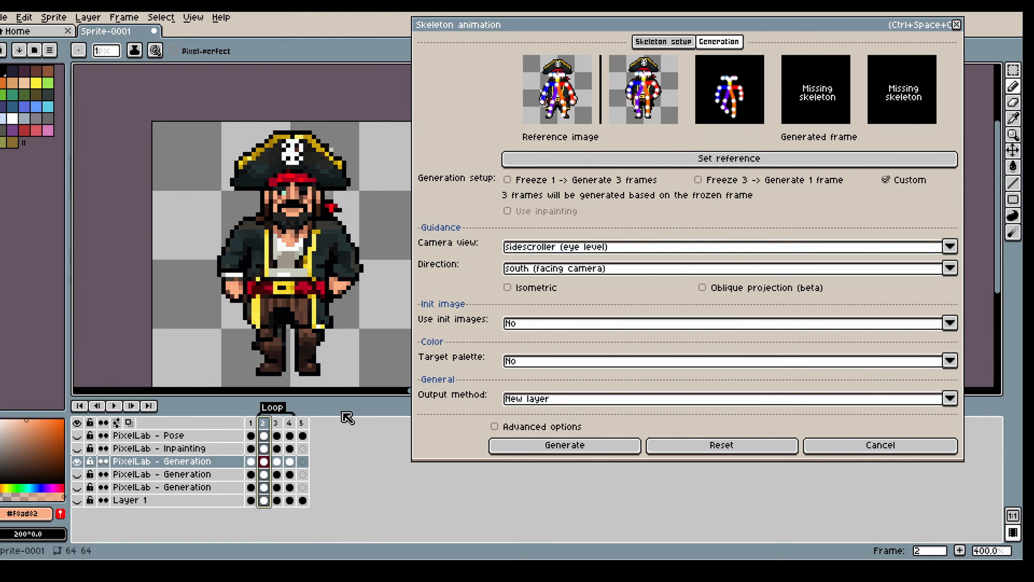
left_click(748, 188)
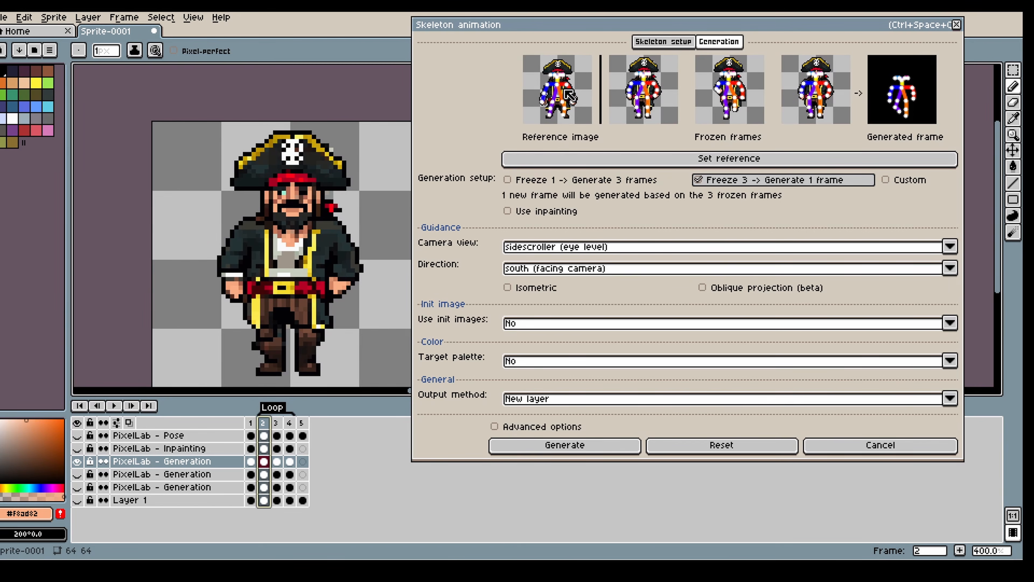
left_click(251, 423)
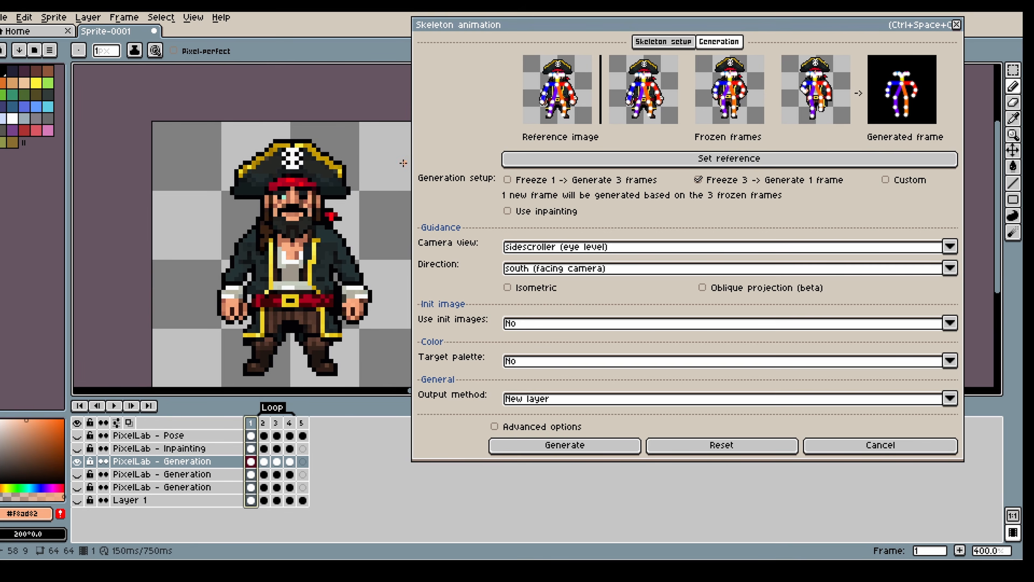
left_click(263, 423)
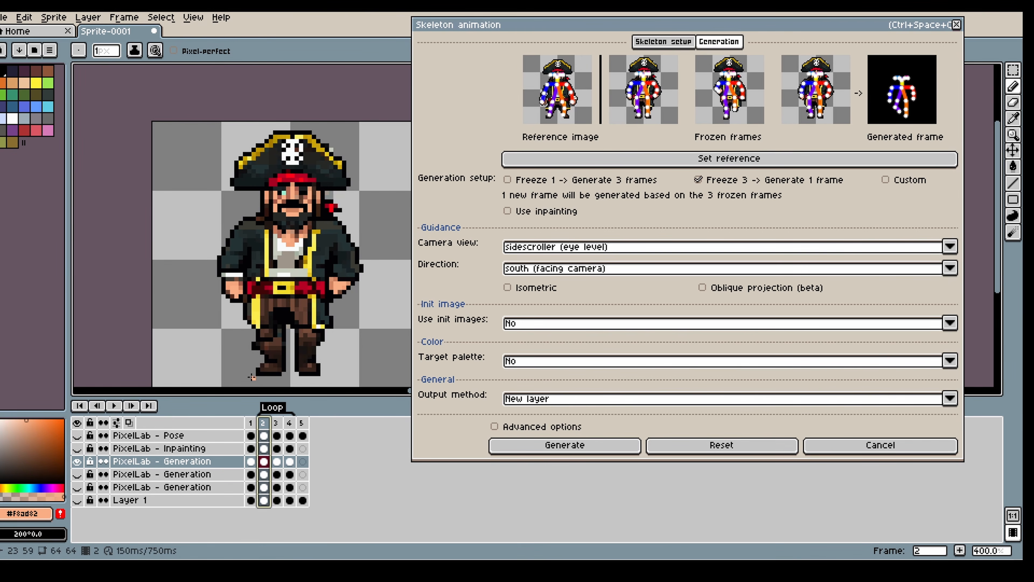
left_click(251, 422)
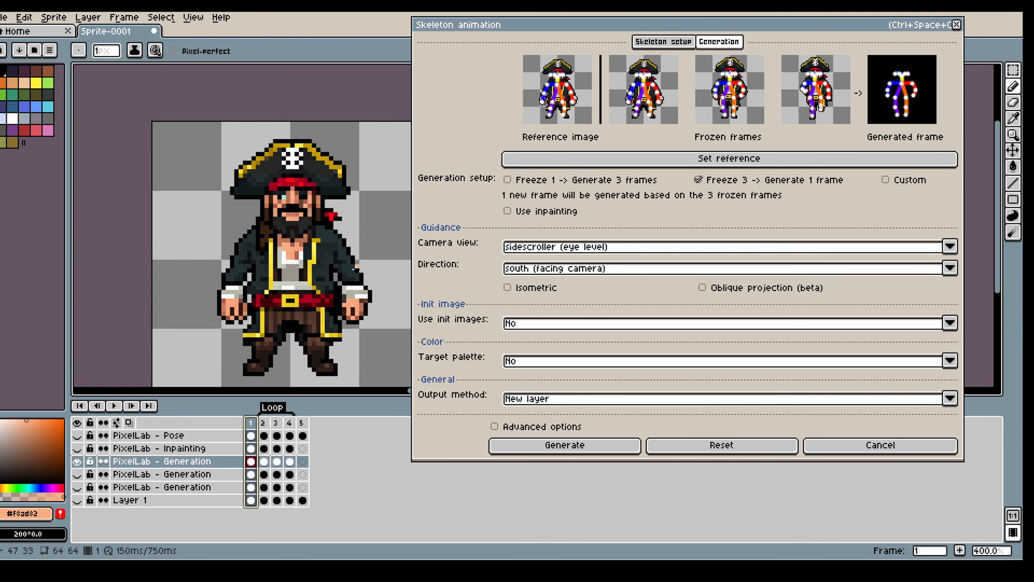
left_click(263, 422)
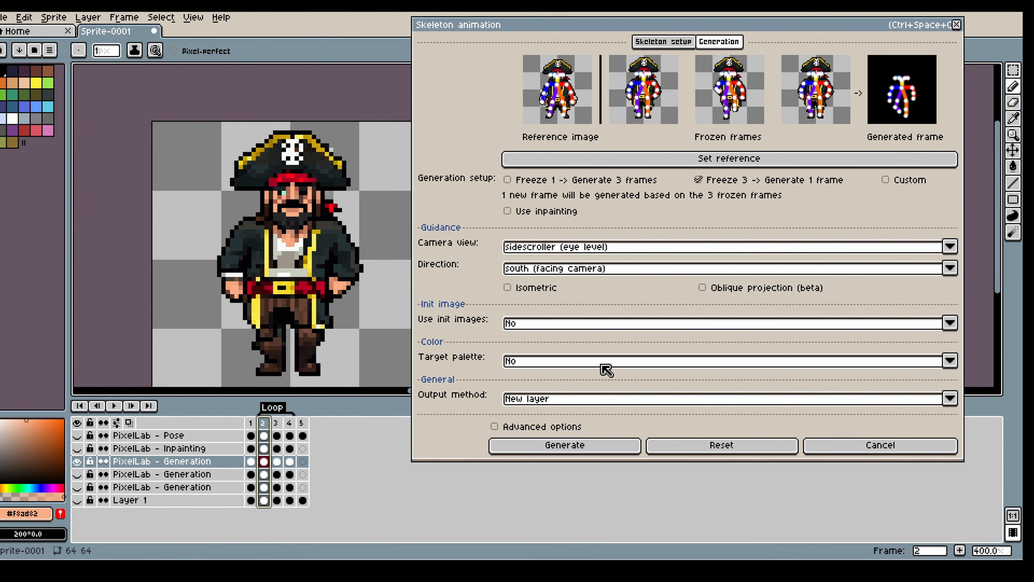
- Generate one new frame from the three frozen frames and bring frame 5 into view
left_click(579, 450)
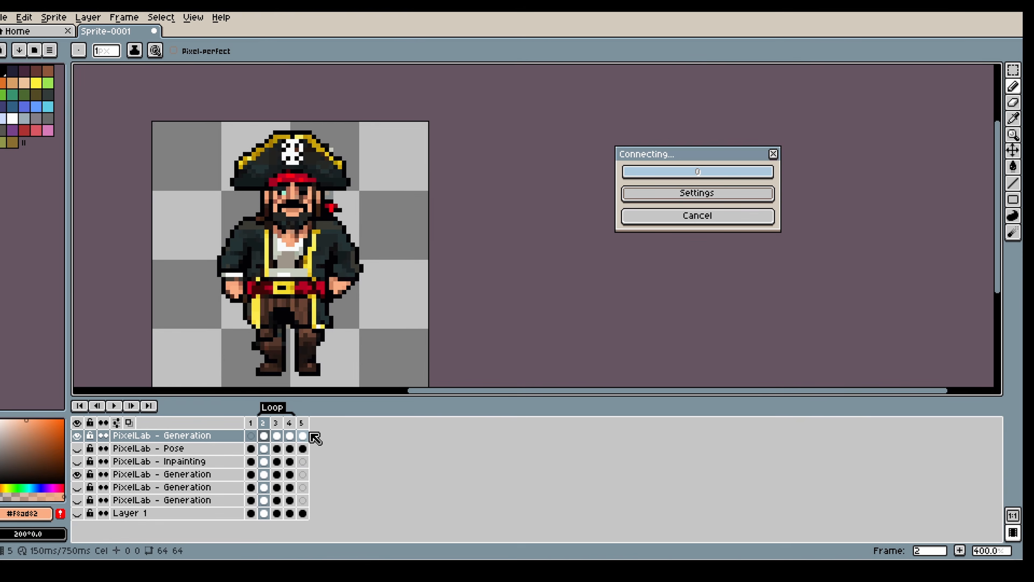
left_click(304, 423)
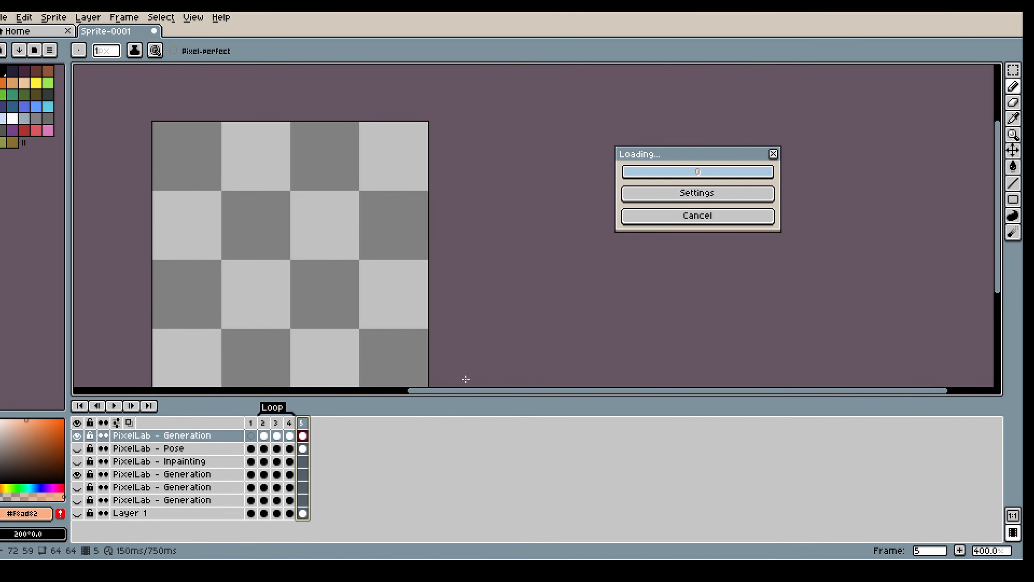
left_click_drag(996, 248, 1001, 277)
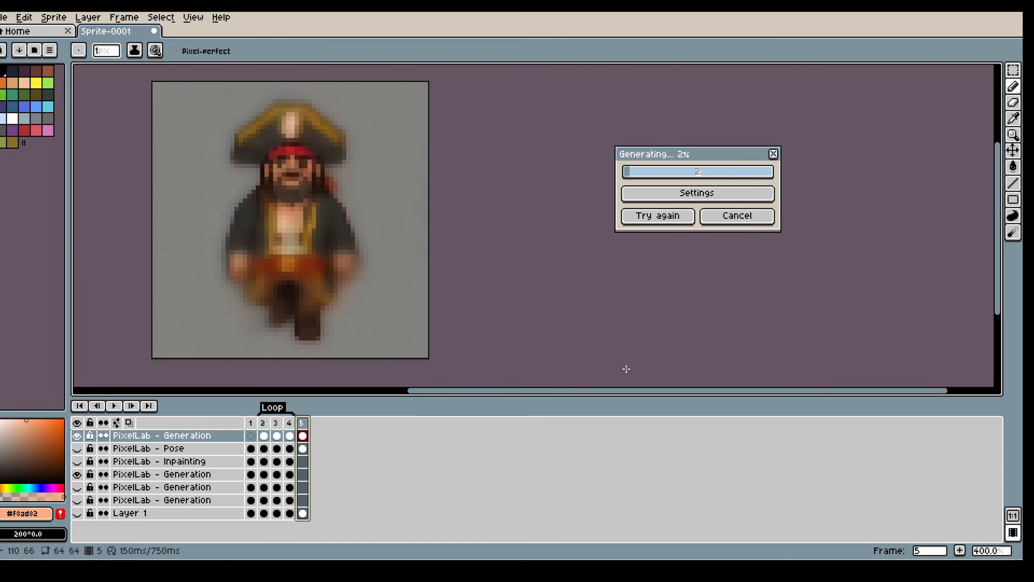
- Show the pose skeleton during generation, compare its position on the sprite across frames 2 to 5, and hide it again
left_click(78, 448)
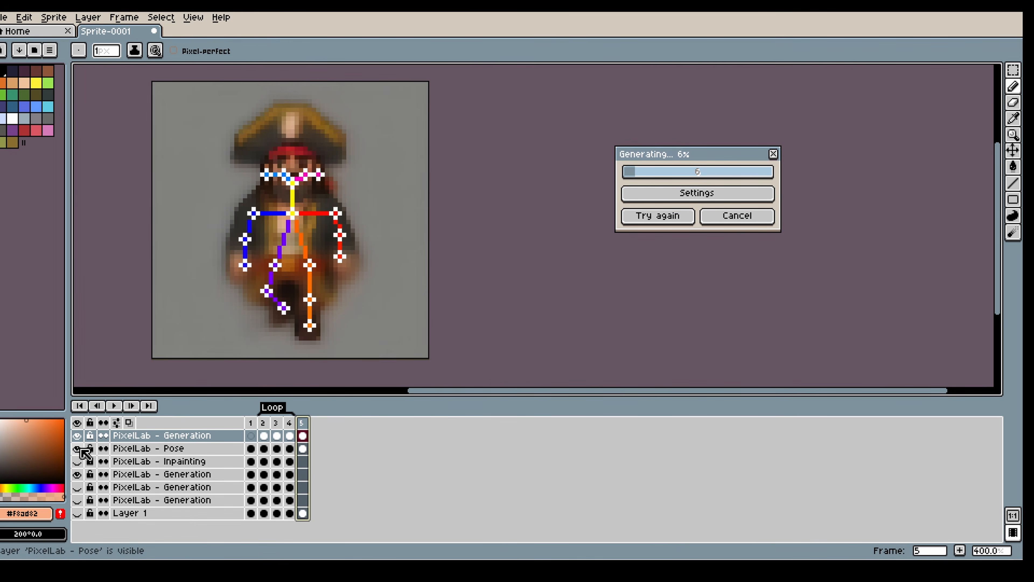
left_click(290, 423)
left_click(276, 422)
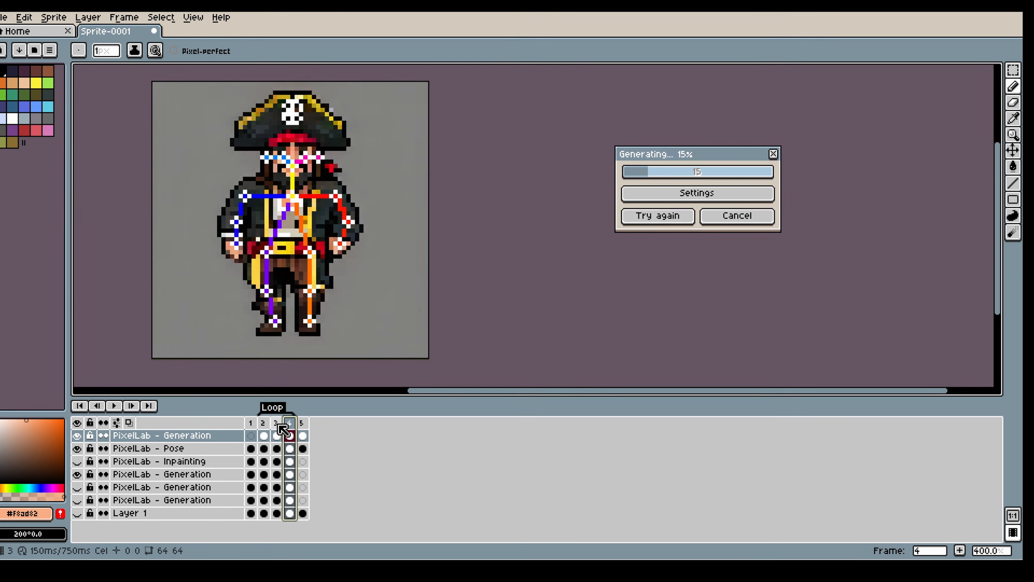
left_click(263, 423)
left_click(276, 423)
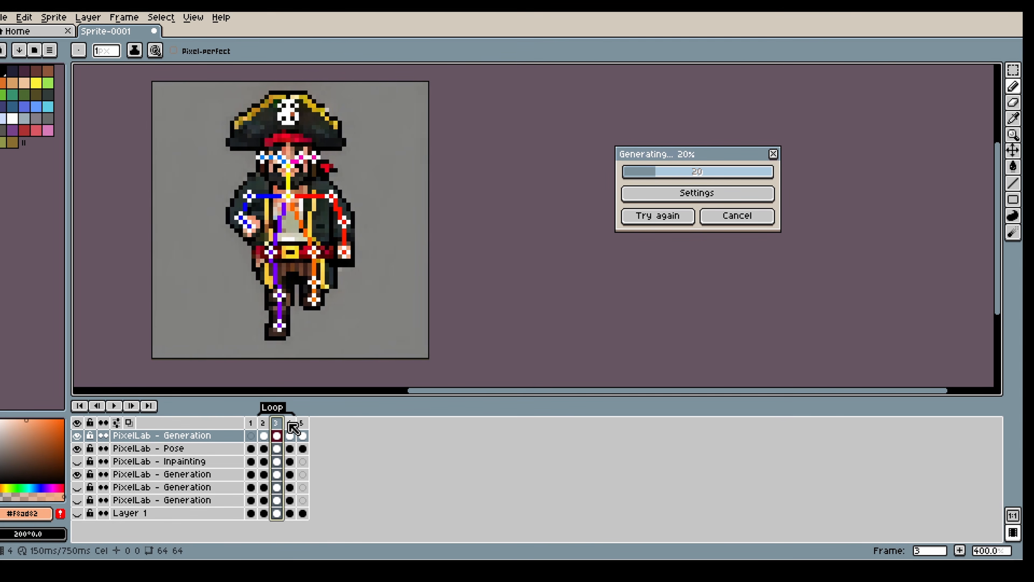
left_click(290, 423)
left_click(301, 426)
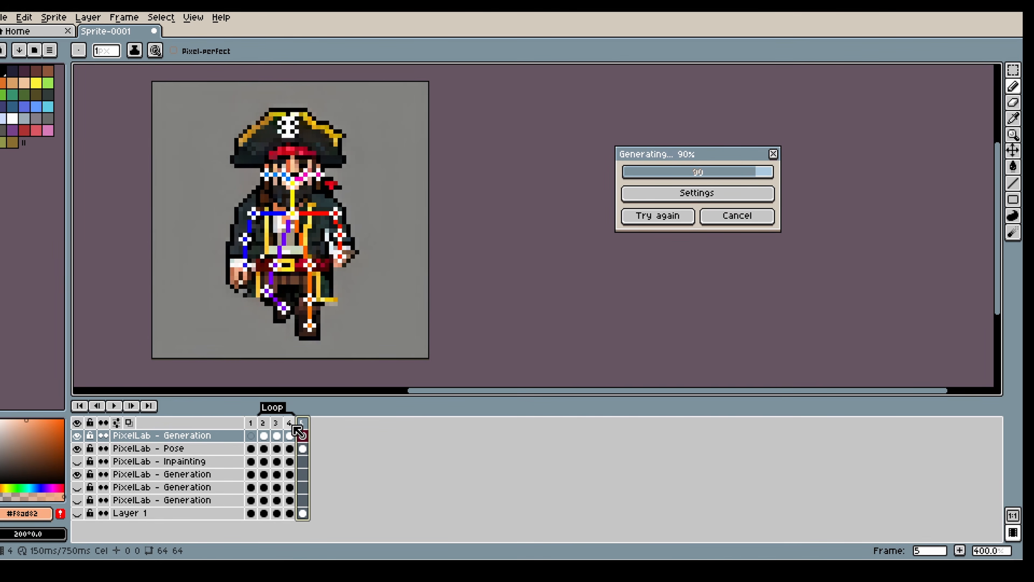
left_click(78, 447)
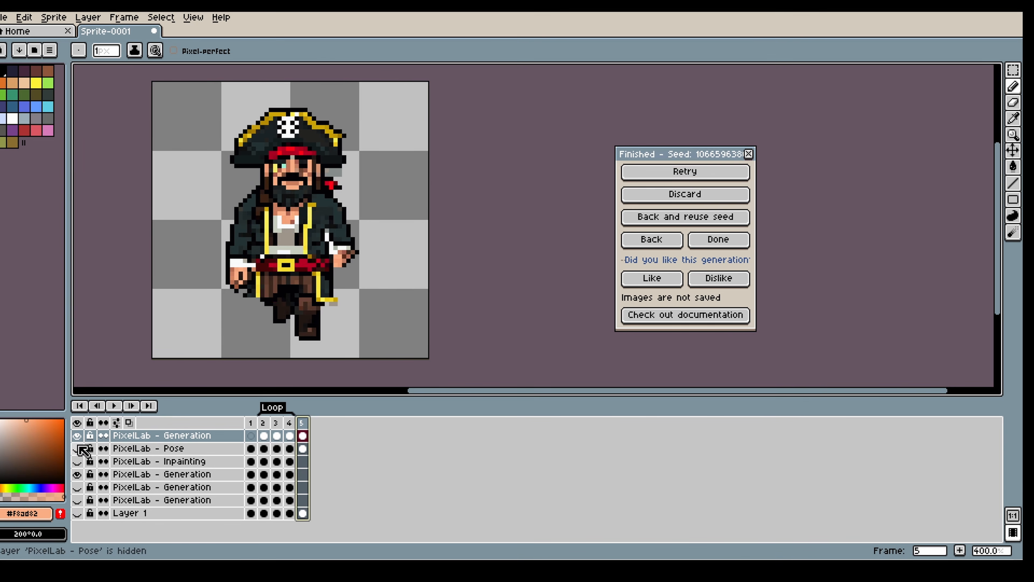
left_click(78, 447)
left_click(78, 447)
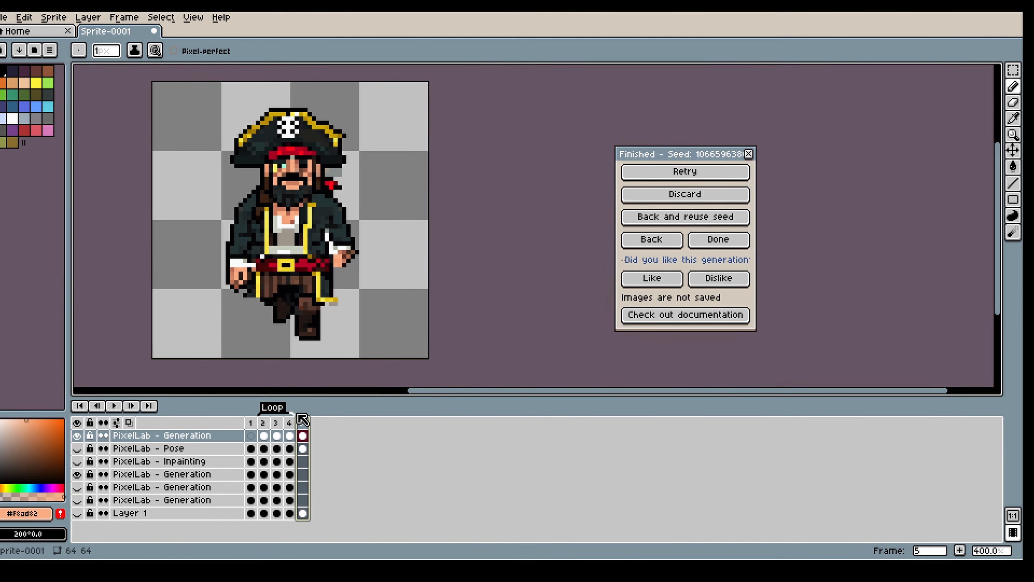
- Extend the Loop tag to frame 5 and preview the animation with the older generation layer hidden
left_click_drag(298, 414, 310, 414)
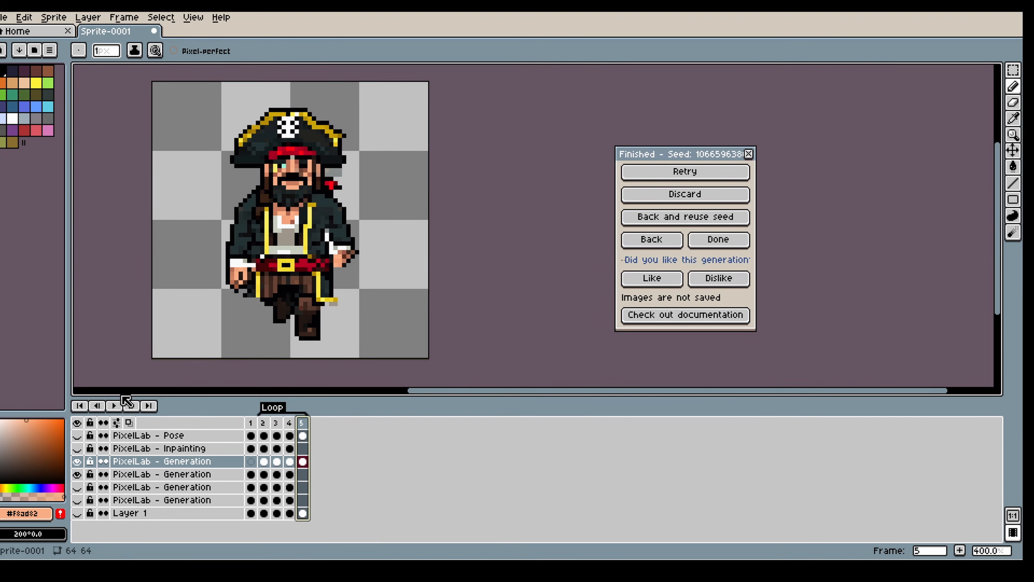
left_click(77, 473)
left_click(115, 406)
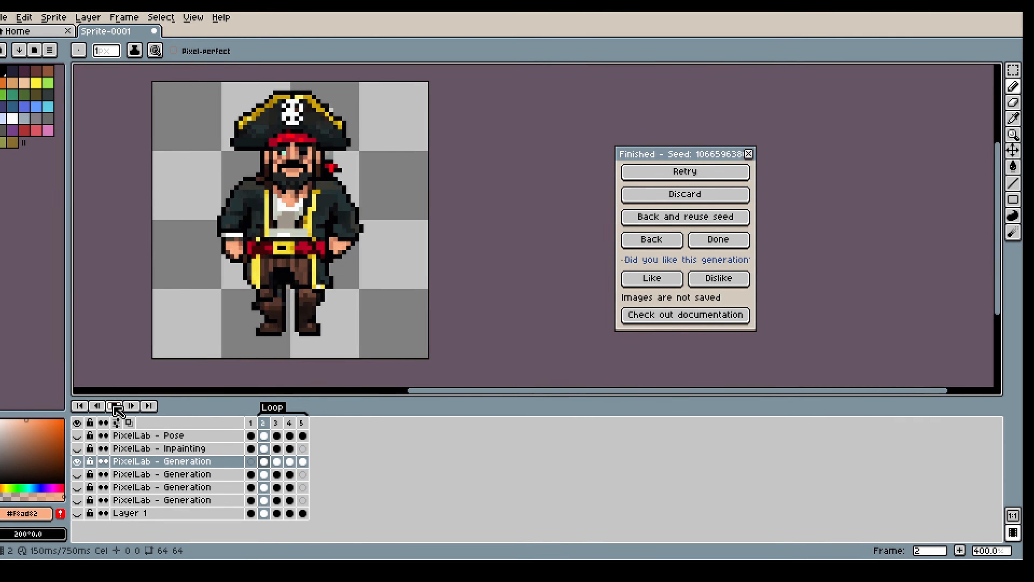
left_click(115, 406)
- Make the PixelLab - Pose layer visible and compare the skeleton's height in frames 3 and 5
left_click(280, 426)
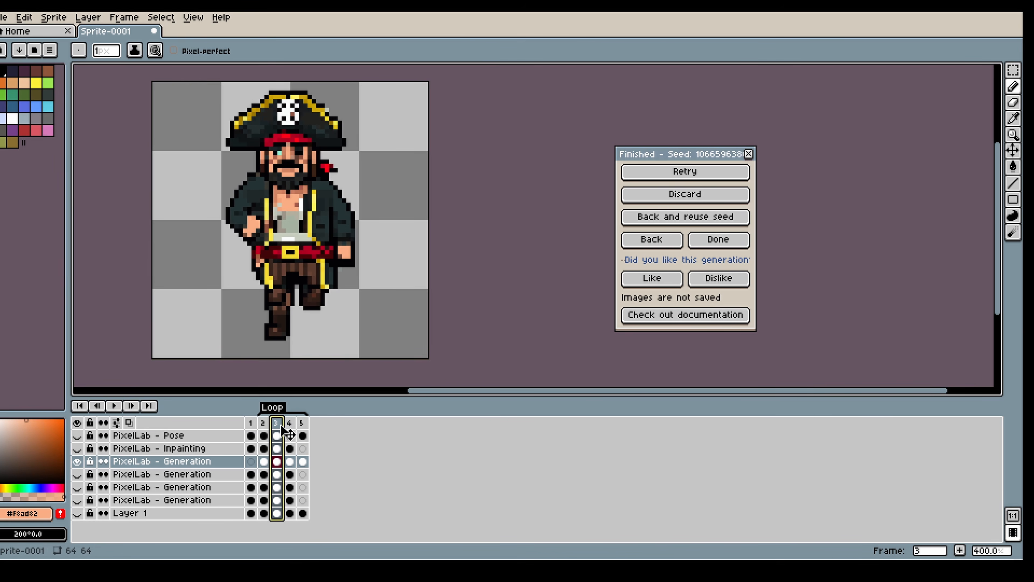
left_click(76, 435)
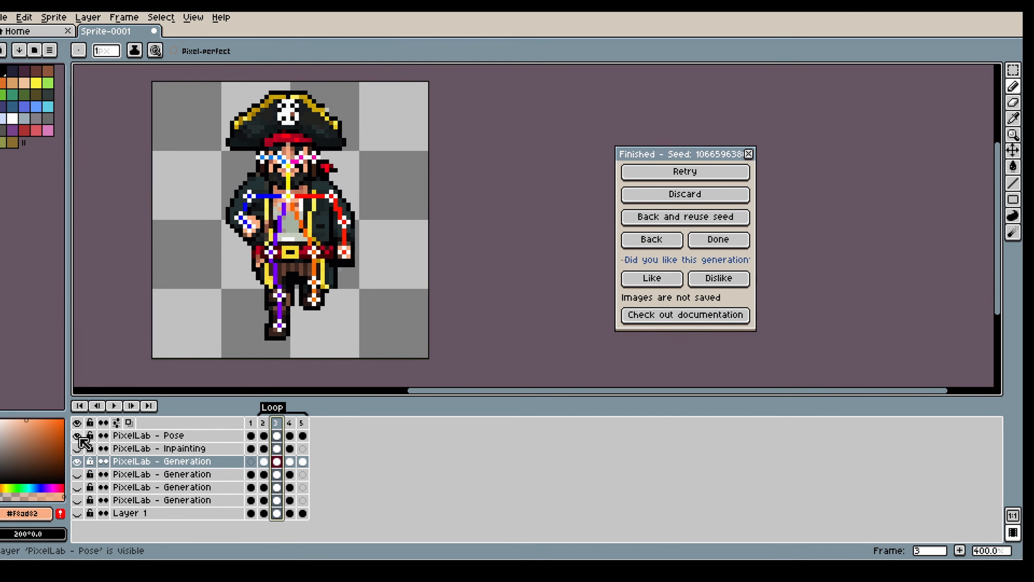
left_click(302, 424)
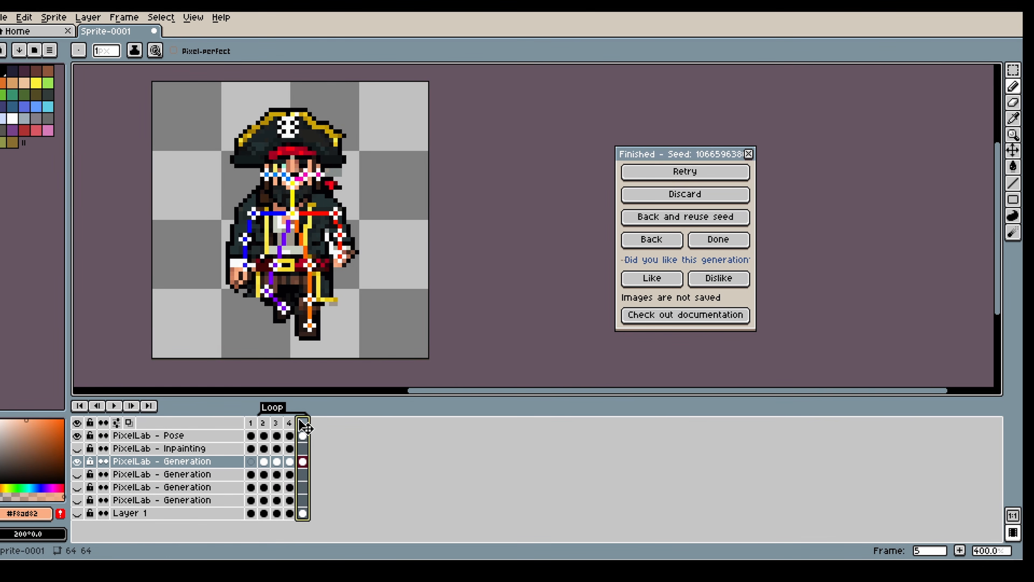
left_click(275, 423)
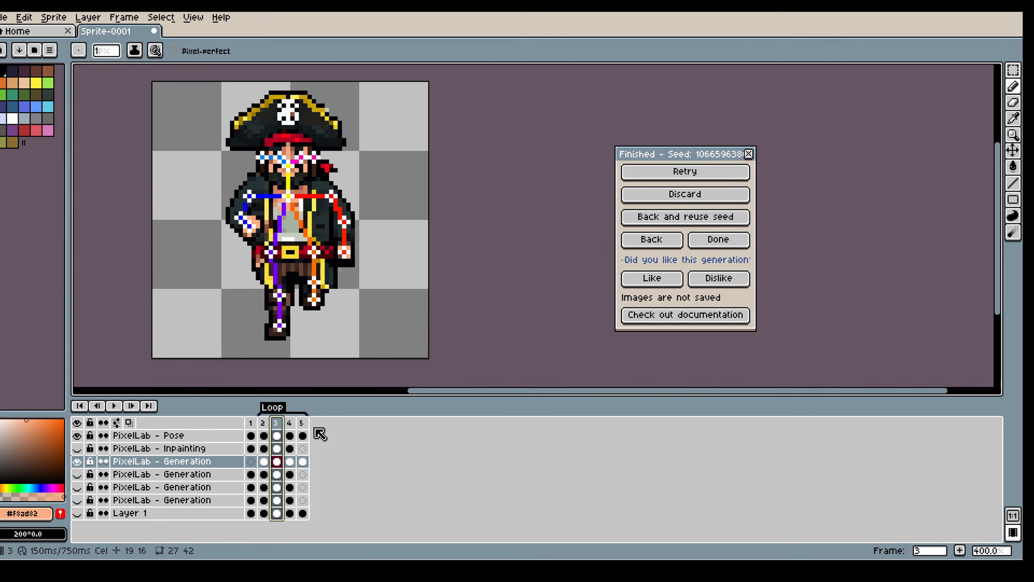
left_click(306, 424)
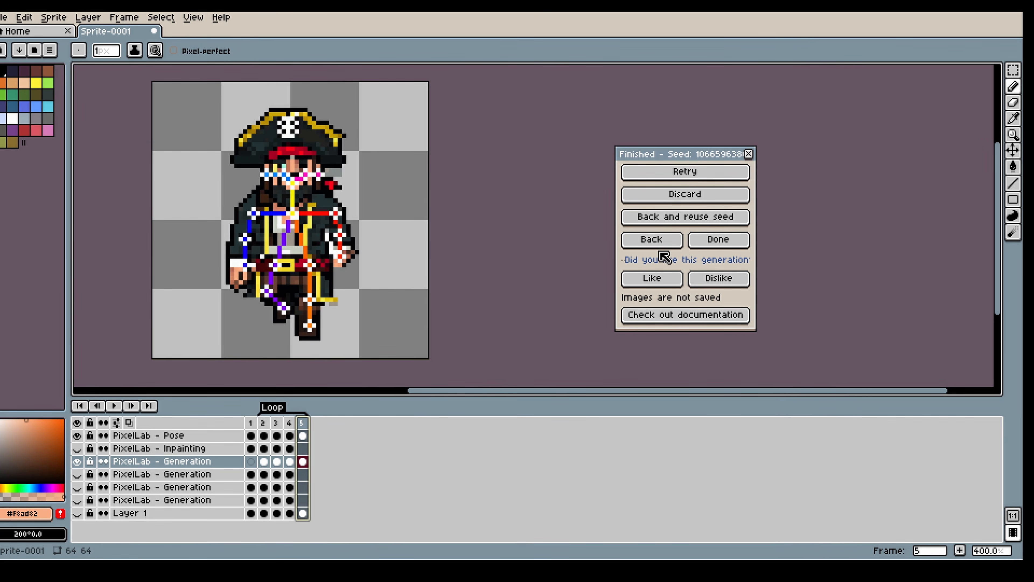
- Return to the skeleton setup, set frame 5 as the animation to adjust, and rescale its skeleton with a y offset of -5
left_click(652, 240)
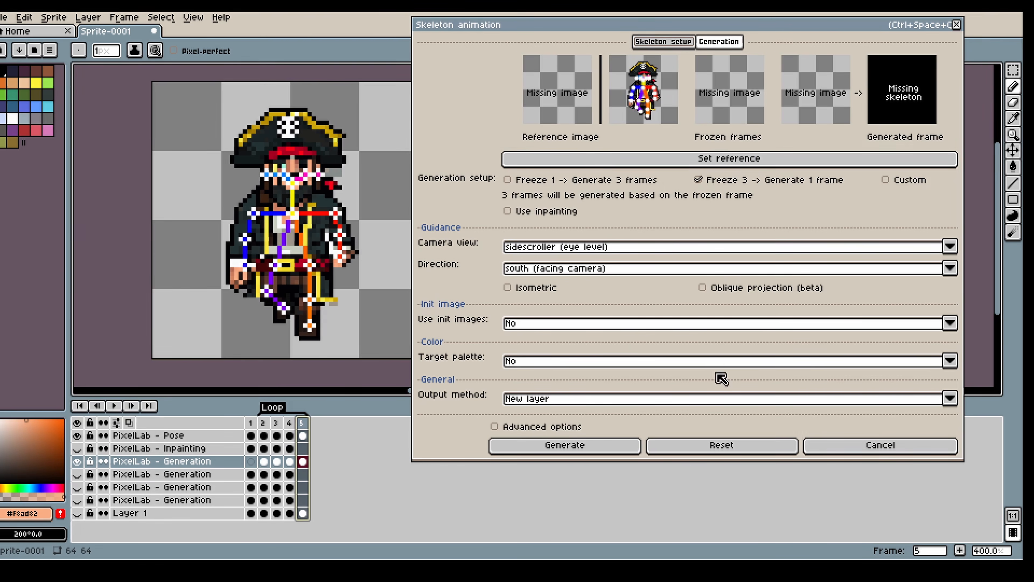
left_click(688, 41)
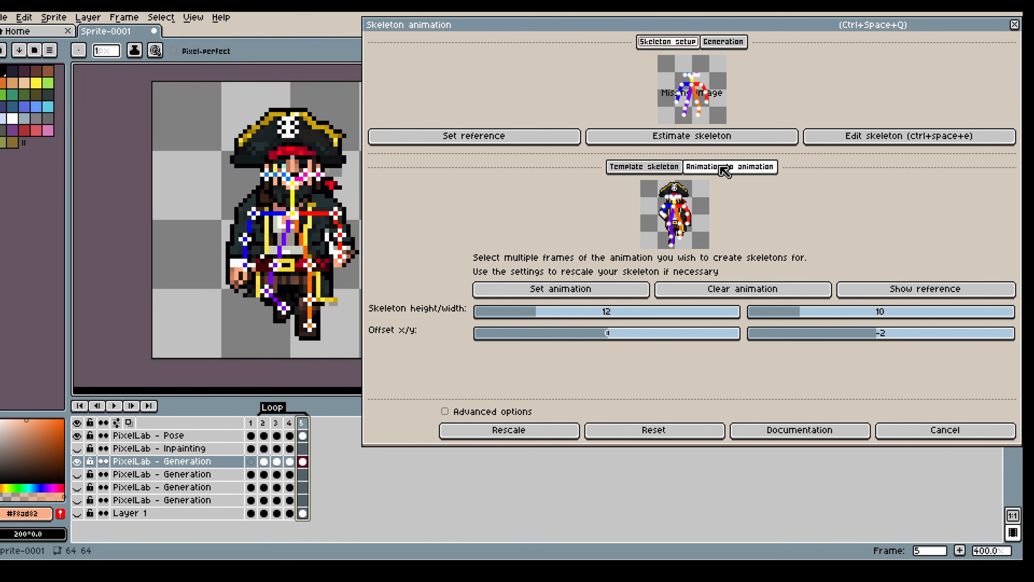
left_click(570, 290)
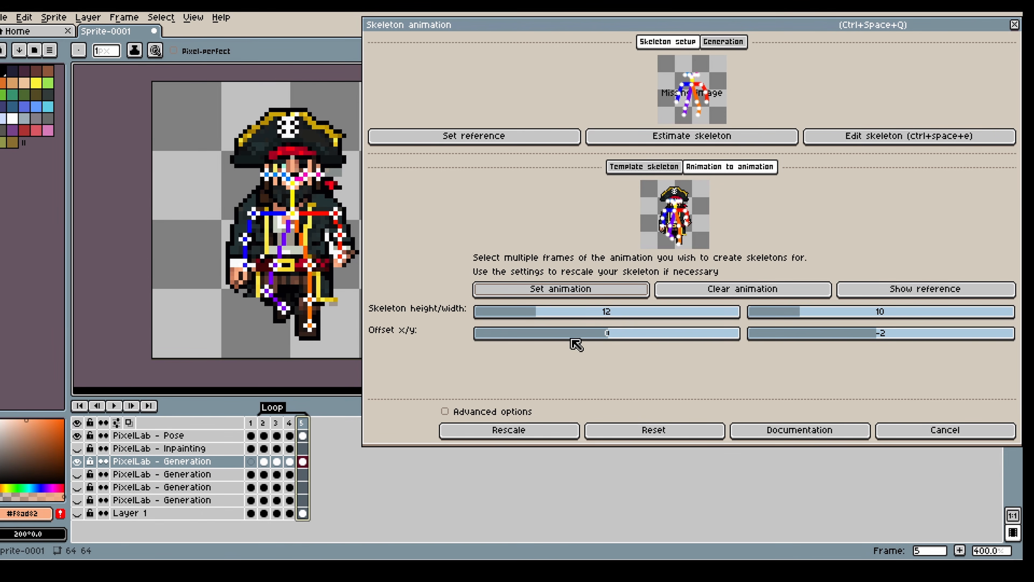
left_click(872, 336)
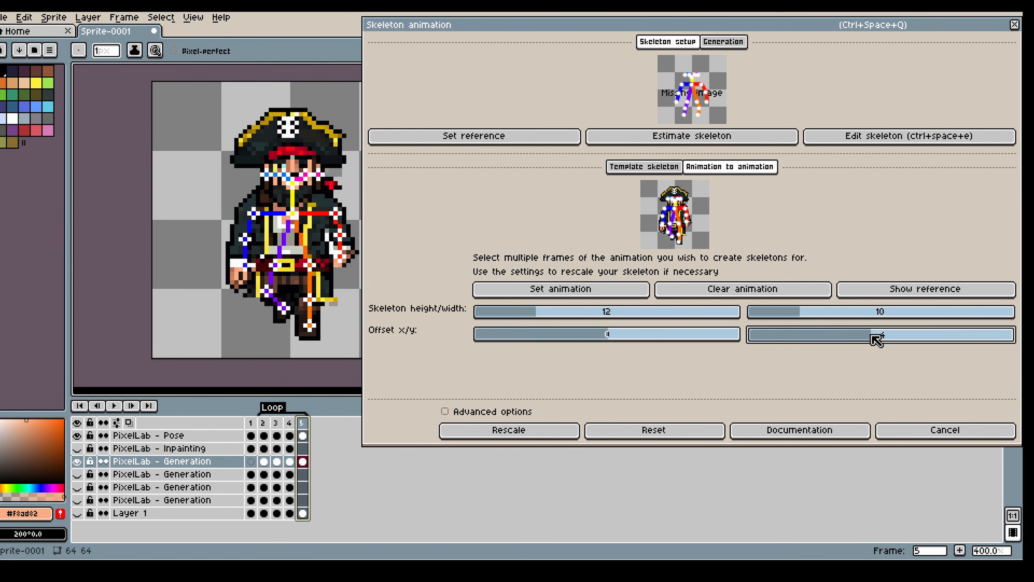
left_click_drag(872, 335, 869, 336)
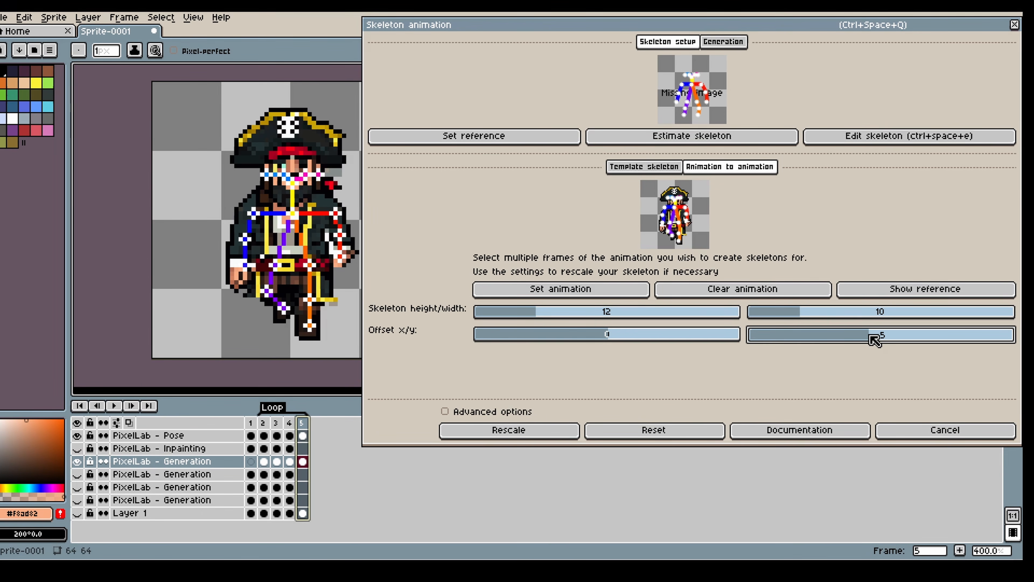
left_click(520, 437)
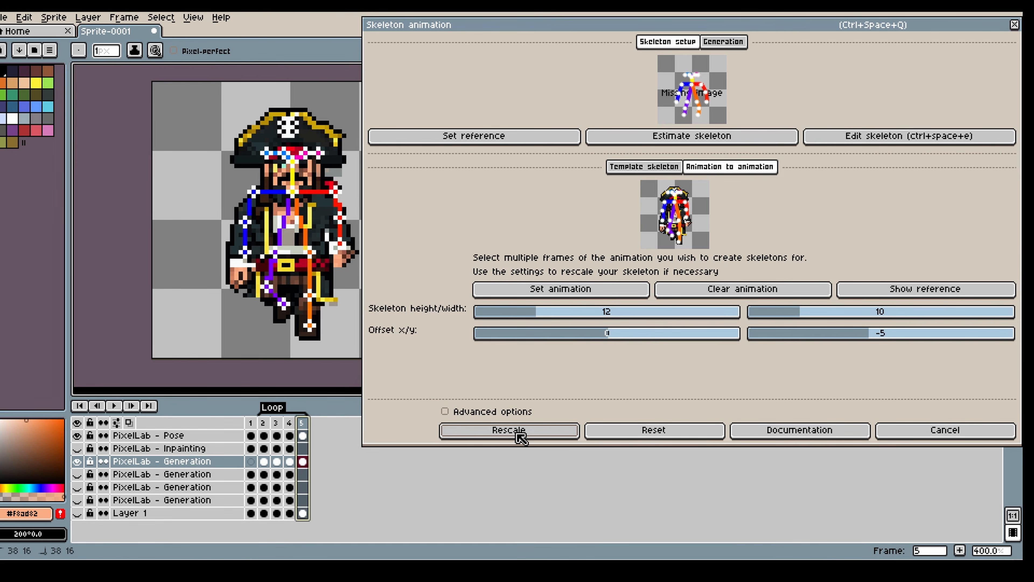
- Compare the rescaled skeleton in frame 5 with the skeletons in frames 3 and 4
left_click(274, 423)
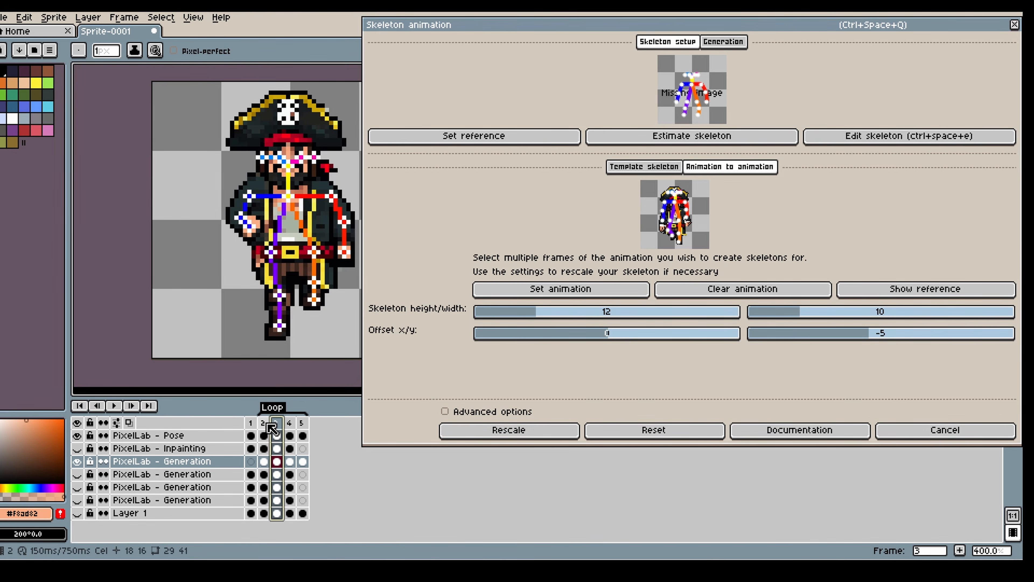
left_click(290, 423)
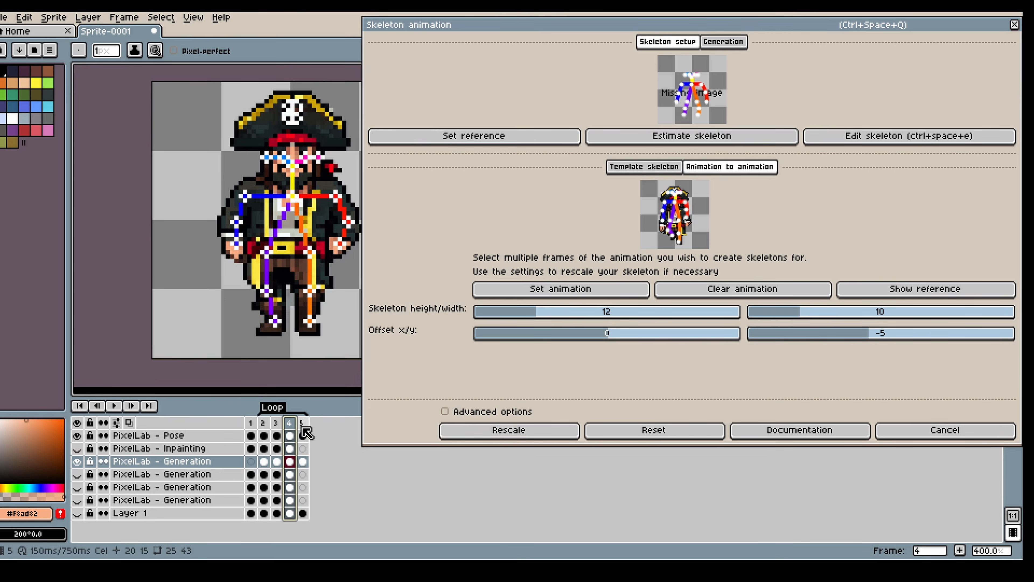
left_click(302, 424)
scroll(326, 347, "down", 1)
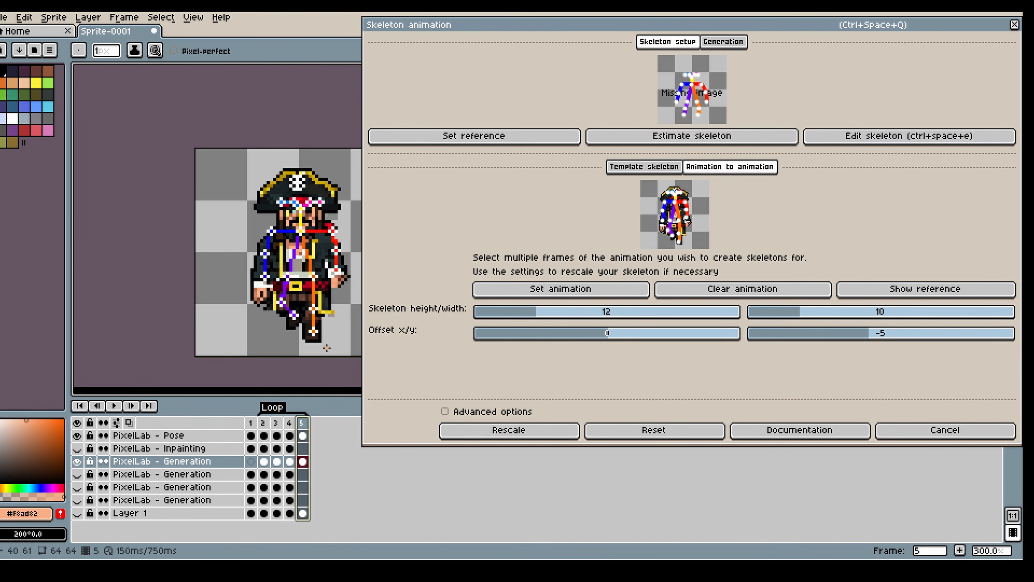
scroll(341, 352, "up", 1)
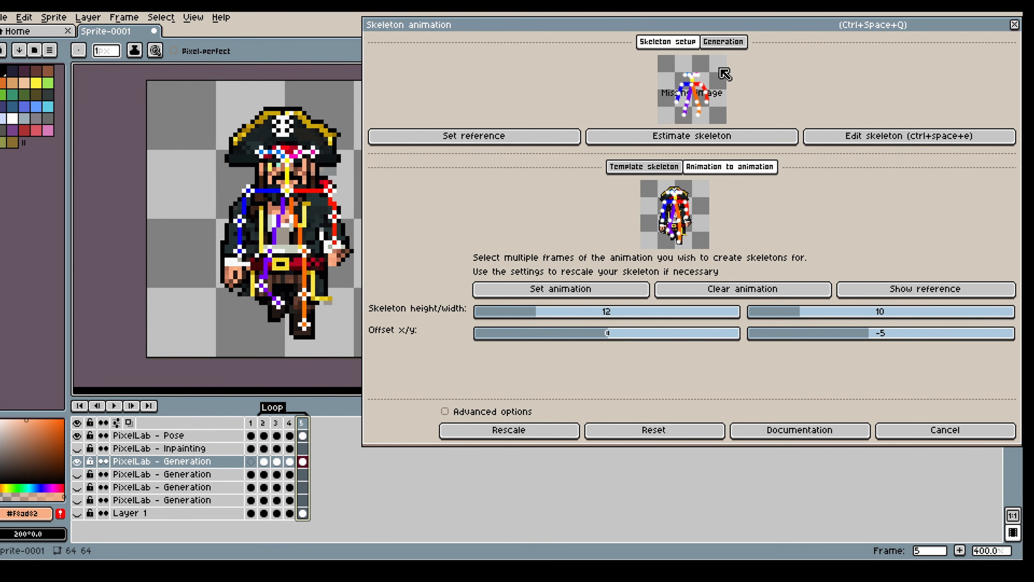
- Return to the generation settings and try to generate one frame with frame 2 as the first frozen frame
left_click(729, 42)
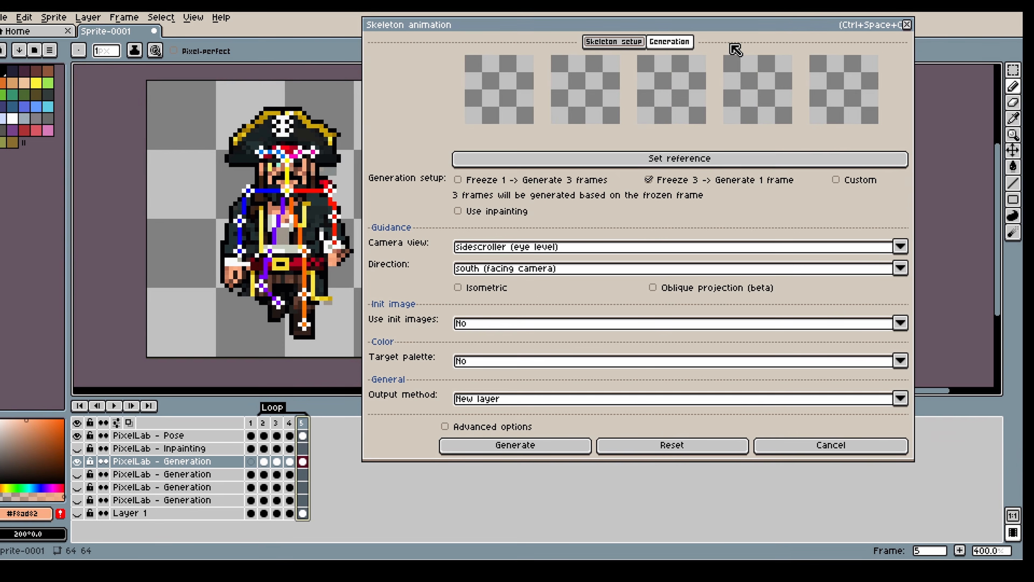
left_click(263, 423)
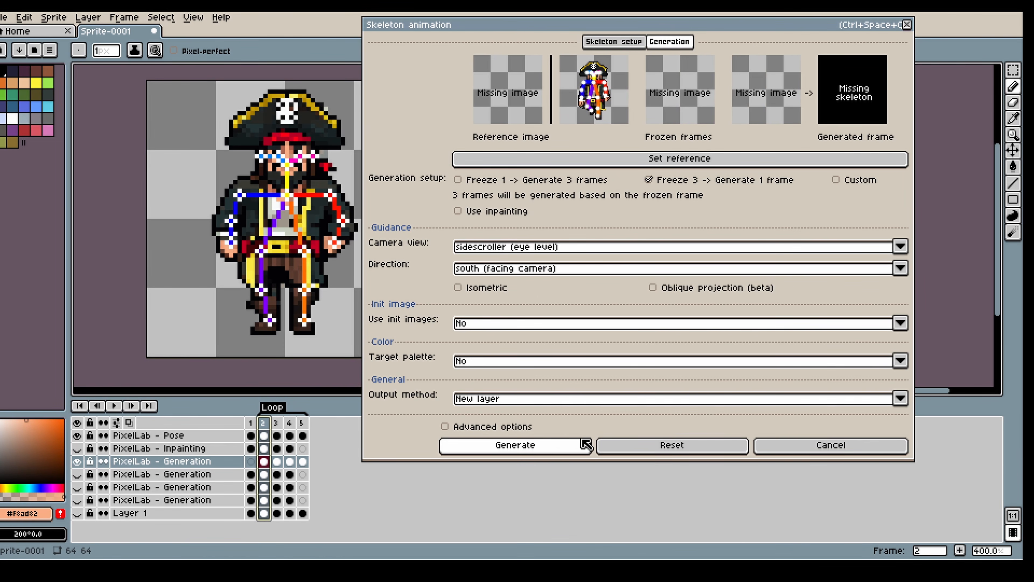
left_click(550, 452)
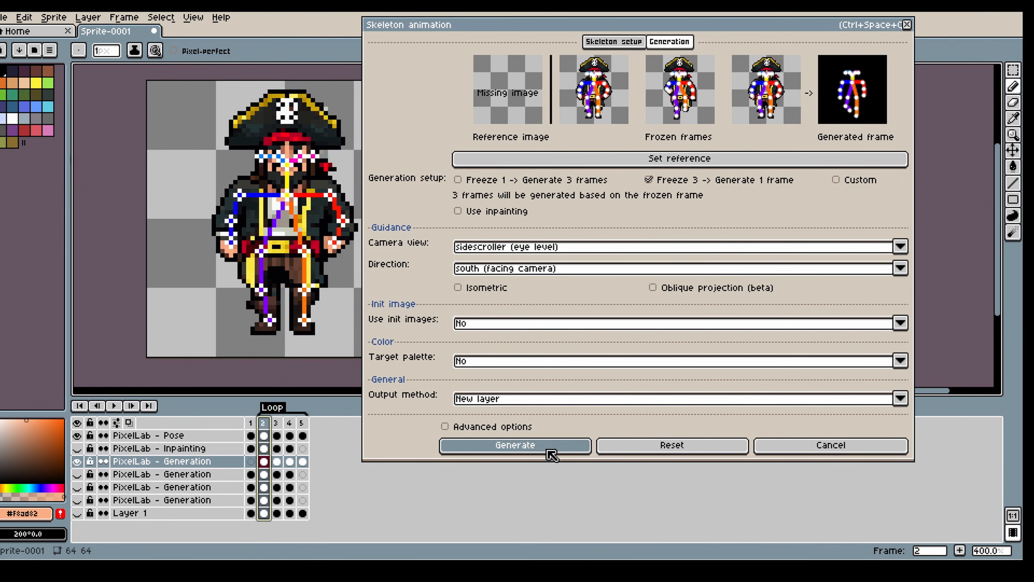
left_click(505, 304)
- Make Layer 1 visible so frame 1 supplies the reference image, and reselect frame 2 as the first frozen frame
left_click(250, 423)
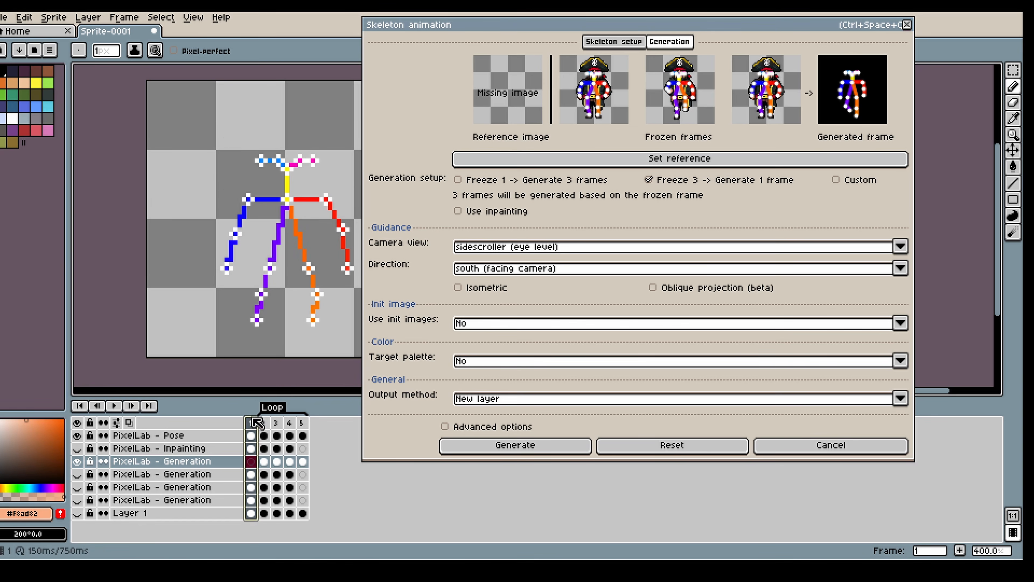
left_click(263, 423)
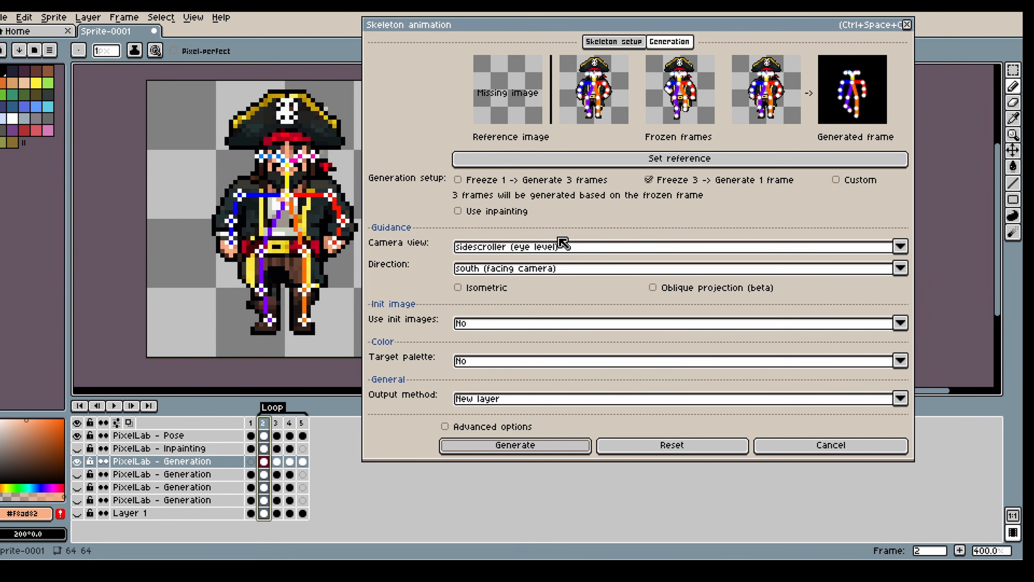
left_click(251, 423)
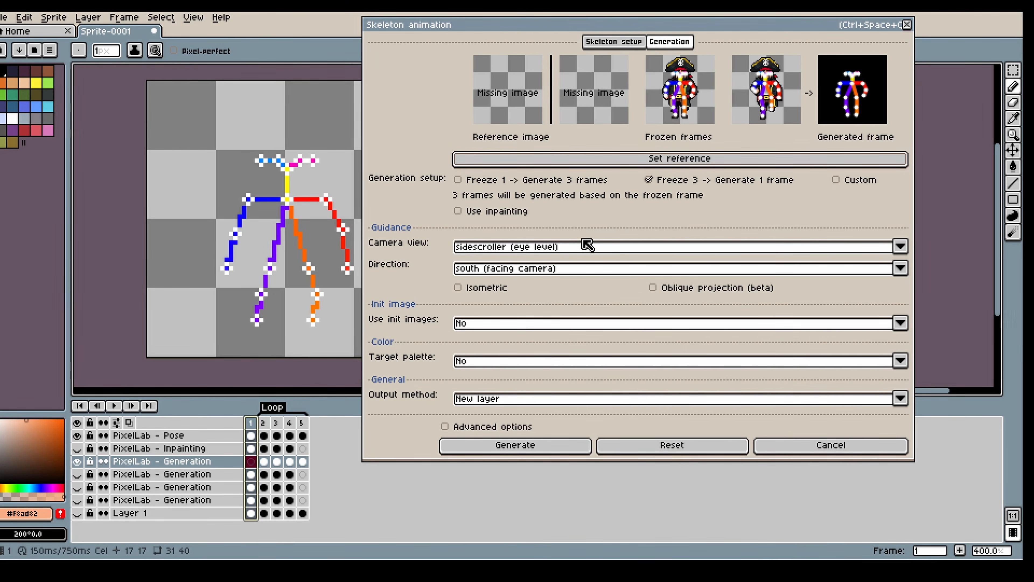
left_click(76, 513)
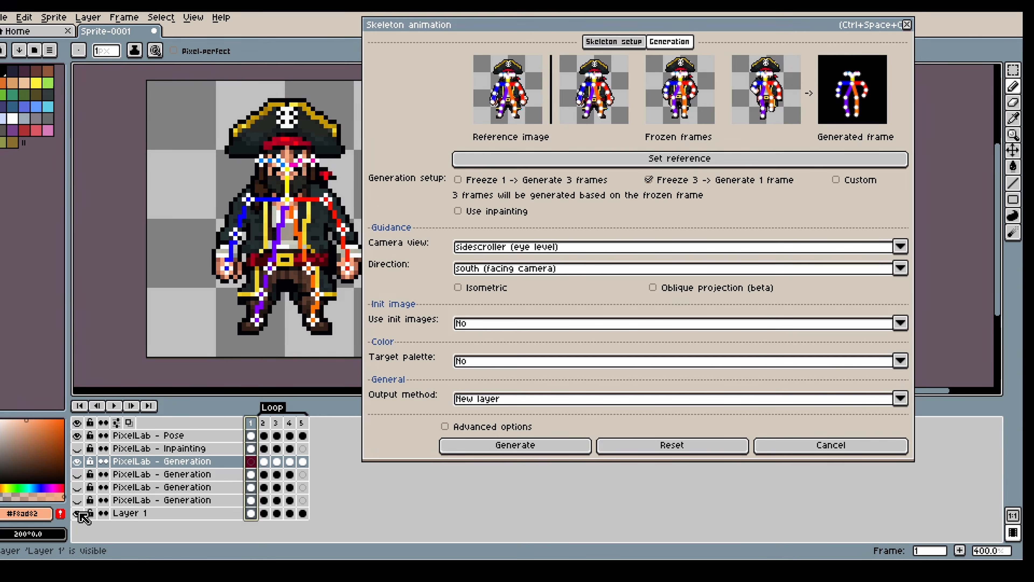
left_click(267, 423)
left_click(251, 423)
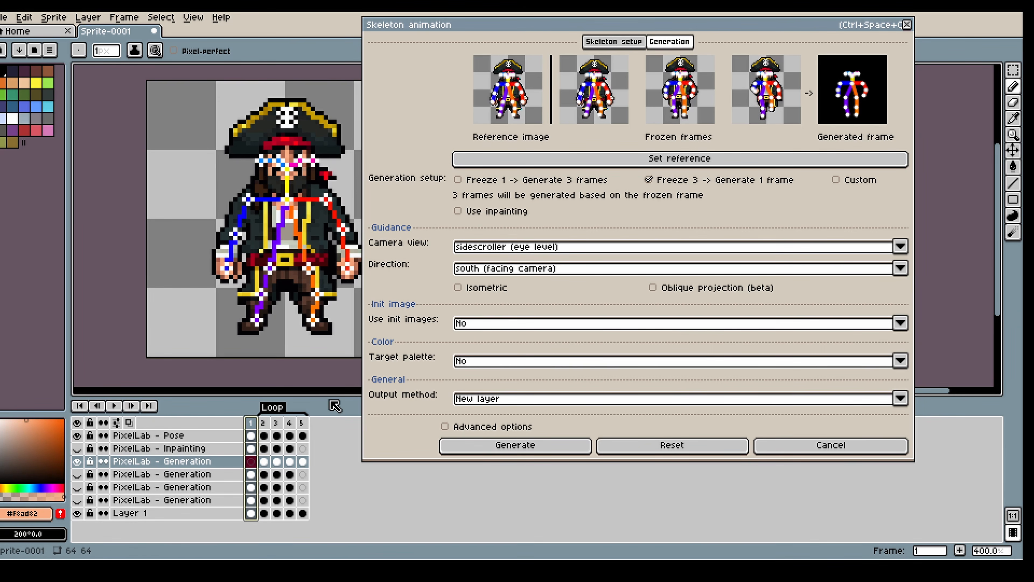
left_click(263, 423)
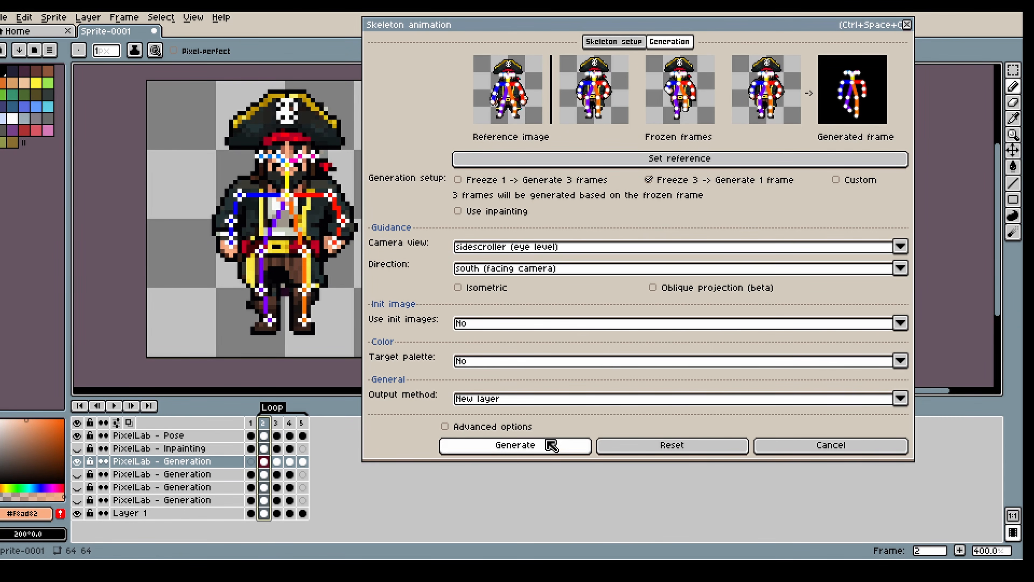
- Delete the Layer 1 cels in frames 2, 3 and 4
left_click(551, 448)
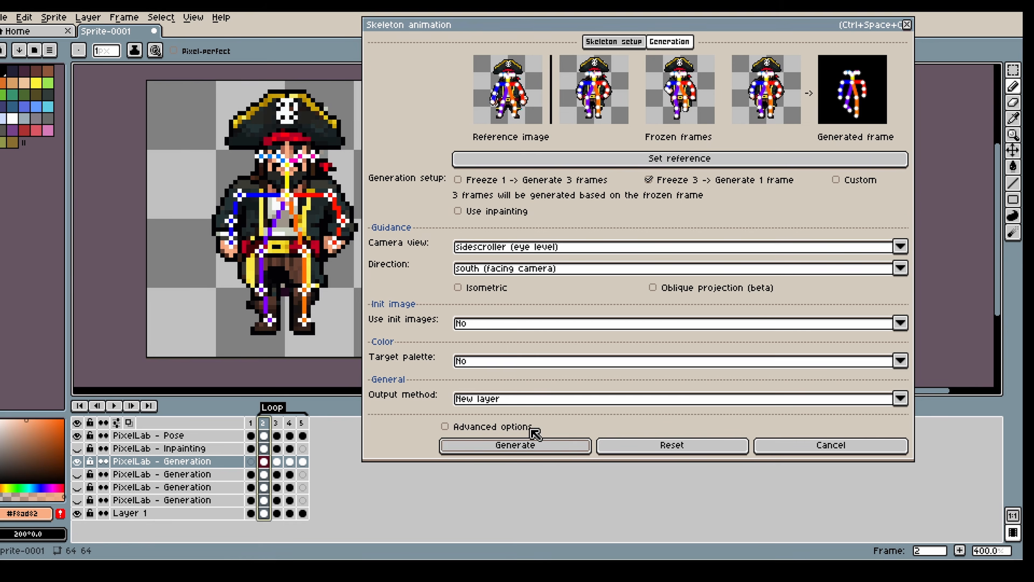
left_click(264, 513)
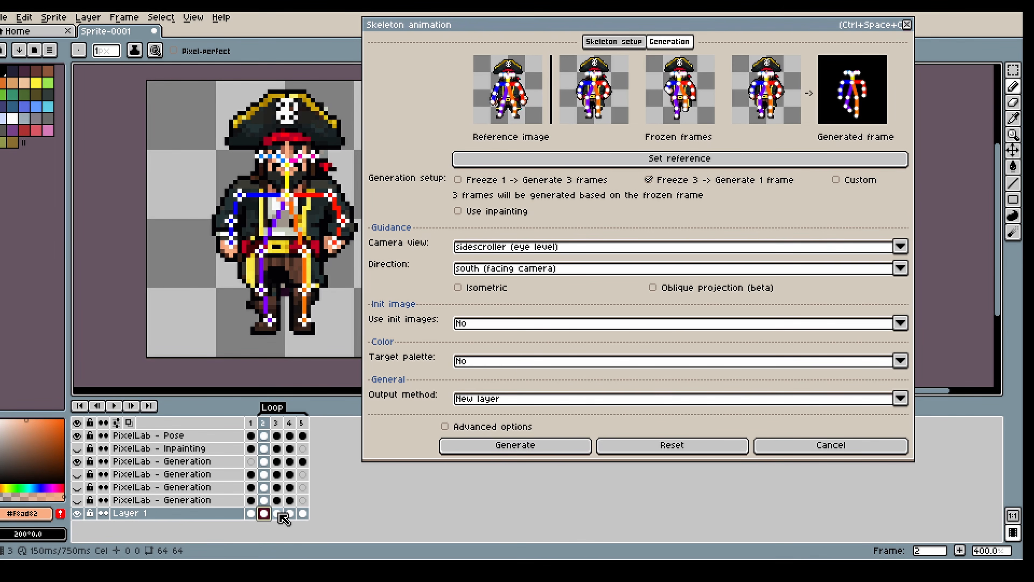
key("Delete")
left_click(278, 514)
key("Delete")
left_click(289, 513)
key("Delete")
left_click(251, 513)
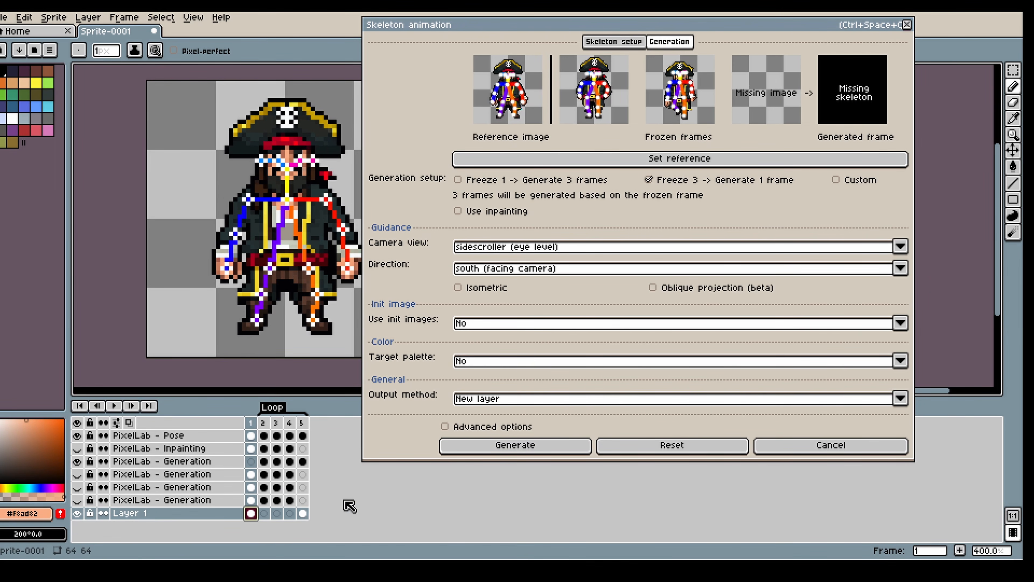
left_click(515, 445)
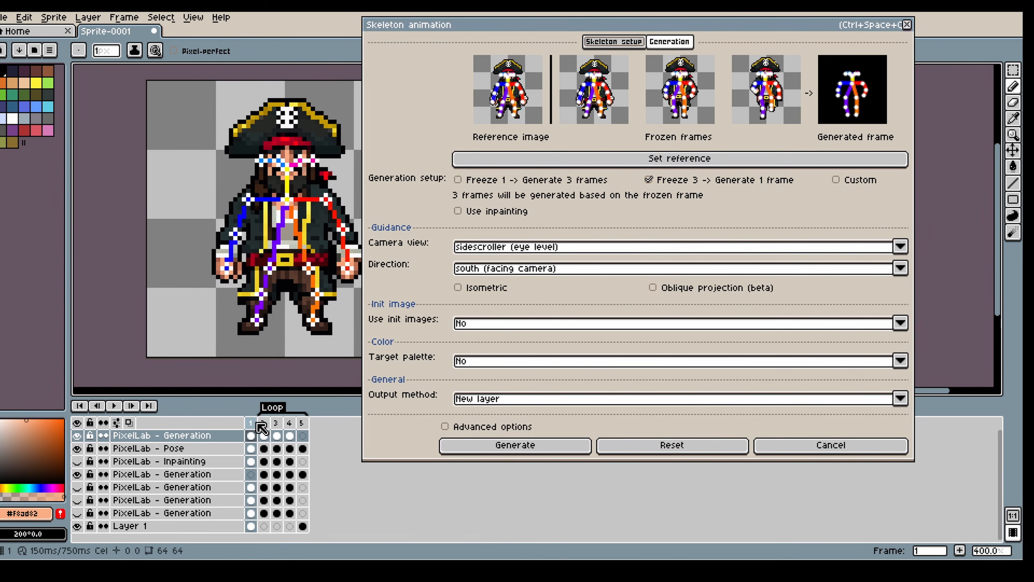
left_click(263, 423)
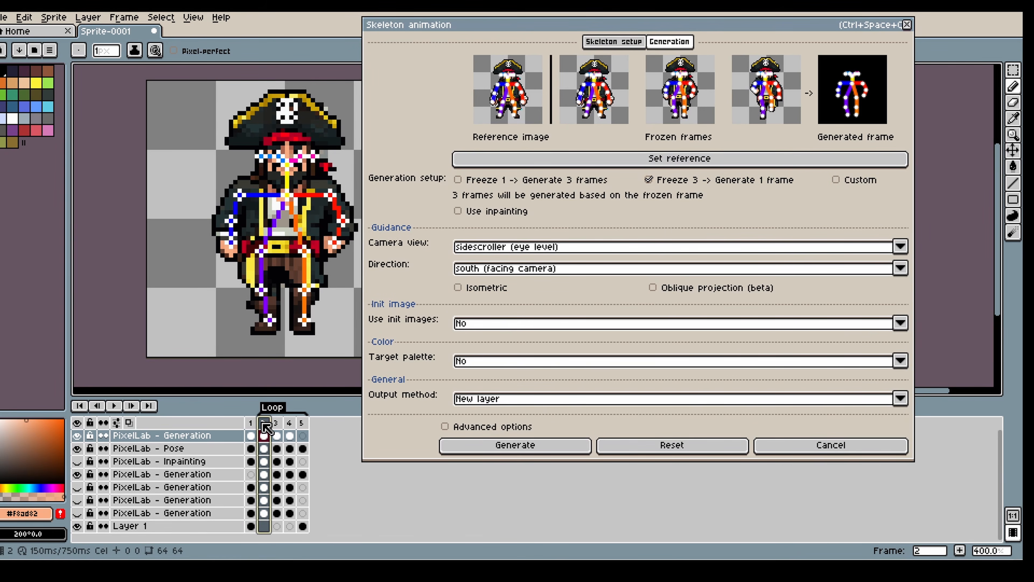
right_click(228, 445)
left_click(269, 472)
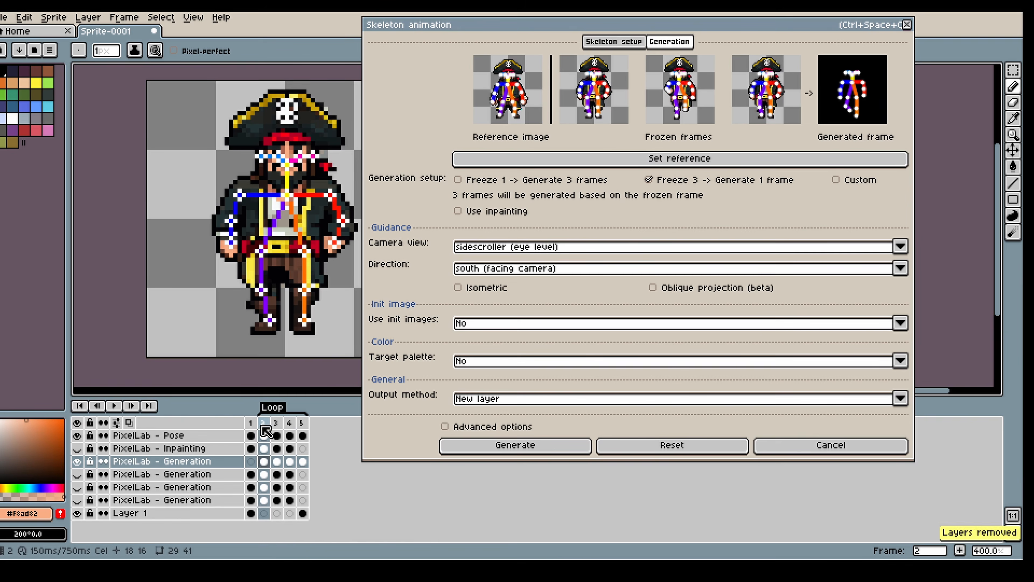
- Generate one frame with frame 2 as the first frozen frame, and show frame 5 with the older generation layer hidden
left_click(266, 426)
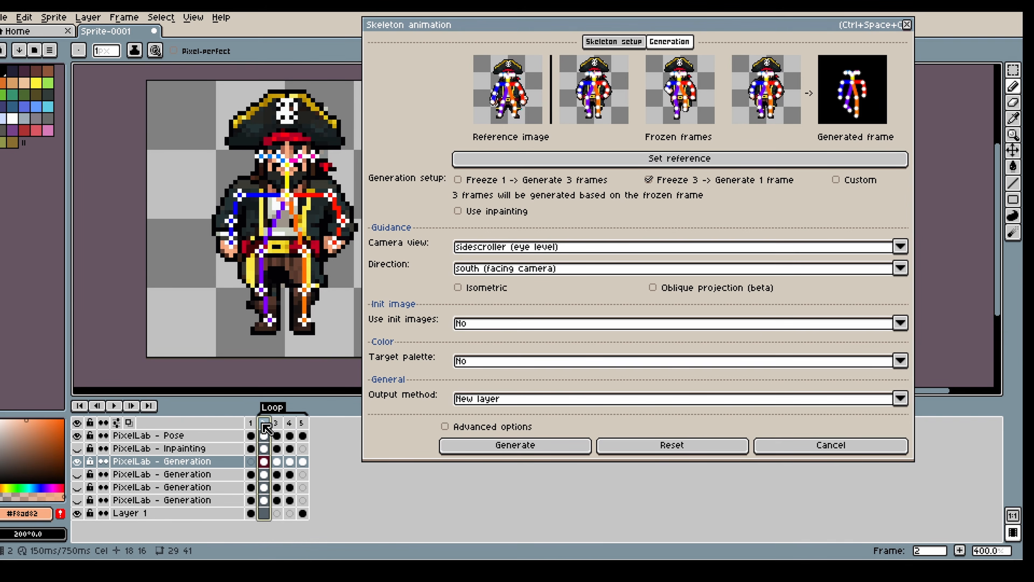
left_click(493, 447)
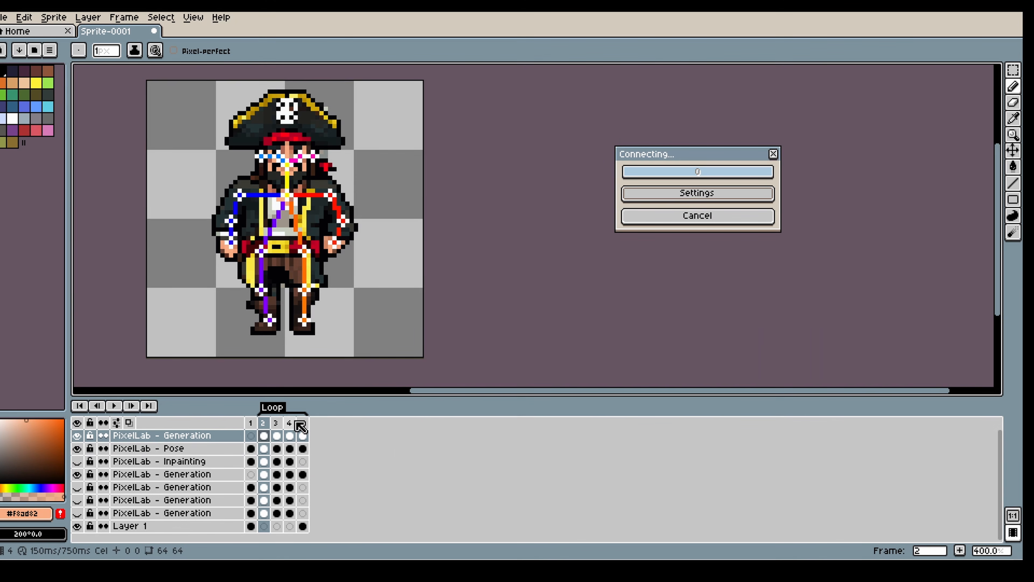
left_click(301, 423)
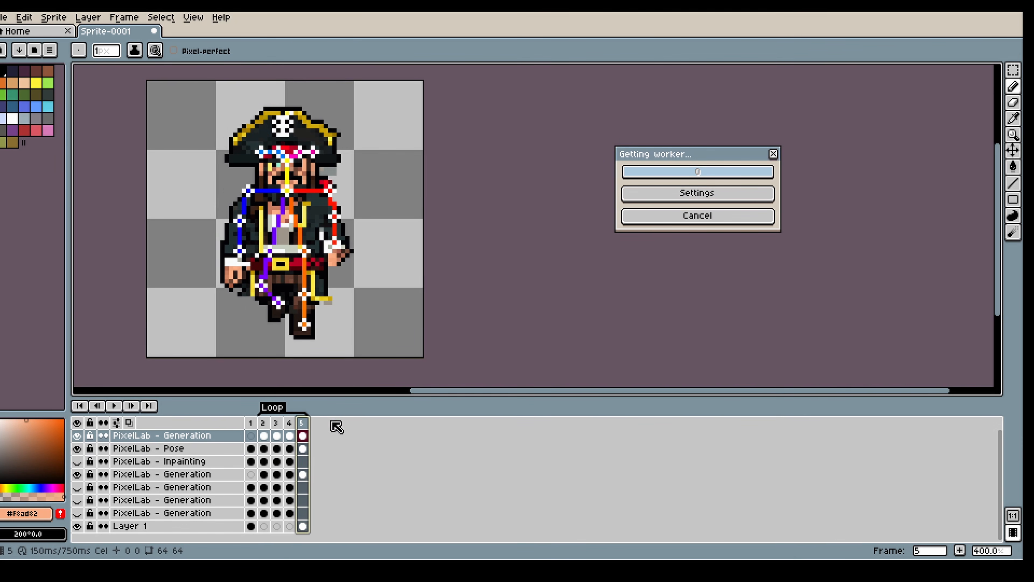
left_click(78, 448)
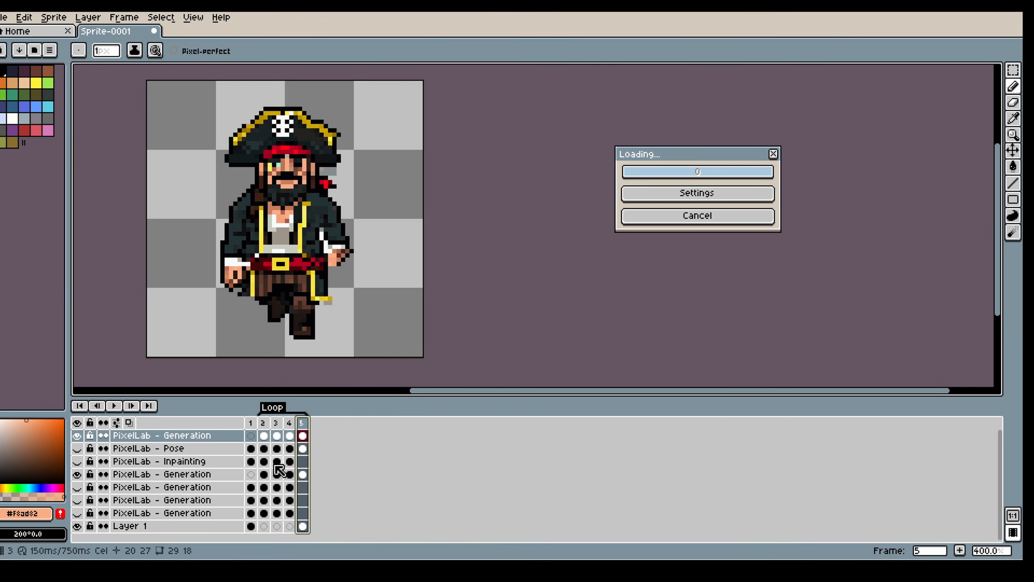
left_click(78, 448)
left_click(78, 449)
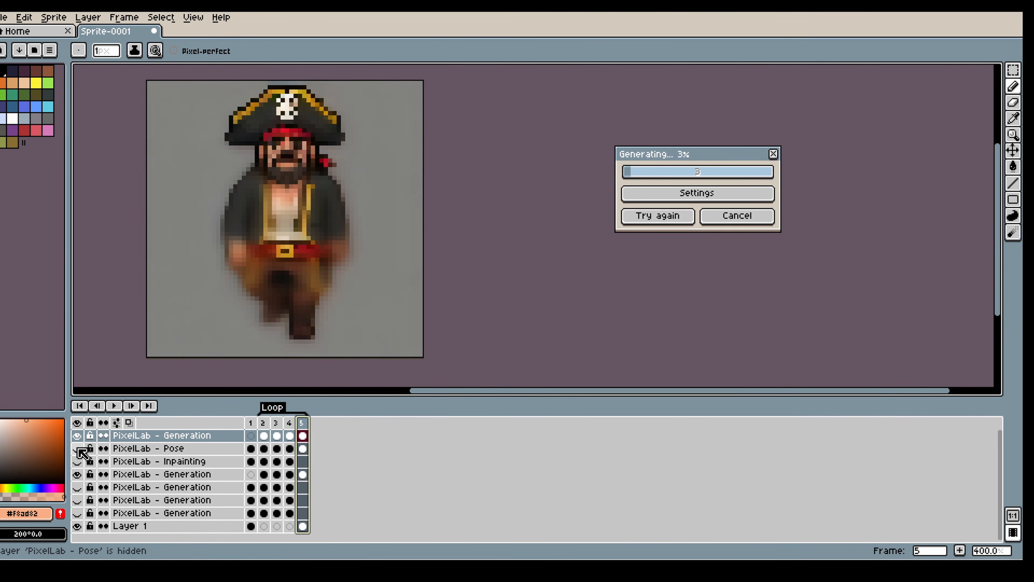
left_click(78, 449)
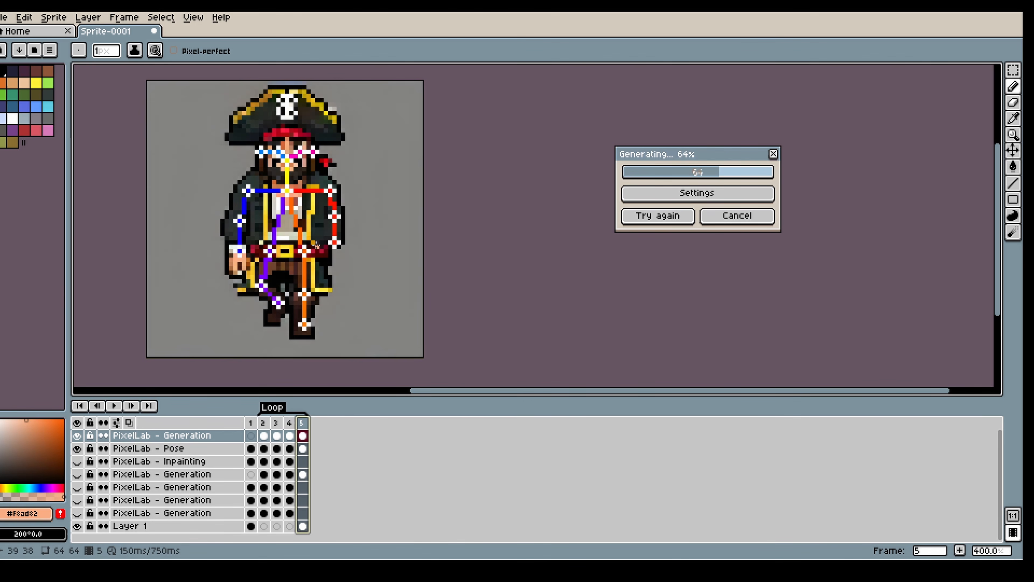
- Compare the newly generated frame 5 with frames 4 and 3
left_click(289, 426)
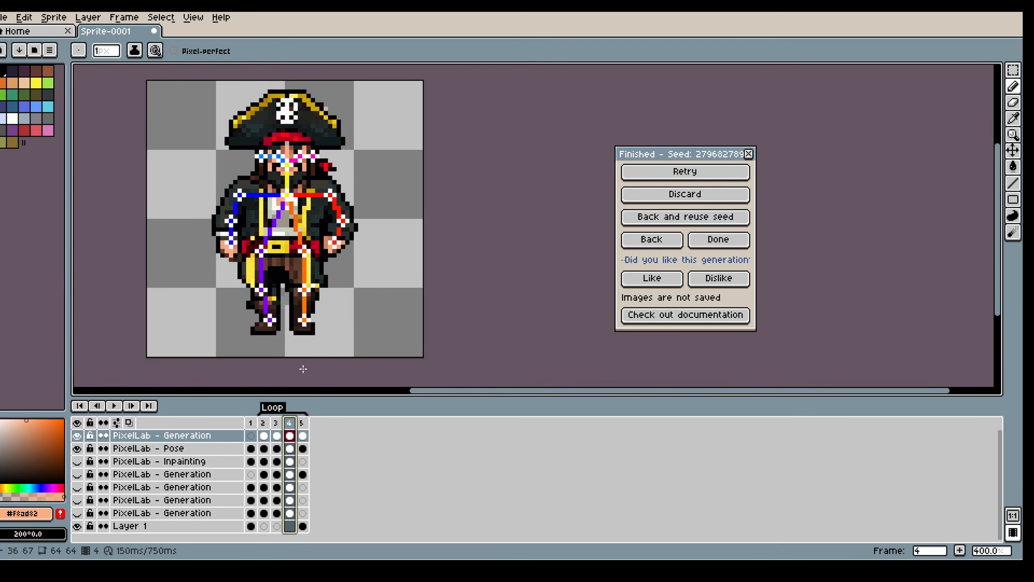
left_click(277, 423)
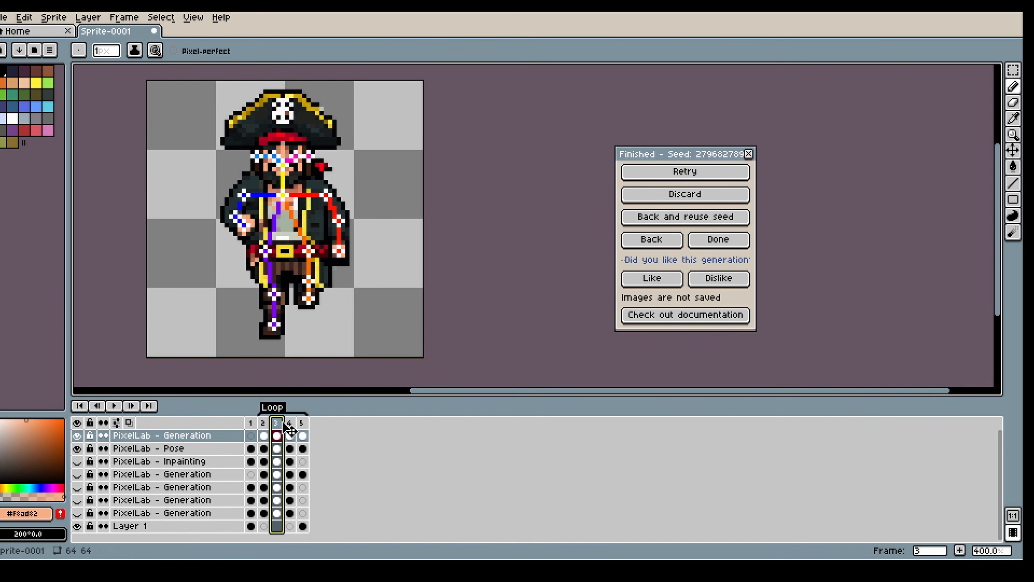
left_click(303, 426)
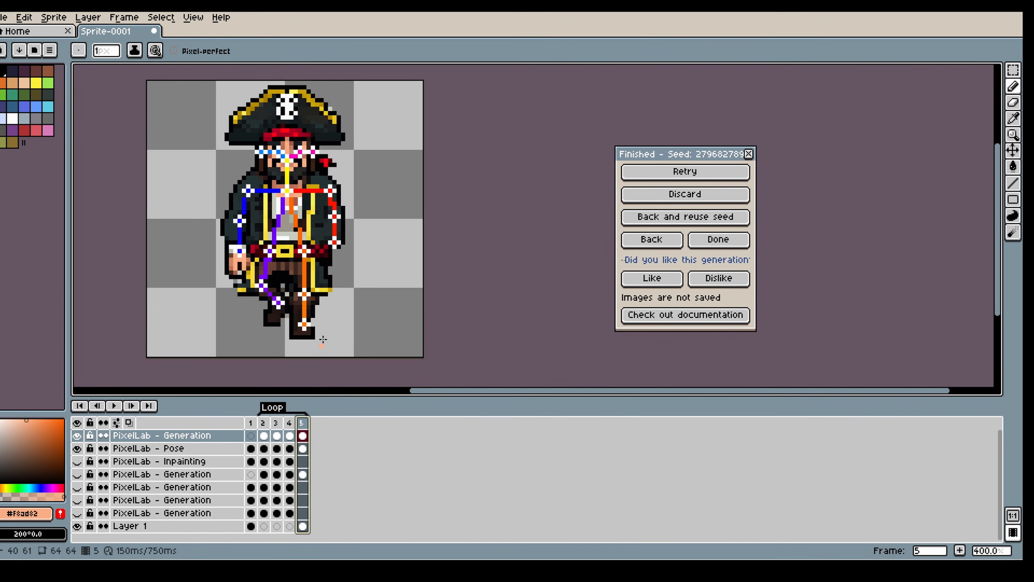
- Return to the generation settings and place the newest generation layer directly below the inpainting layer
left_click(676, 239)
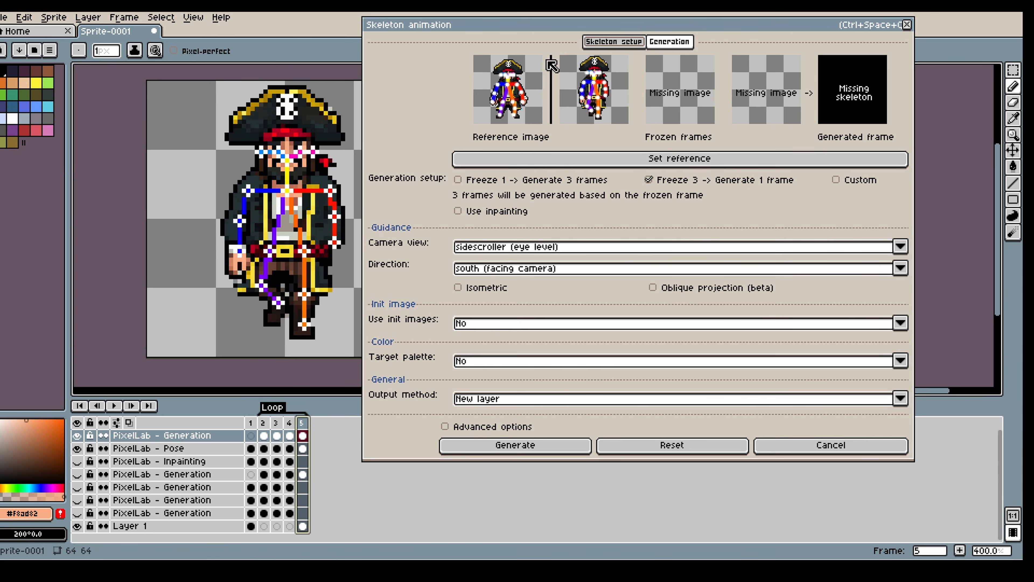
left_click_drag(584, 27, 649, 23)
left_click_drag(419, 392, 452, 391)
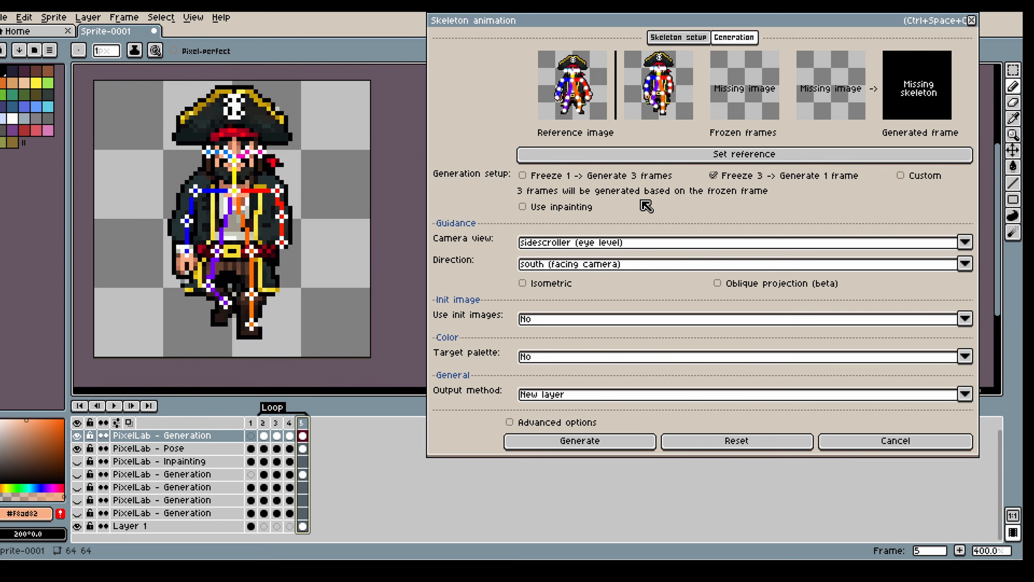
left_click(301, 462)
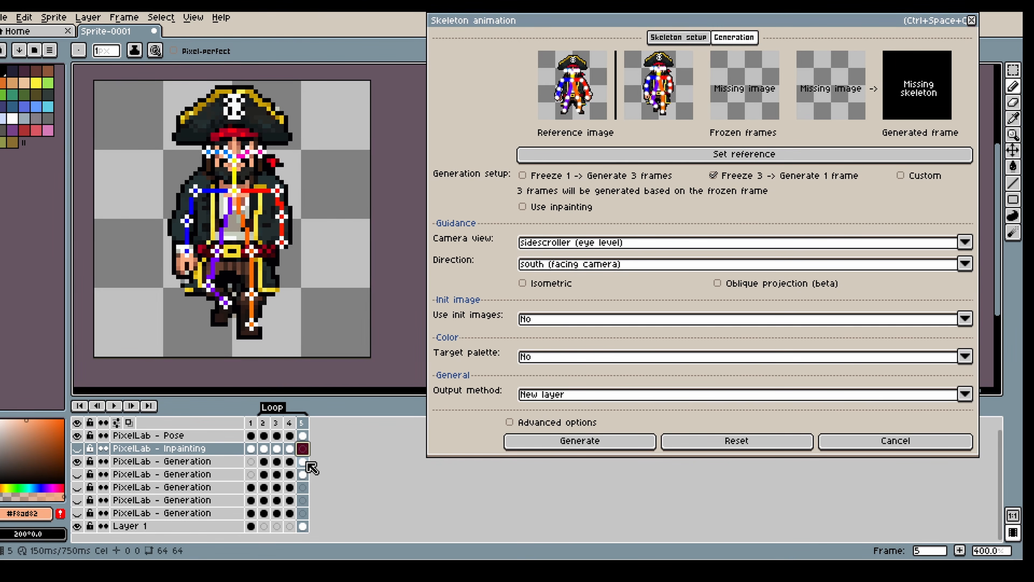
- Show the inpainting layer and paint a black mask over the missing hand beside the belt in frame 5 with a 7 px brush
left_click(77, 448)
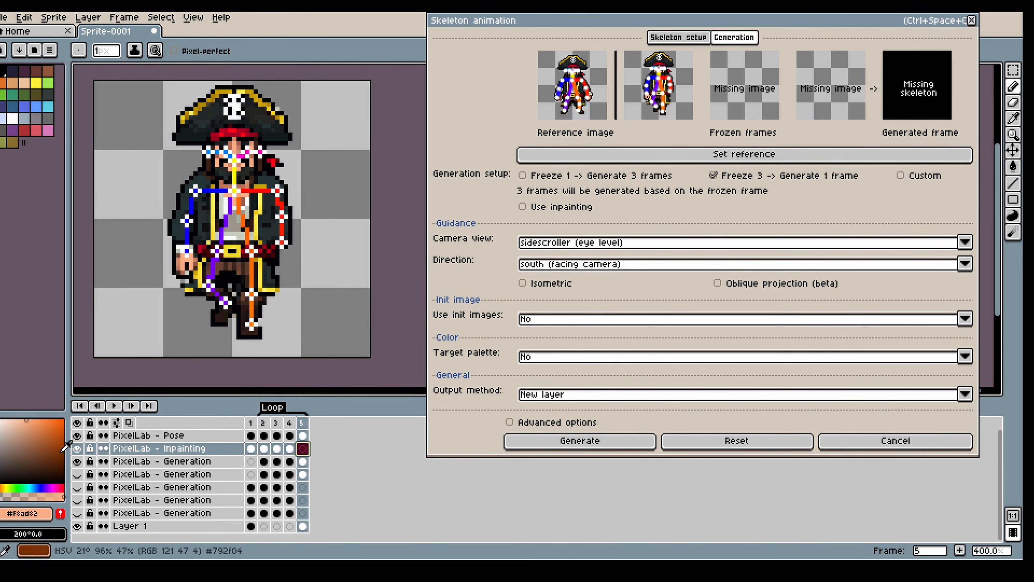
key("minus")
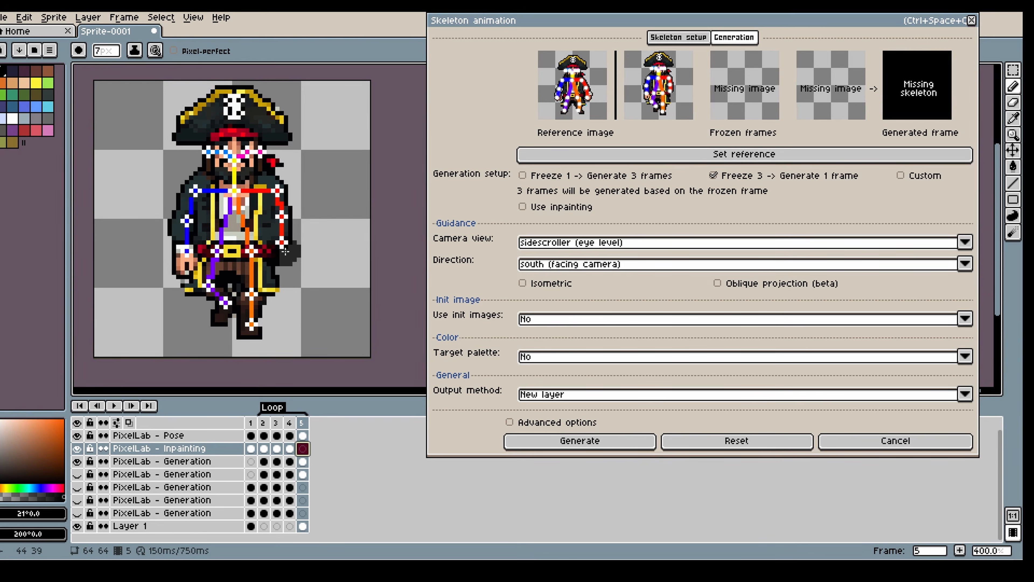
left_click(289, 423)
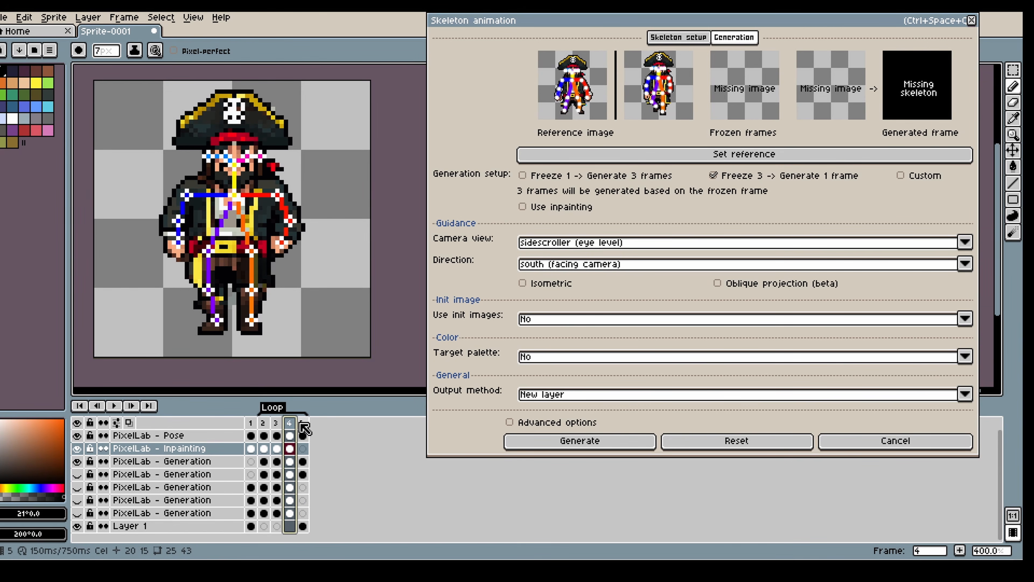
left_click(302, 424)
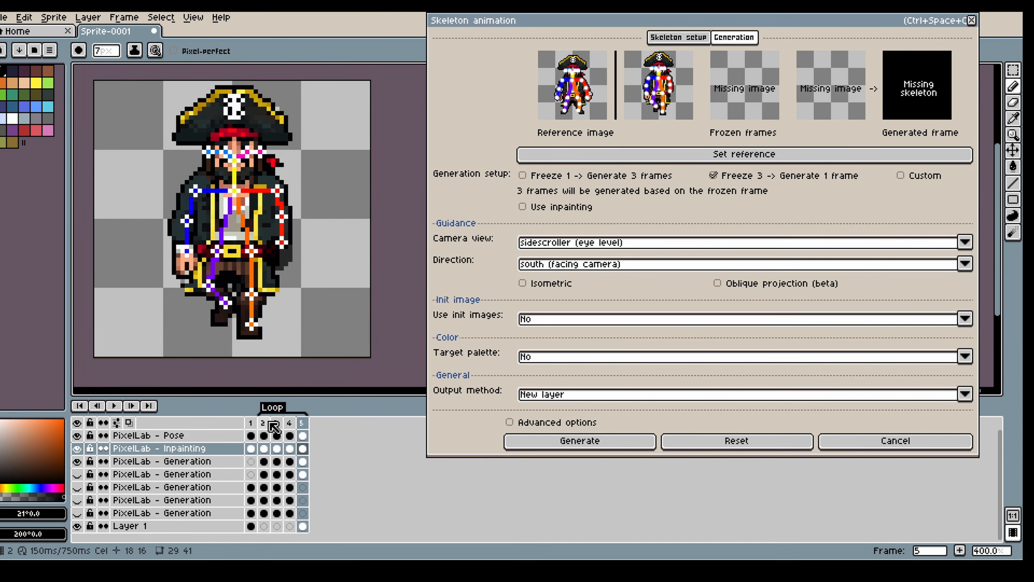
- Delete the inpainting cels in frames 4, 3 and 2, and enable inpainting with frame 2 as the first frozen frame
left_click(290, 449)
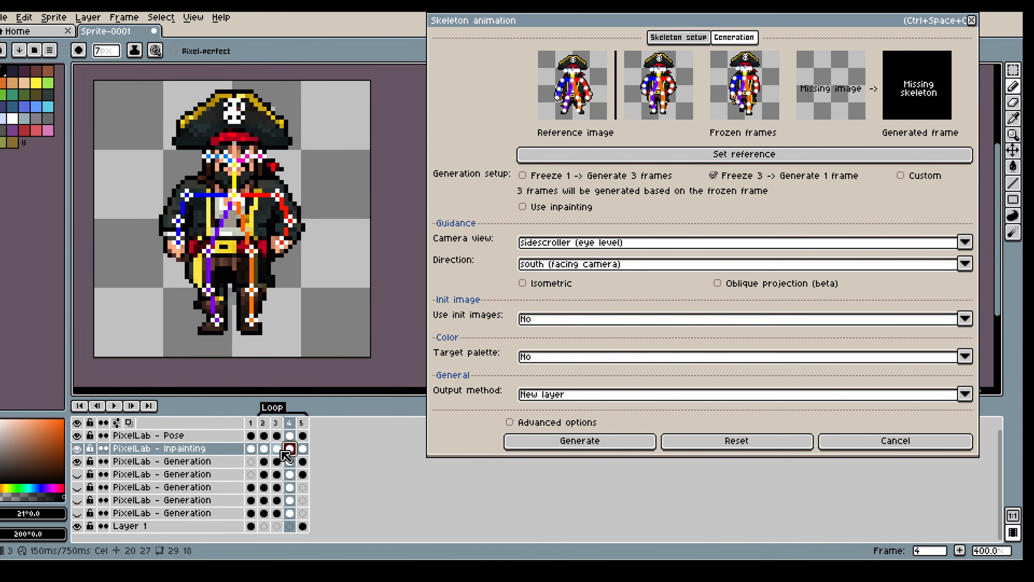
left_click(277, 448)
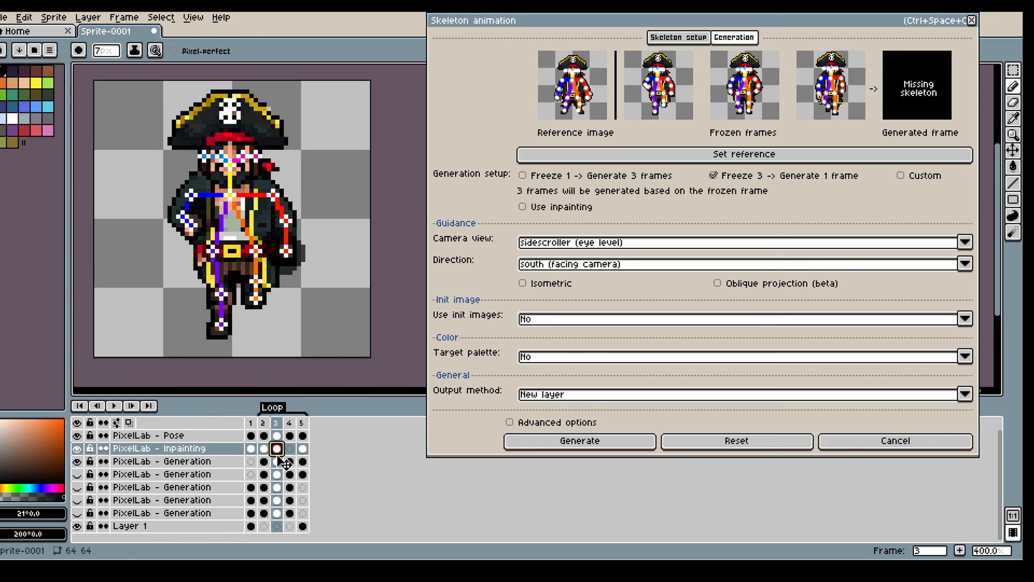
left_click(264, 449)
left_click(264, 423)
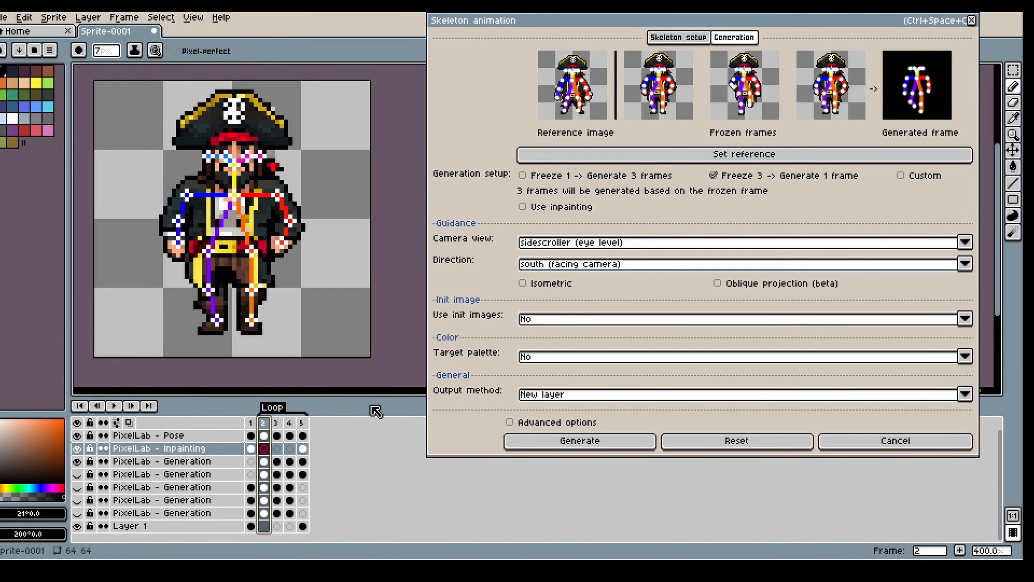
left_click(544, 208)
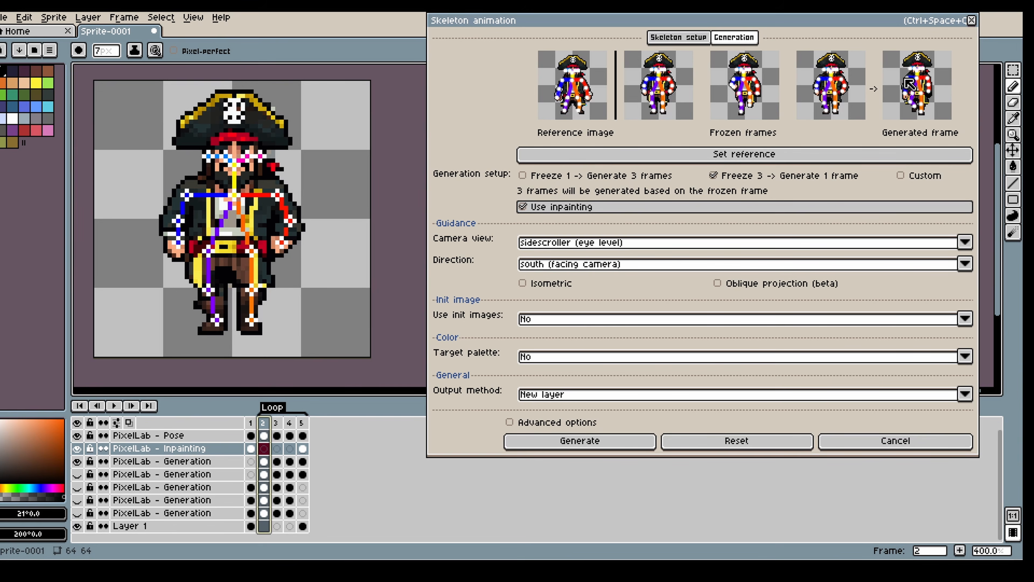
- Return to frame 5 and set the use of init images to Yes
left_click(302, 423)
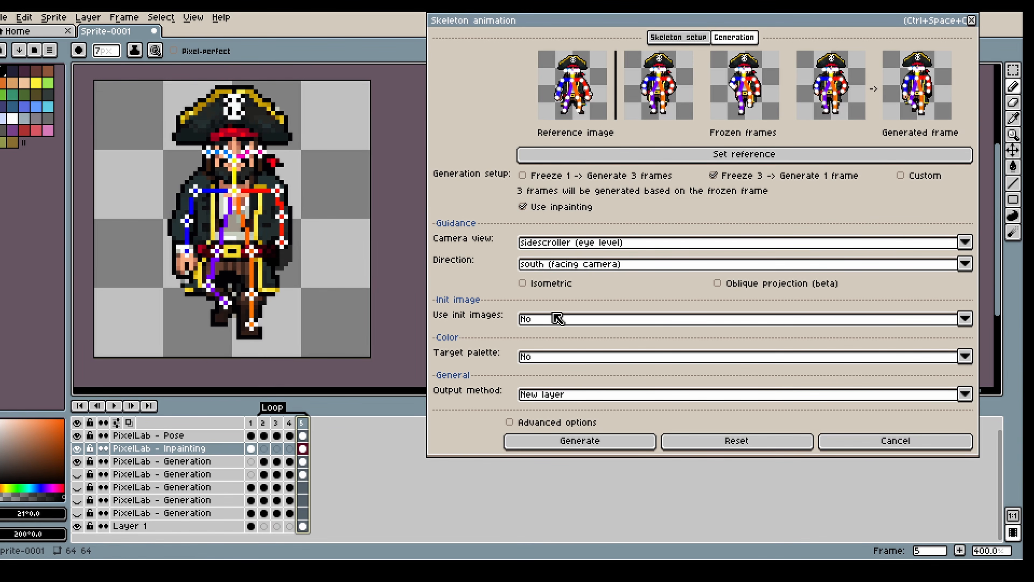
left_click(554, 320)
left_click(528, 336)
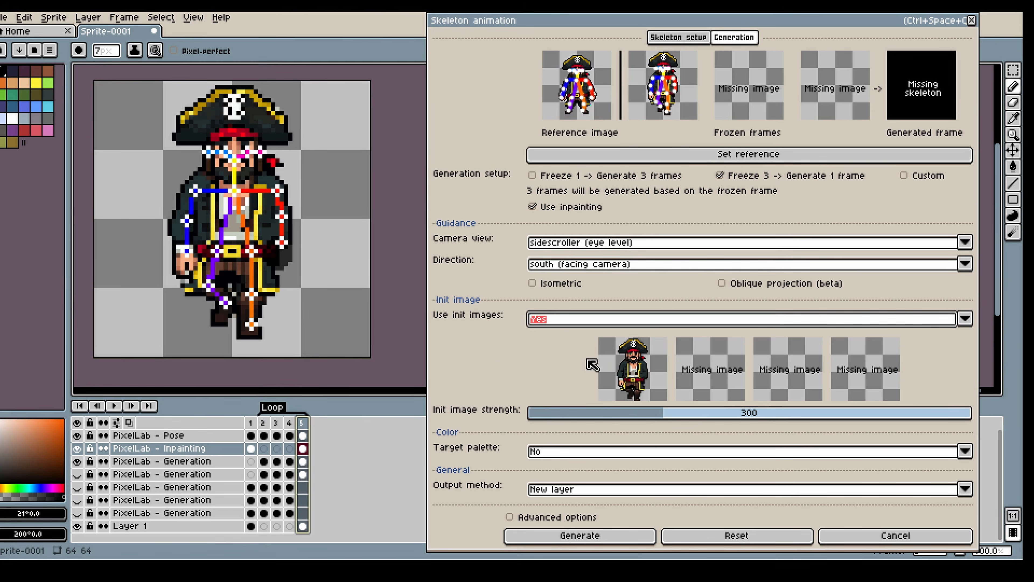
- Hide the pose and inpainting layers and paint the missing hand on frame 5's generation layer in skin colour sampled from the other hand
key("i")
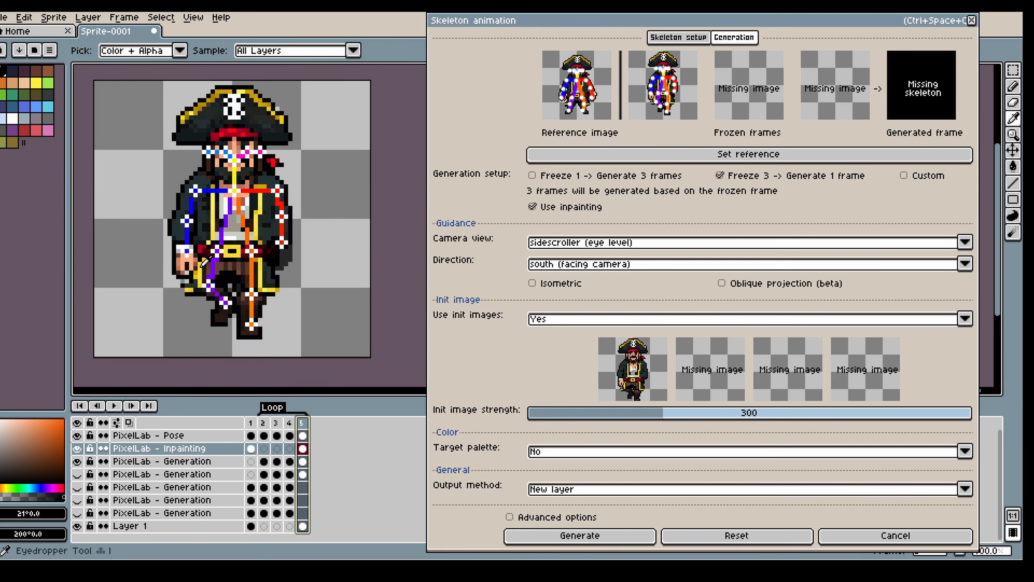
left_click(191, 261)
left_click(302, 461)
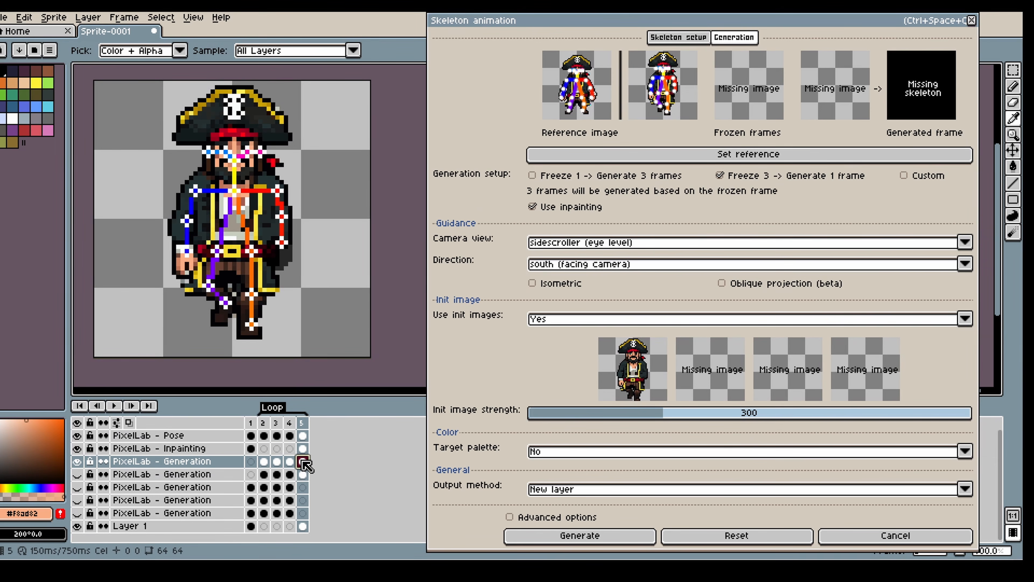
key("b")
key("minus")
key("minus")
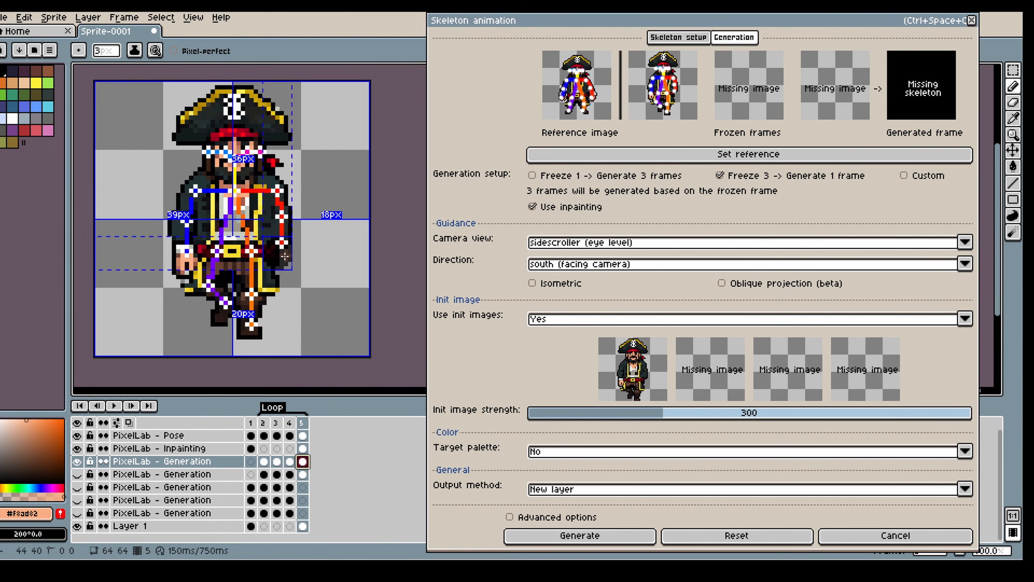
left_click(78, 448)
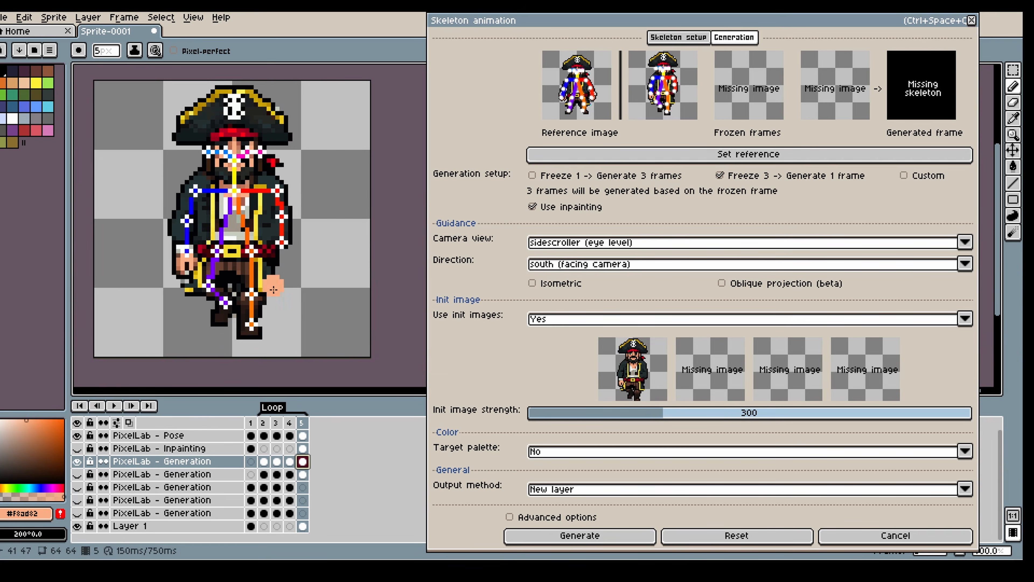
left_click(77, 435)
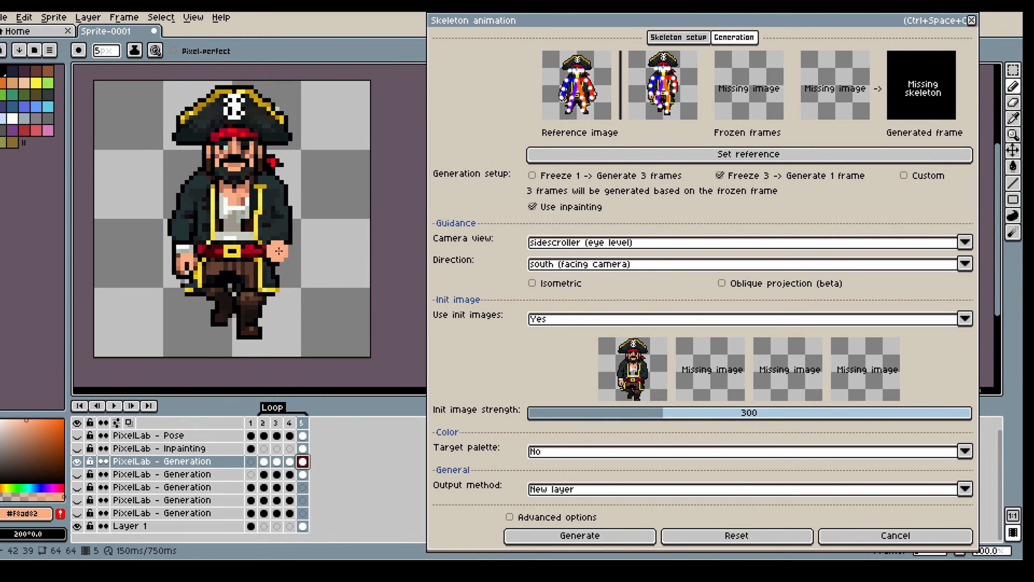
key("minus")
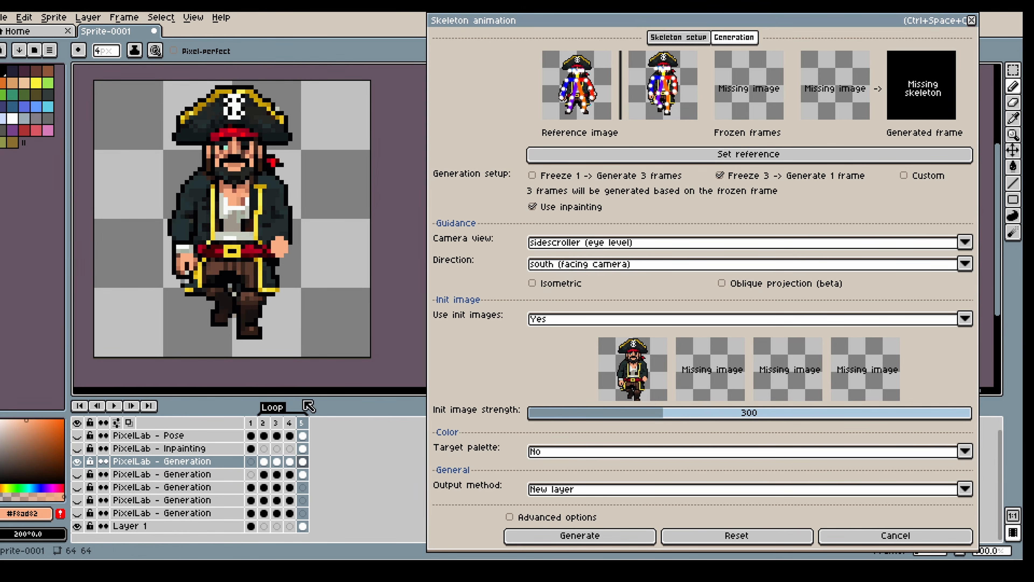
left_click(262, 422)
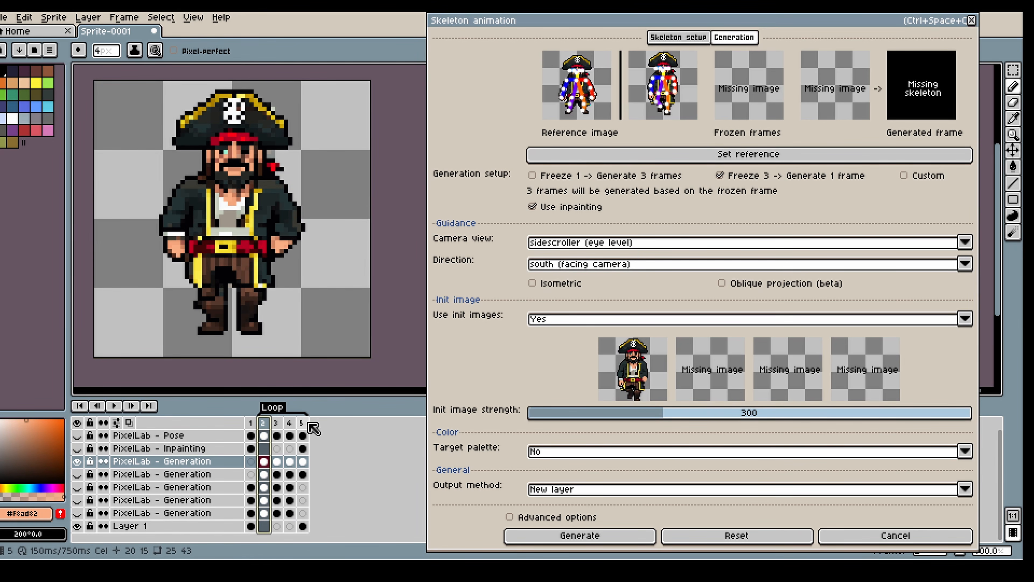
- Show the inpainting layer and make frame 2 the first frozen frame again
left_click_drag(83, 436, 83, 453)
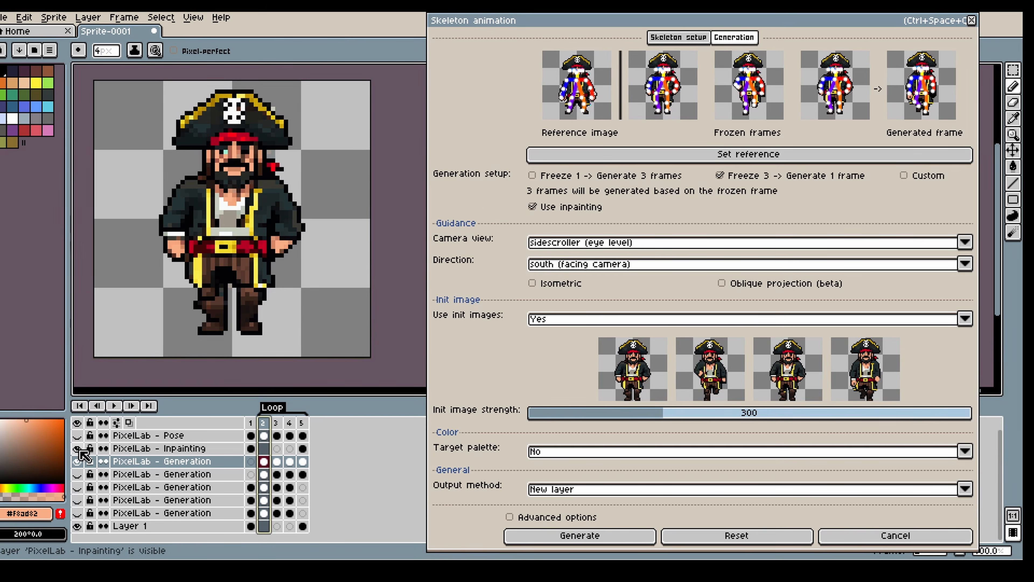
left_click(301, 422)
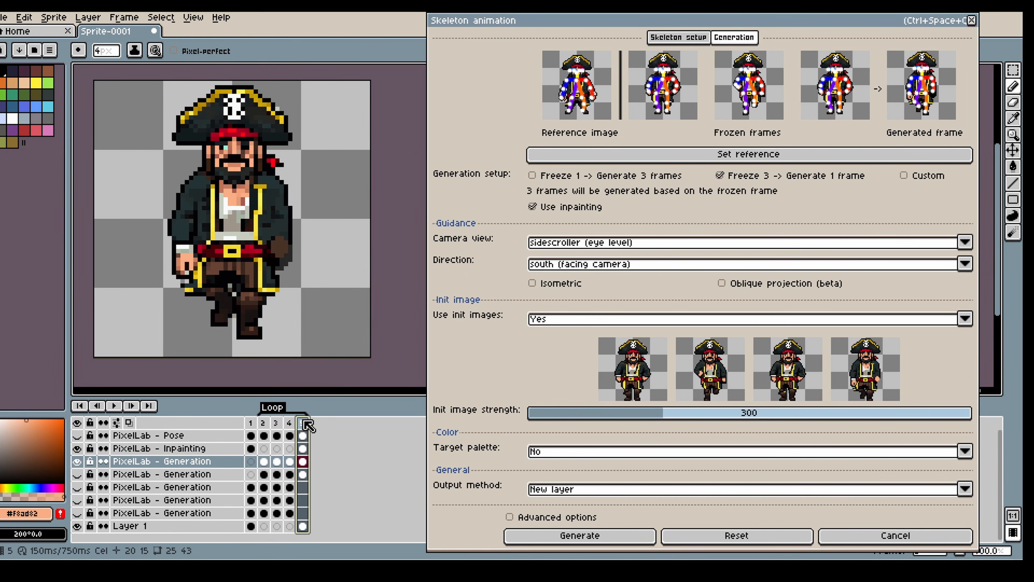
left_click(263, 422)
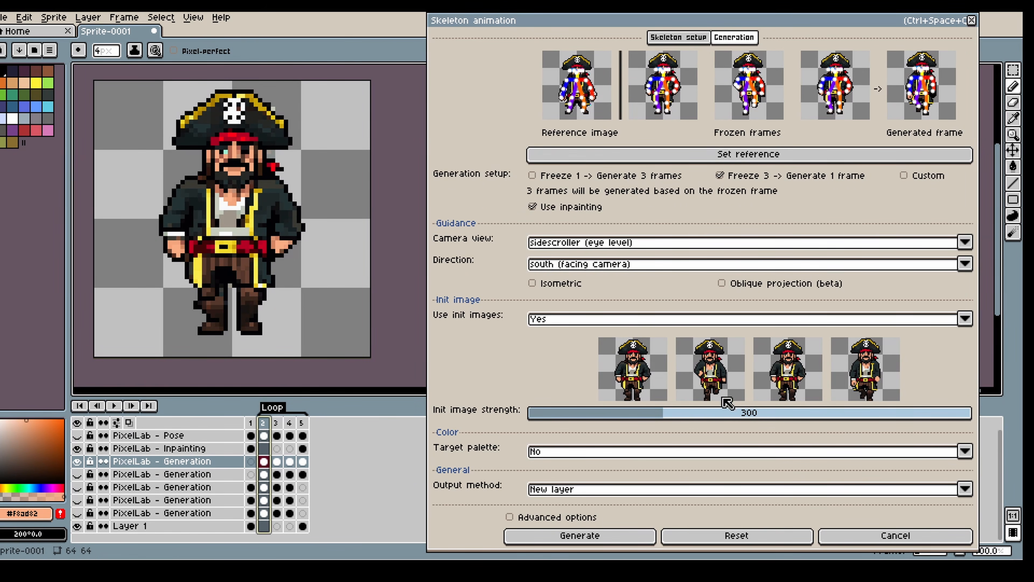
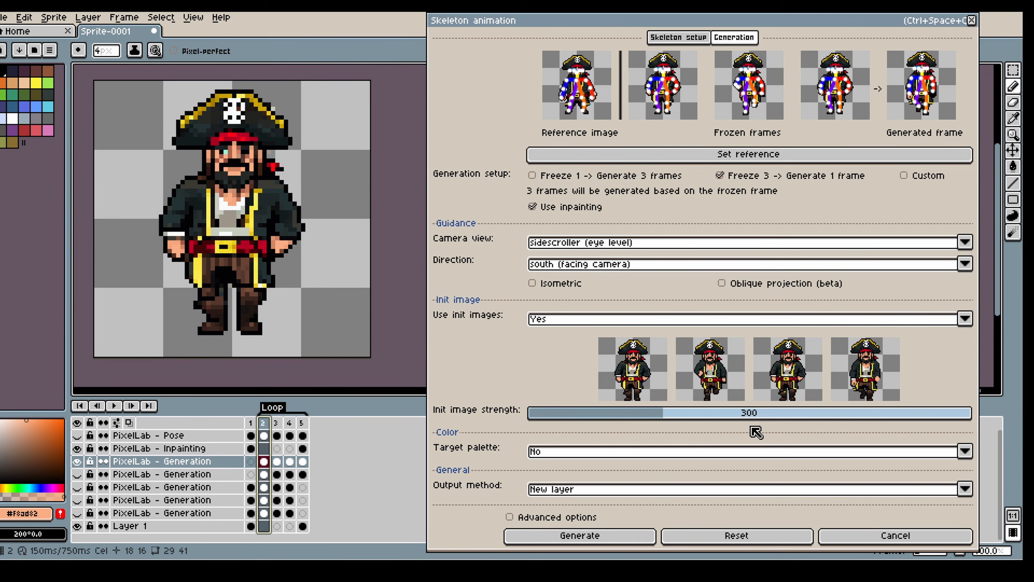
- Try a higher init image strength, set it back to 300 and generate the frame
left_click_drag(708, 419, 809, 425)
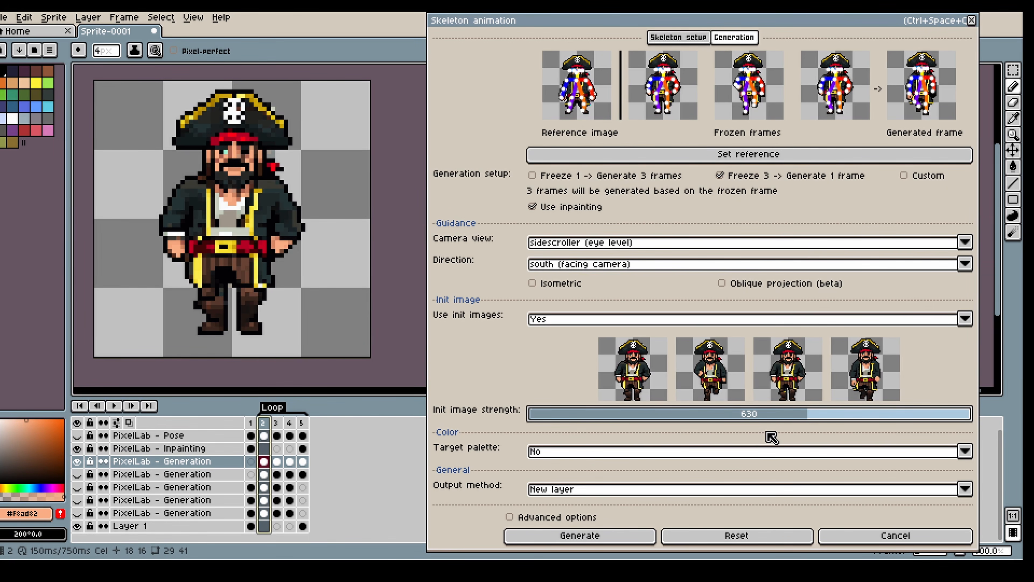
mouse_move(663, 419)
left_mouse_down()
mouse_move(648, 417)
mouse_move(666, 421)
left_mouse_up()
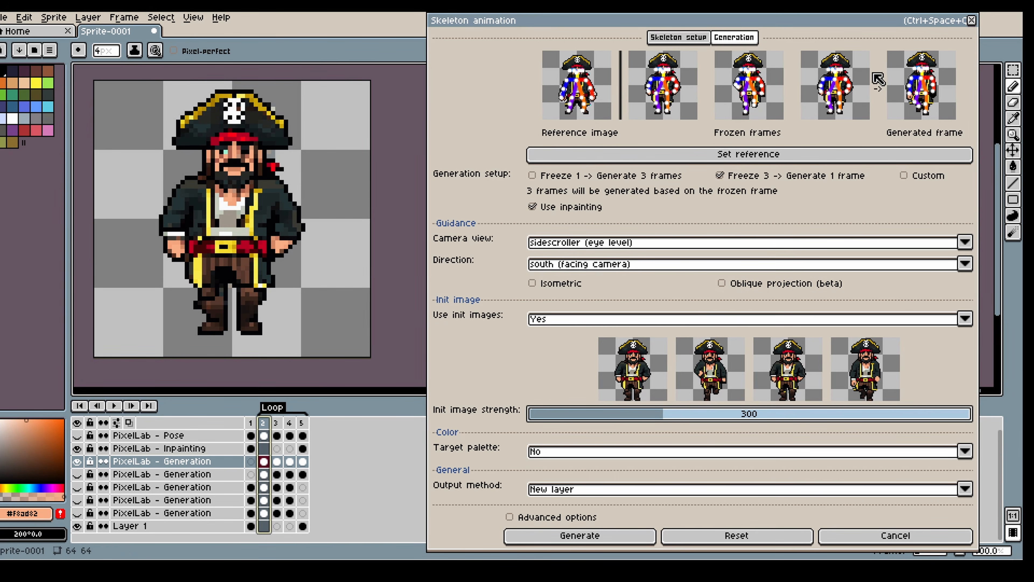
left_click(584, 536)
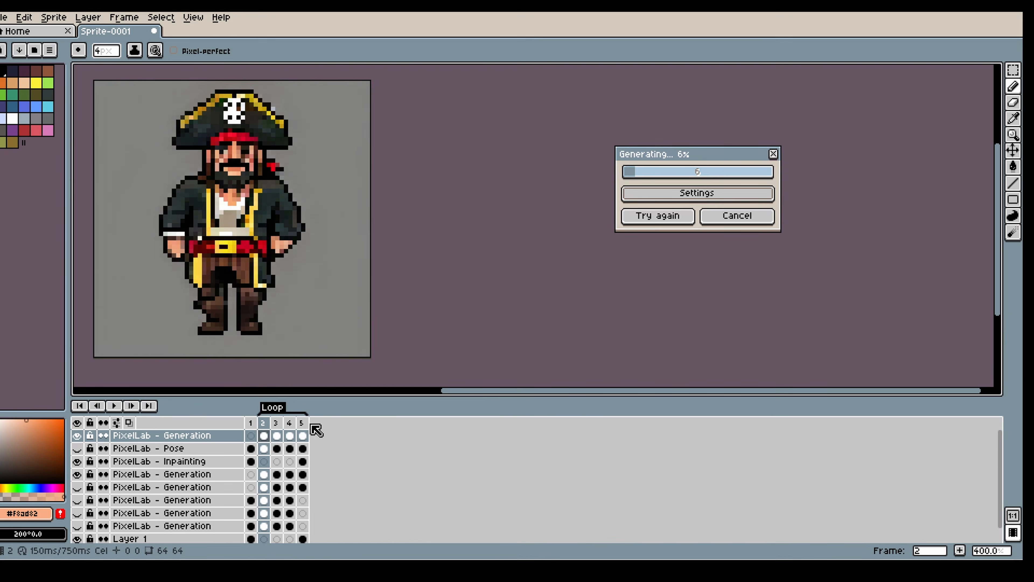
- Hide the inpainting layer and compare frame 5's new generation with the hand-painted version by toggling layer visibility
left_click(302, 434)
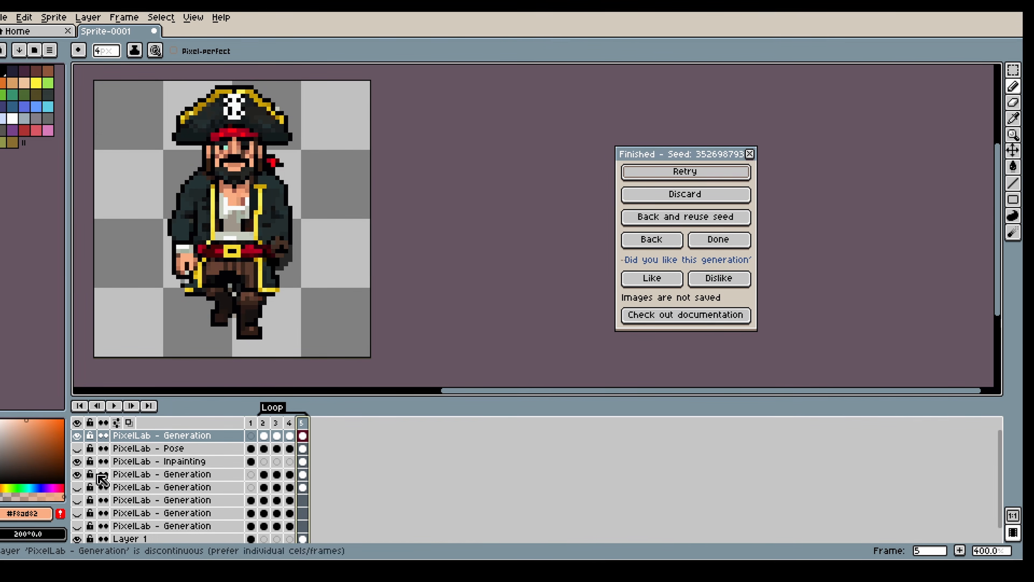
left_click(78, 461)
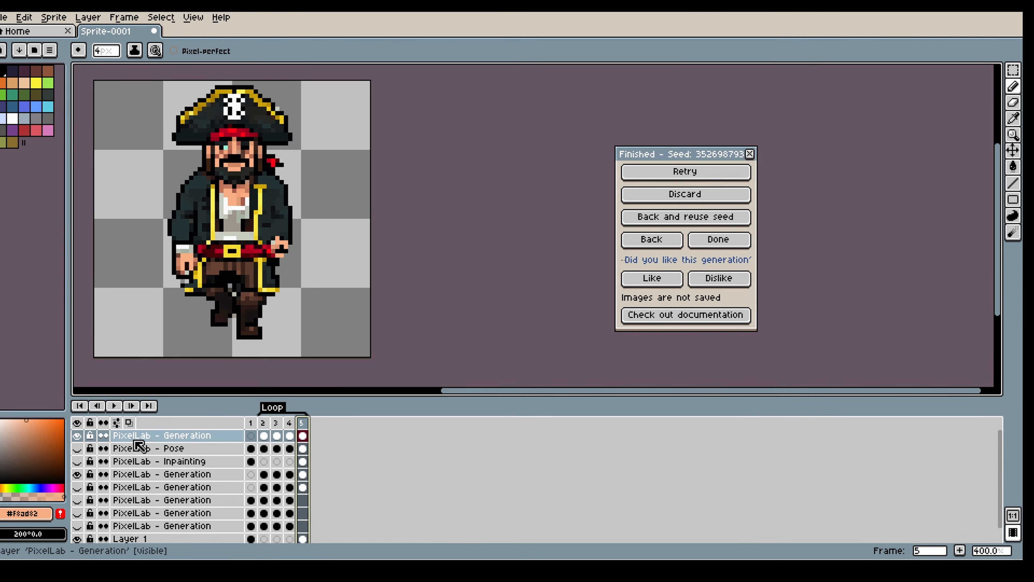
left_click(76, 436)
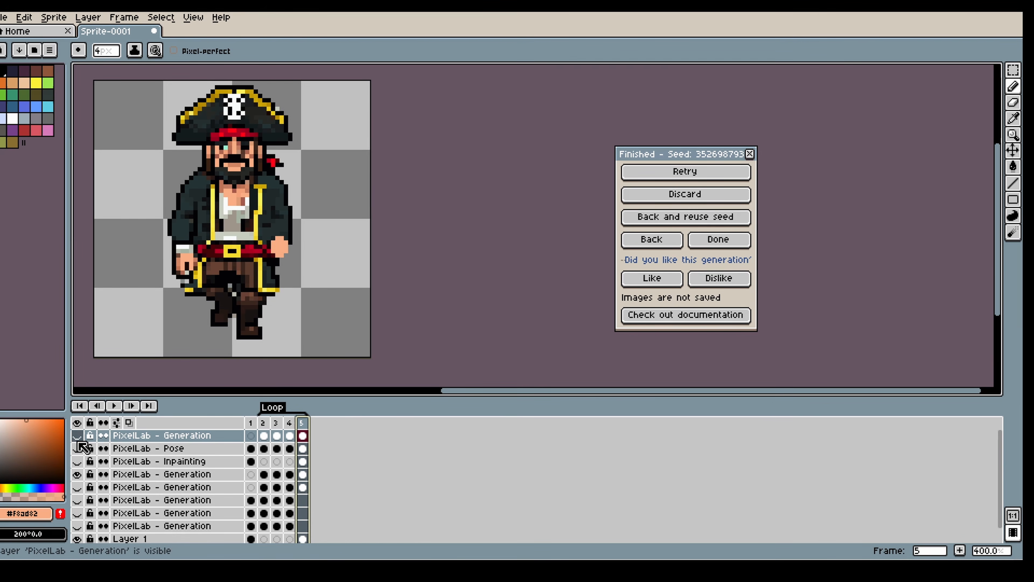
left_click(77, 436)
left_click(77, 461)
left_click(77, 462)
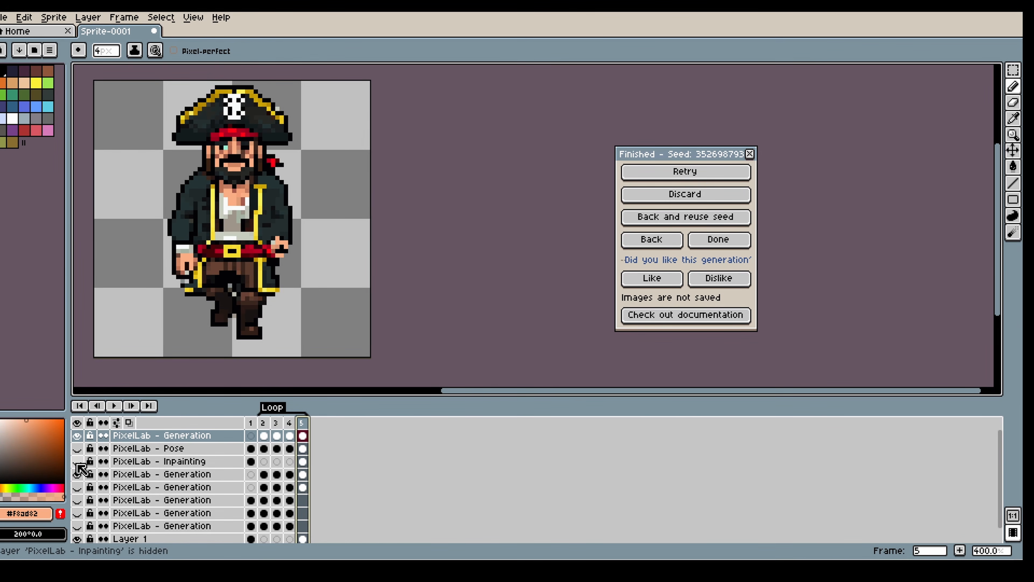
left_click(77, 462)
left_click(77, 436)
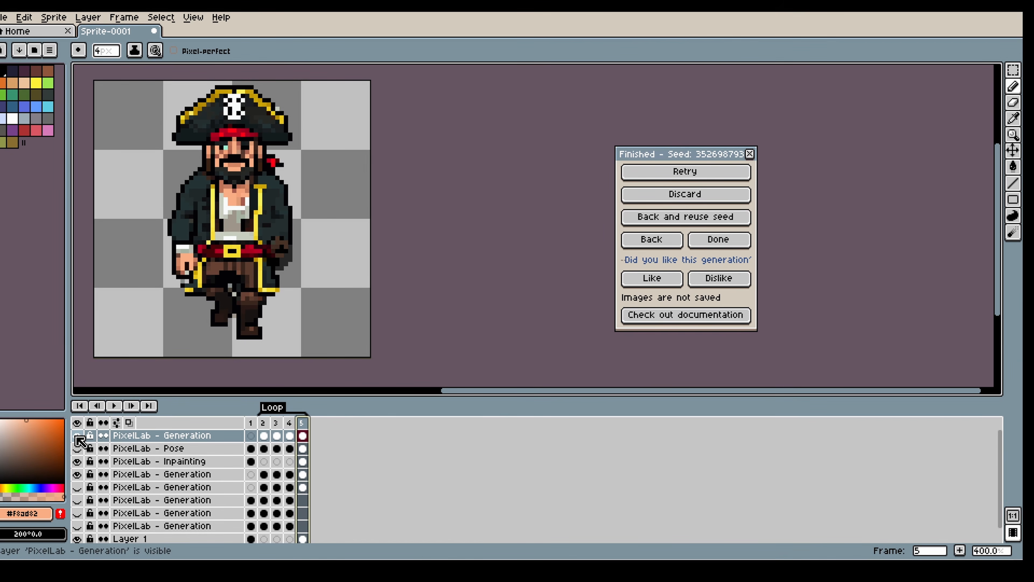
left_click(77, 461)
- Return to the generation settings, hide the latest generation layer and show the layer with frame 5's hand-painted hand
left_click(648, 239)
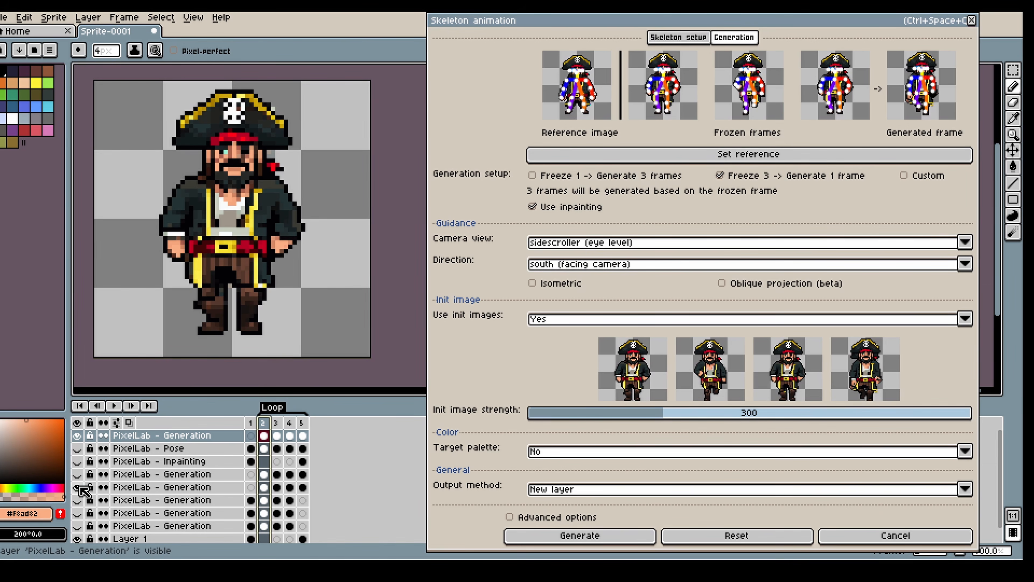
left_click(302, 424)
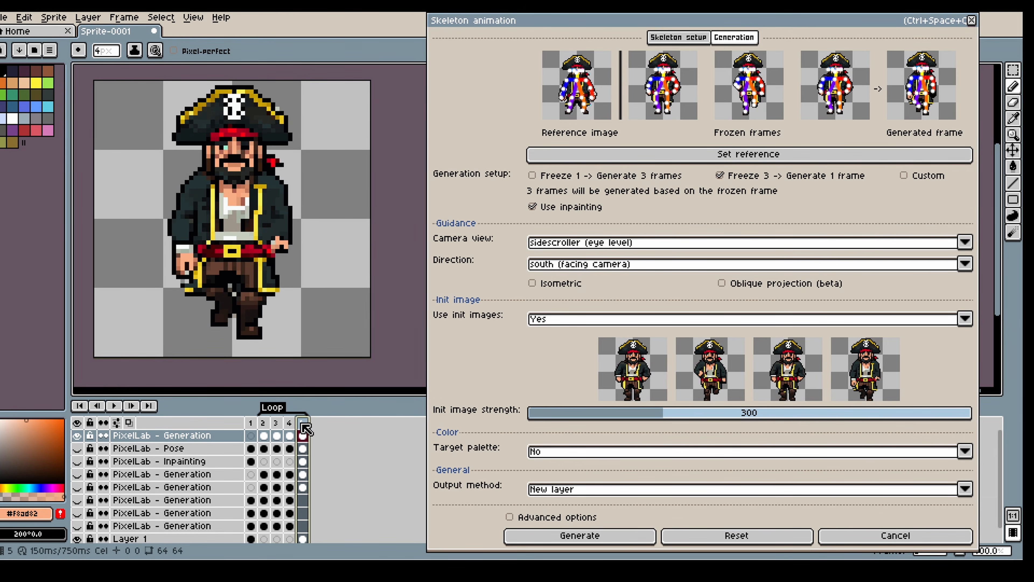
left_click(76, 474)
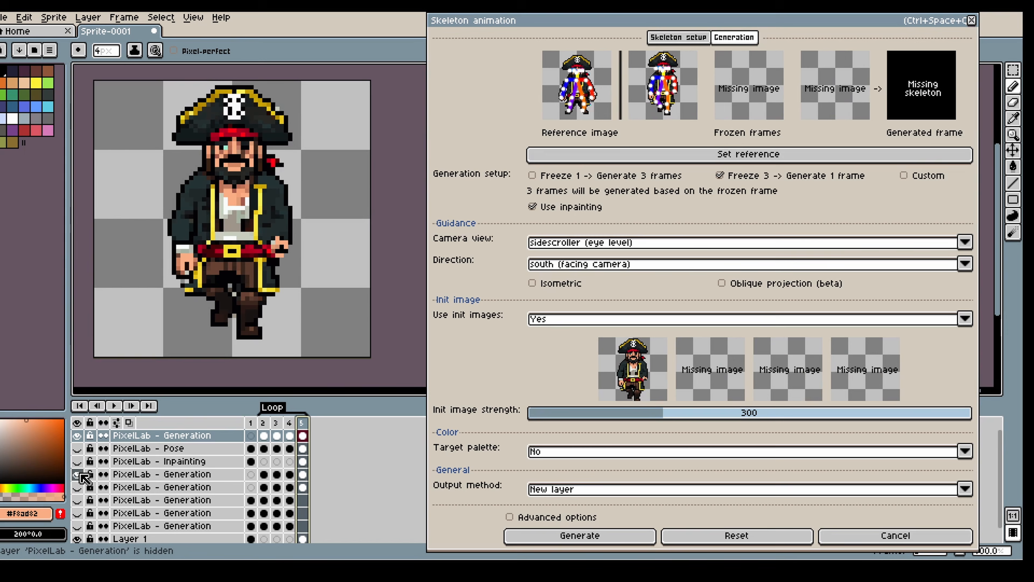
left_click(77, 437)
left_click(208, 439)
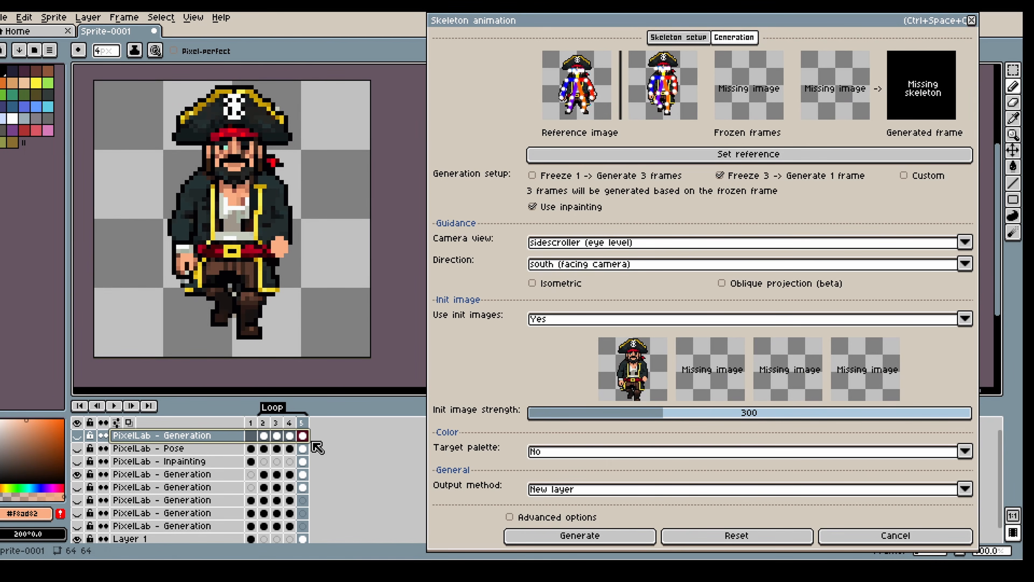
left_click(303, 423)
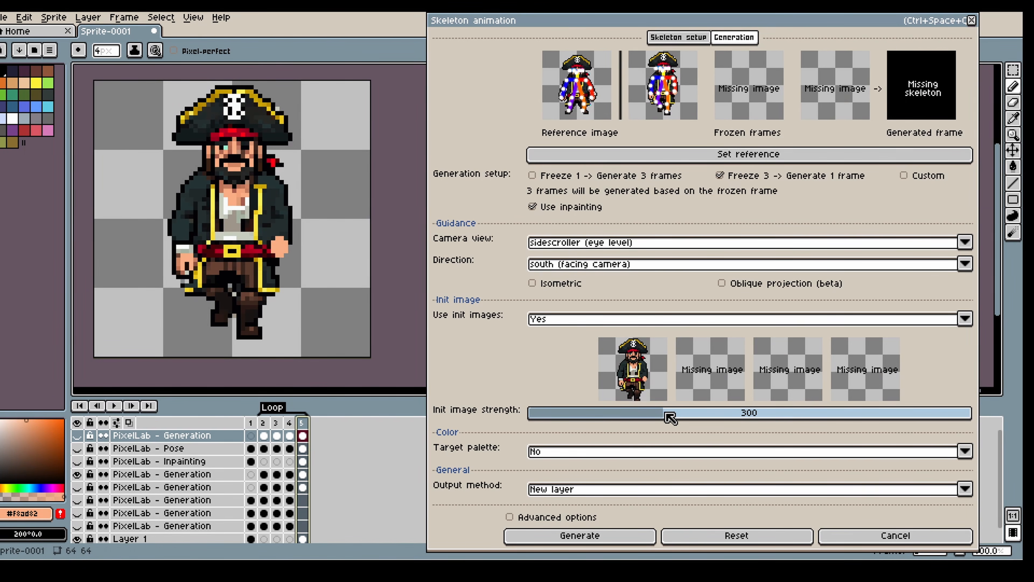
- Lower the init image strength to 200 and generate again with frame 2 as the first frozen frame
left_click_drag(666, 413, 653, 415)
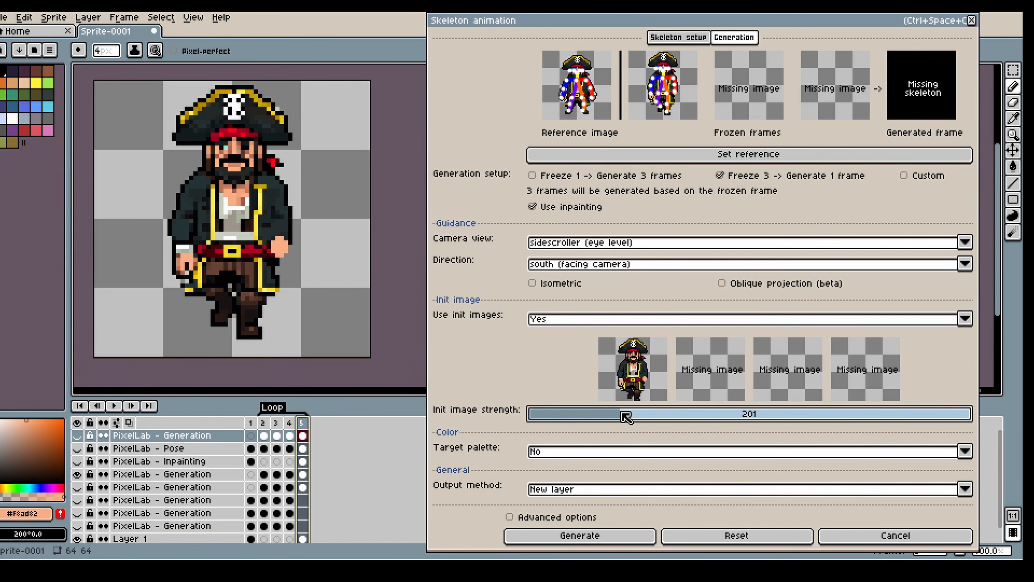
left_click_drag(626, 417, 624, 416)
left_click(263, 423)
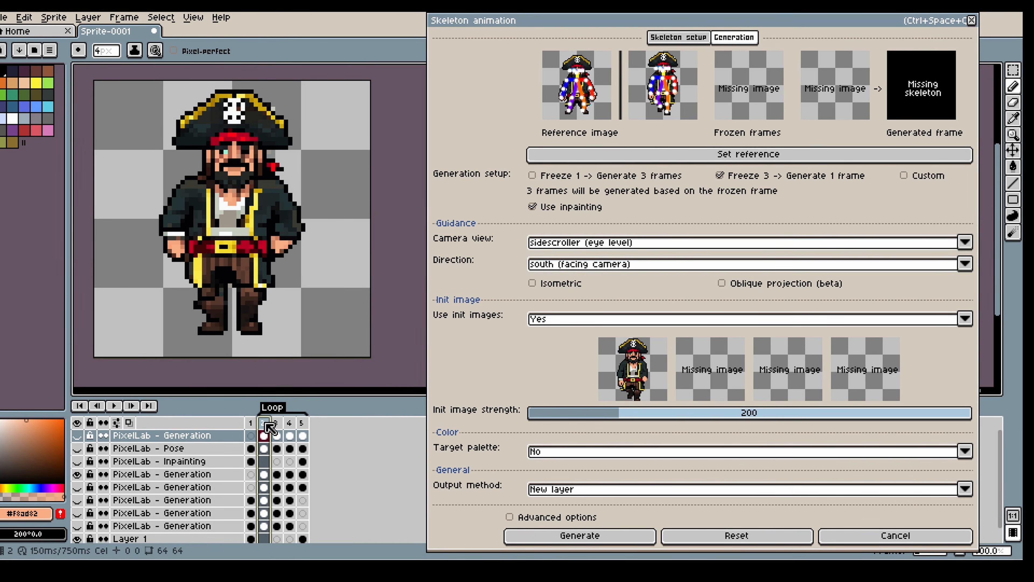
left_click(610, 539)
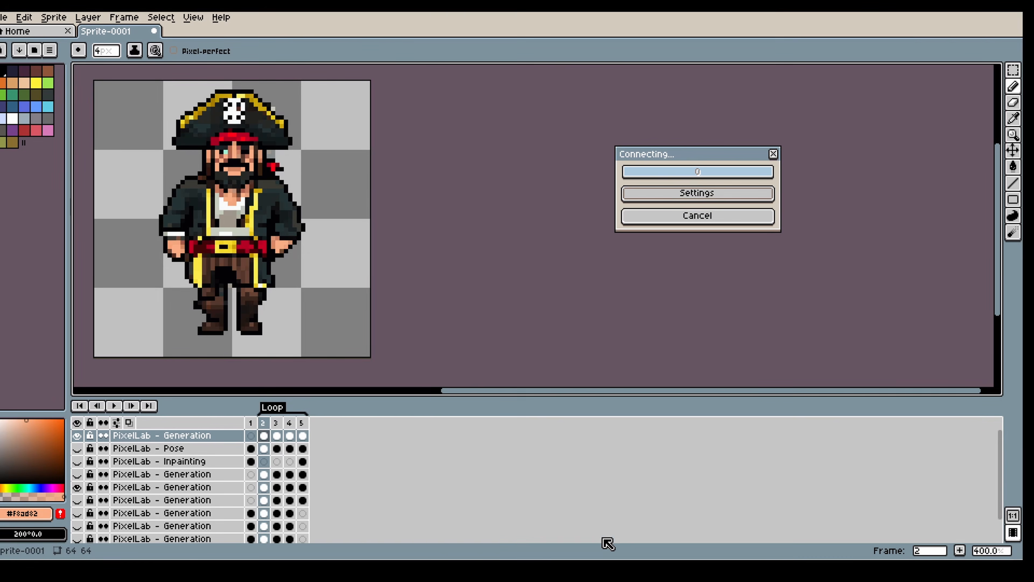
- Hide the hand-painted generation layer on frame 5 and check the regenerated hand against the pose skeleton
left_click(303, 423)
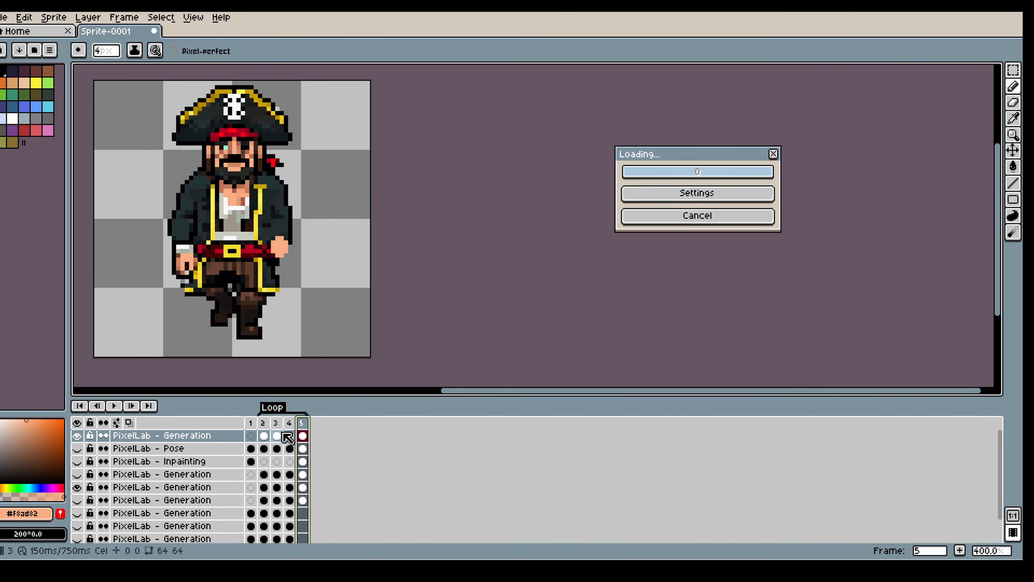
left_click(78, 487)
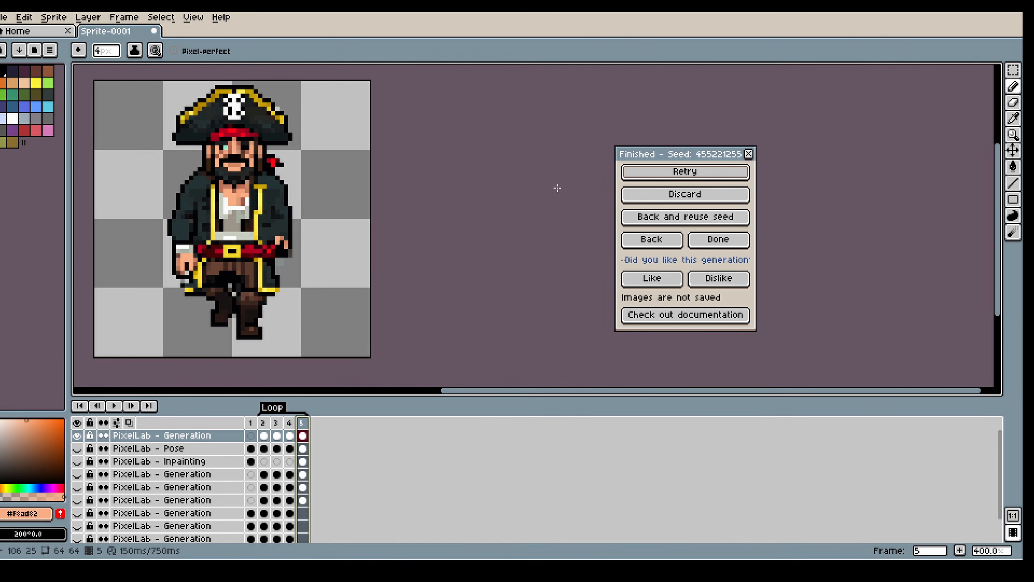
left_click(1011, 85)
scroll(319, 259, "up", 2)
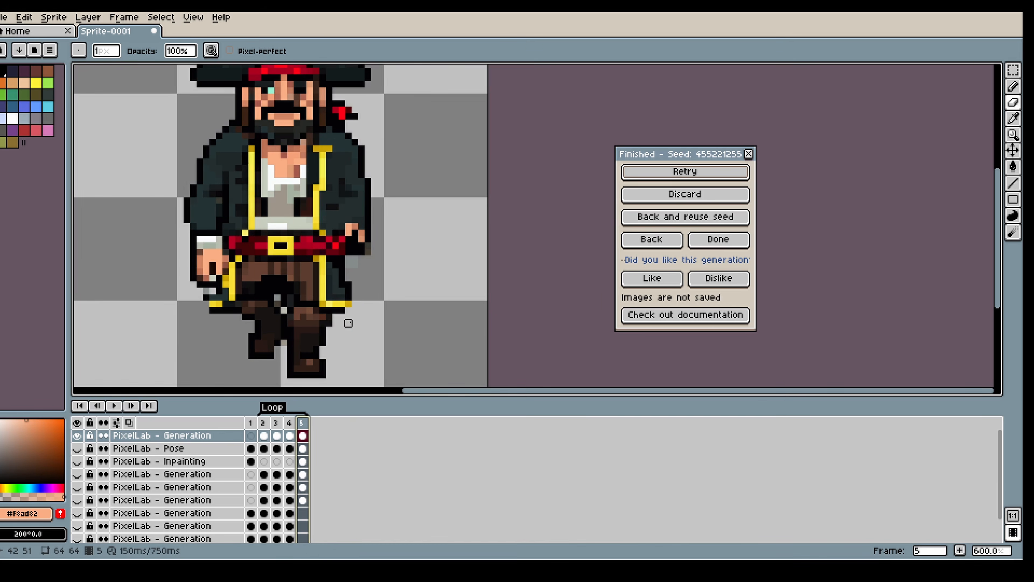
left_click(76, 448)
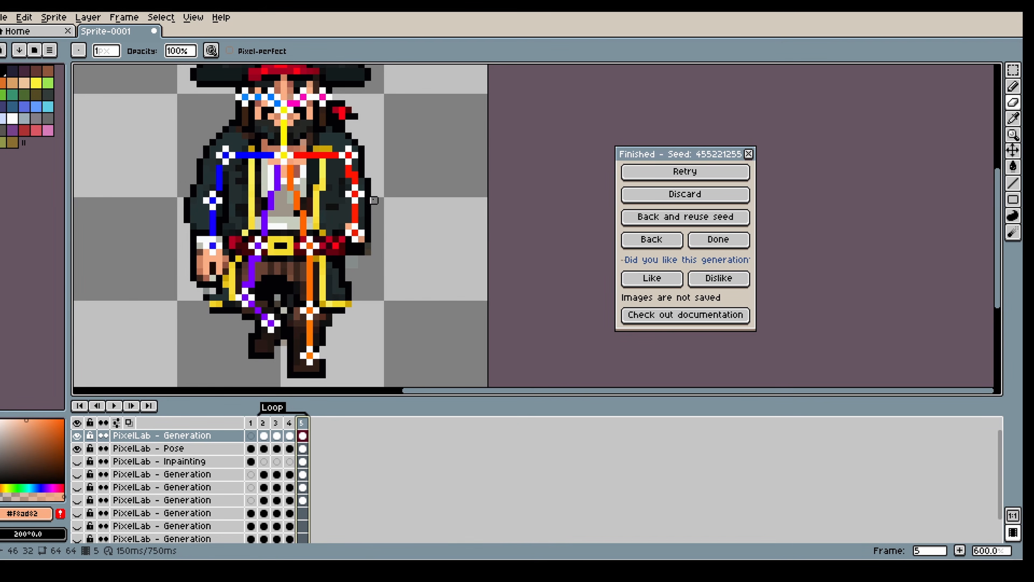
left_click(77, 448)
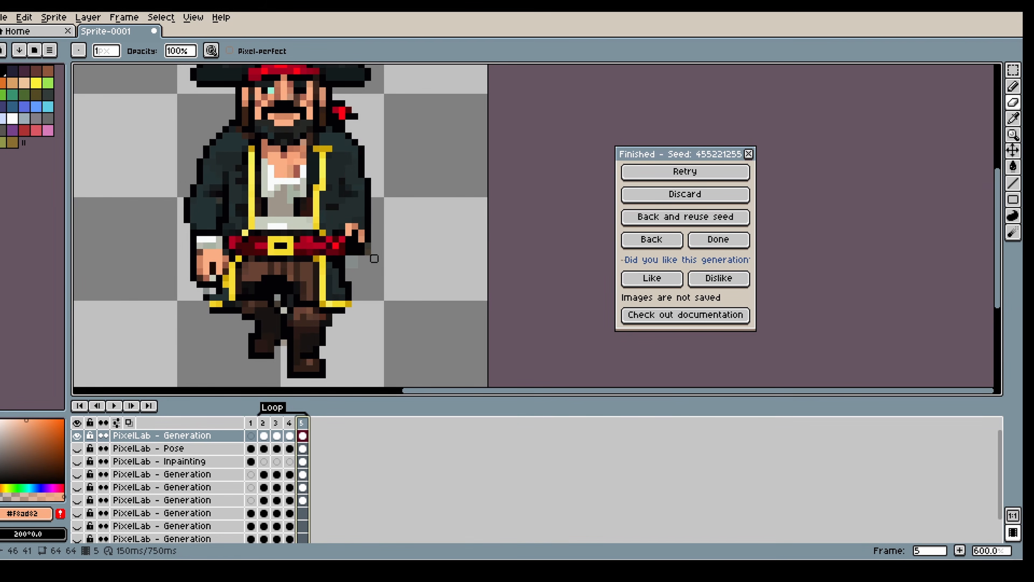
- Erase the stray pixels below and beside the regenerated hand in frame 5 with a 1 px eraser
left_click_drag(355, 252, 349, 252)
left_click(348, 246)
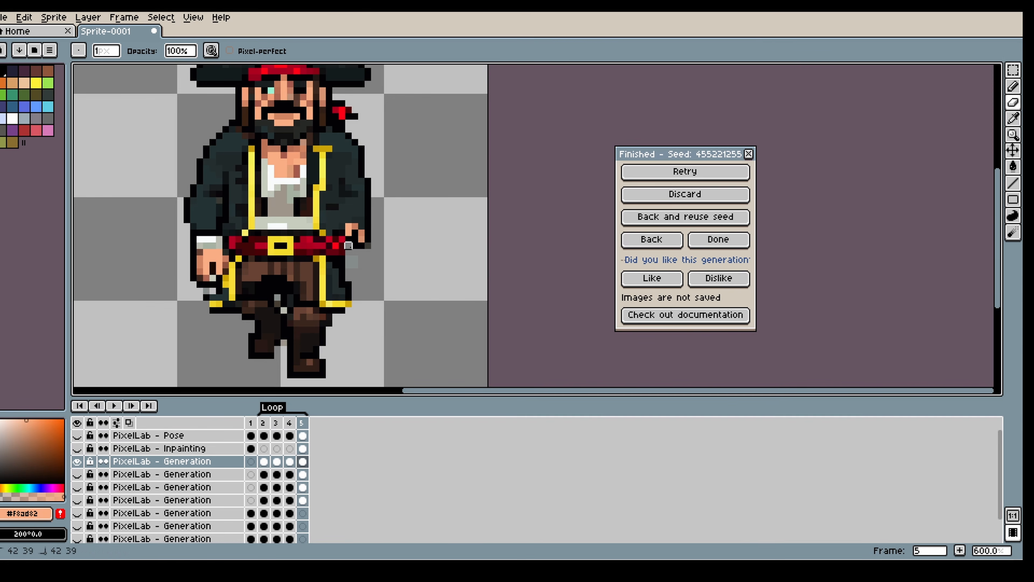
left_click(367, 246)
scroll(367, 245, "down", 3)
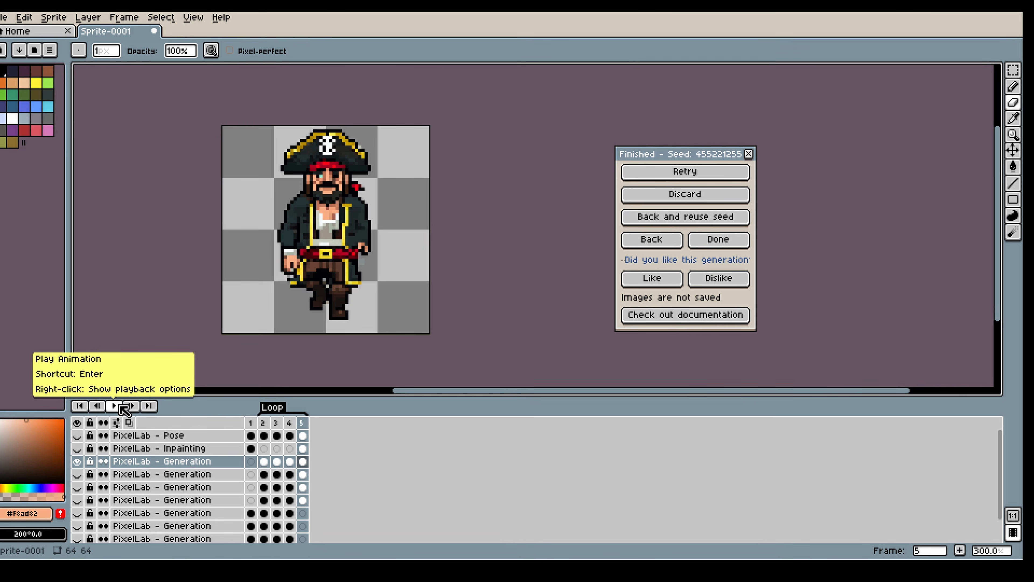
- Play the walking loop and step through its frames to check the poses and the repaired hand
left_click(120, 406)
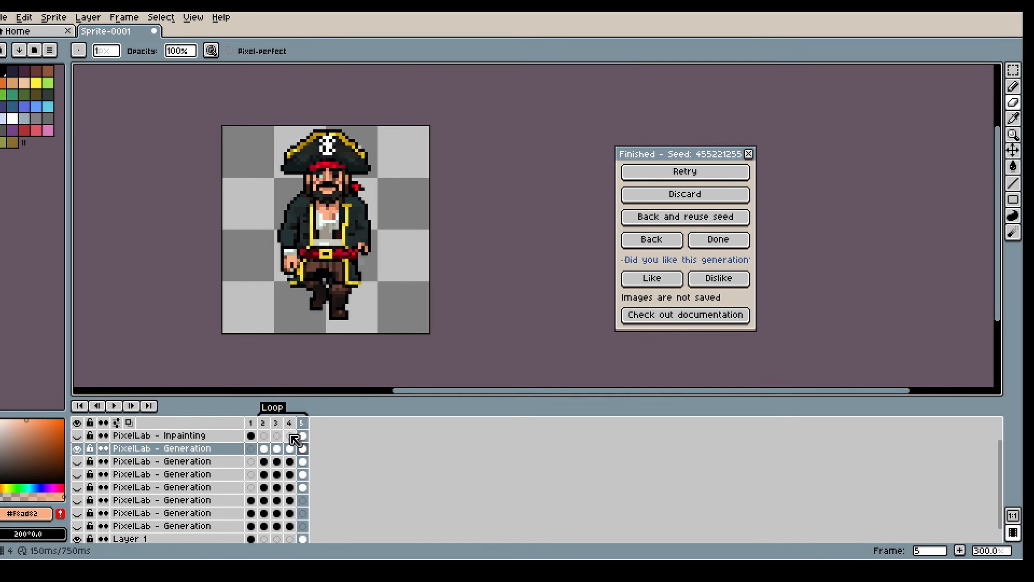
left_click(116, 406)
left_click(277, 423)
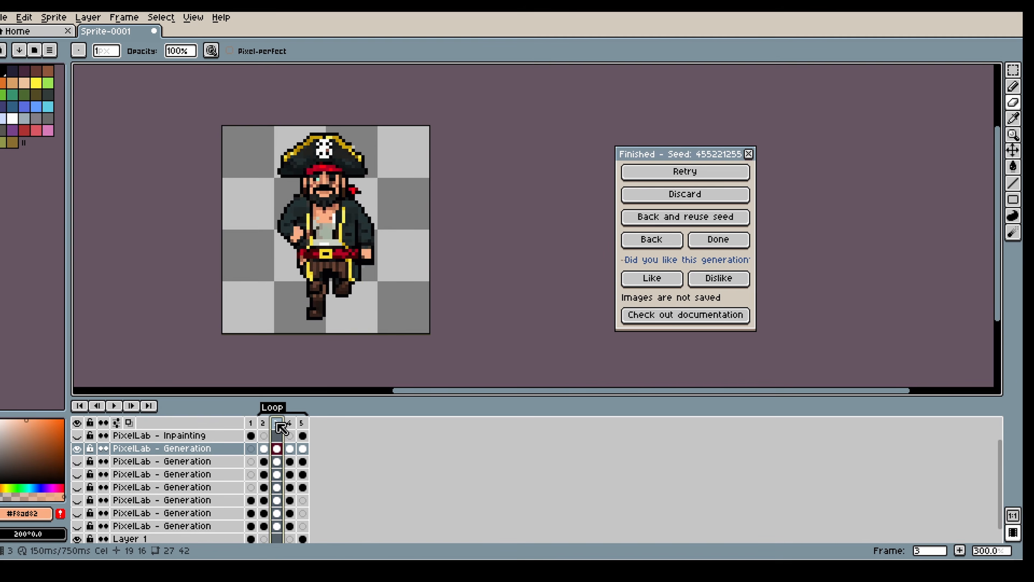
key("Right")
key("Right")
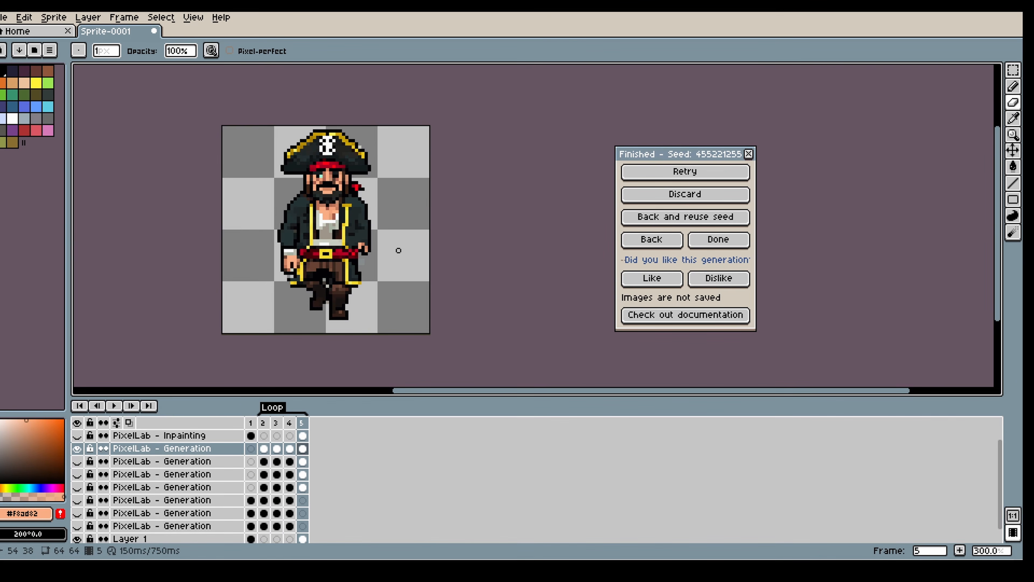
scroll(328, 287, "up", 3)
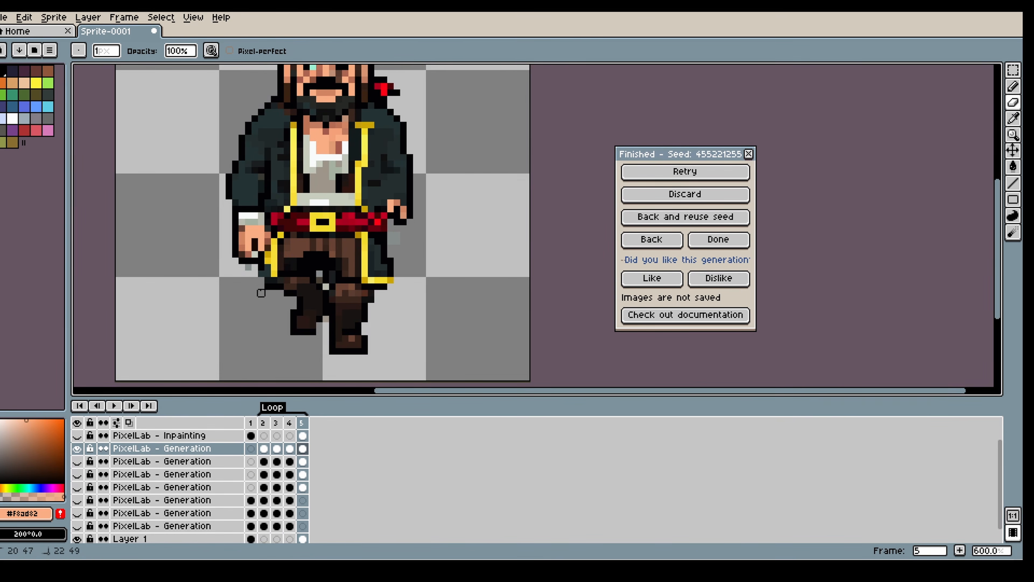
scroll(248, 267, "down", 3)
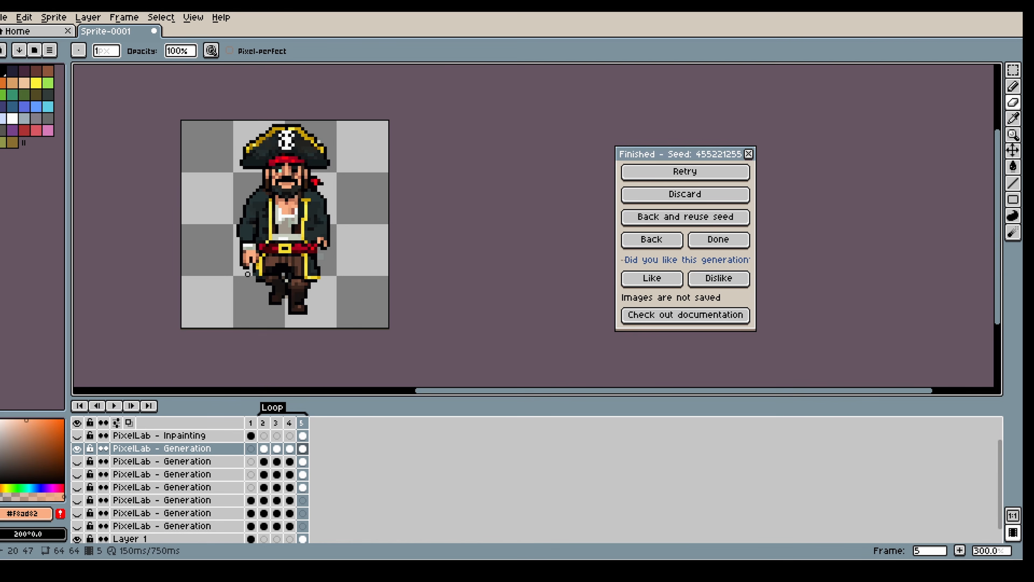
key("Right")
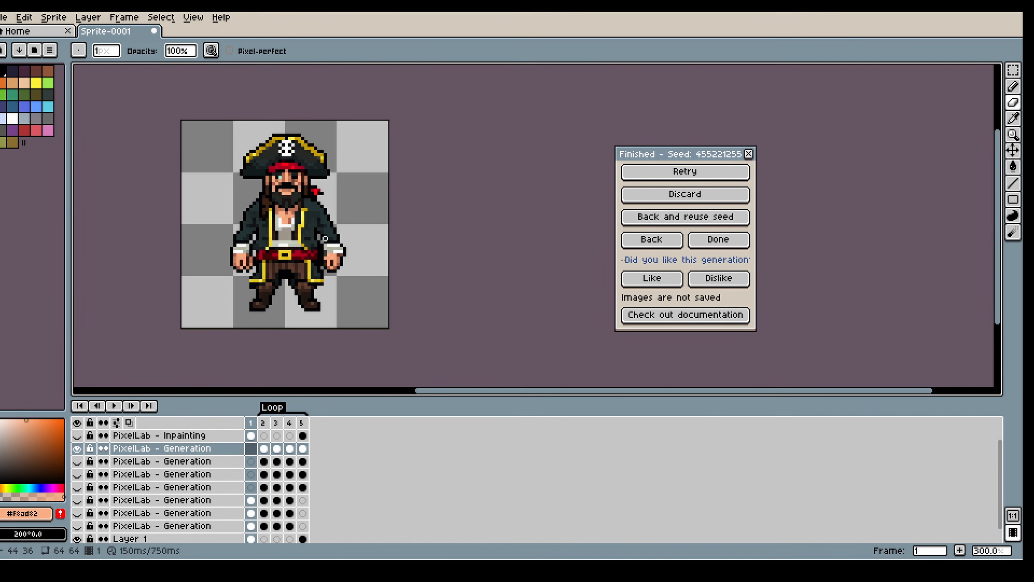
key("Right")
key("Right")
key("Right")
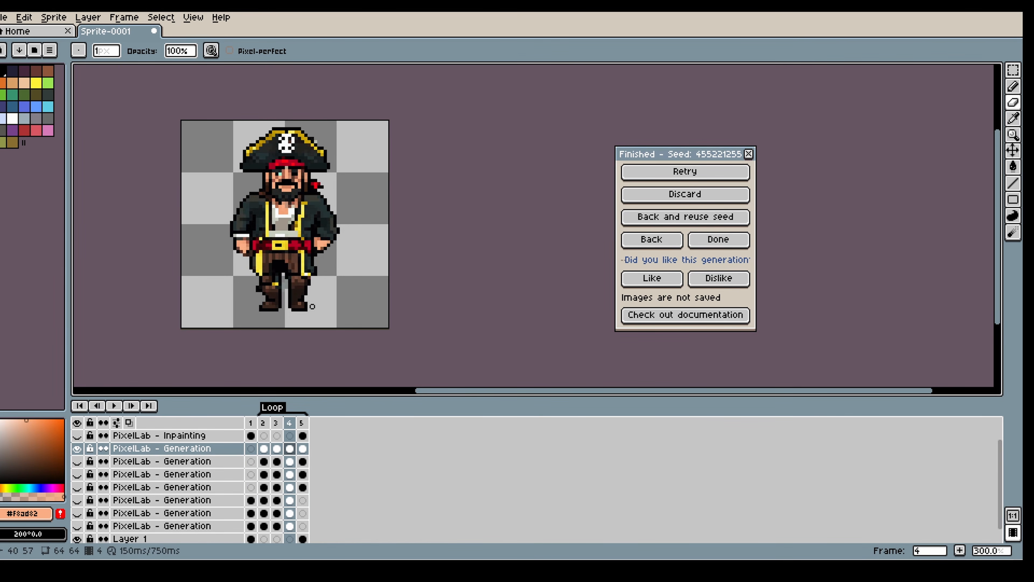
key("Right")
key("Left")
key("Left")
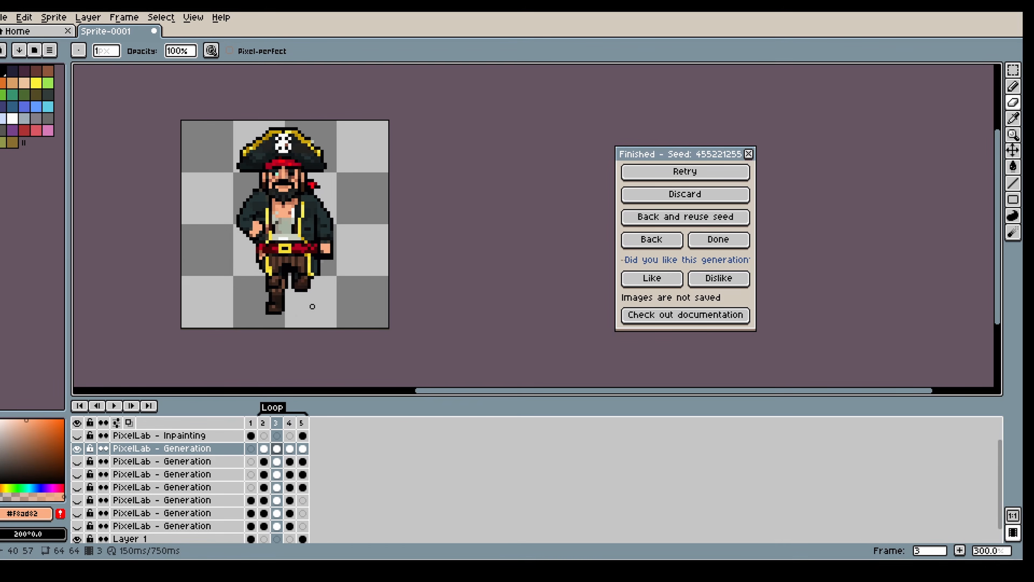
- Step back and forth through frames 2 to 5 to compare the pirate's head position between frames
key("Left")
key("Right")
key("Right")
key("Right")
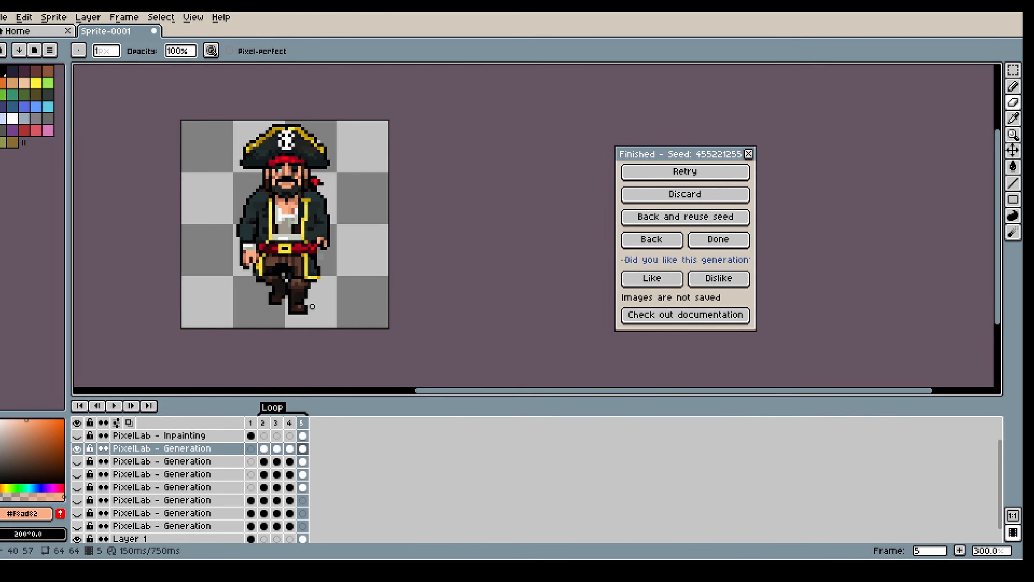
key("Left")
key("Left")
key("Right")
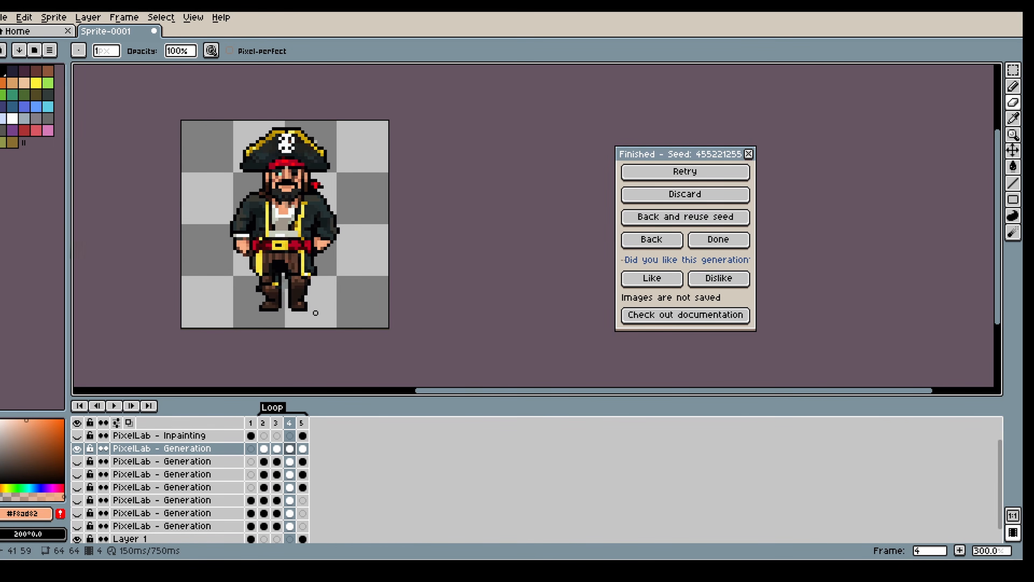
key("Right")
key("Left")
key("Left")
key("Left")
key("Right")
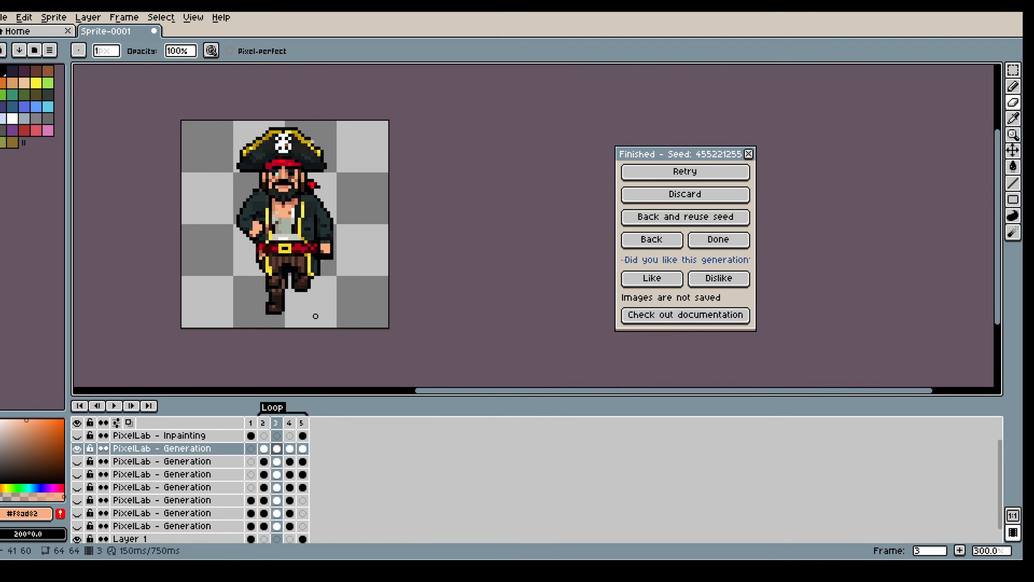
key("Right")
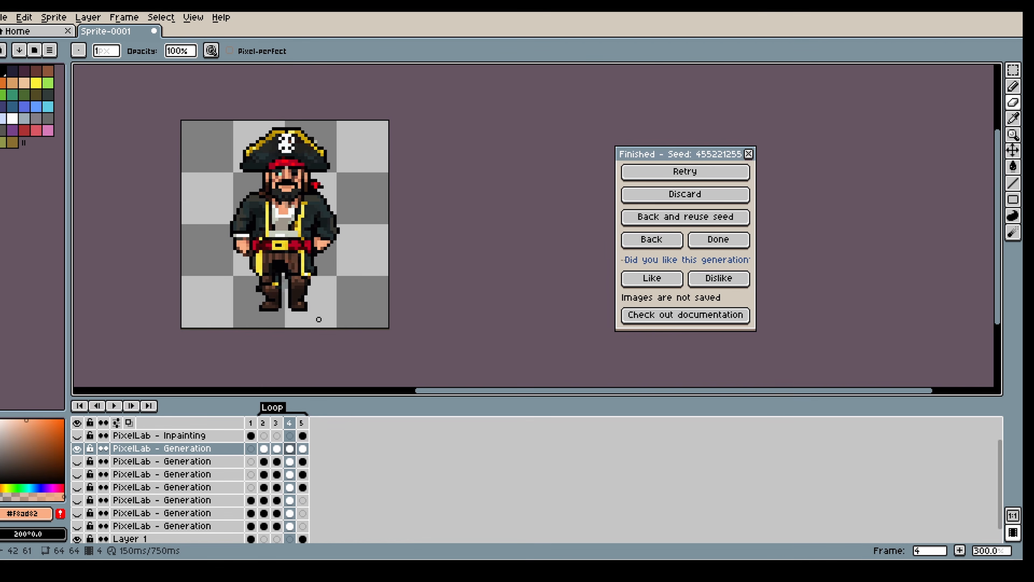
- Select the head and hat in frame 4, shift them about 1 px left, and preview the walking loop
left_click(1013, 70)
left_click_drag(190, 196, 189, 199)
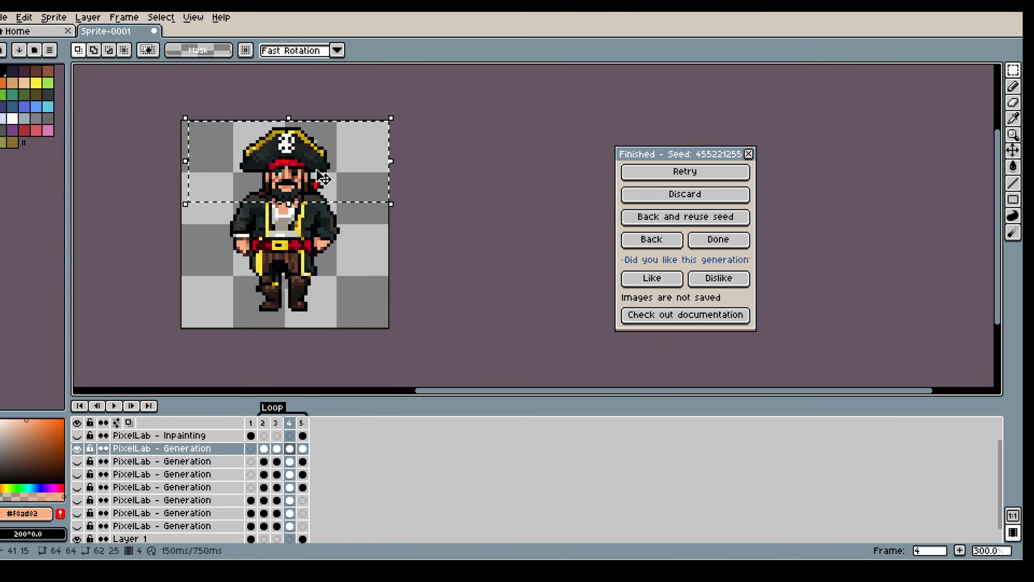
left_click_drag(322, 178, 318, 178)
left_click(509, 203)
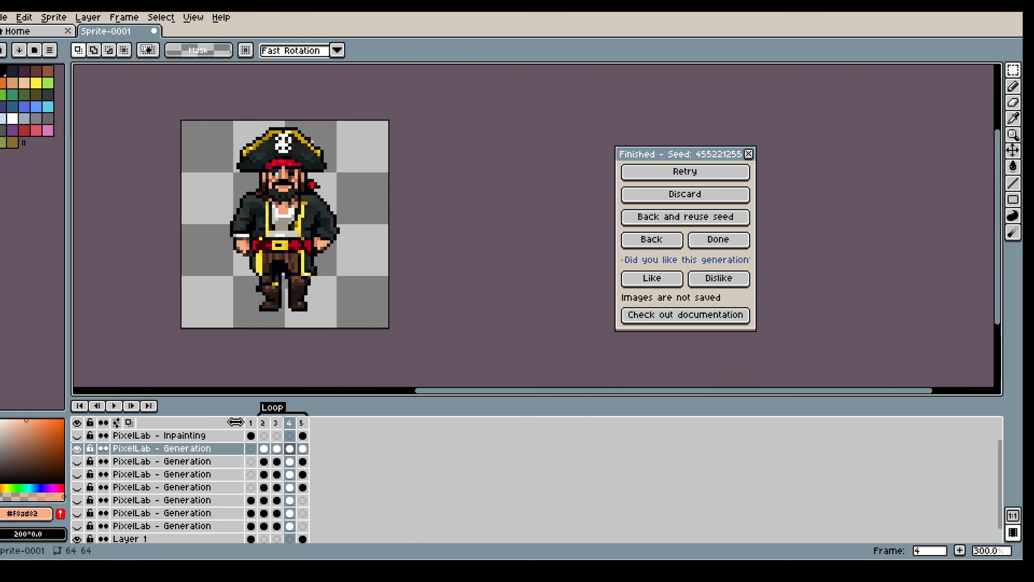
left_click(112, 408)
left_click(114, 405)
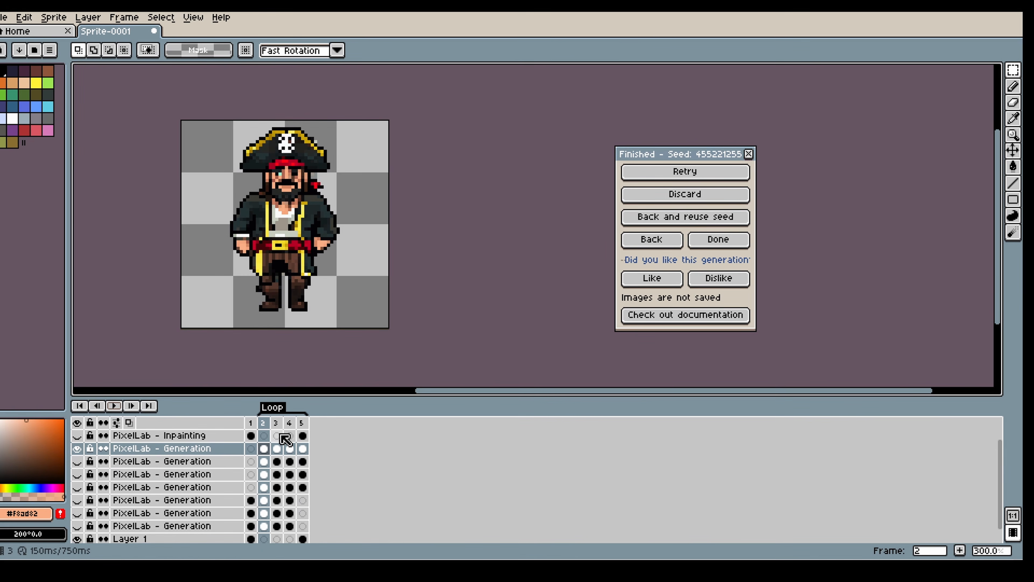
- Select the head and hat in frame 2, shift them about 1 px left, and clear the selection
left_click(276, 423)
left_click(262, 422)
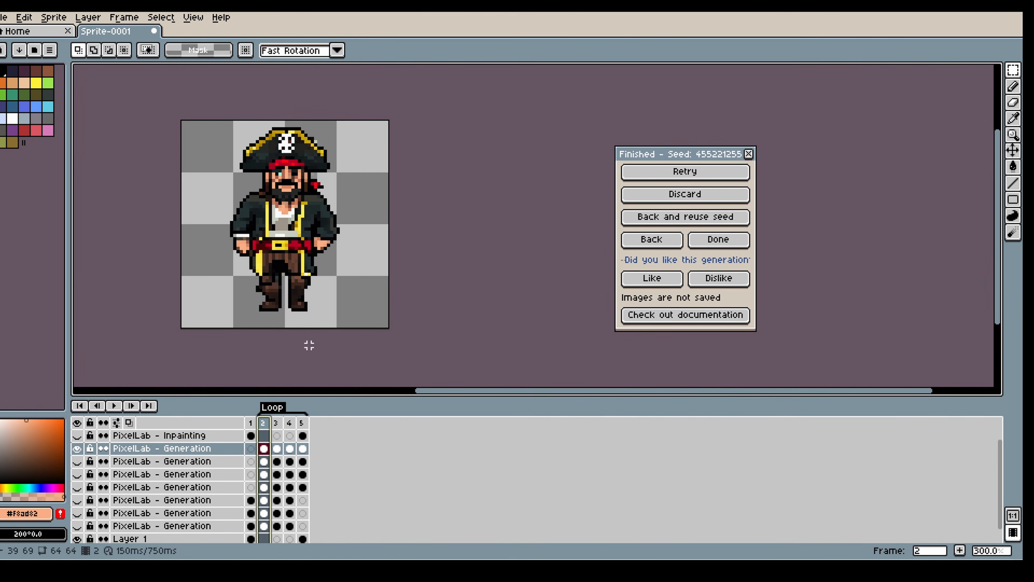
left_click_drag(383, 112, 226, 200)
left_click(316, 167)
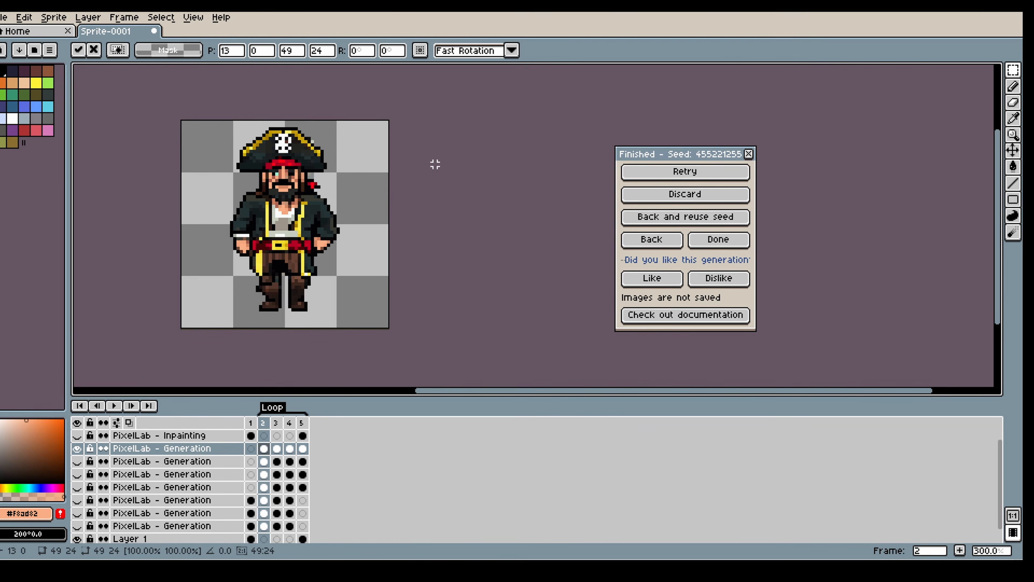
left_click(434, 164)
- Play the loop and step repeatedly through its frames to check that the head positions line up
left_click(120, 406)
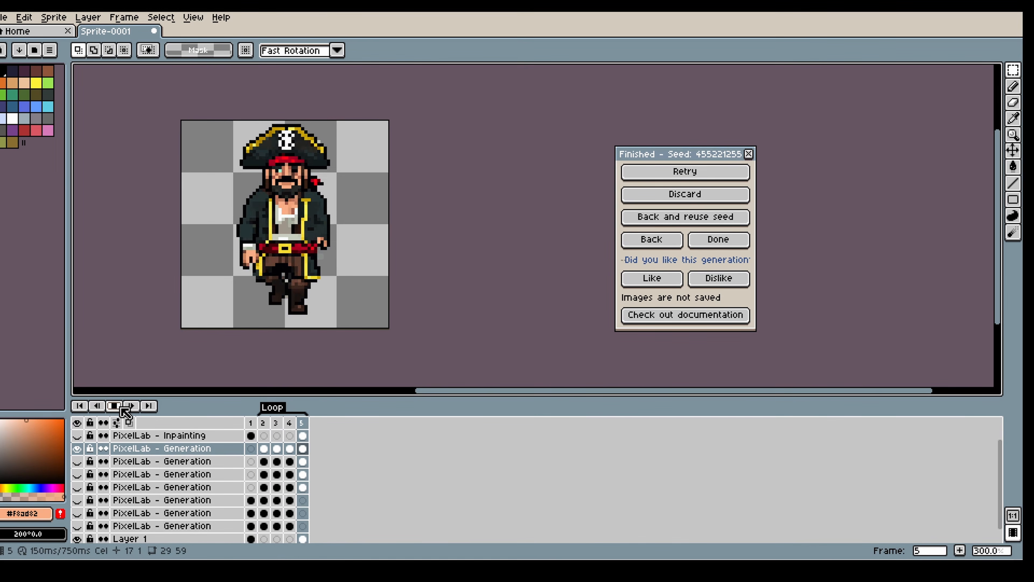
left_click(119, 406)
left_click(137, 409)
left_click(137, 409)
left_click(137, 409)
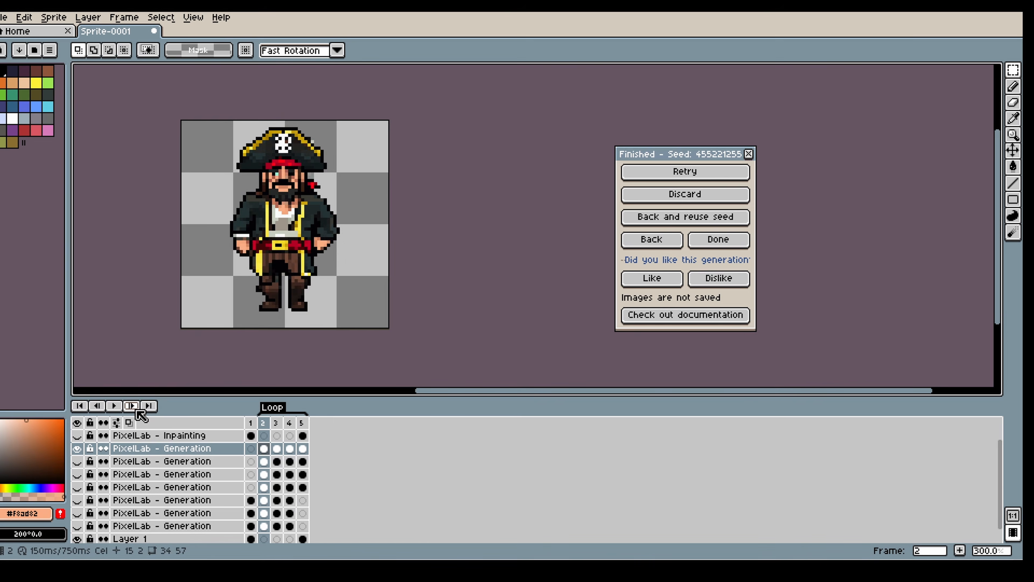
left_click(137, 410)
left_click(137, 409)
left_click(137, 409)
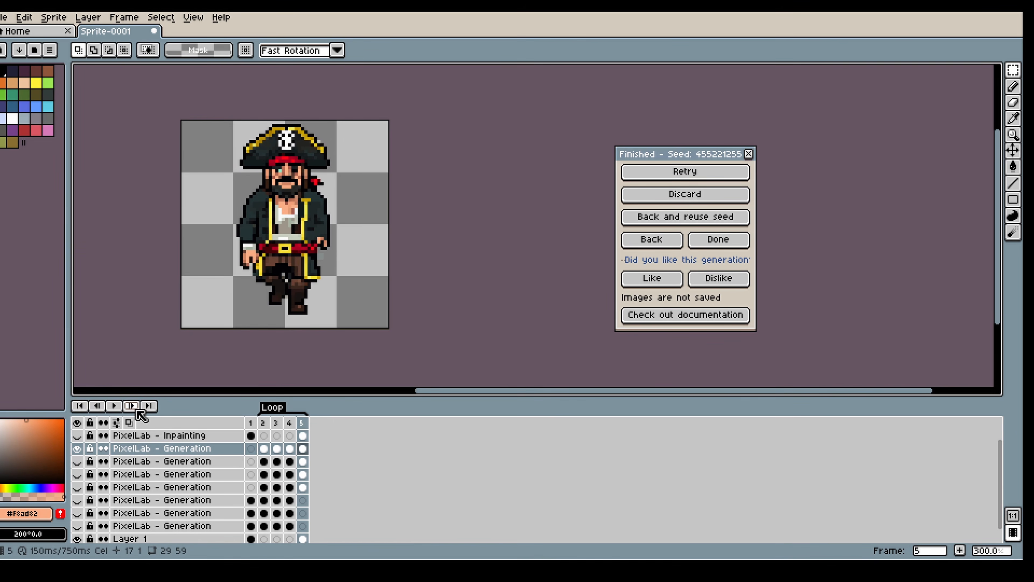
left_click(137, 410)
left_click(136, 409)
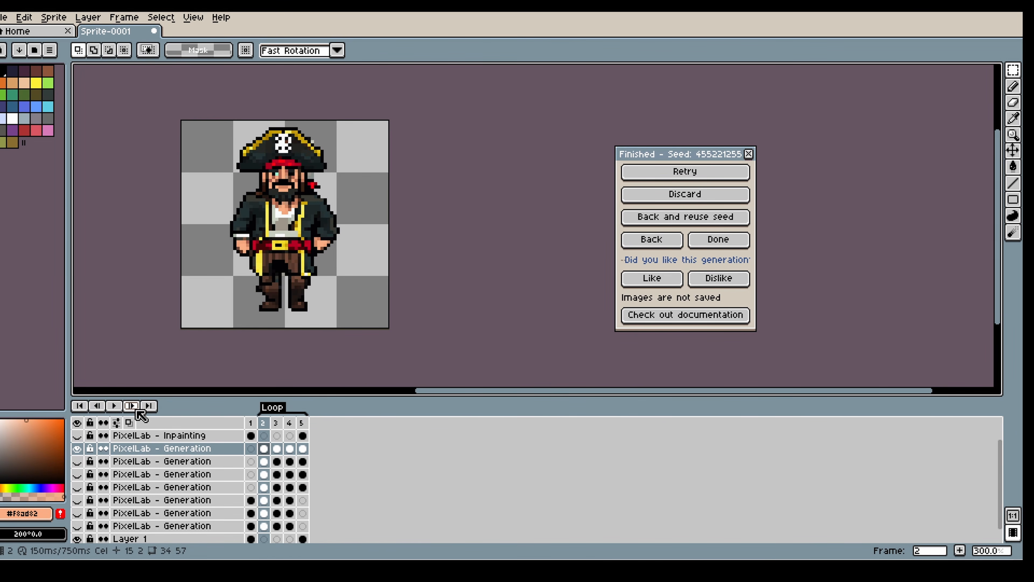
left_click(137, 409)
left_click(97, 405)
left_click(131, 407)
left_click(131, 407)
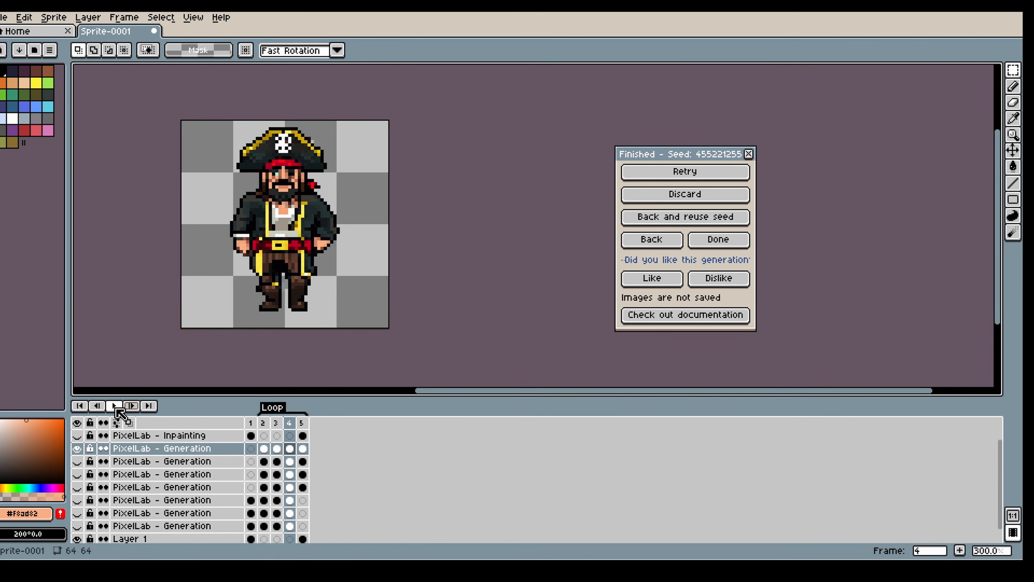
left_click(101, 406)
left_click(104, 407)
left_click(131, 407)
left_click(131, 407)
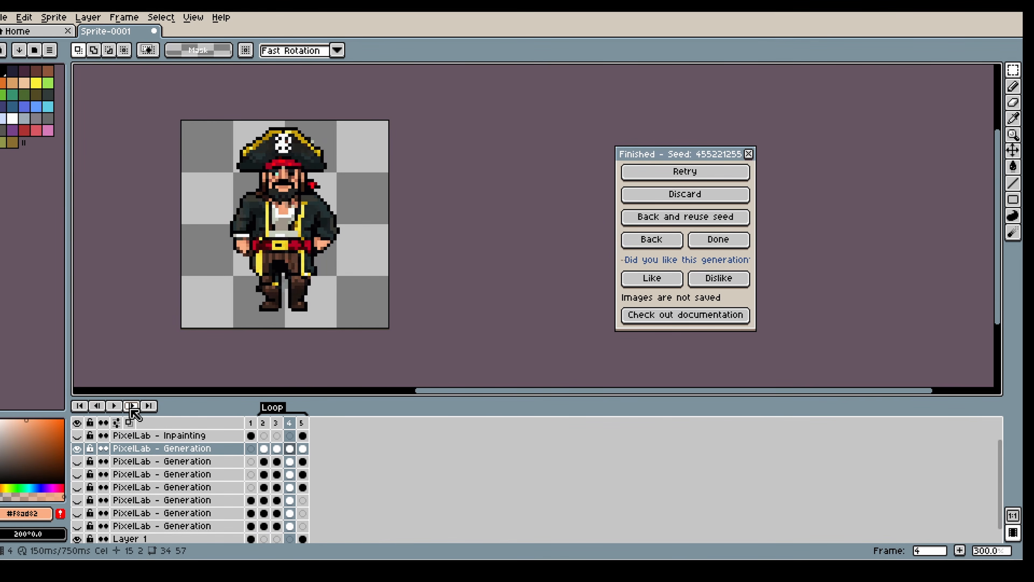
- Select the head and hat in frame 5, move them about 1 px down, and replay the loop
left_click(132, 408)
left_click_drag(389, 98, 212, 195)
left_click(285, 173)
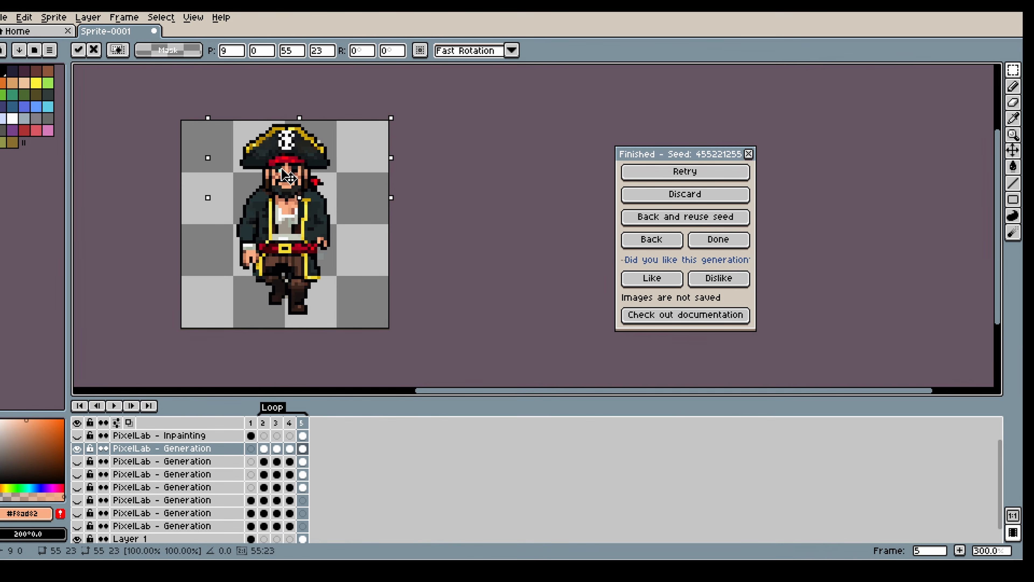
left_click_drag(282, 169, 282, 172)
left_click(401, 174)
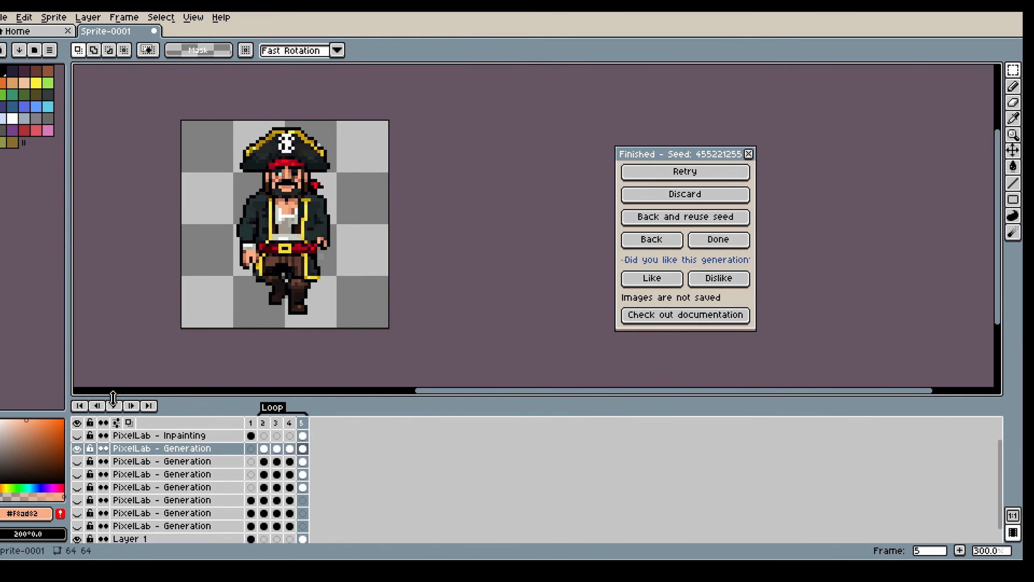
left_click(114, 405)
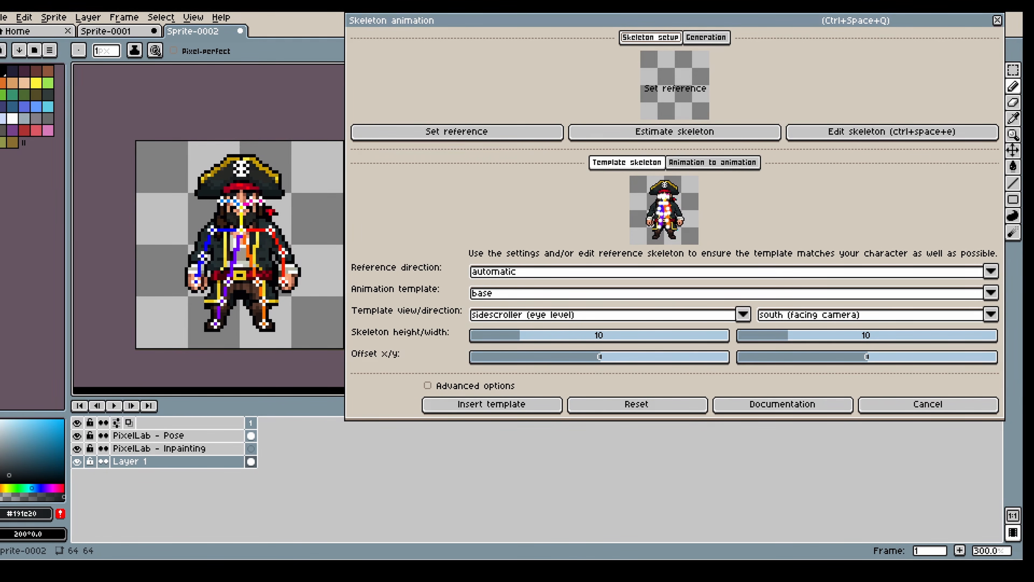
- Set the Sprite-0002 pirate as skeleton reference and insert the "walk, 4 frames" template, sidescroller view facing south
left_click(476, 137)
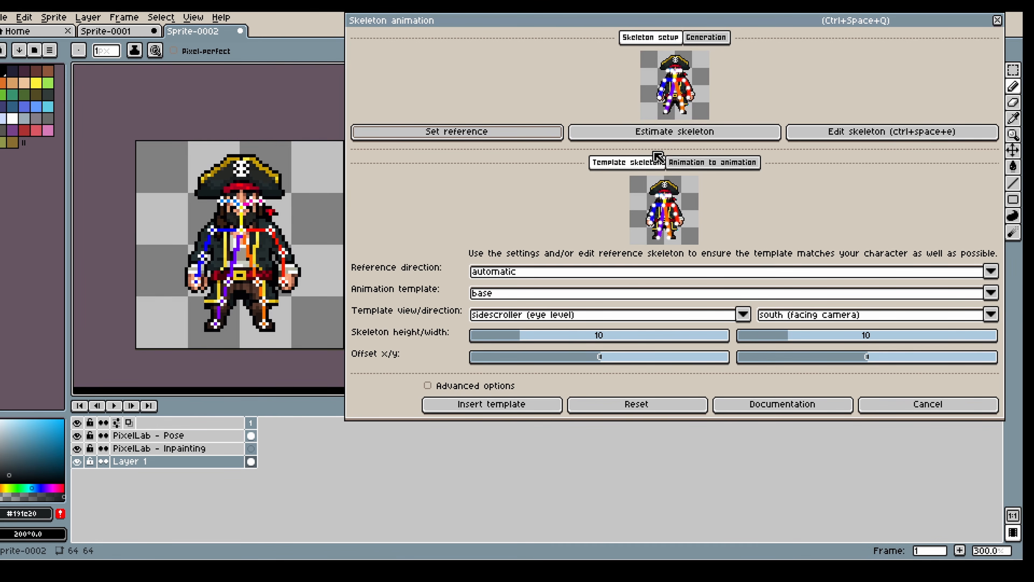
left_click(529, 293)
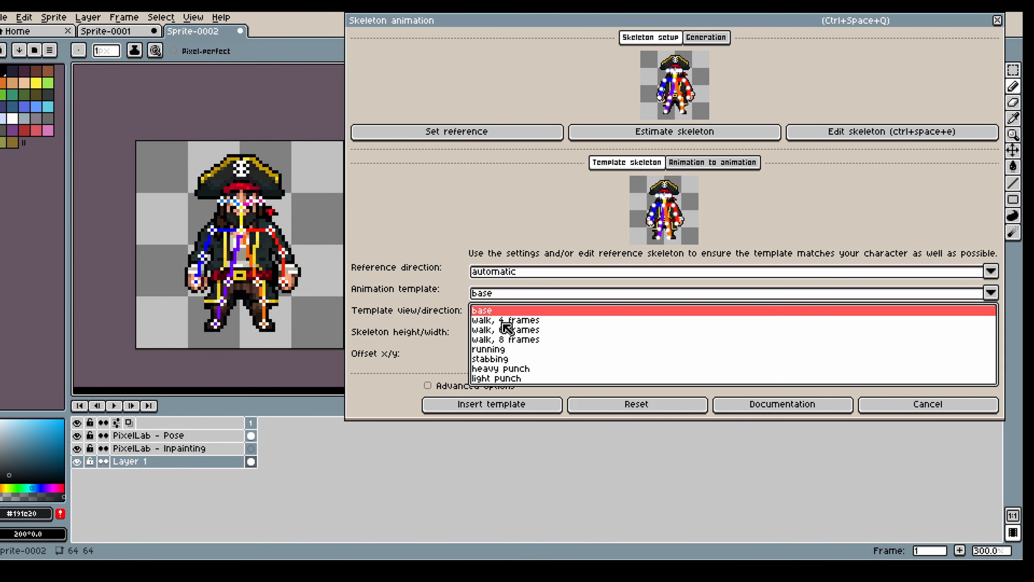
left_click(495, 320)
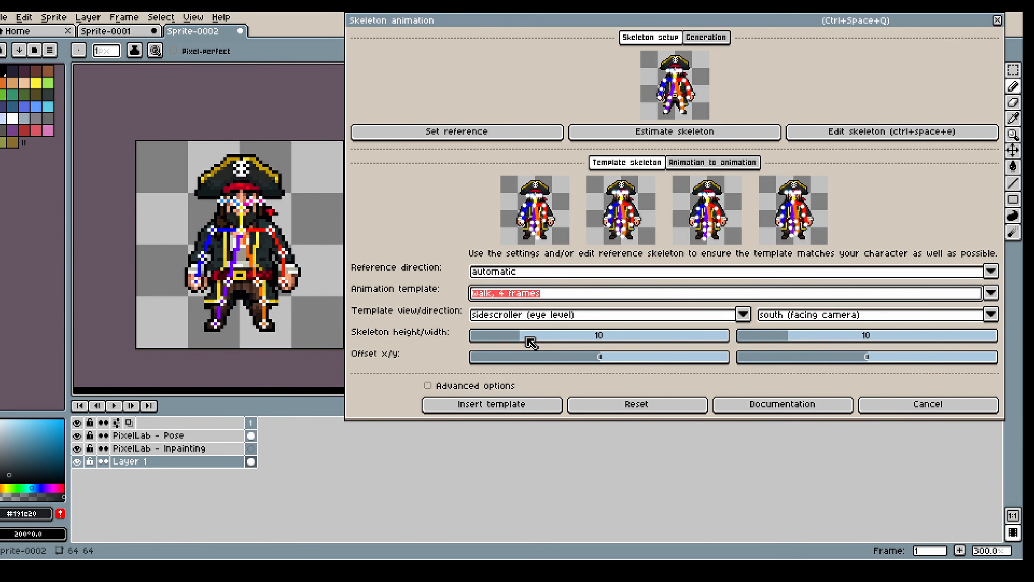
left_click(470, 385)
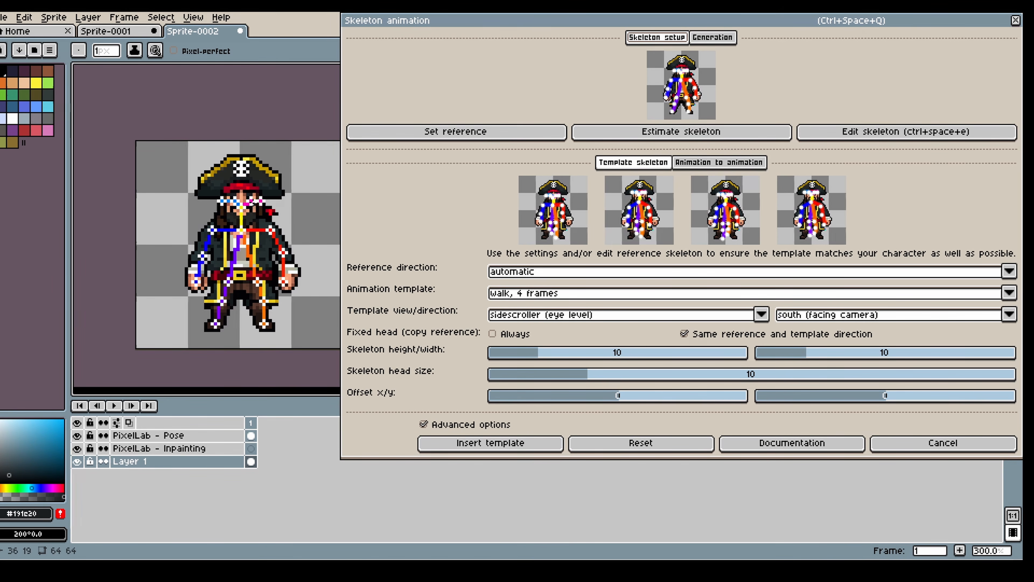
left_click(460, 426)
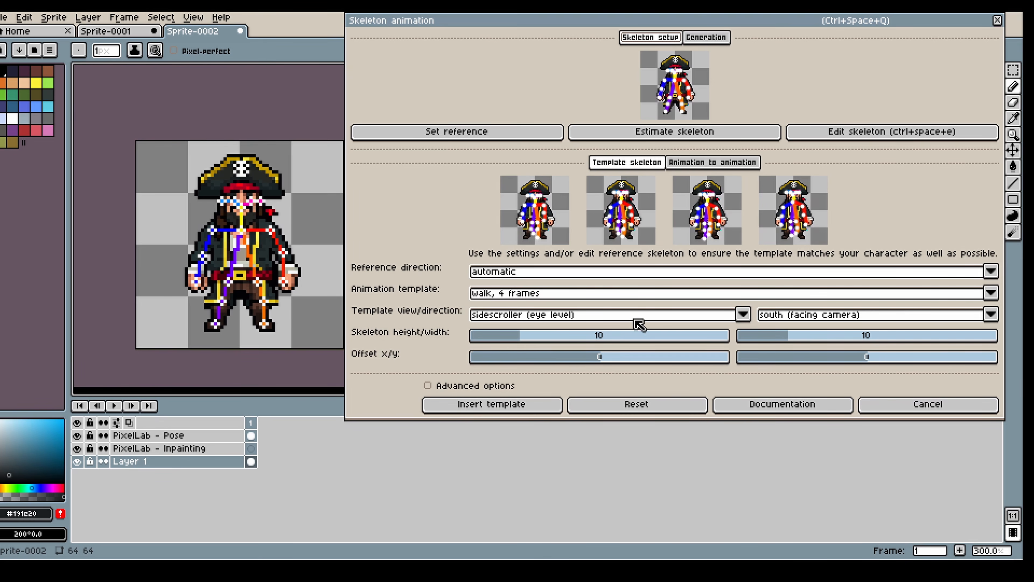
left_click(513, 410)
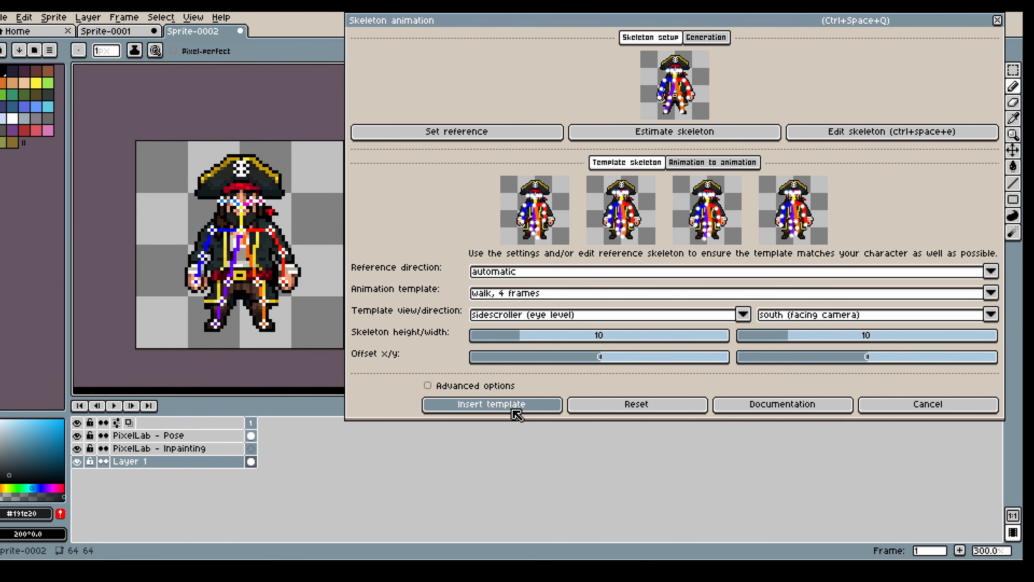
left_click(921, 414)
- On the Pose layer in frame 3, raise both skeleton arms about 3 px and bring each about 1 px inward
left_click(263, 422)
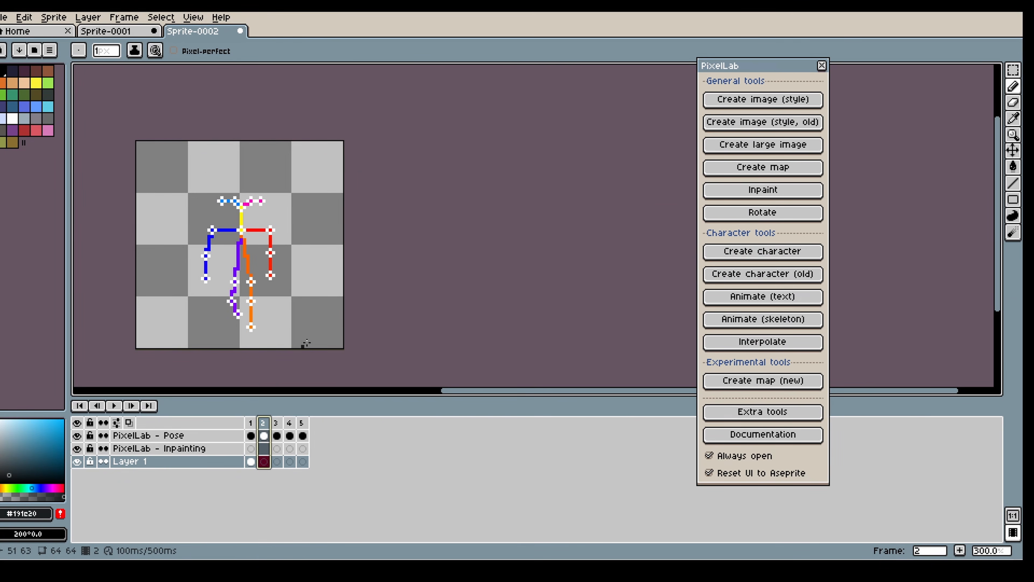
left_click(1013, 70)
key("Right")
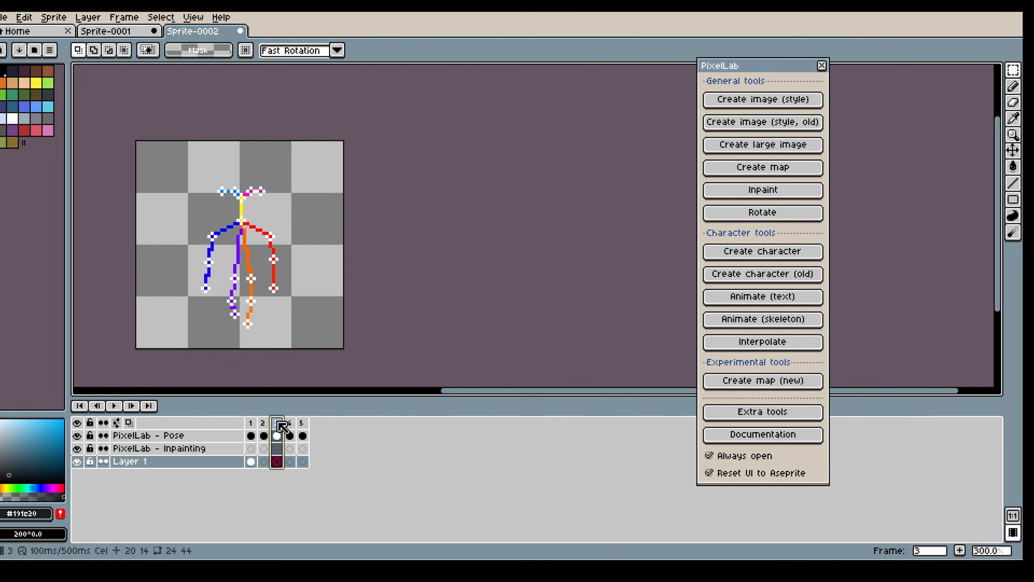
left_click_drag(302, 226, 260, 302)
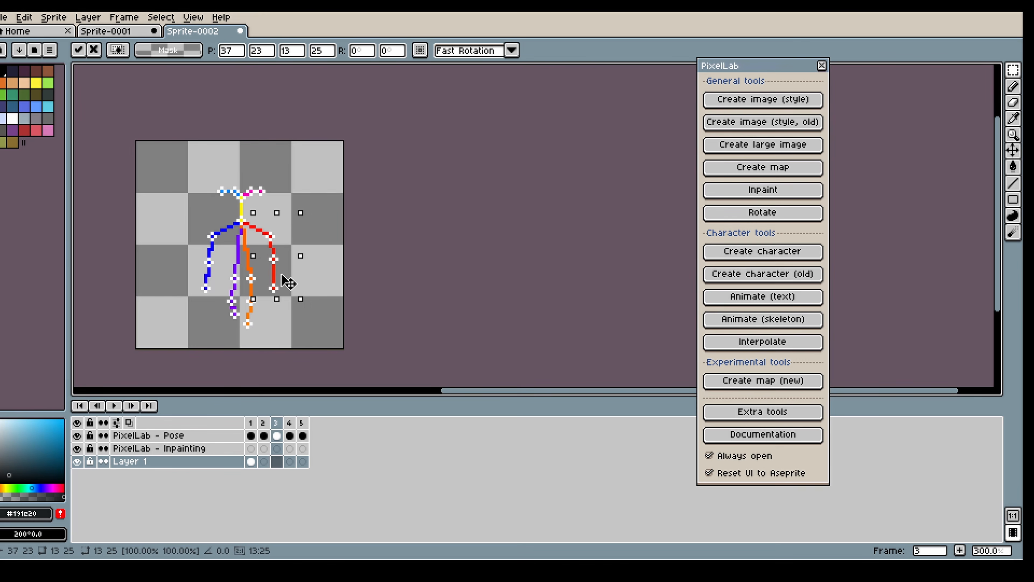
left_click(277, 434)
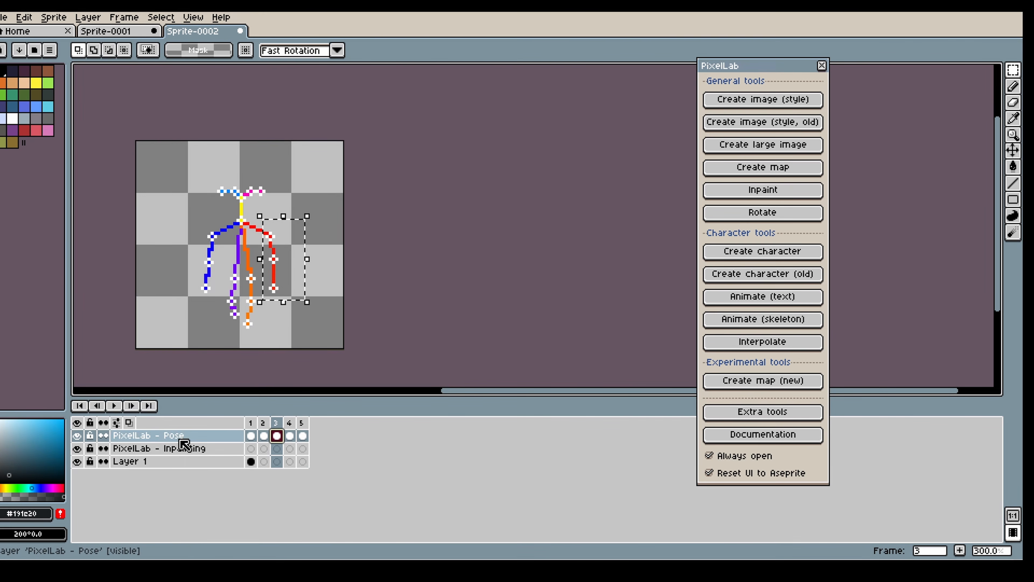
left_click_drag(320, 204, 256, 299)
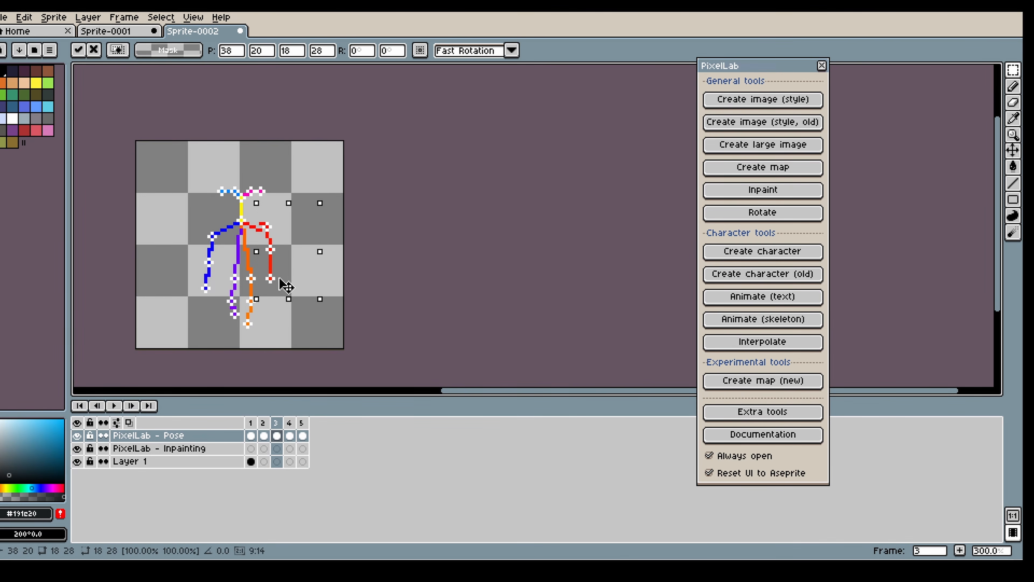
left_click_drag(178, 213, 206, 275)
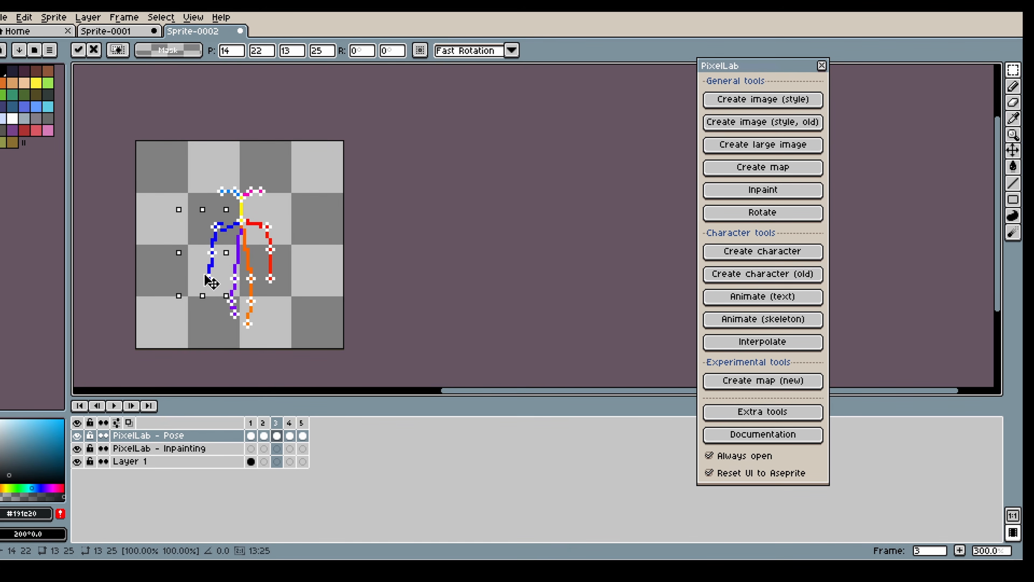
left_click(353, 310)
- Raise both skeleton arms slightly in frame 4 of the Pose layer and nudge the red arm inward
left_click(291, 436)
left_click_drag(316, 228, 267, 301)
left_click_drag(286, 278, 290, 271)
left_click(329, 281)
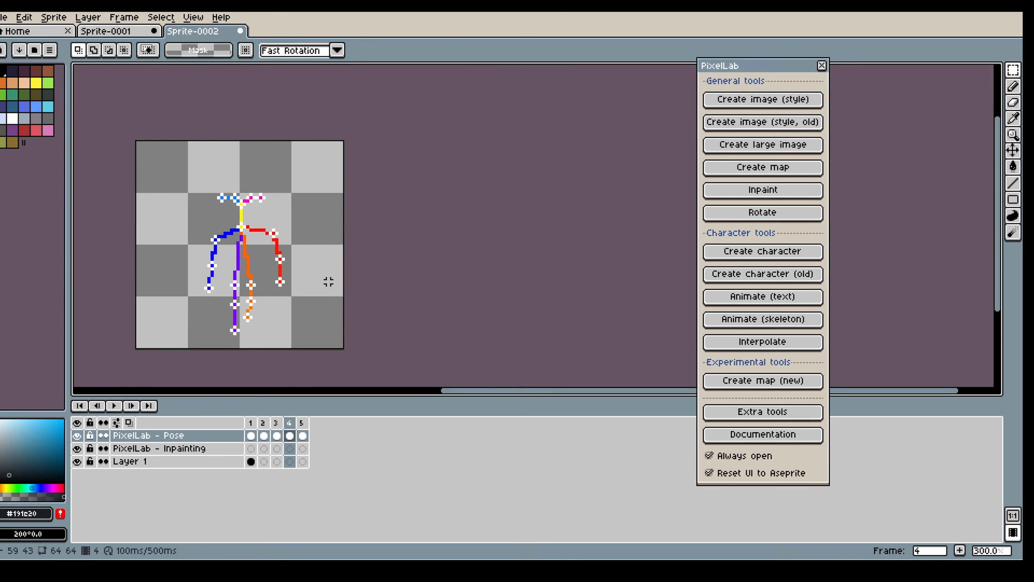
mouse_move(180, 233)
left_mouse_down()
mouse_move(219, 305)
mouse_move(213, 287)
left_mouse_up()
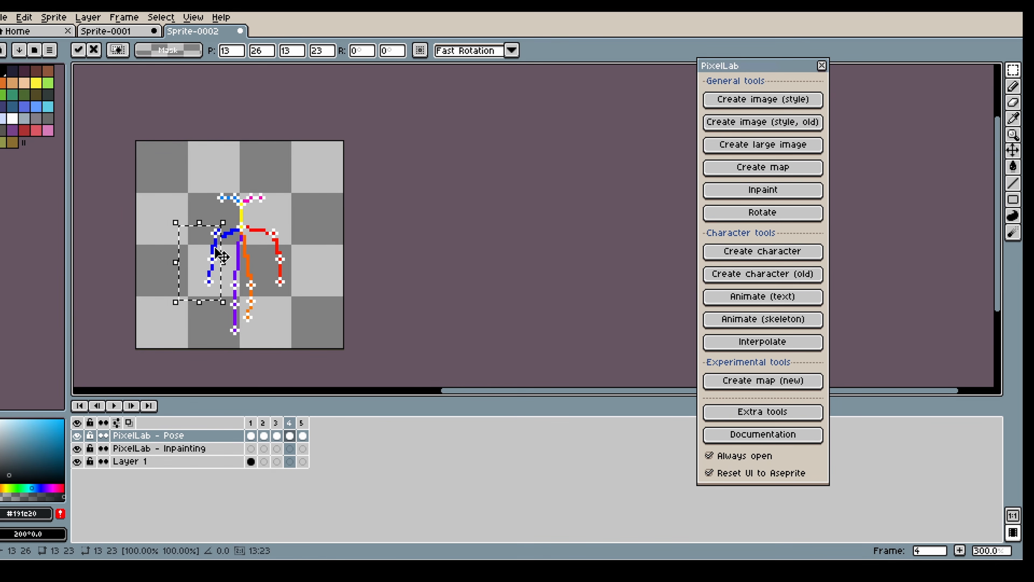
left_click(369, 275)
left_click_drag(342, 206, 293, 280)
left_click(397, 293)
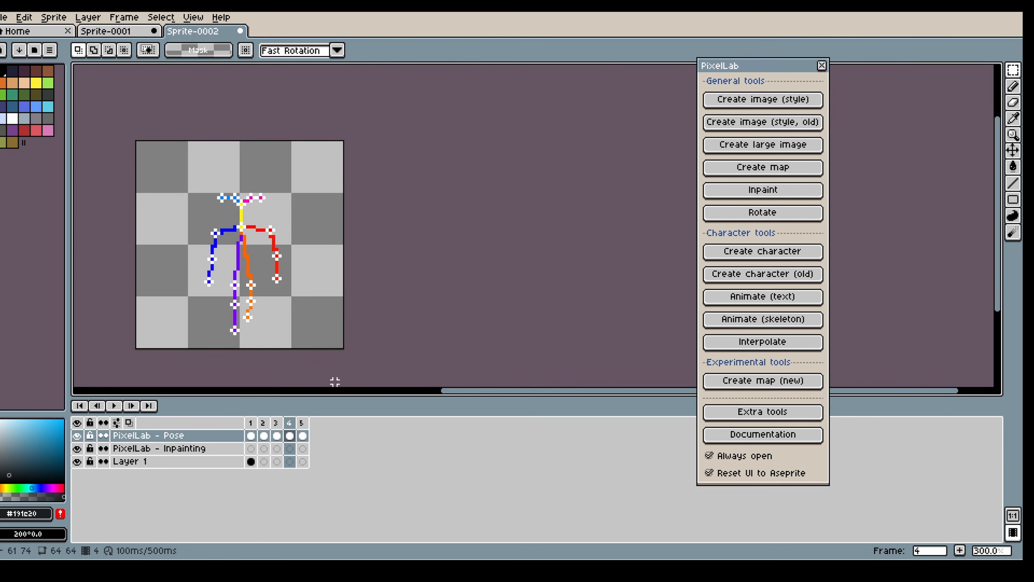
- In frame 5 of the Pose layer, raise the red arm about 3 px and 1 px inward, and raise the blue arm about 2 px
left_click(302, 435)
left_click_drag(320, 230, 266, 302)
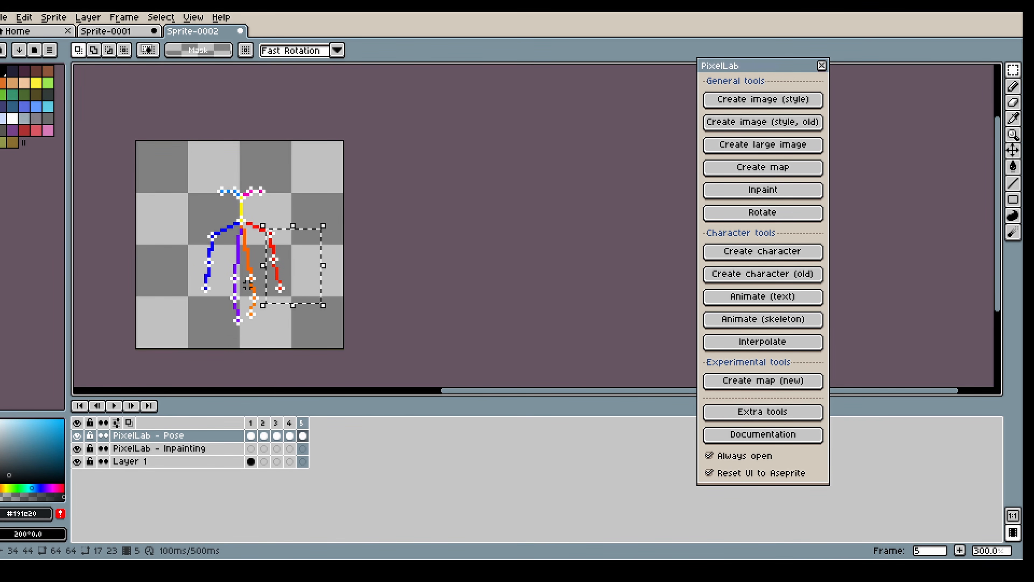
mouse_move(293, 279)
left_mouse_down()
mouse_move(302, 278)
mouse_move(293, 271)
left_mouse_up()
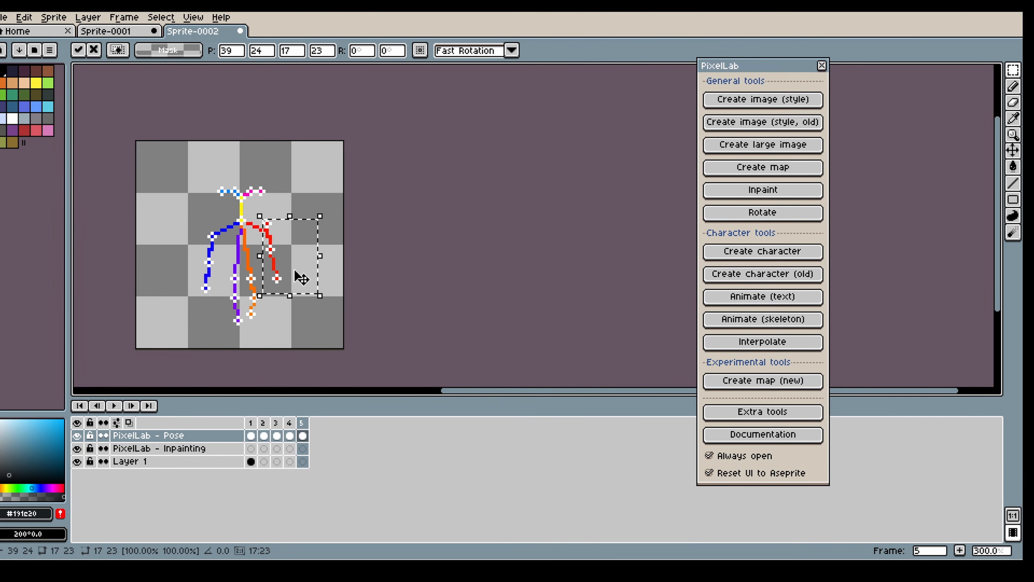
left_click(175, 239)
left_click_drag(173, 227, 216, 279)
left_click(337, 285)
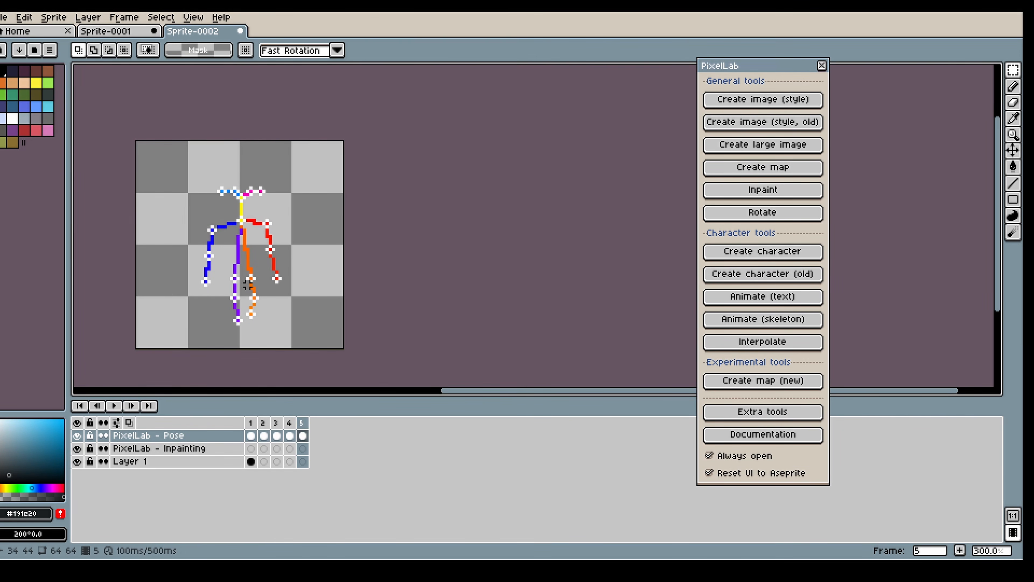
- Generate three skeleton animation frames from frozen frame 1 without inpainting, outputting to a new layer
left_click(750, 326)
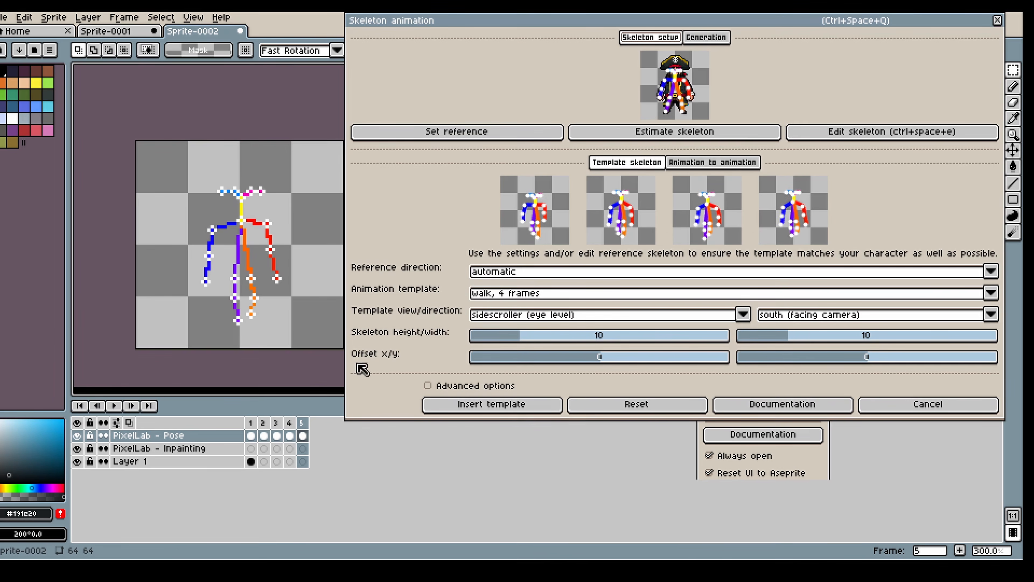
left_click(706, 38)
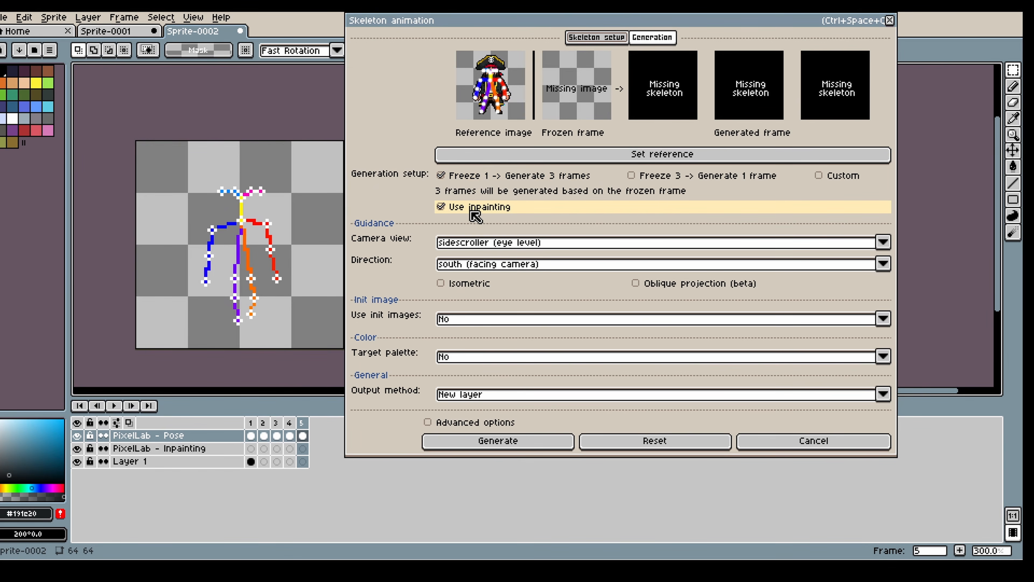
left_click(475, 216)
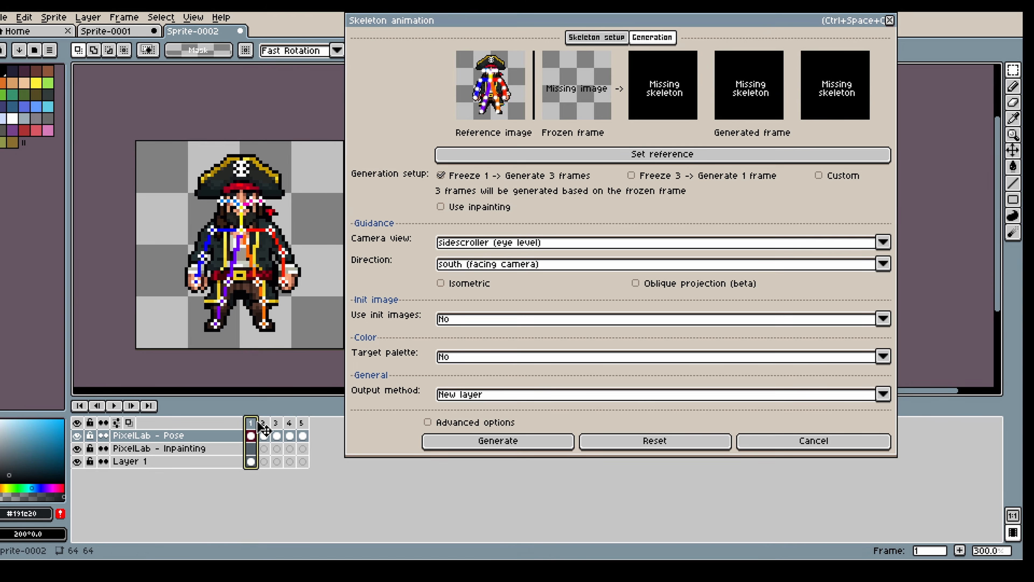
left_click(556, 155)
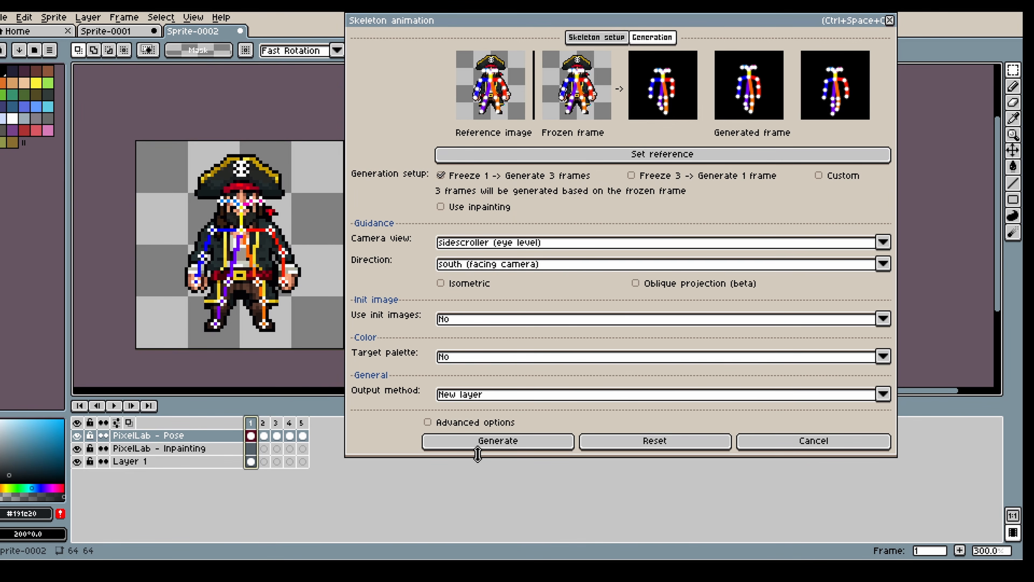
left_click(462, 448)
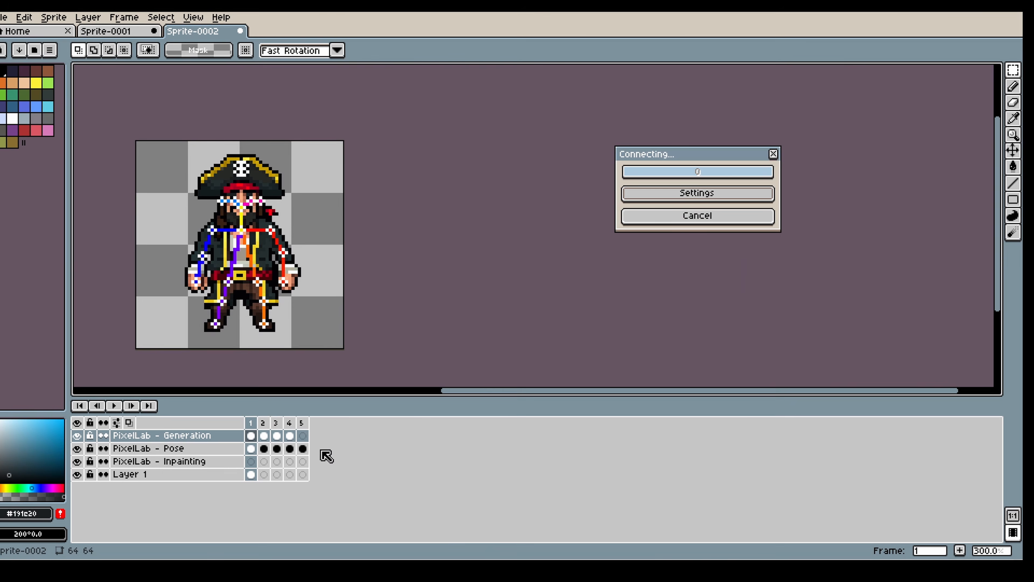
- Step through frames 2 to 4 to examine the skeleton poses and the newly generated pirate frames
left_click(264, 424)
left_click(276, 423)
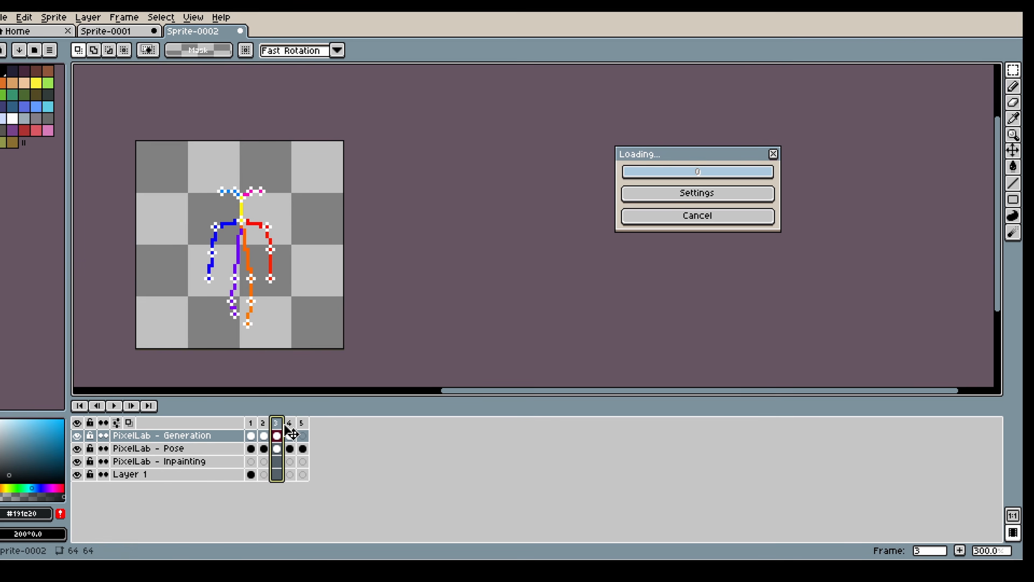
left_click(287, 424)
left_click(266, 421)
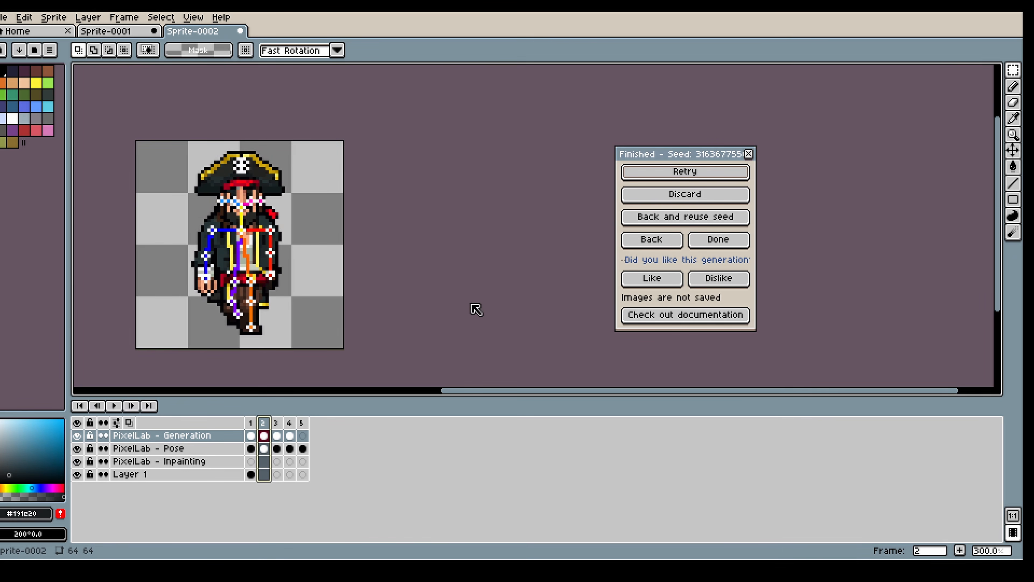
left_click(277, 423)
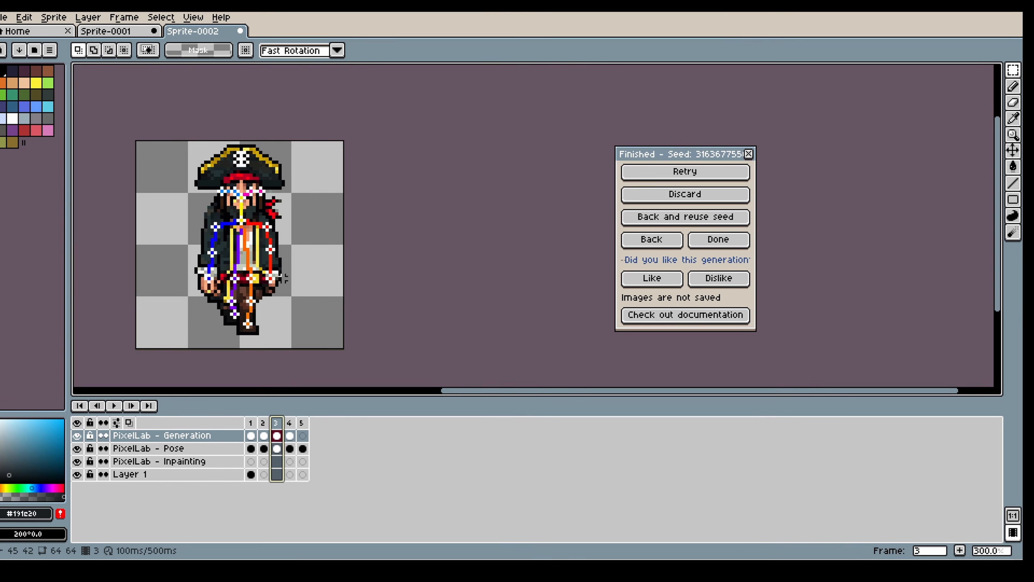
left_click(290, 424)
left_click(277, 423)
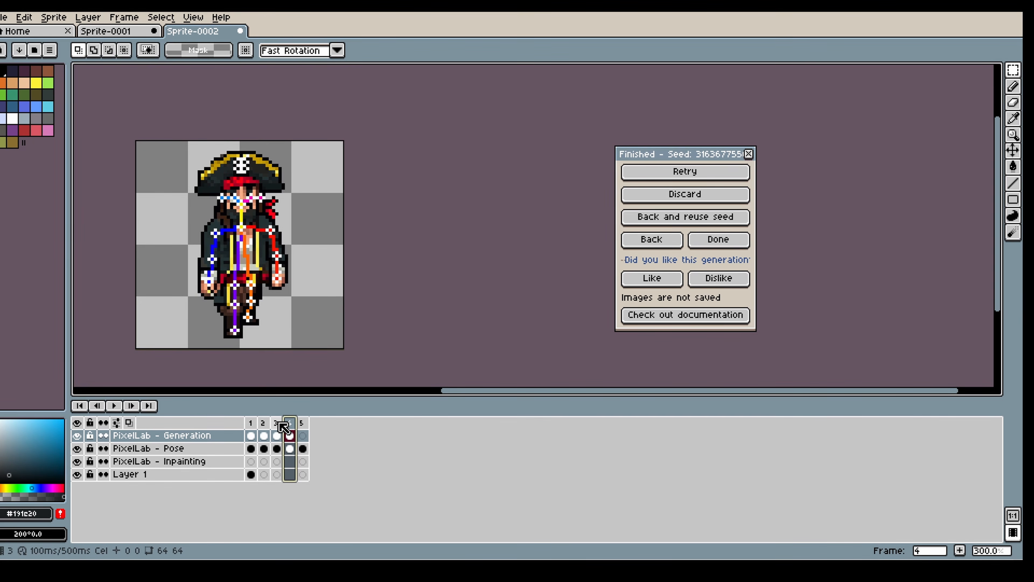
- Generate frame 5 from frozen frames 2 to 4 using "Freeze 3 -> Generate 1 frame" with output method "Modify current layer"
left_click(651, 239)
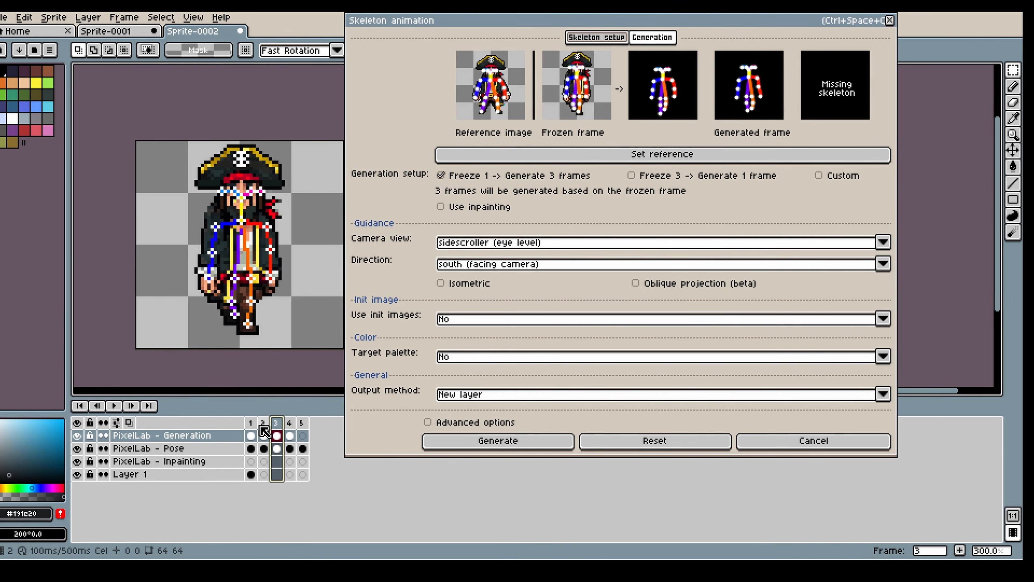
left_click(263, 434)
left_click(684, 183)
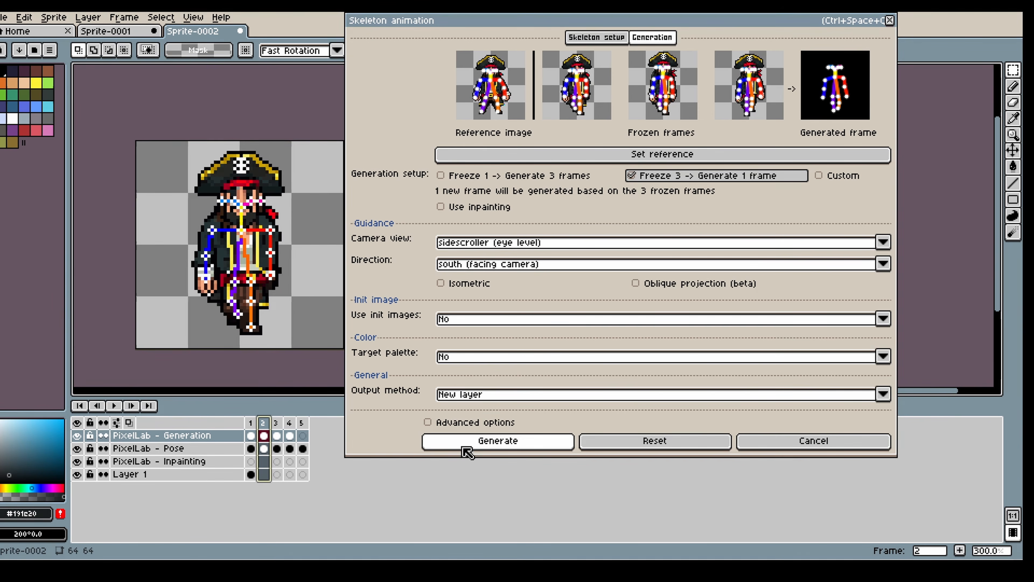
left_click(463, 398)
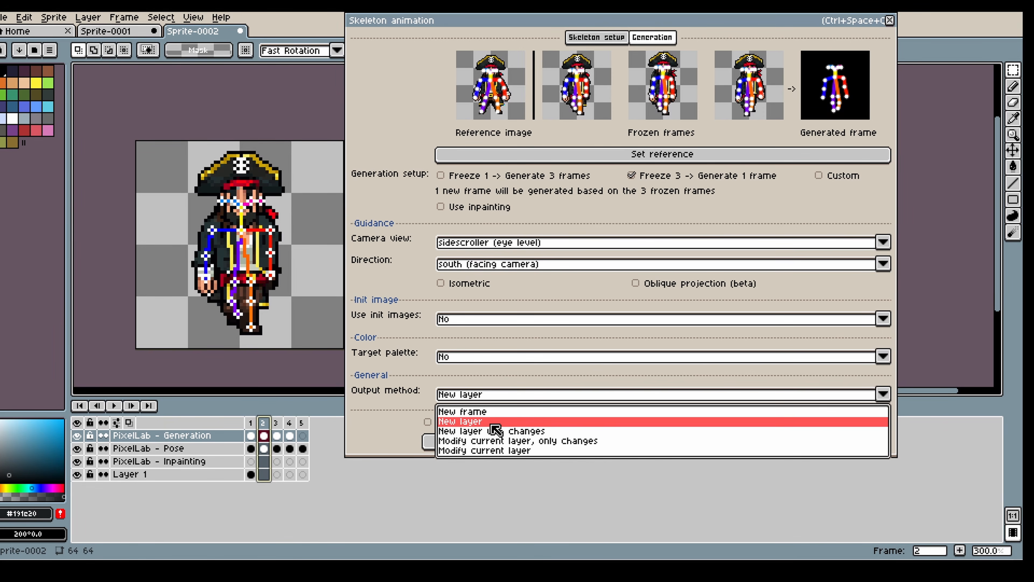
left_click(490, 451)
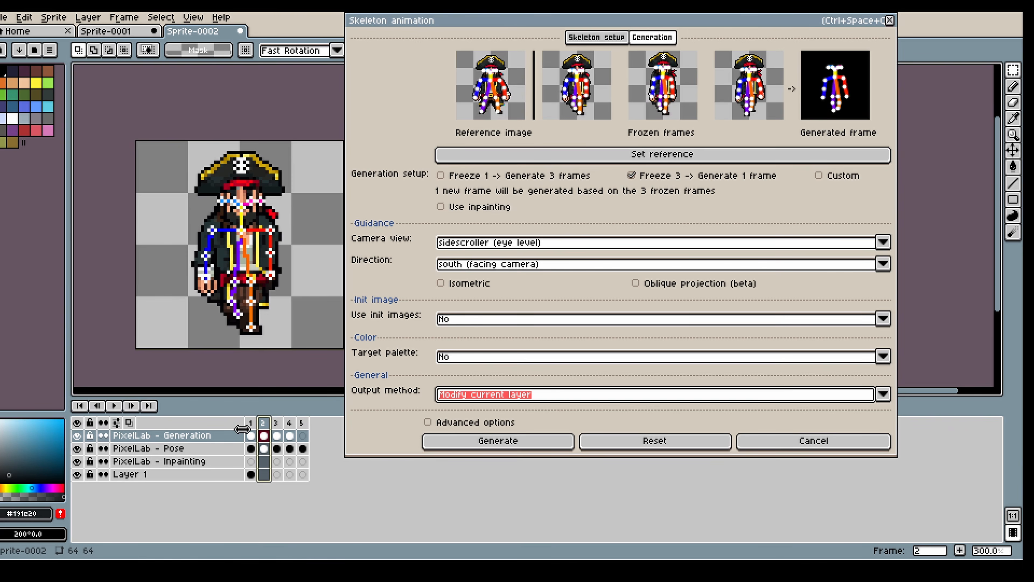
left_click(505, 440)
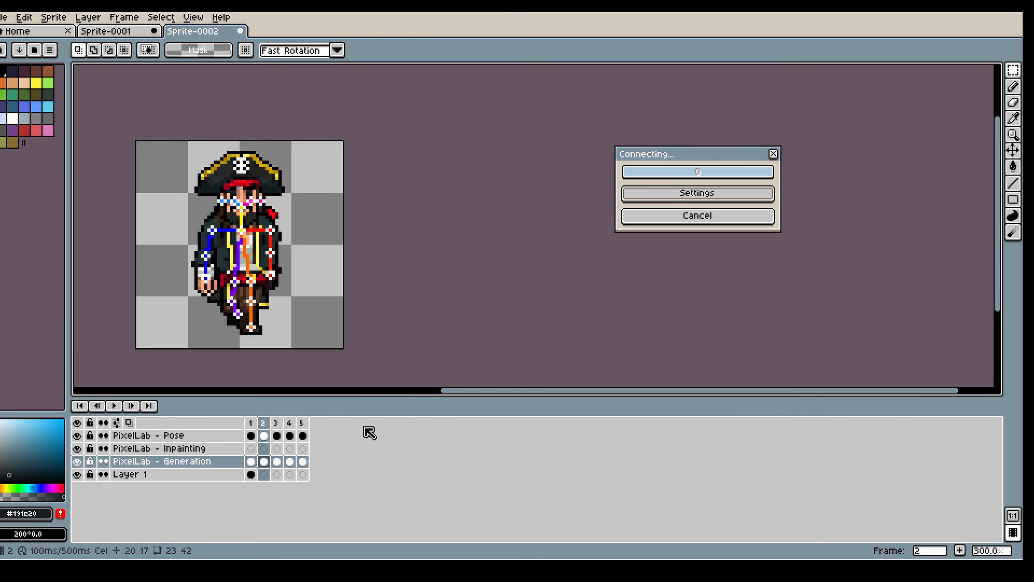
left_click(302, 423)
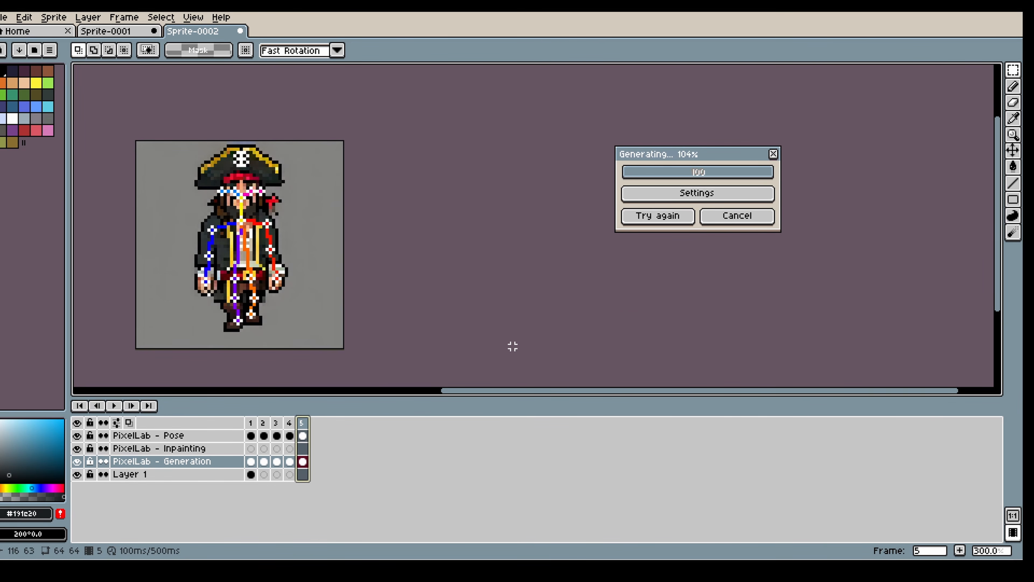
- Hide the Pose layer, set frames 2 to 5 as the loop section, and play the walking animation
left_click(77, 434)
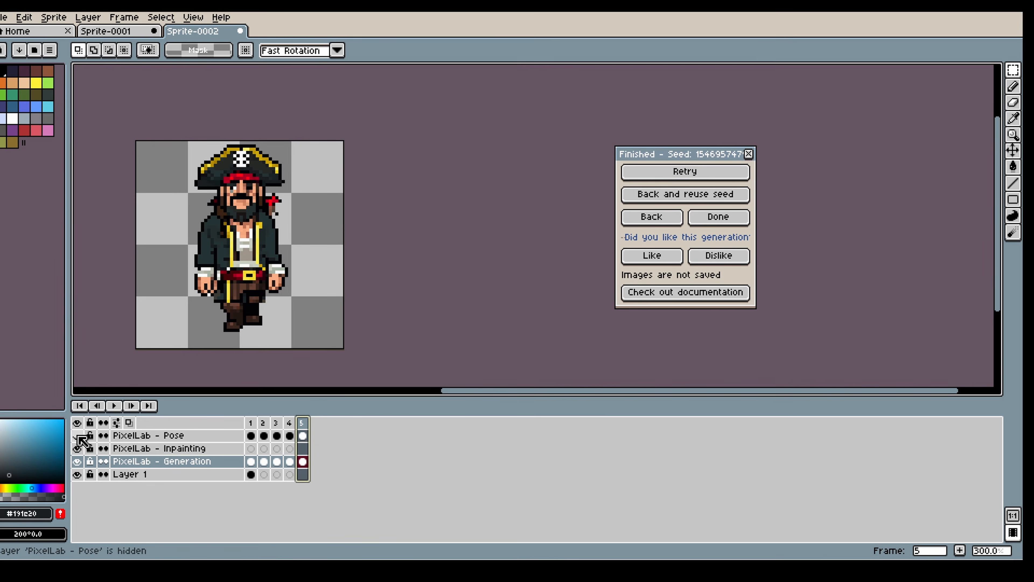
left_click_drag(262, 424, 302, 426)
right_click(305, 427)
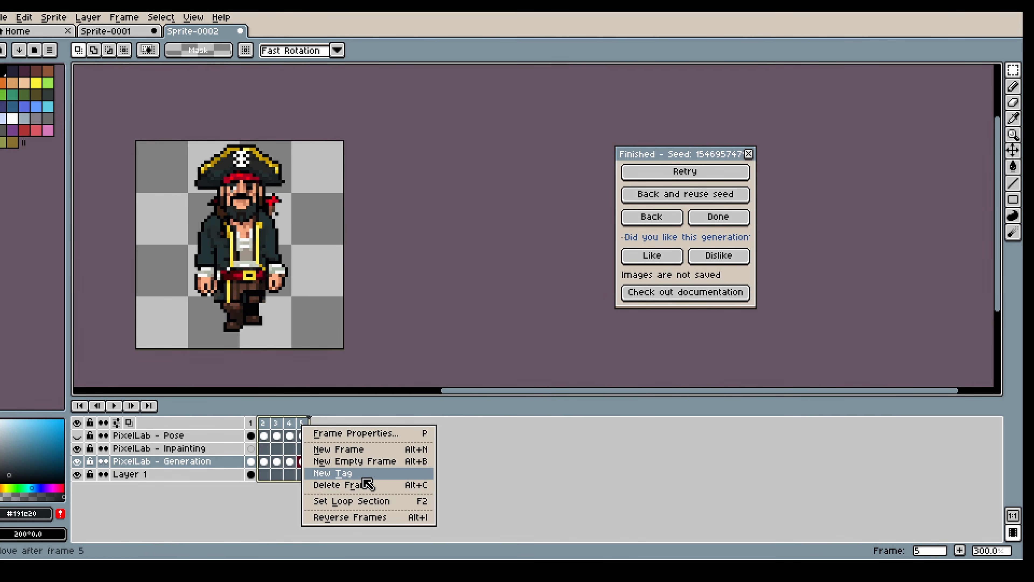
left_click(366, 502)
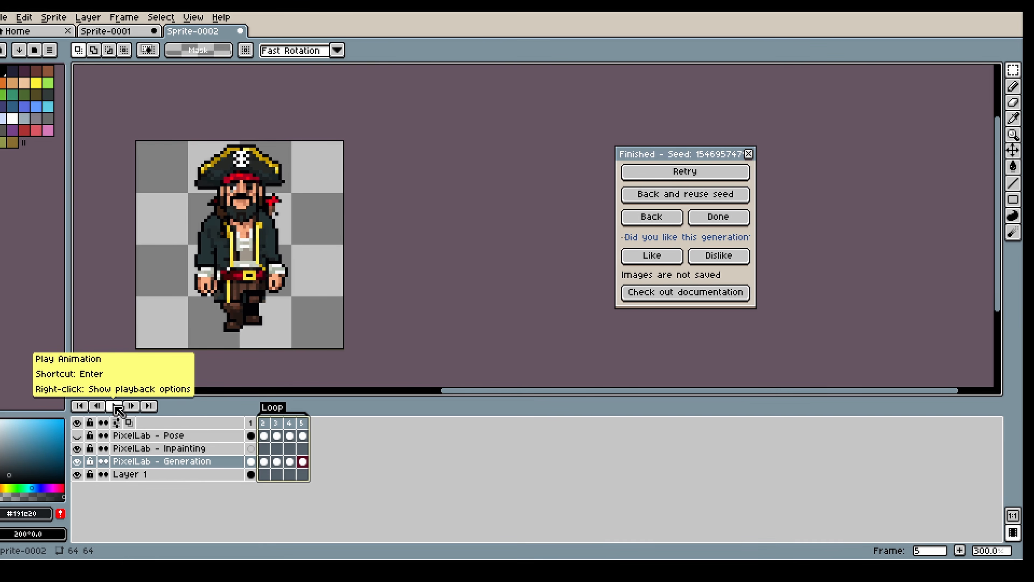
left_click(116, 406)
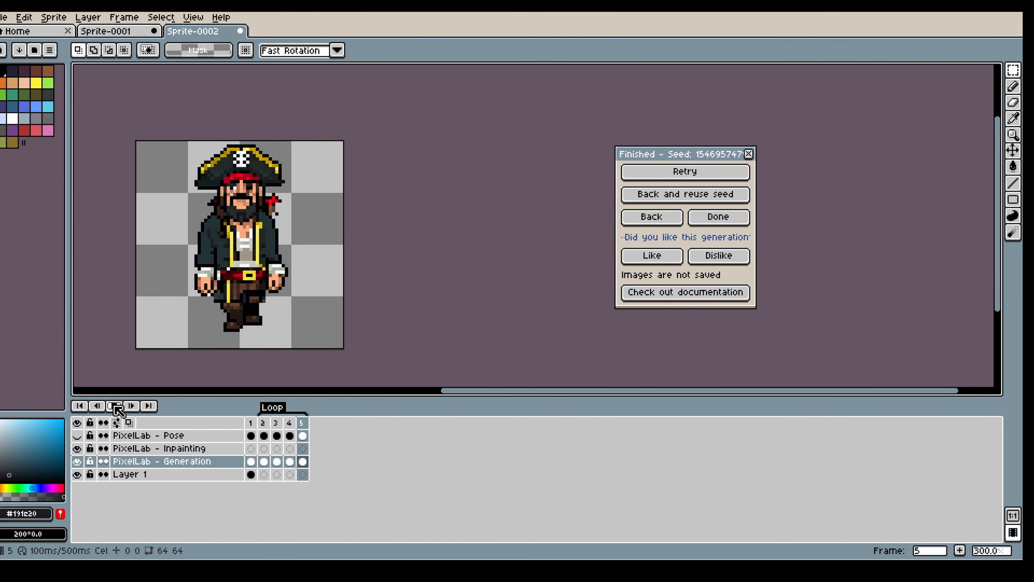
left_click(276, 434)
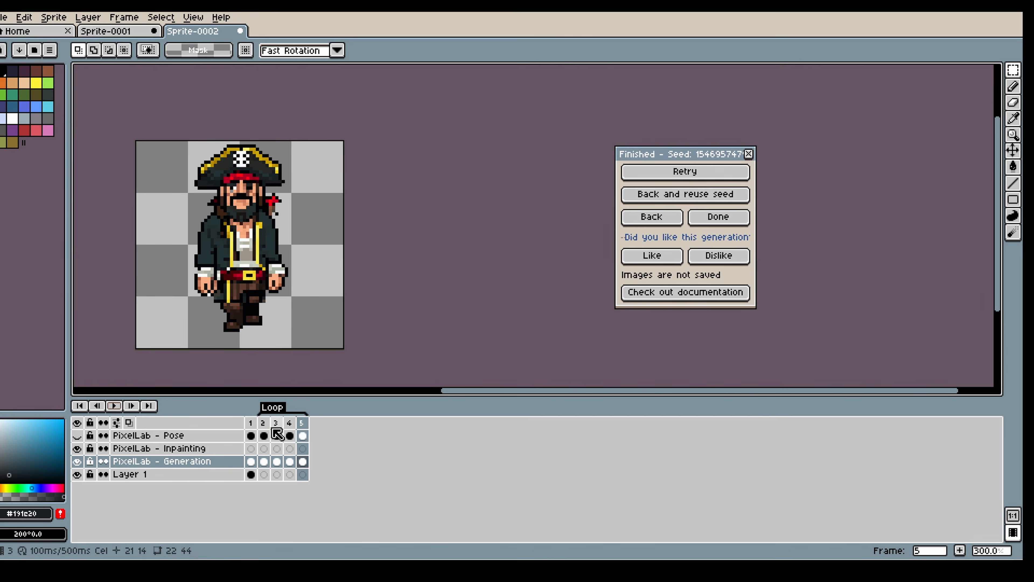
- Compare the pirate's head and face across frames 2 to 5 of the loop
left_click(262, 422)
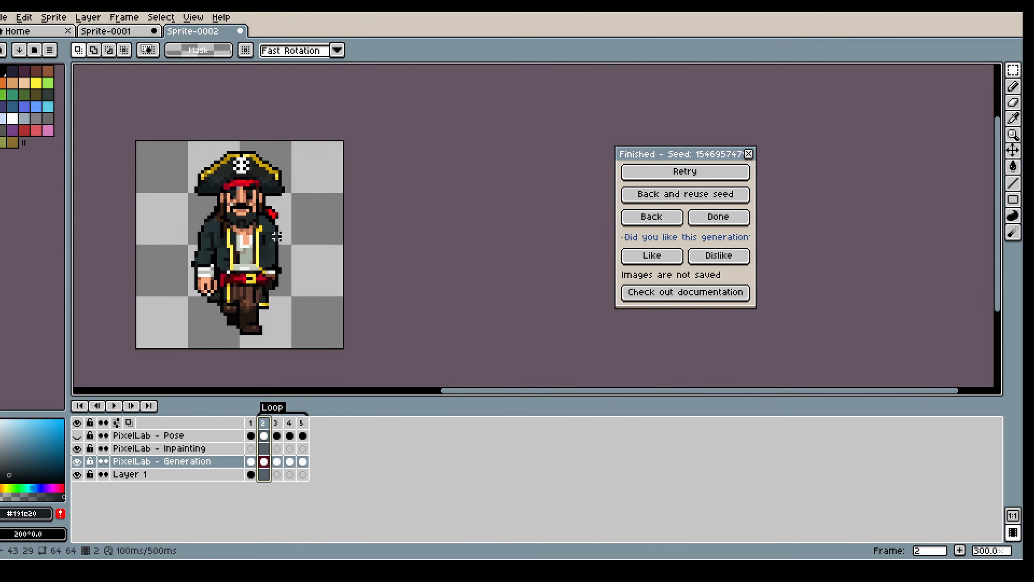
left_click(277, 424)
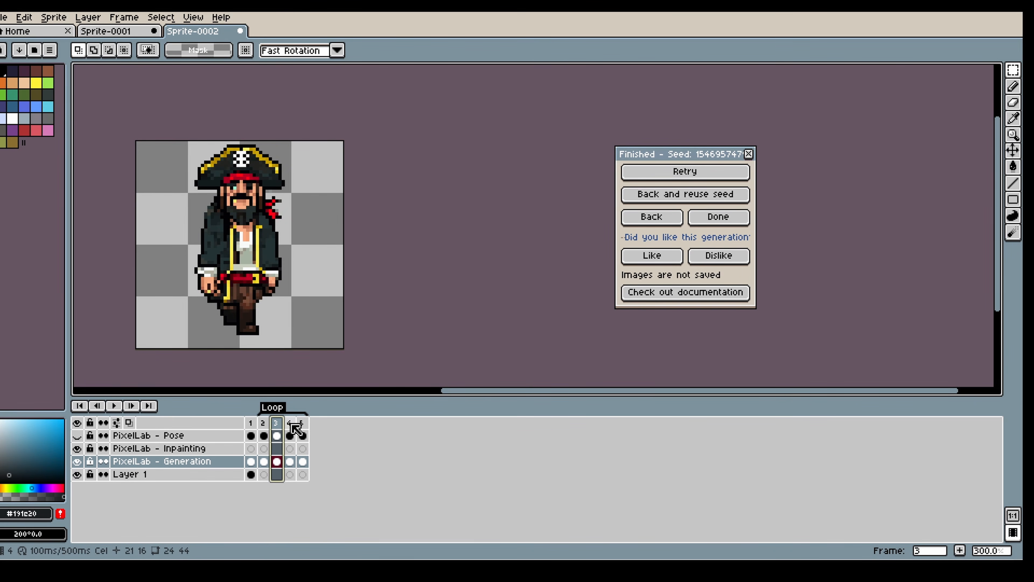
left_click(290, 424)
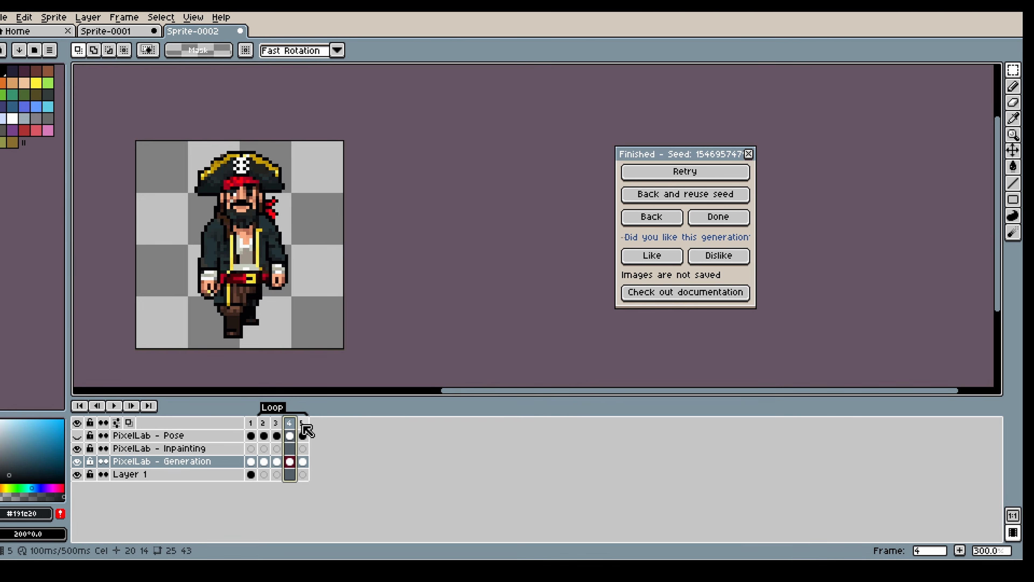
left_click(304, 425)
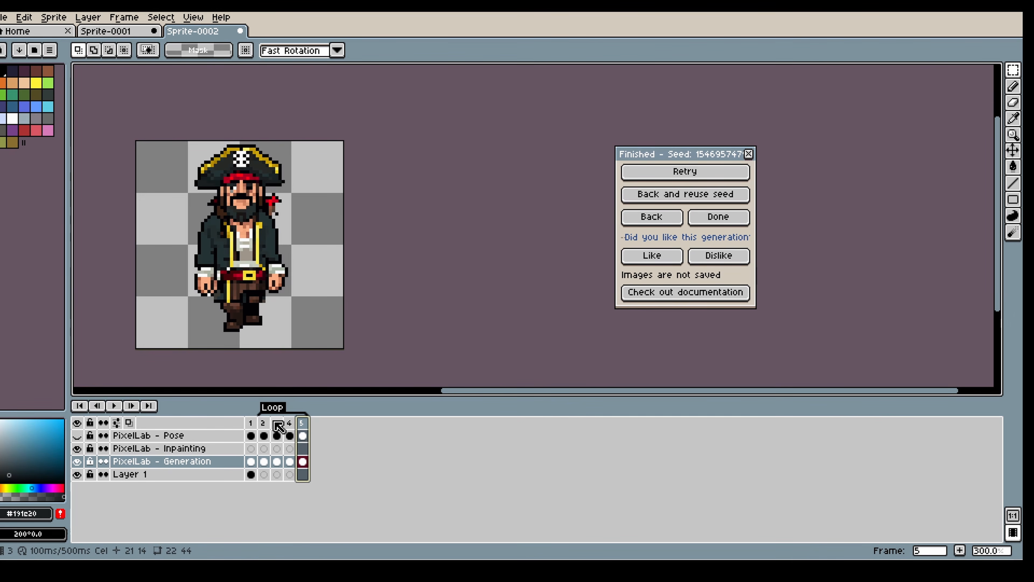
left_click(264, 423)
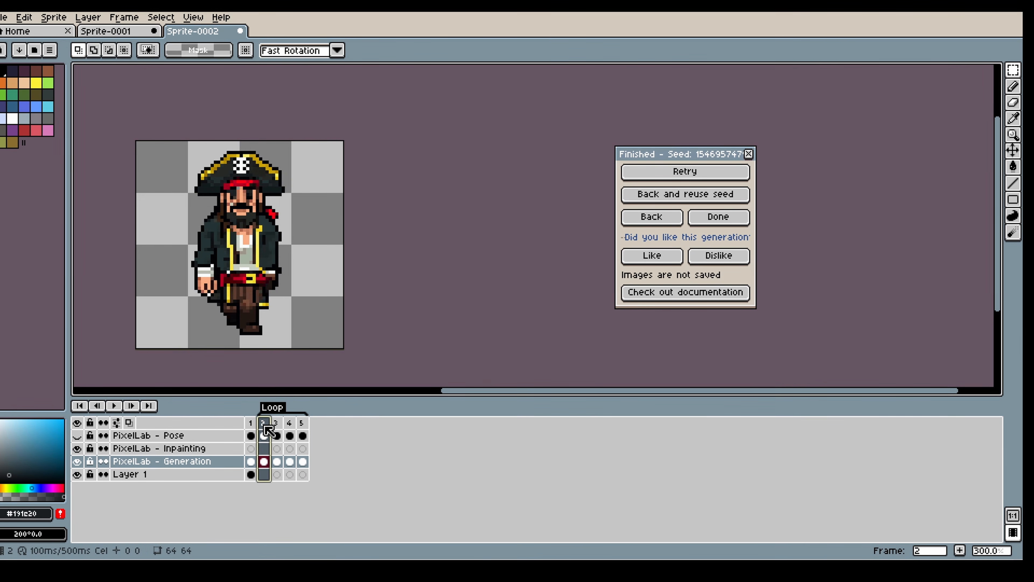
left_click(277, 428)
left_click(264, 428)
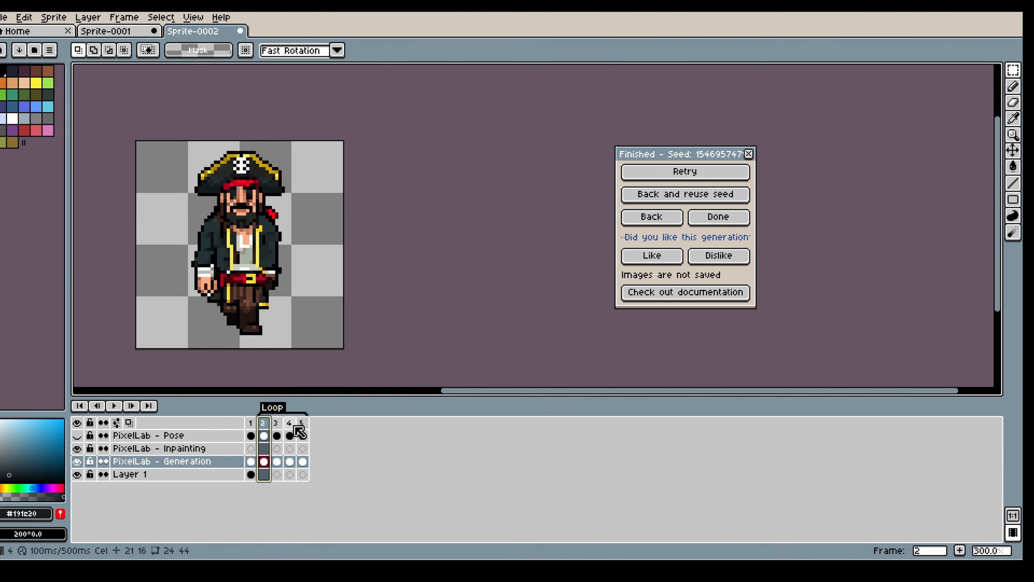
left_click(302, 434)
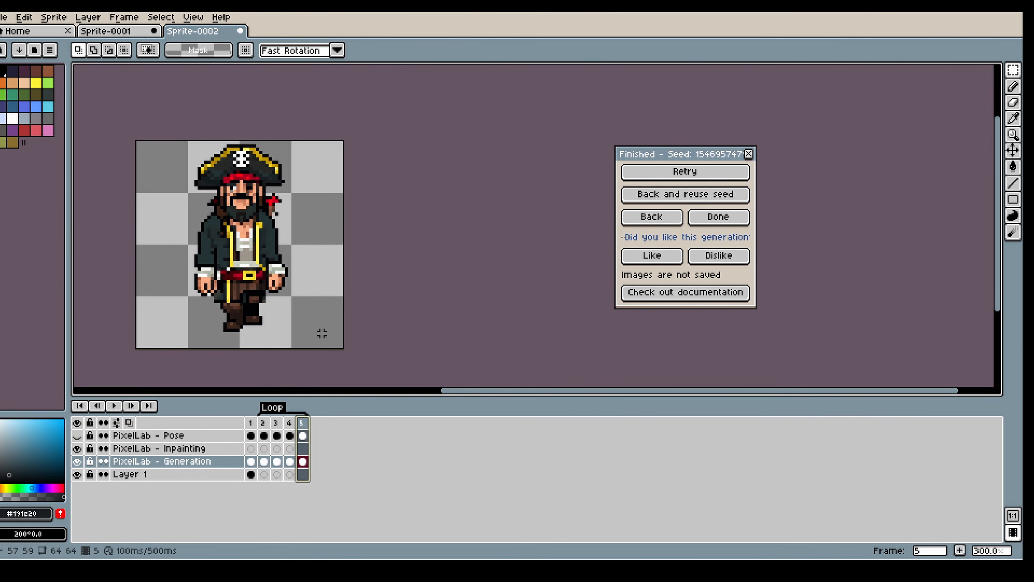
left_click(251, 423)
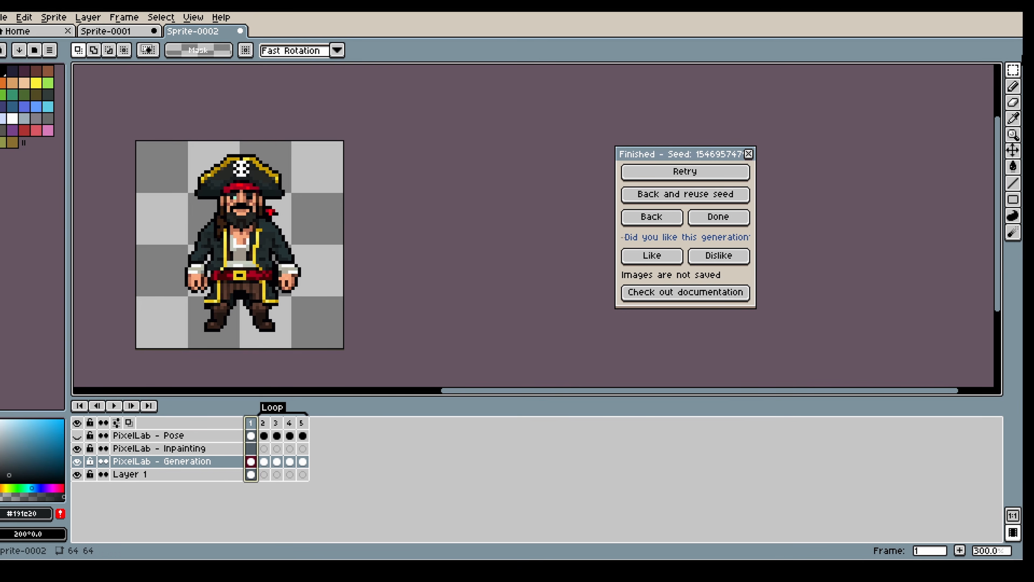
mouse_move(1018, 68)
left_click_drag(346, 139, 146, 231)
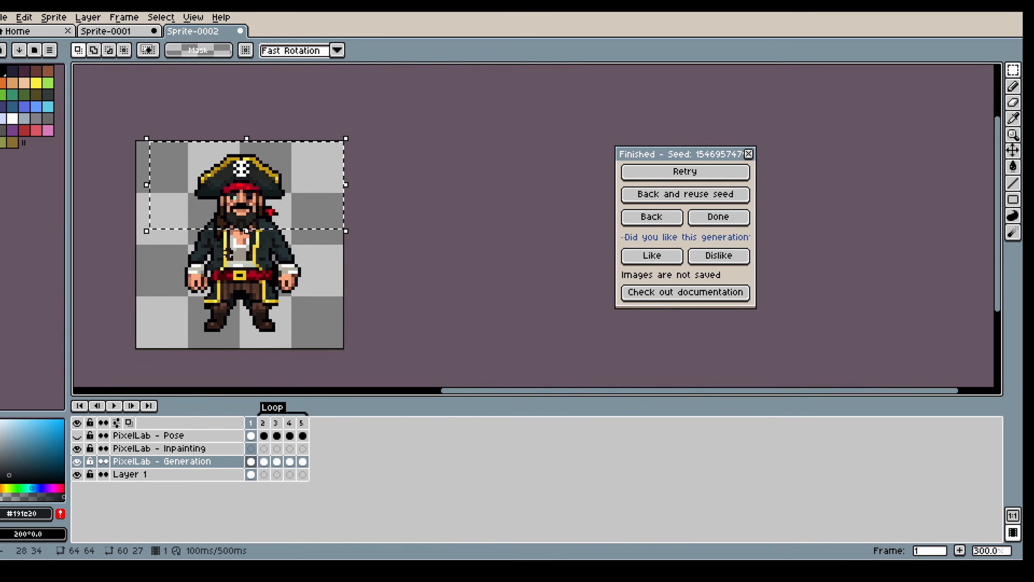
left_click(264, 436)
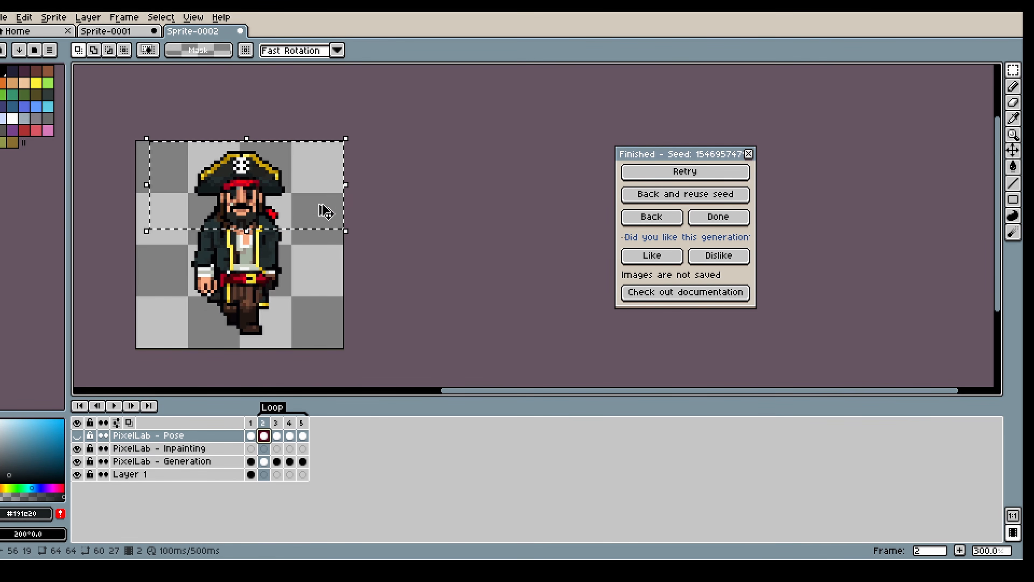
left_click(251, 435)
- Copy the 64 × 26 px head area from frame 1 of the PixelLab - Generation layer and paste it onto frame 2
left_click(250, 462)
left_click_drag(386, 117, 130, 225)
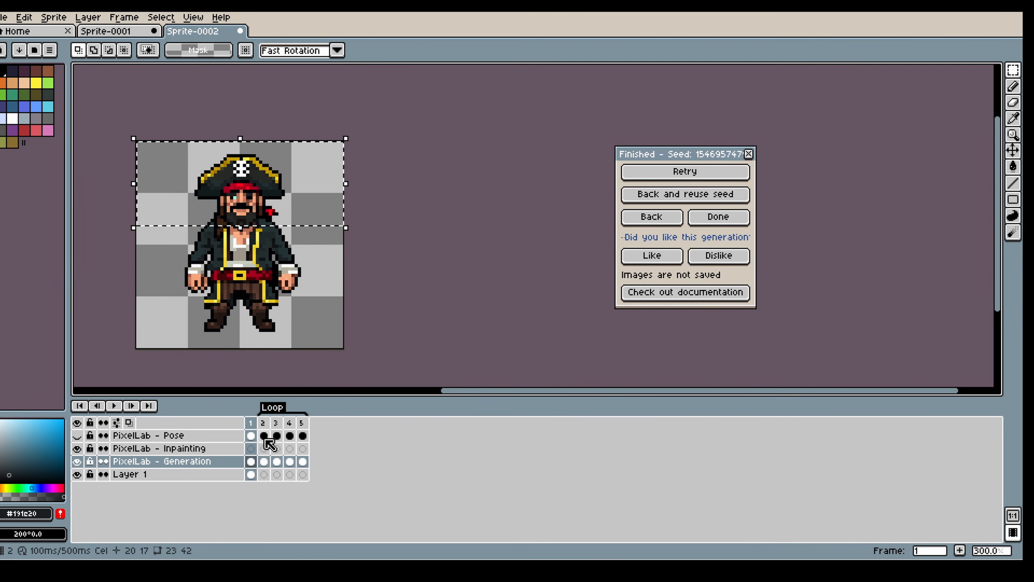
left_click(264, 462)
left_click(312, 225)
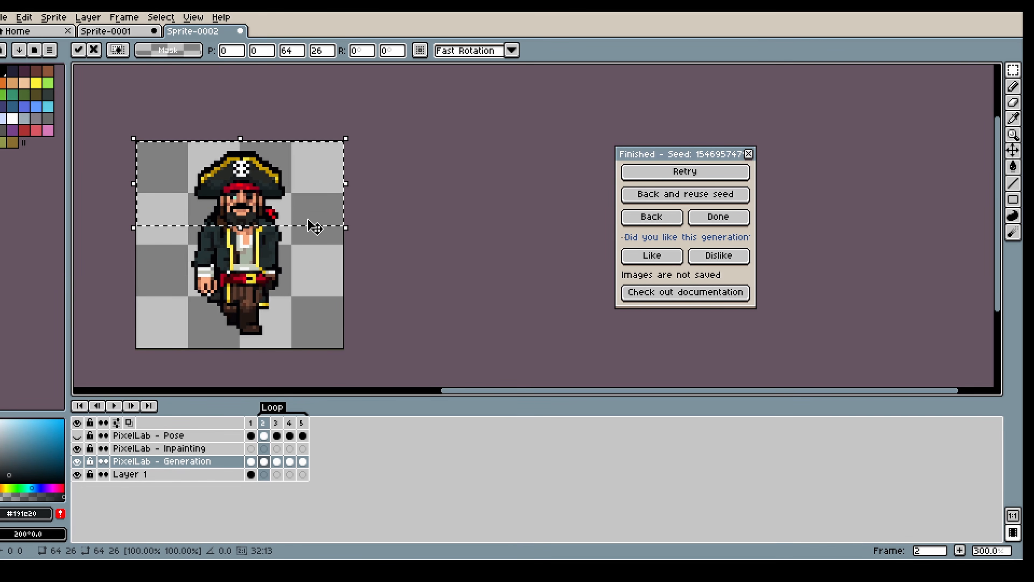
- Paste the copied pirate head onto frame 3 of the Generation layer and place it 3 pixels higher
left_click(277, 462)
left_click(320, 227)
left_click_drag(320, 227, 316, 220)
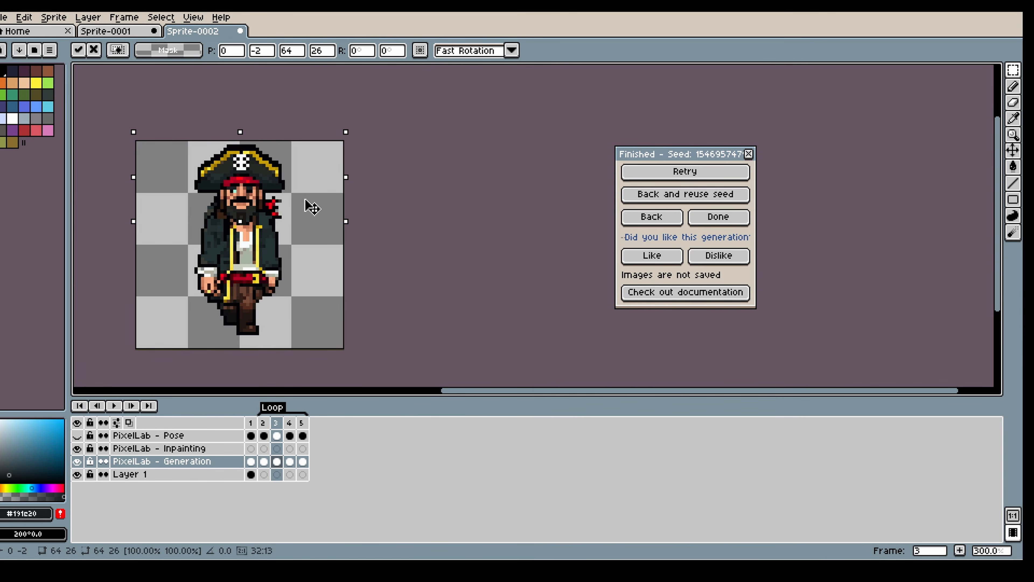
left_click_drag(312, 208, 313, 205)
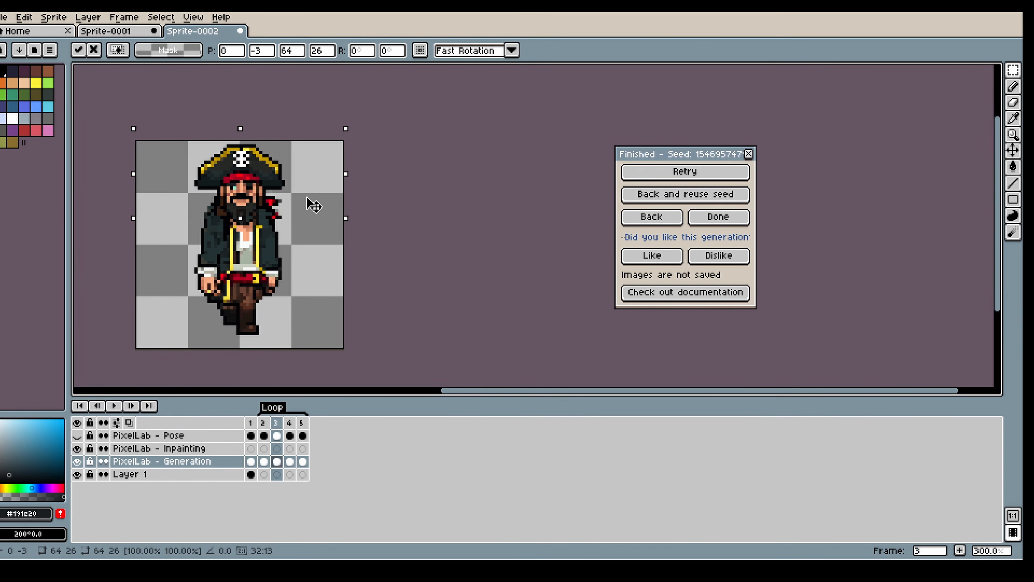
left_click(399, 300)
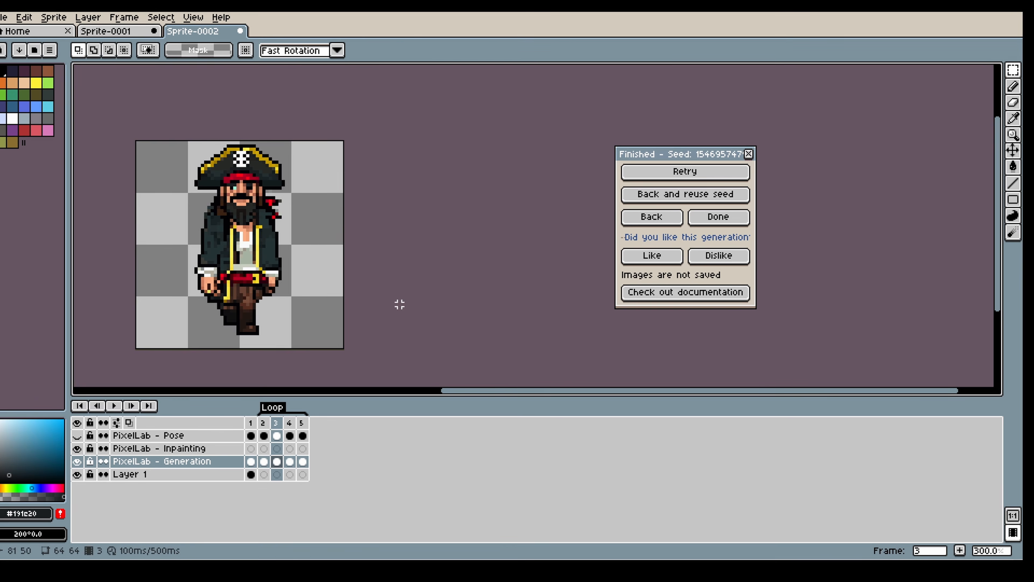
- Paste the copied head onto frame 4 of the Generation layer and place it 2 pixels higher
left_click(290, 436)
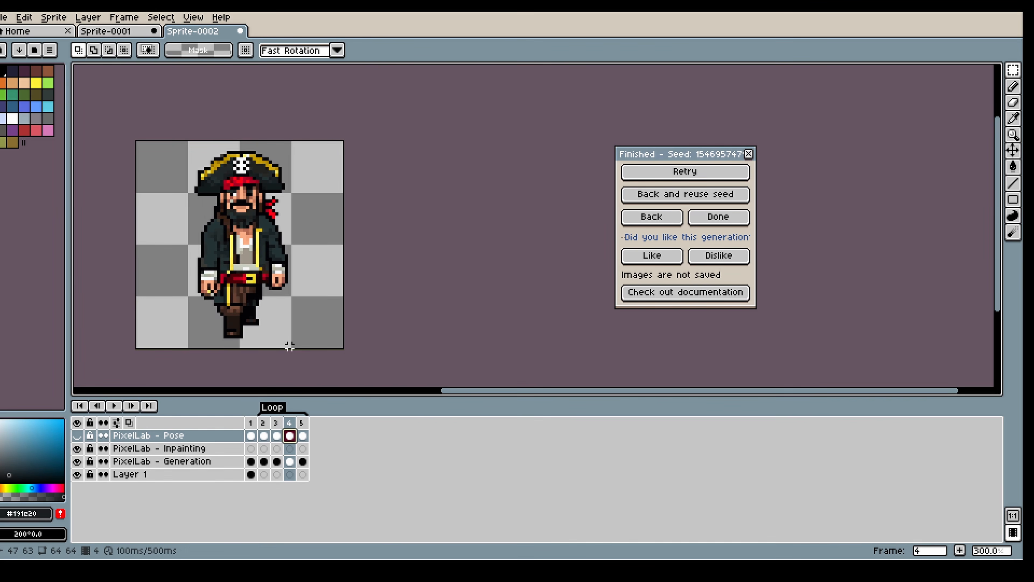
left_click(291, 462)
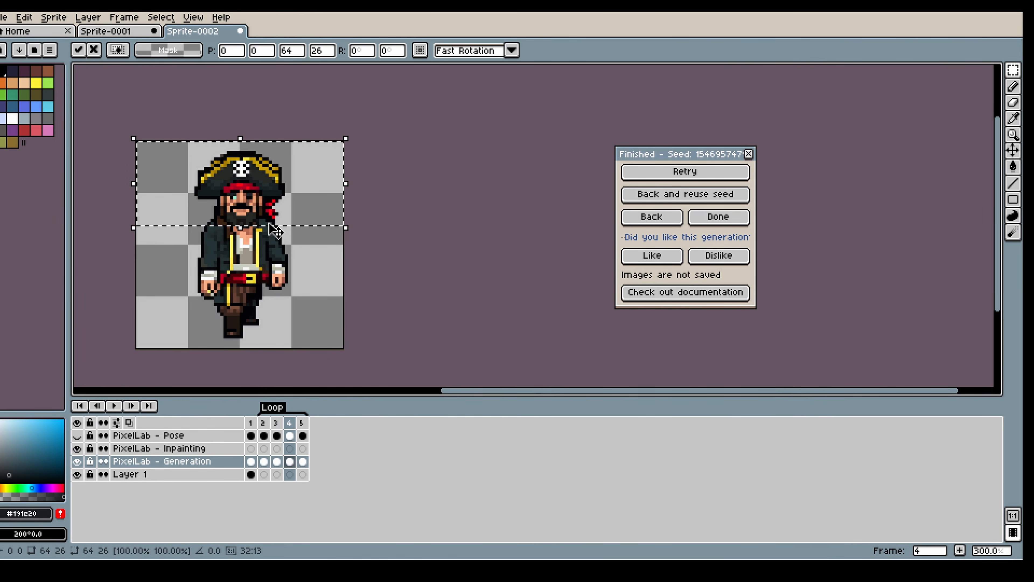
left_click_drag(274, 231, 283, 216)
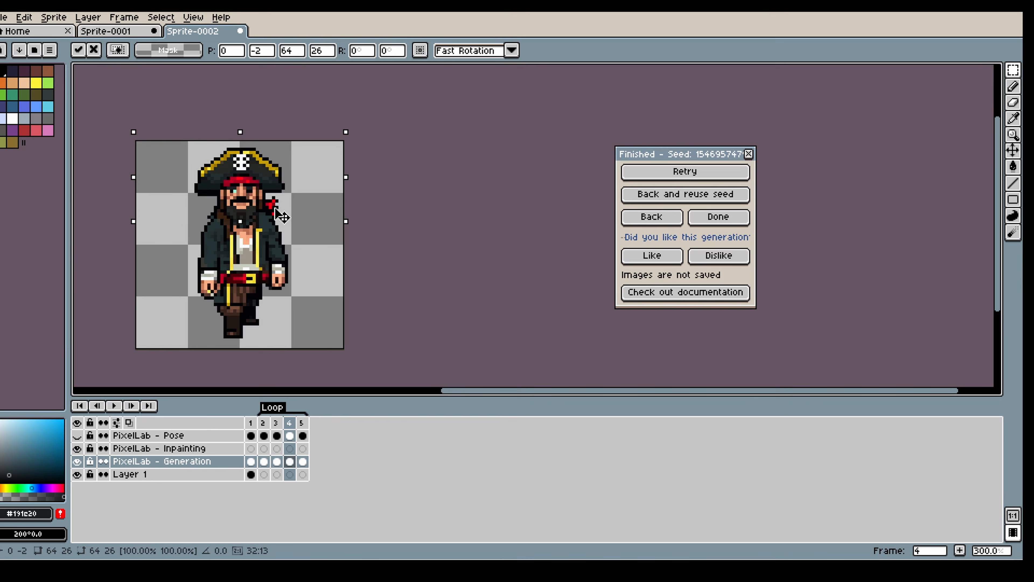
left_click(380, 249)
- Paste the copied head onto frame 5, place it 3 pixels higher, and play the walking loop to check it
key("ctrl+v")
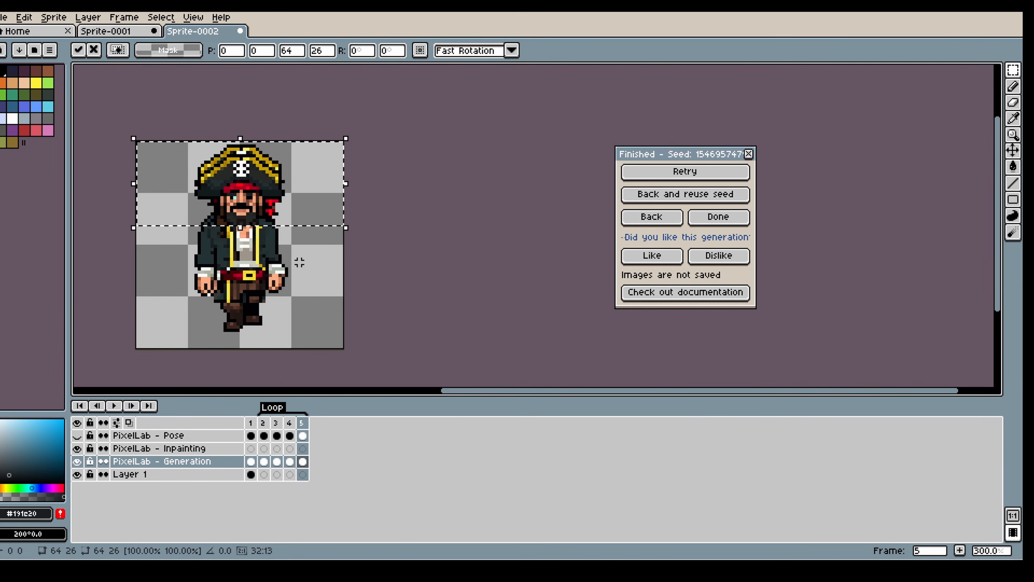
left_click_drag(302, 207, 301, 199)
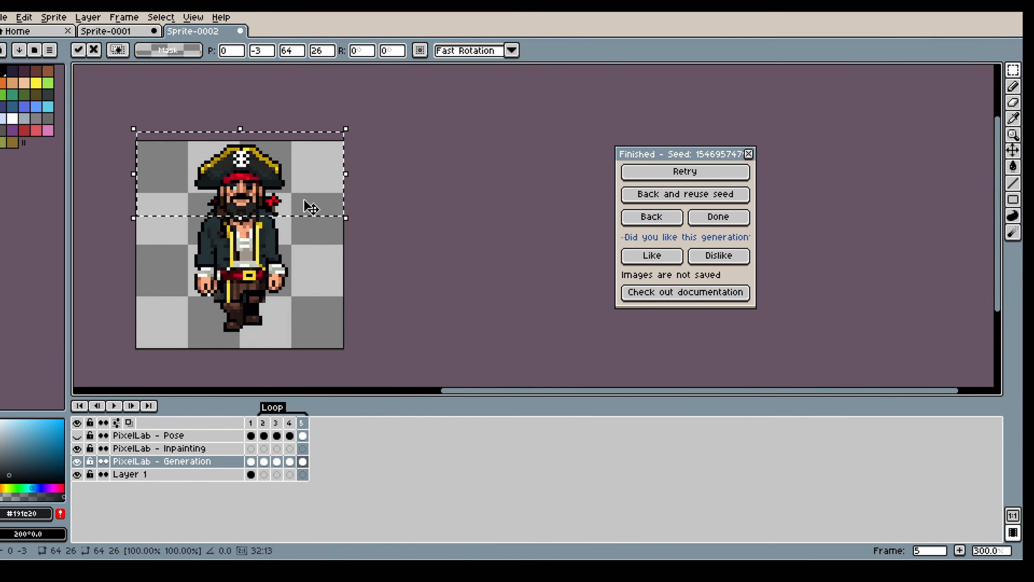
key("Return")
left_click(114, 406)
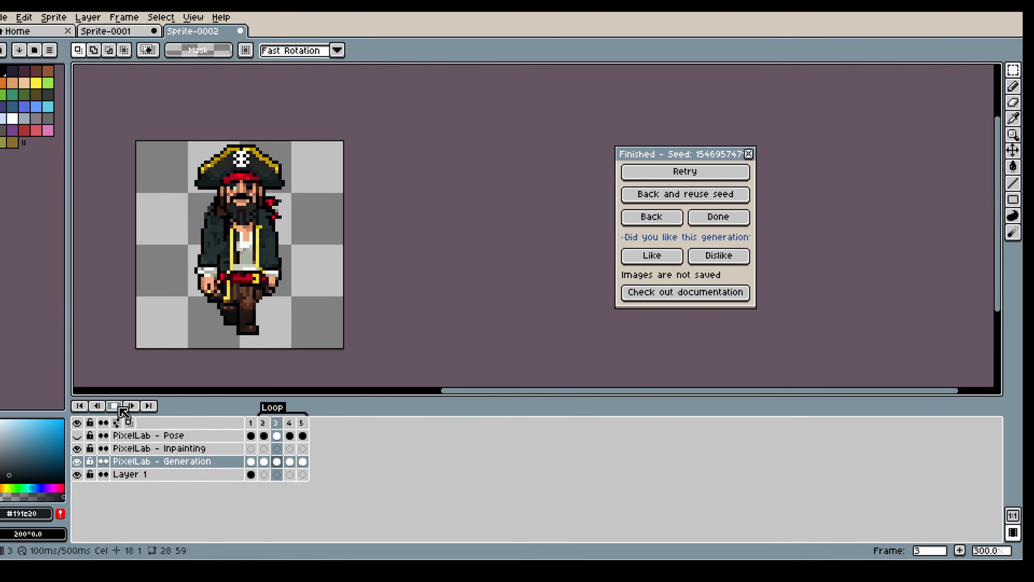
left_click(118, 408)
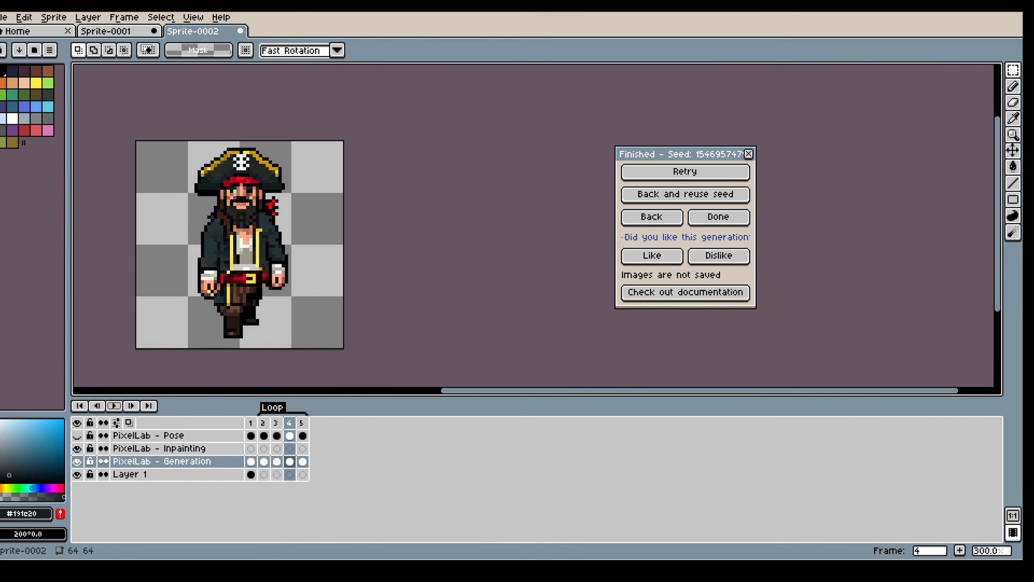